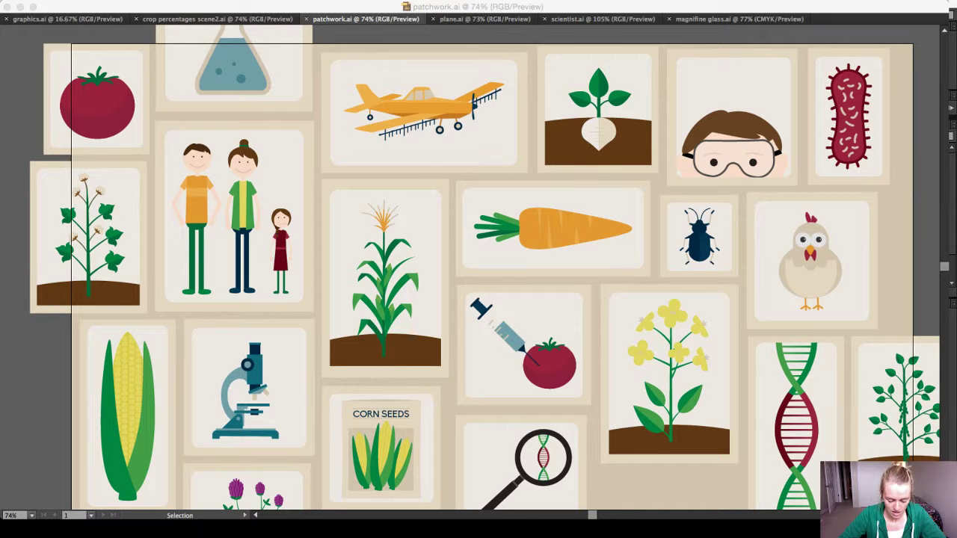
Examine the spacing between the illustrated tiles across the patchwork artboard.
key(super+Tab)
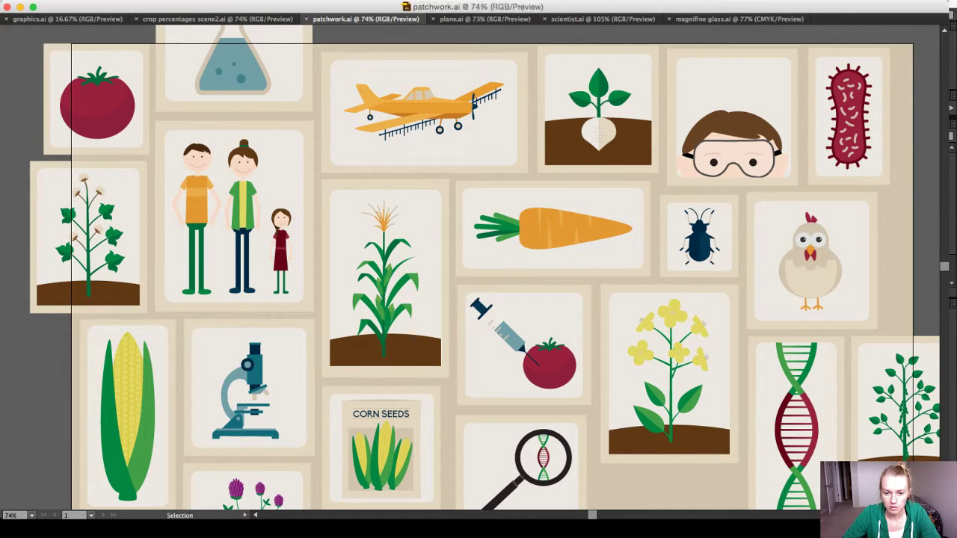
scroll(479, 269, right, 3)
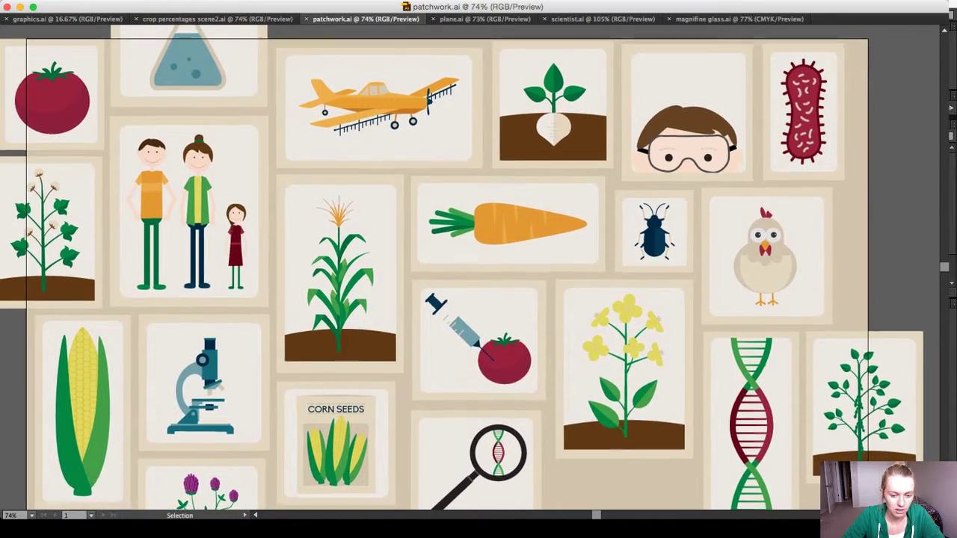
scroll(478, 269, down, 1)
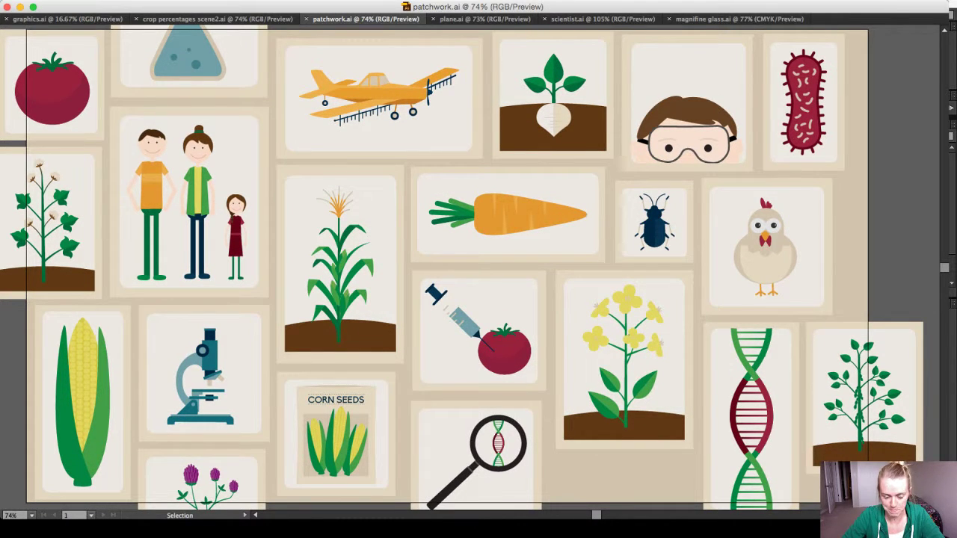
click(482, 333)
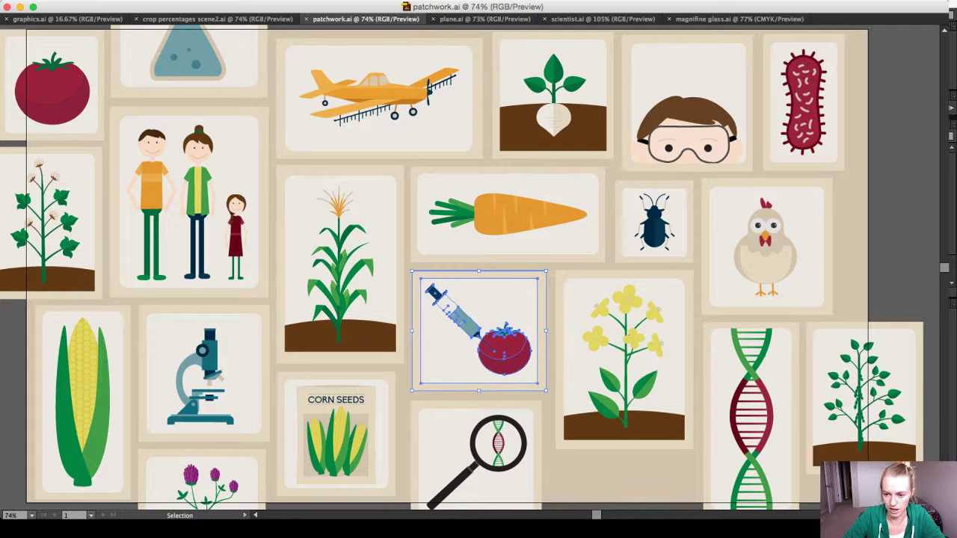
key(super+shift+a)
scroll(478, 269, up, 3)
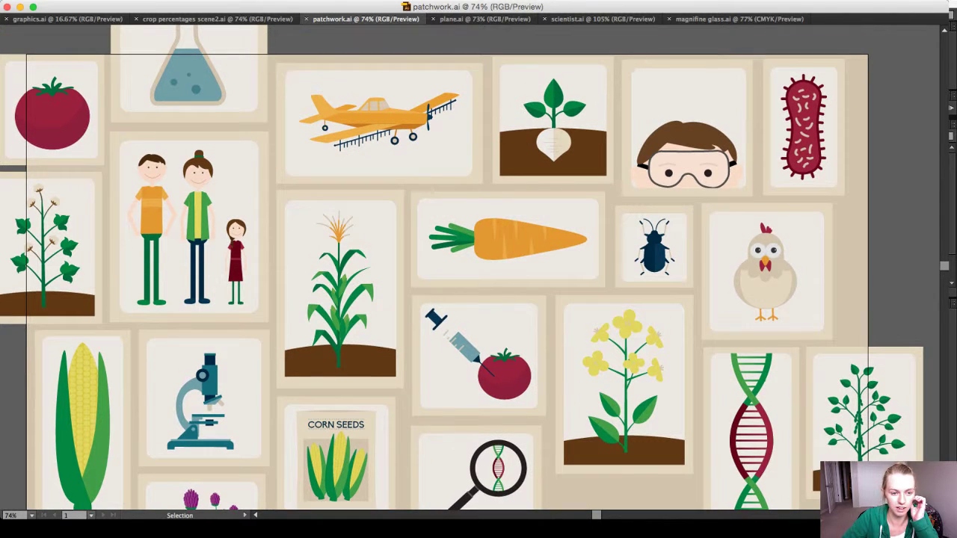
scroll(478, 270, down, 3)
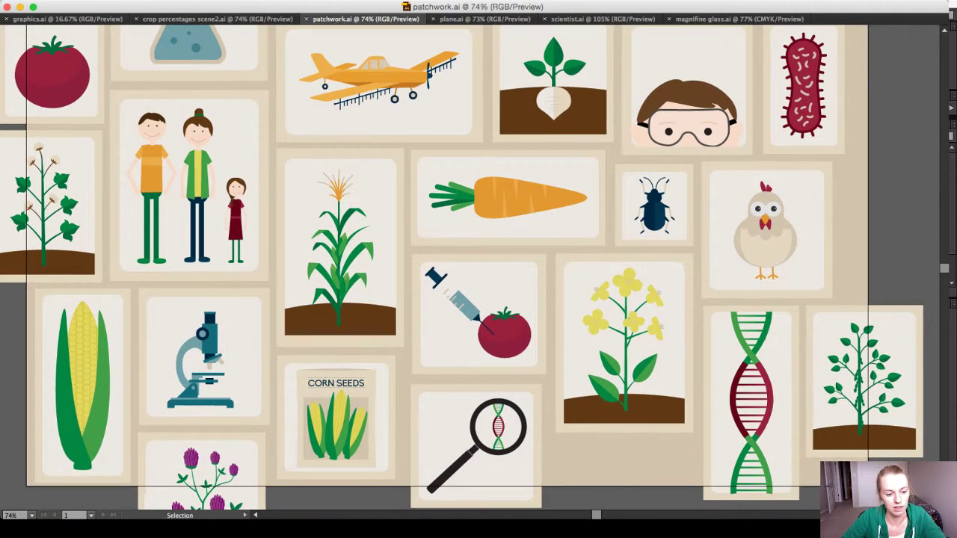
scroll(478, 269, up, 2)
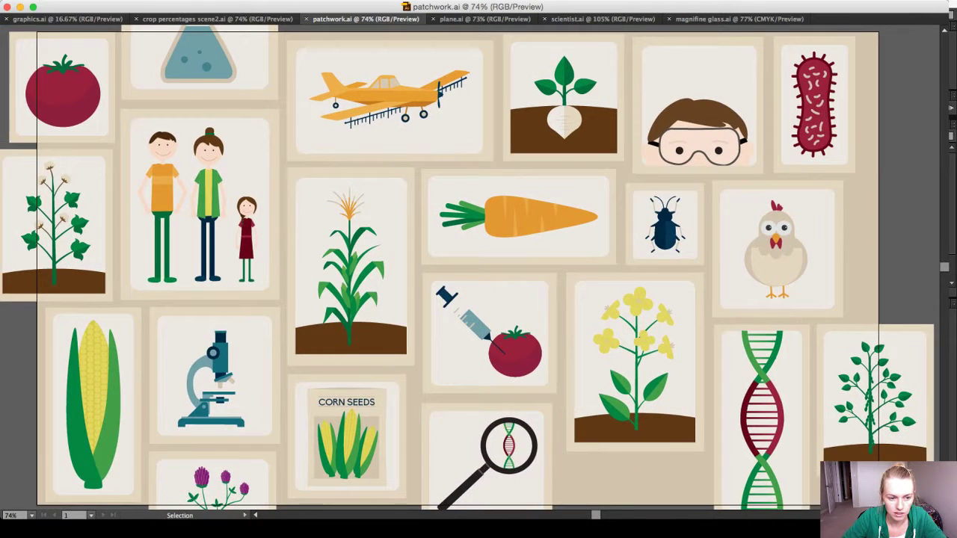
scroll(478, 269, left, 1)
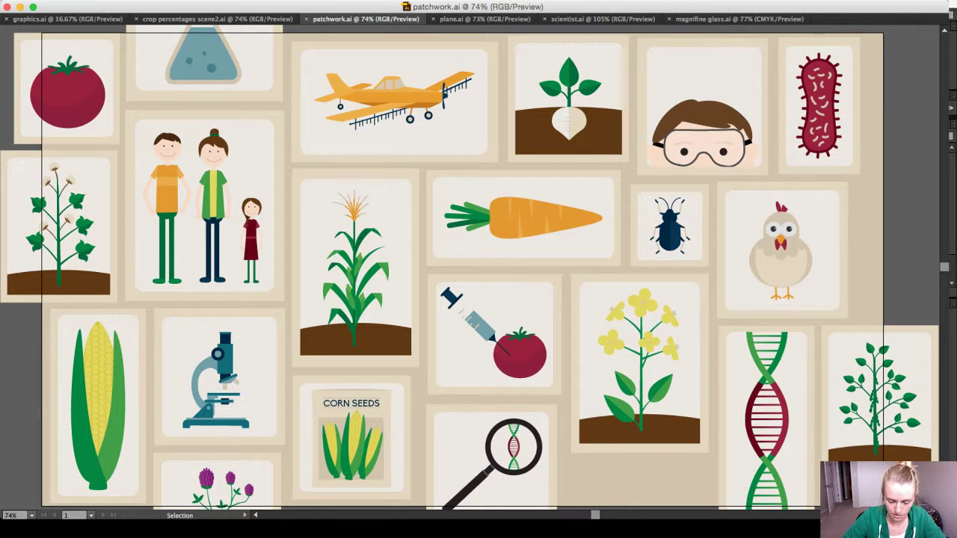
scroll(479, 269, left, 2)
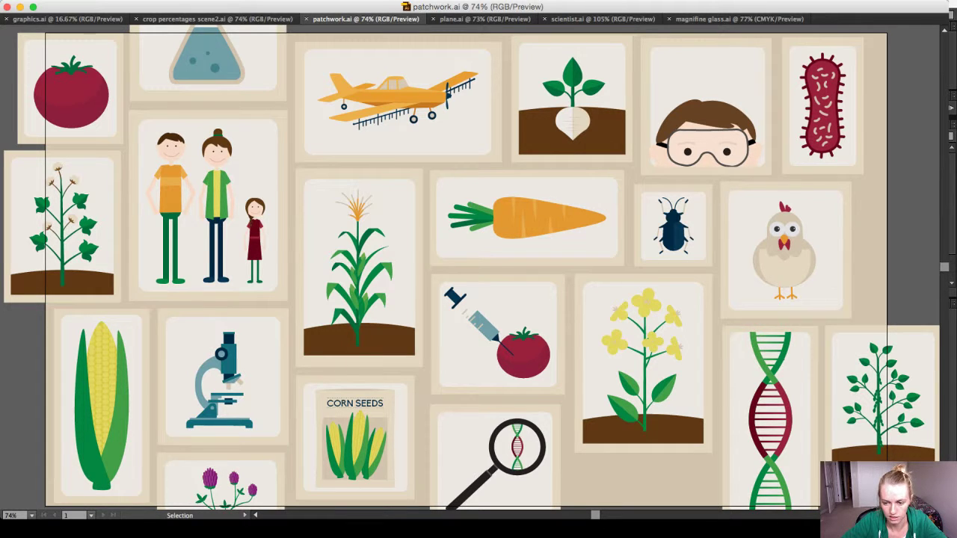
Adjust the DNA helix tile's position below the chicken tile, nudging it up and slightly left to even out the gaps.
scroll(753, 394, down, 2)
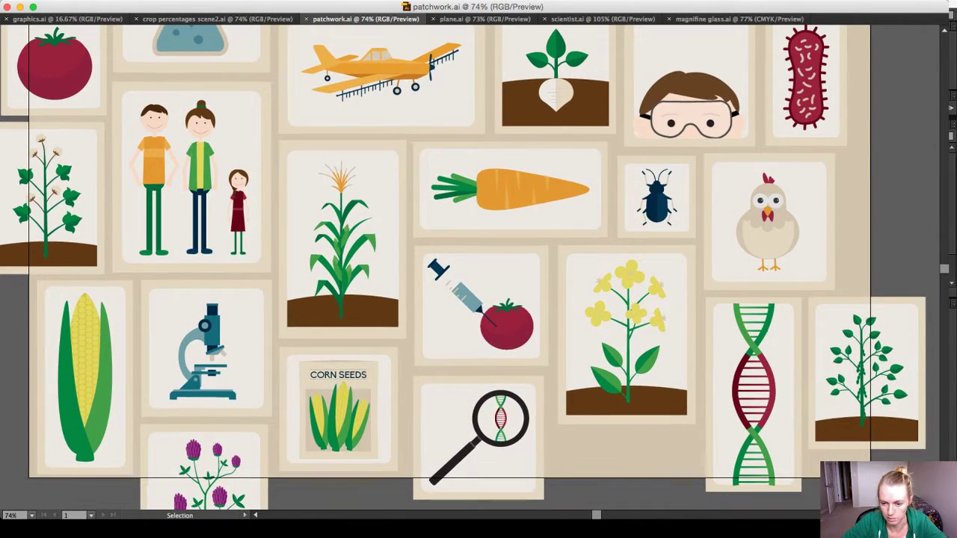
click(754, 394)
scroll(754, 394, down, 1)
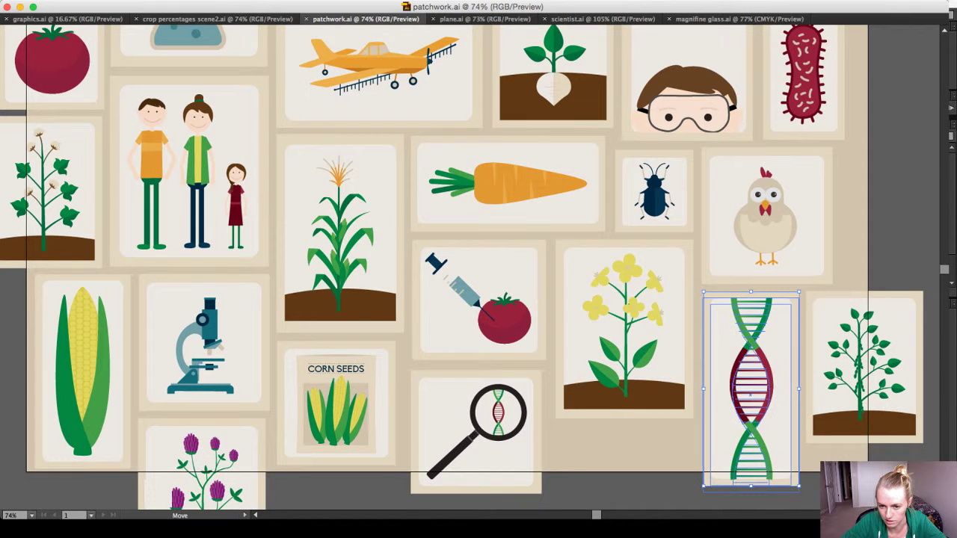
drag(750, 389, 750, 393)
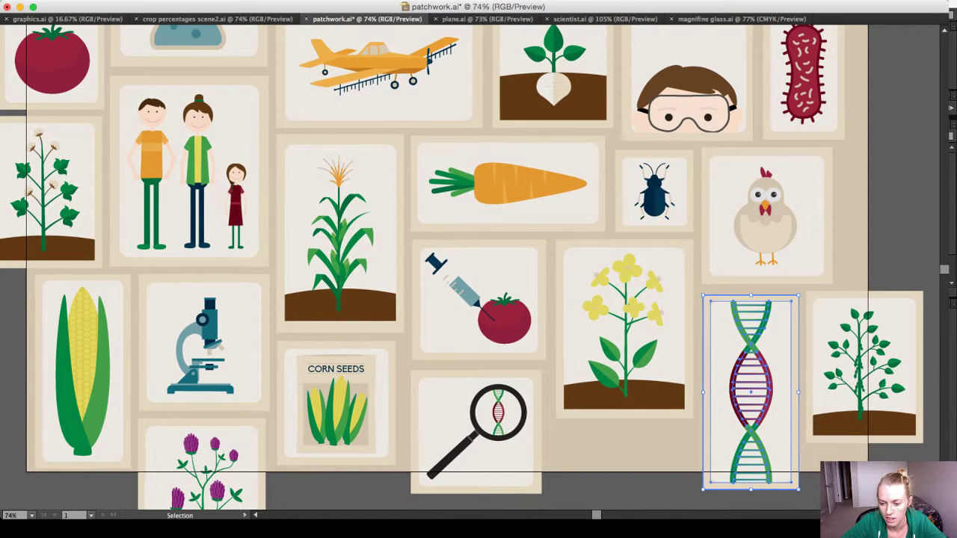
key(Up)
key(Up)
key(Up)
key(Up)
key(Up)
key(Up)
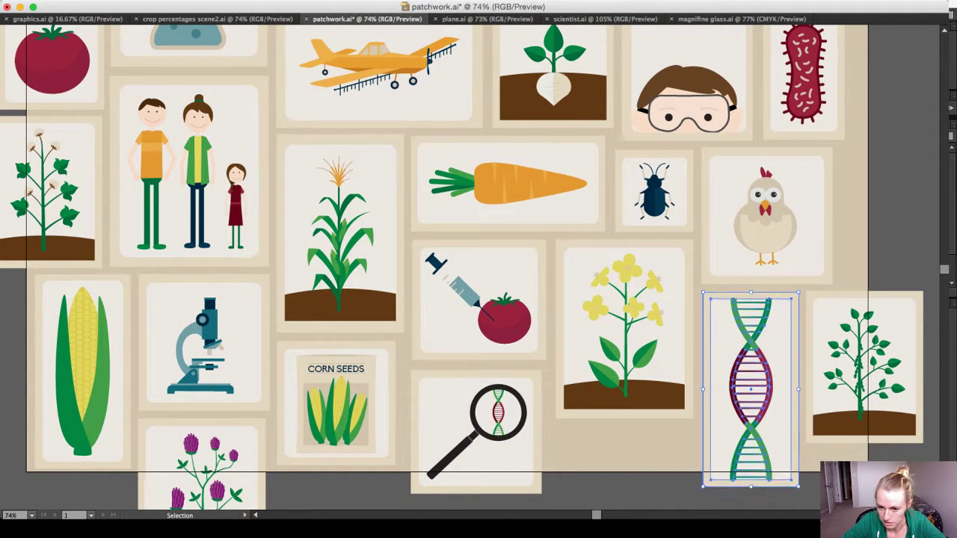
key(Left)
key(Left)
key(super+shift+a)
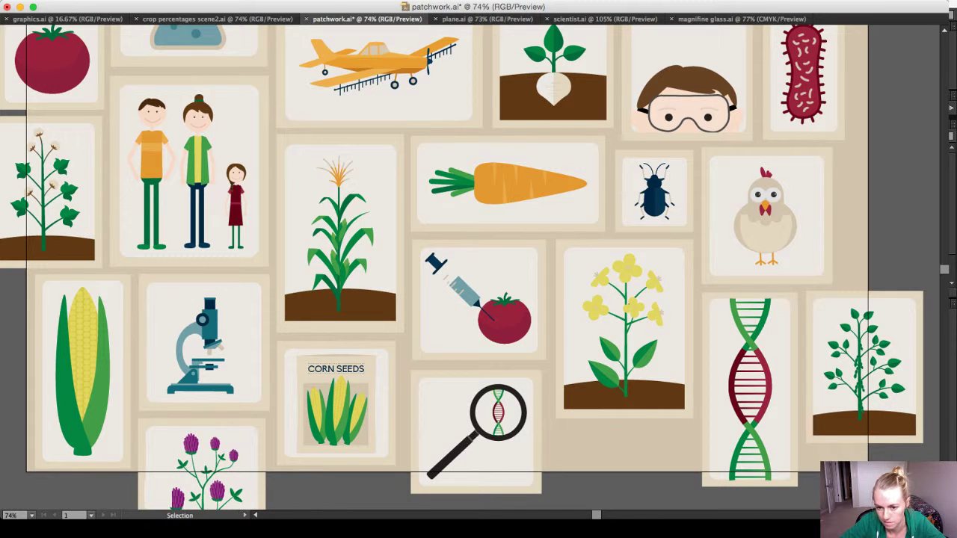
Nudge the chicken tile slightly left and the neighbouring beetle tile slightly up and left to balance their spacing.
click(766, 225)
key(Left)
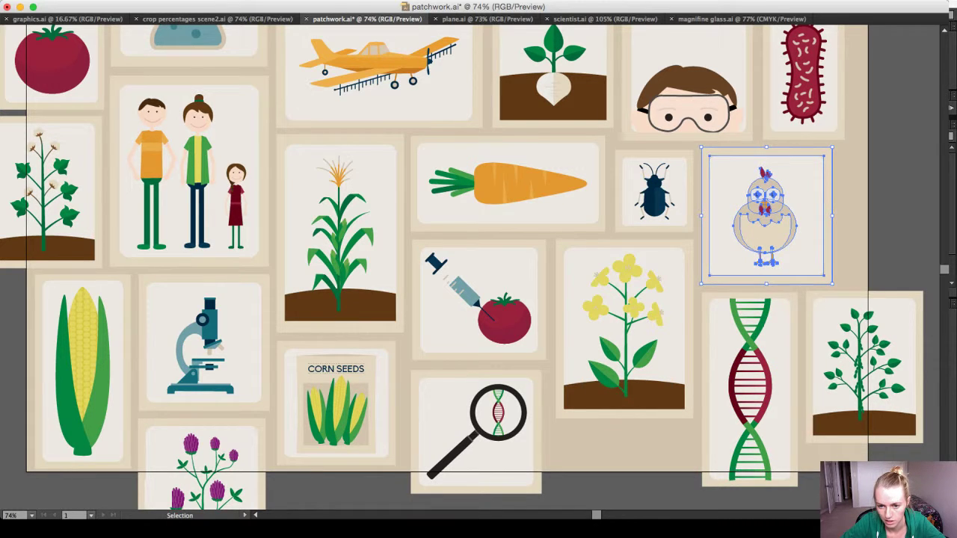
click(655, 198)
key(Up)
key(Up)
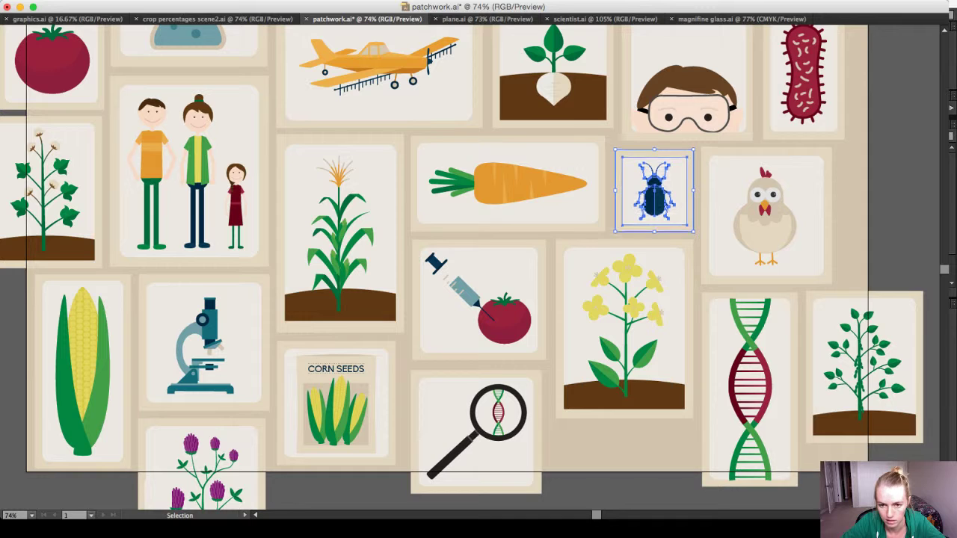
key(Left)
key(Left)
key(Left)
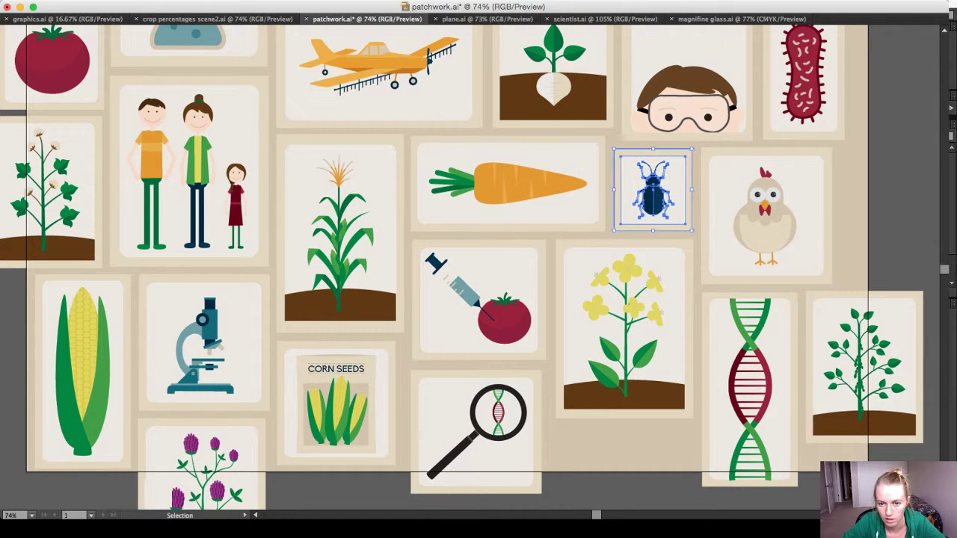
key(Up)
key(super+shift+a)
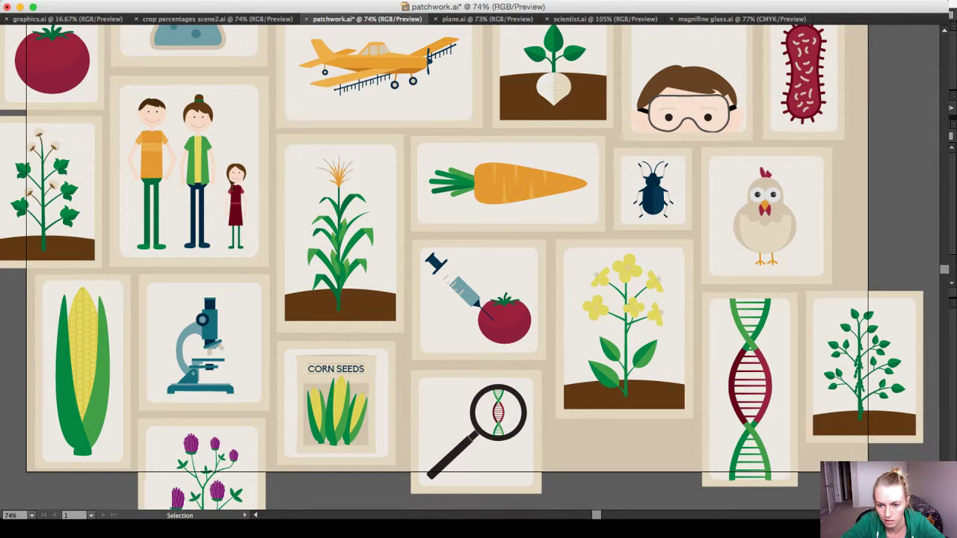
click(766, 224)
key(super+shift+a)
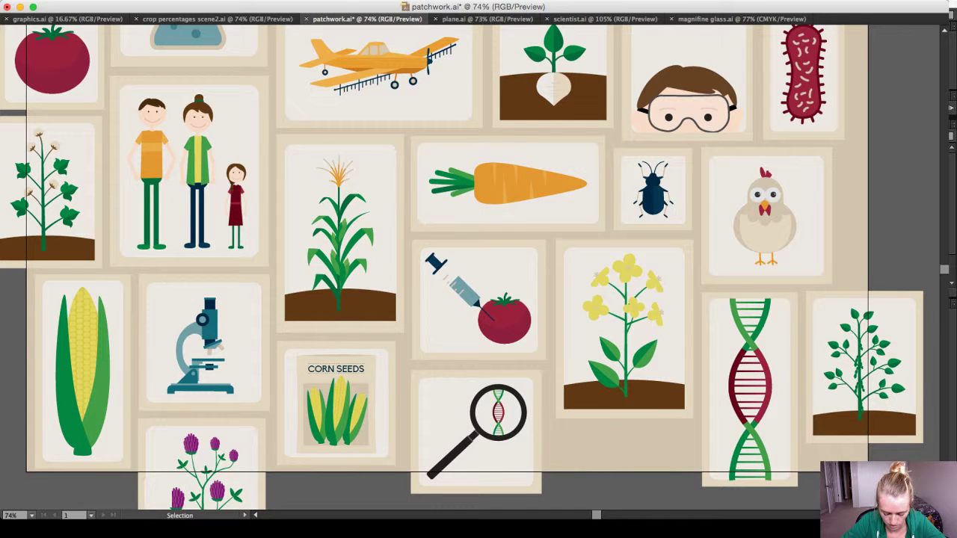
Nudge the syringe-and-tomato tile slightly to the right.
scroll(462, 267, down, 2)
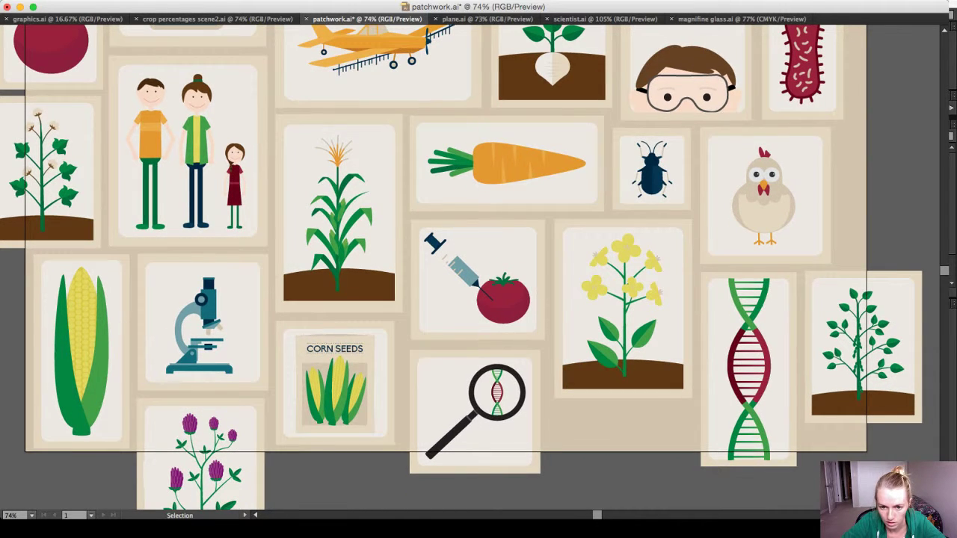
click(479, 281)
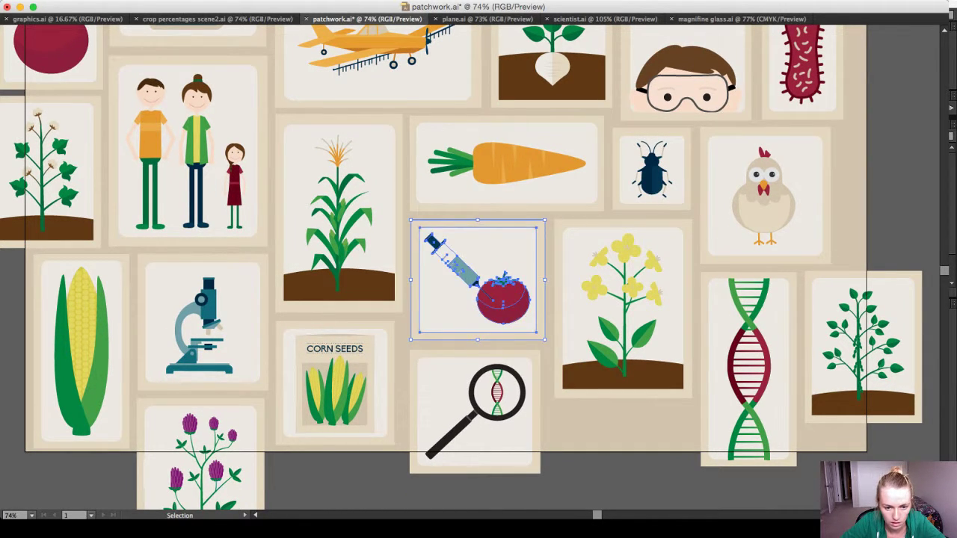
key(Right)
Shift the magnifying glass tile right and enlarge it slightly to line up with the edges of the syringe-and-tomato tile above.
click(475, 404)
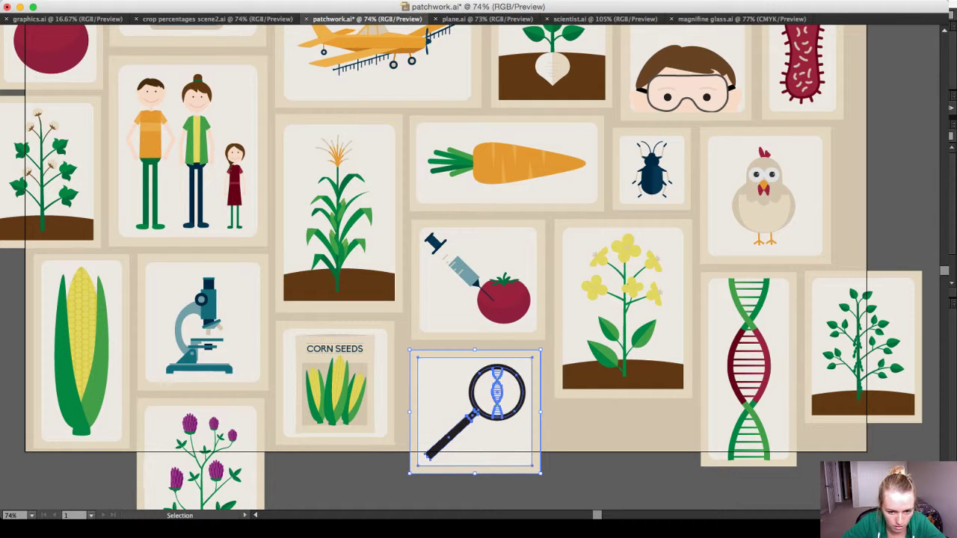
key(Right)
key(Right)
key(Right)
key(Right)
key(Right)
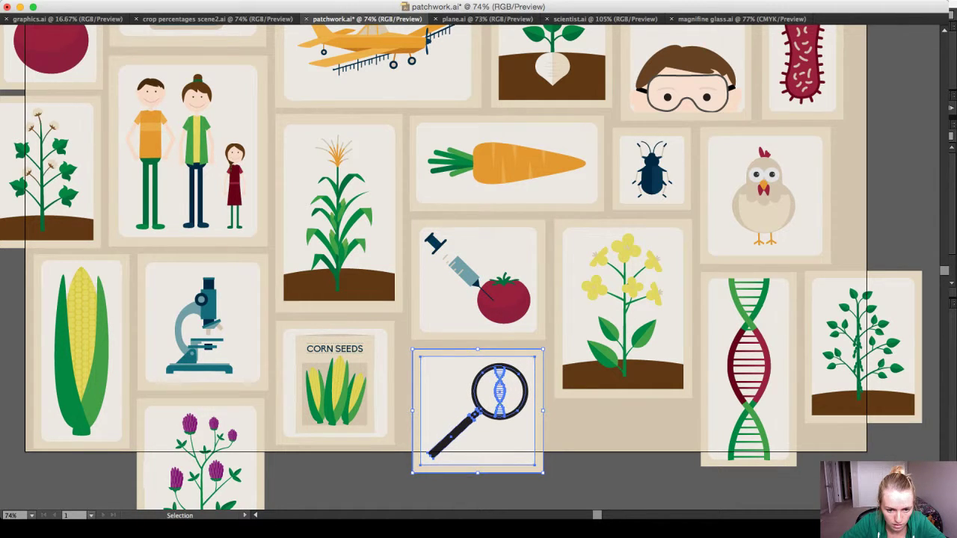
key(Right)
key(Right)
key(Right)
key(Right)
scroll(478, 269, up, 1)
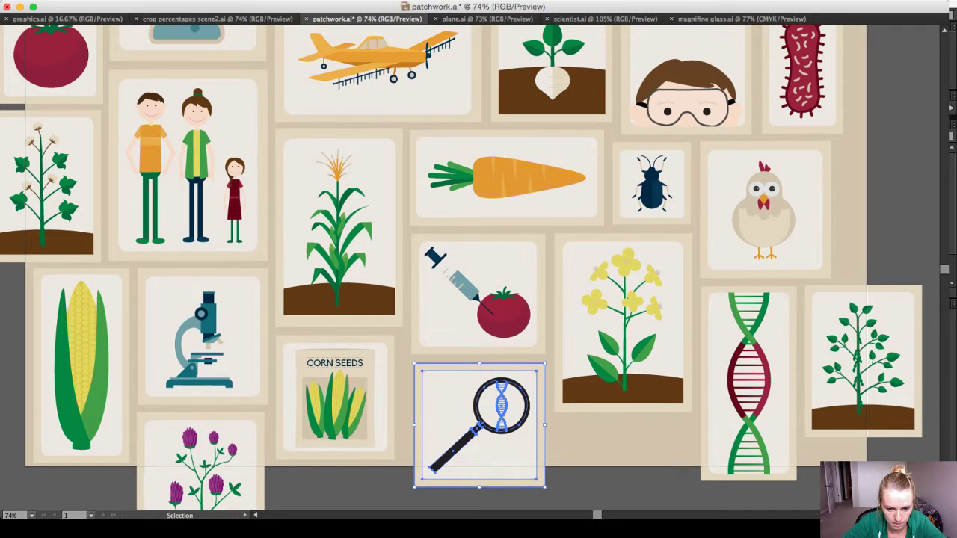
key(super+shift+a)
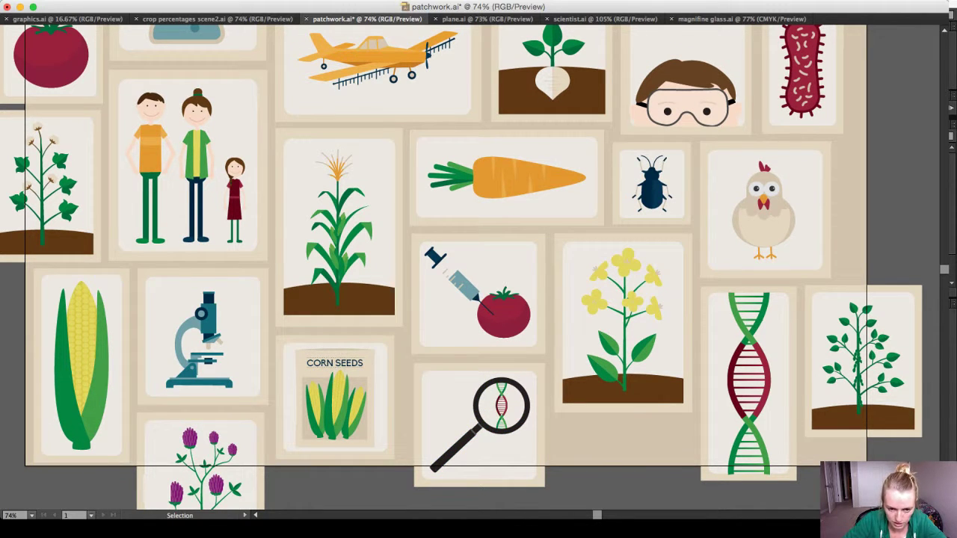
click(480, 424)
key(super+shift+a)
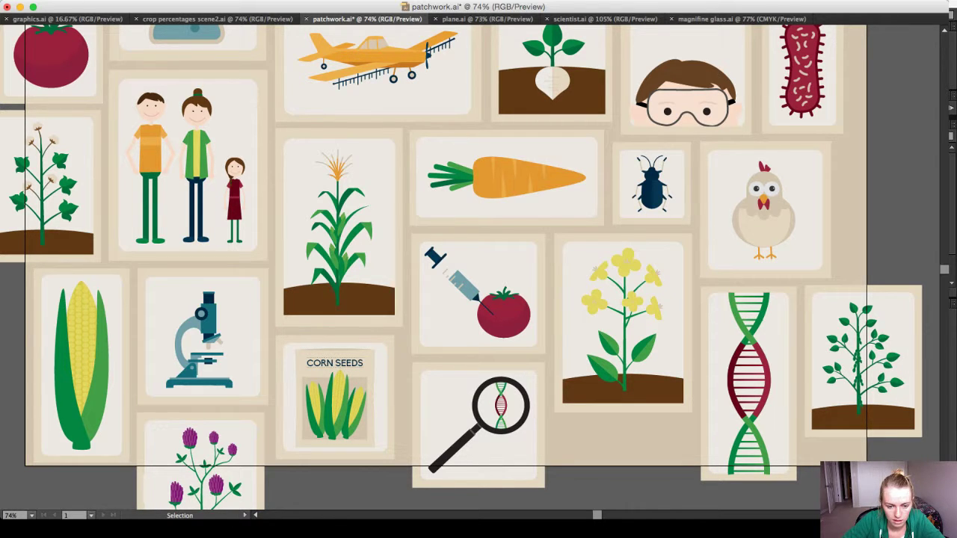
Enlarge the corn seeds tile to match the width of the corn plant tile above, and move it down to restore the gap.
click(335, 404)
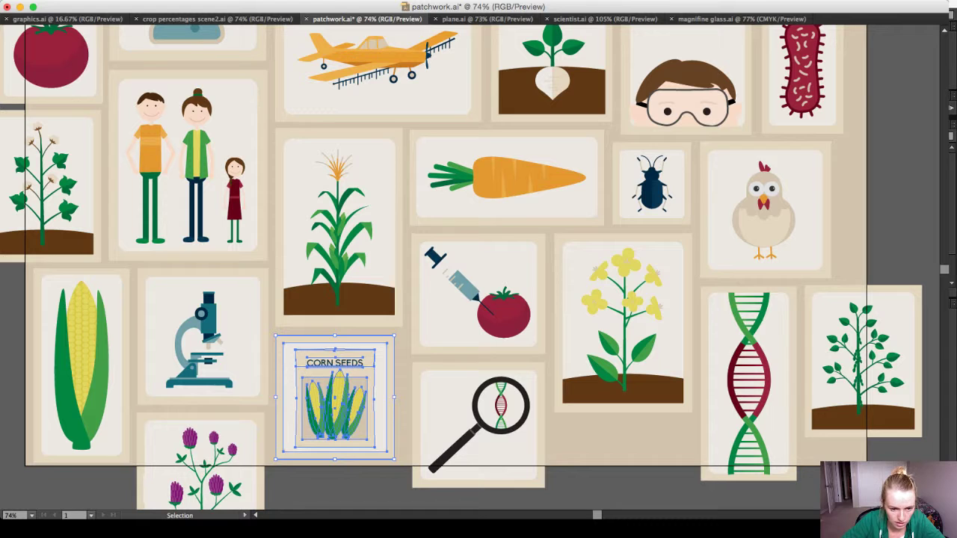
key(Right)
key(Down)
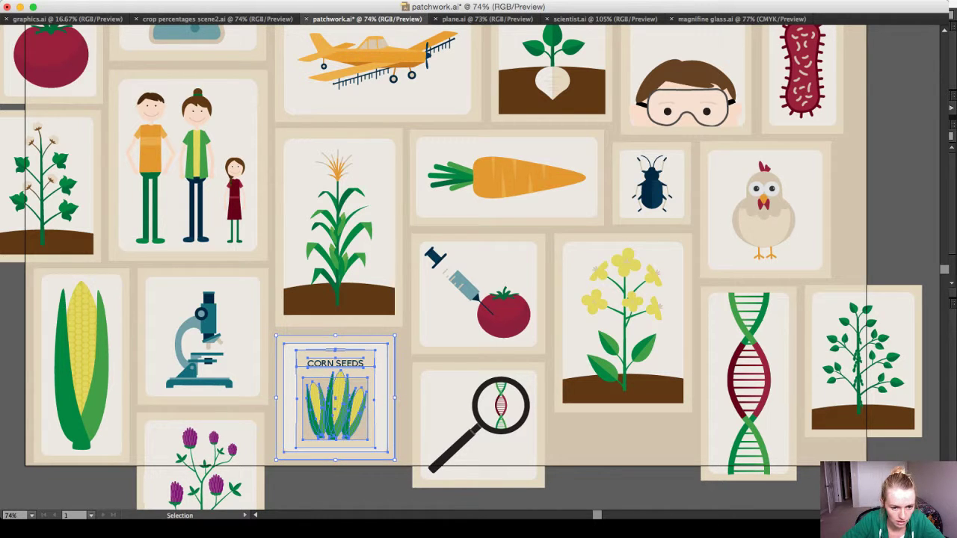
drag(395, 398, 403, 398)
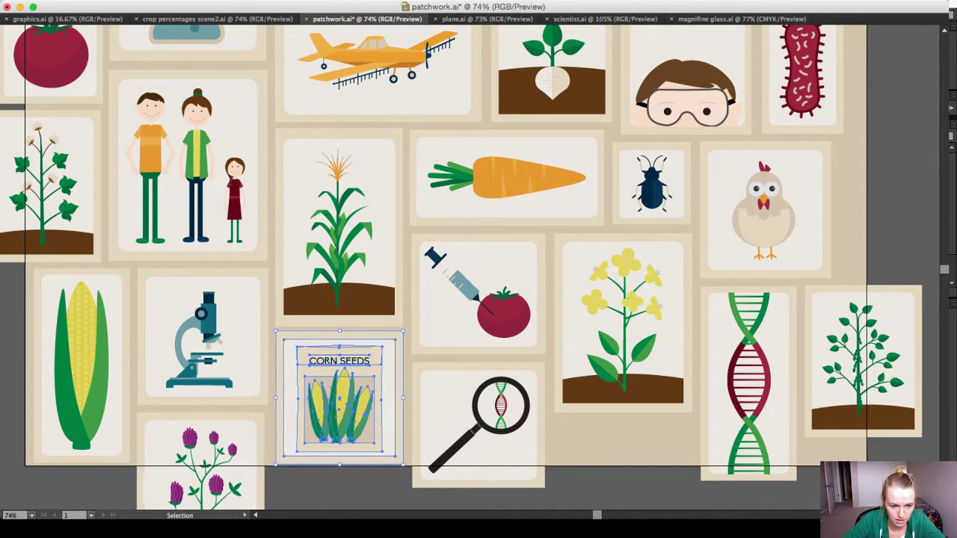
key(Down)
key(Down)
key(Down)
key(Down)
key(Down)
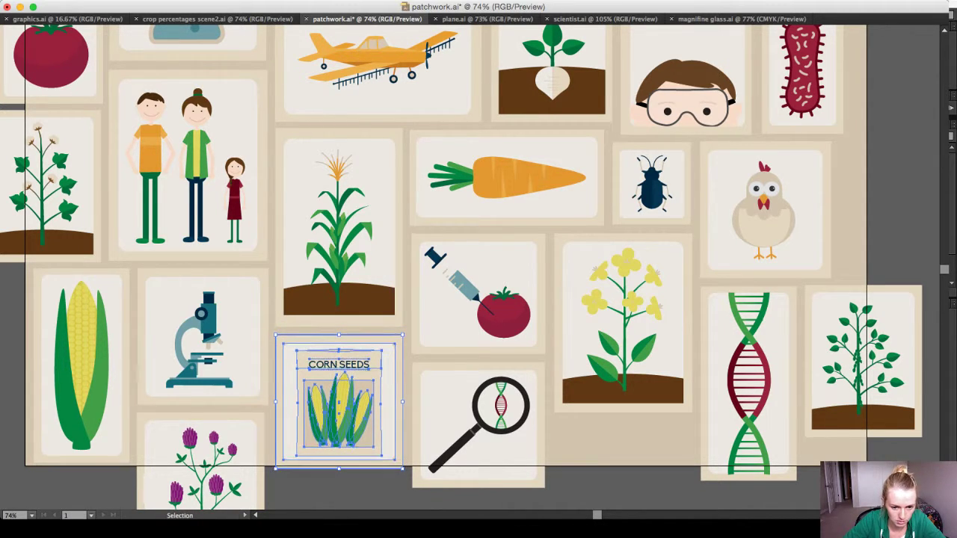
key(Down)
key(super+shift+a)
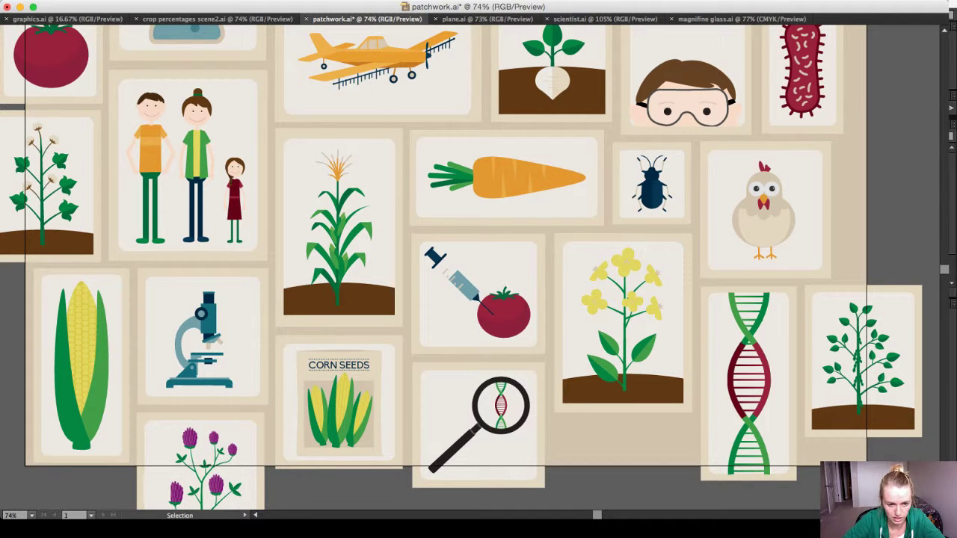
Nudge the corn cob tile slightly left, closer to the artboard's left edge.
scroll(478, 266, left, 5)
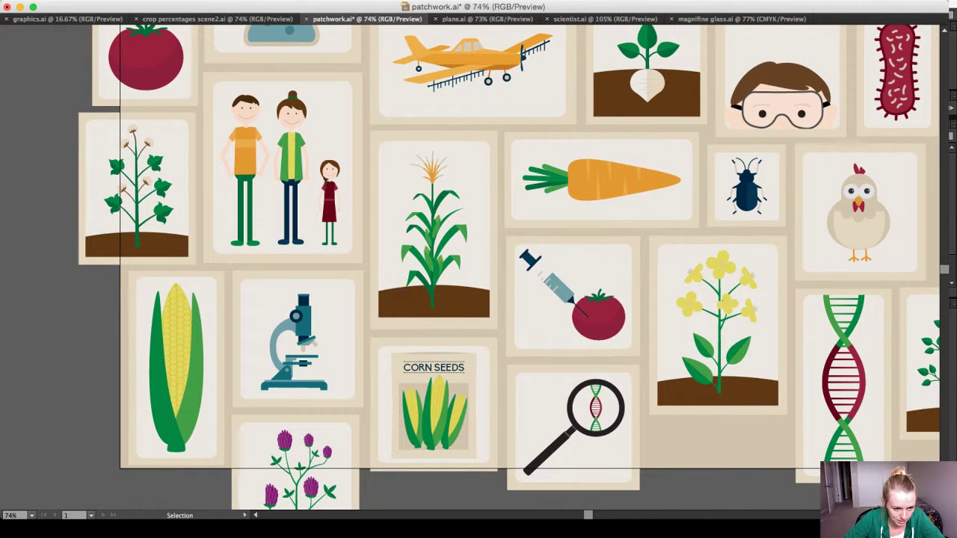
click(177, 367)
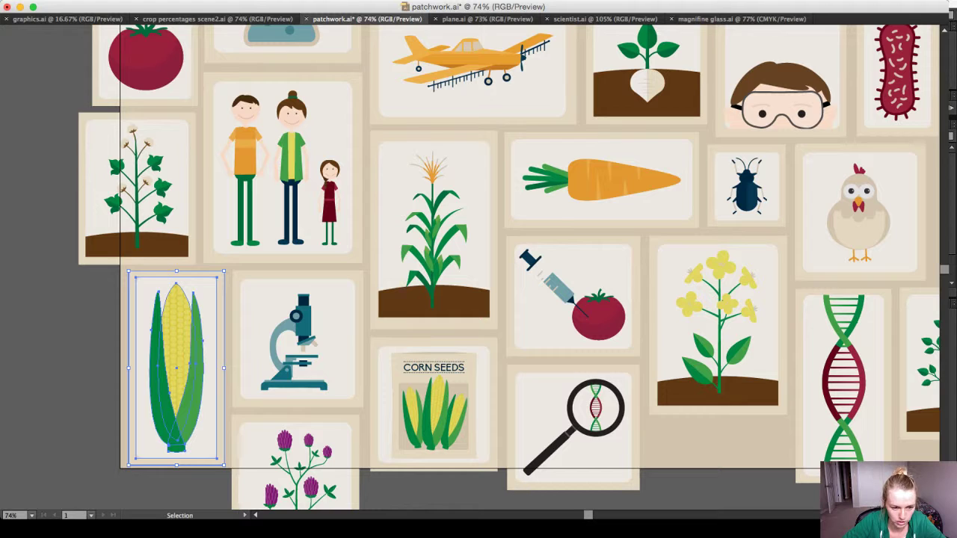
key(Left)
key(Left)
key(Left)
Nudge the microscope tile slightly left to even out its gap to the corn cob tile.
click(297, 340)
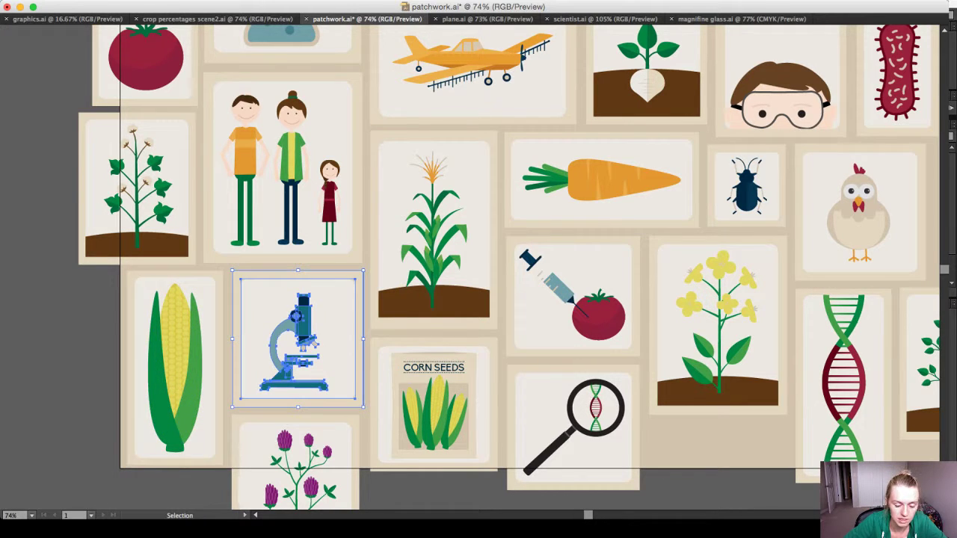
key(Left)
key(Left)
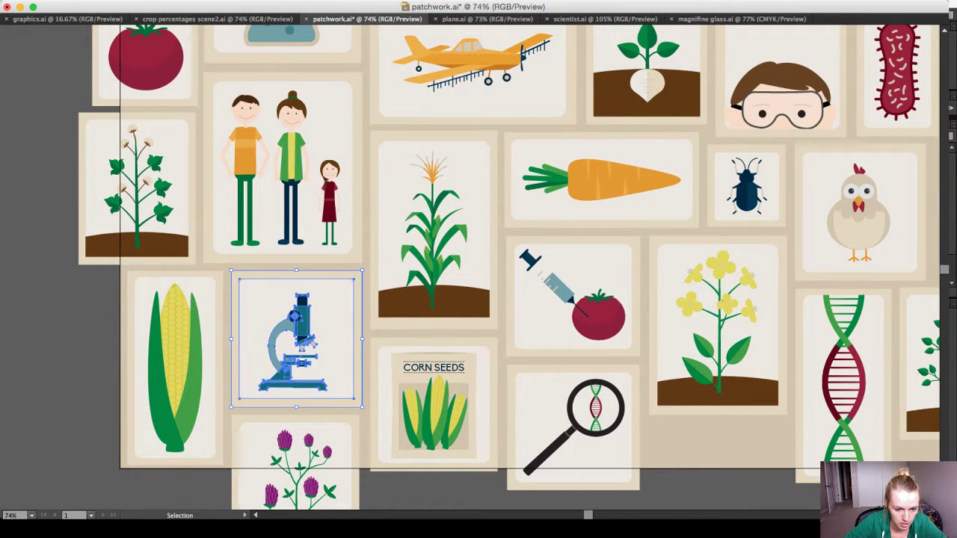
Align the purple clover tile with the edges of the microscope tile above and nudge it down to even out the gap.
click(297, 467)
click(187, 492)
scroll(297, 467, down, 4)
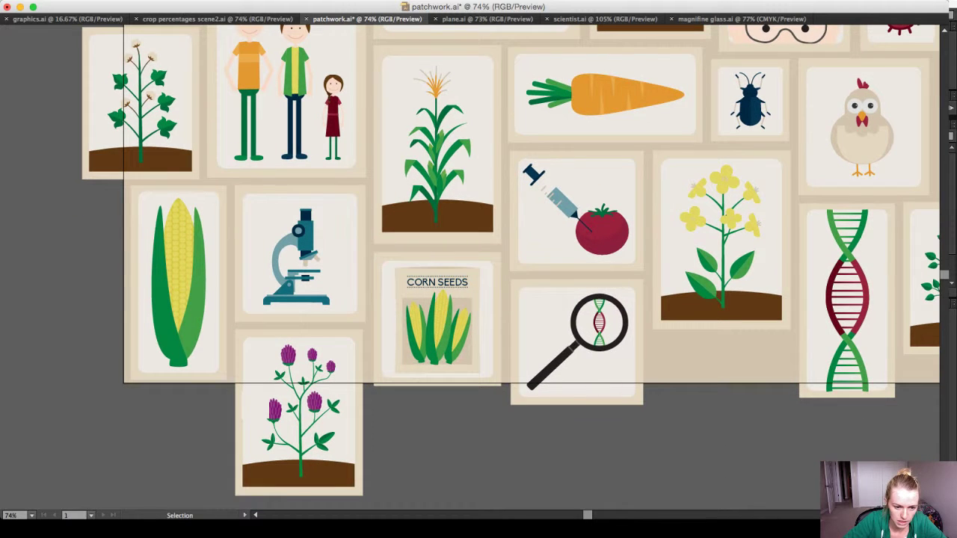
click(299, 469)
key(Right)
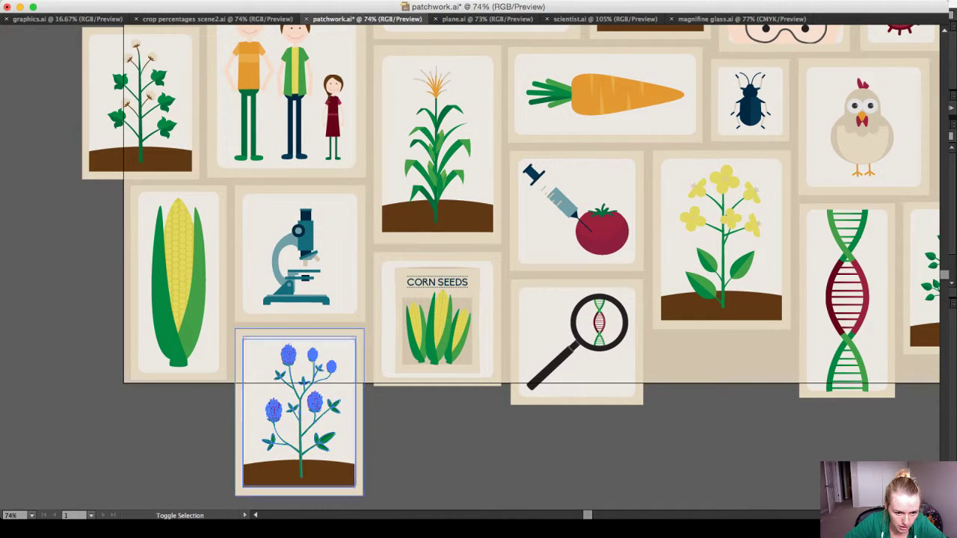
key(Right)
key(Right)
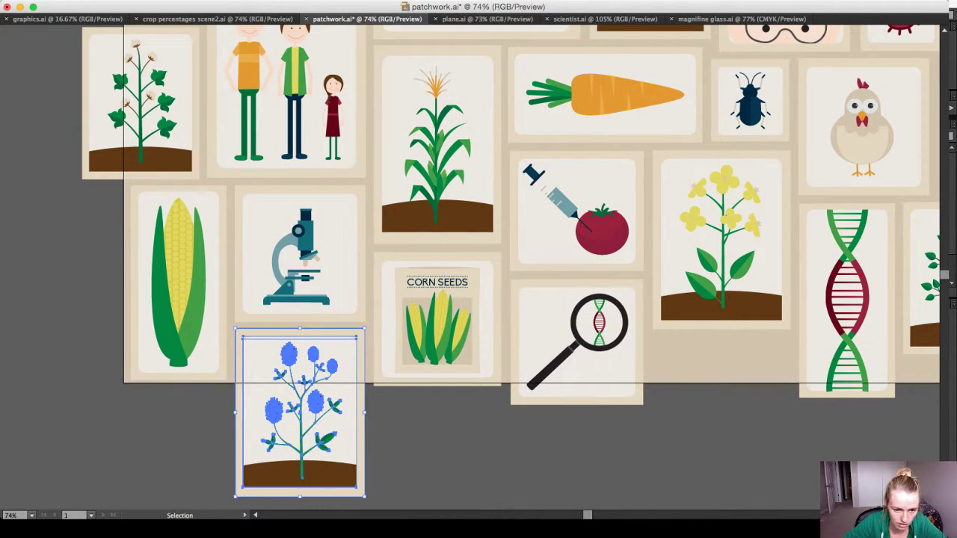
key(Down)
key(Down)
key(Down)
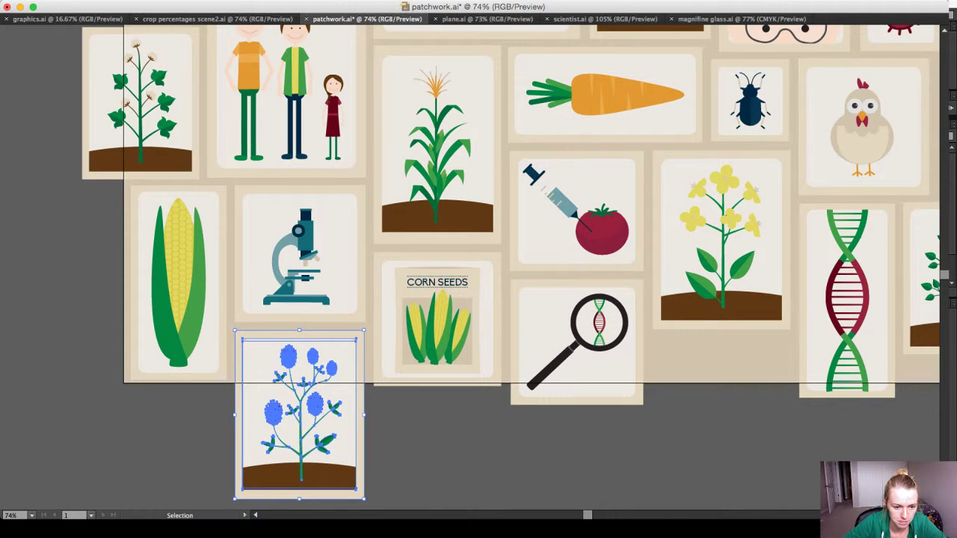
key(super+shift+a)
scroll(478, 269, left, 1)
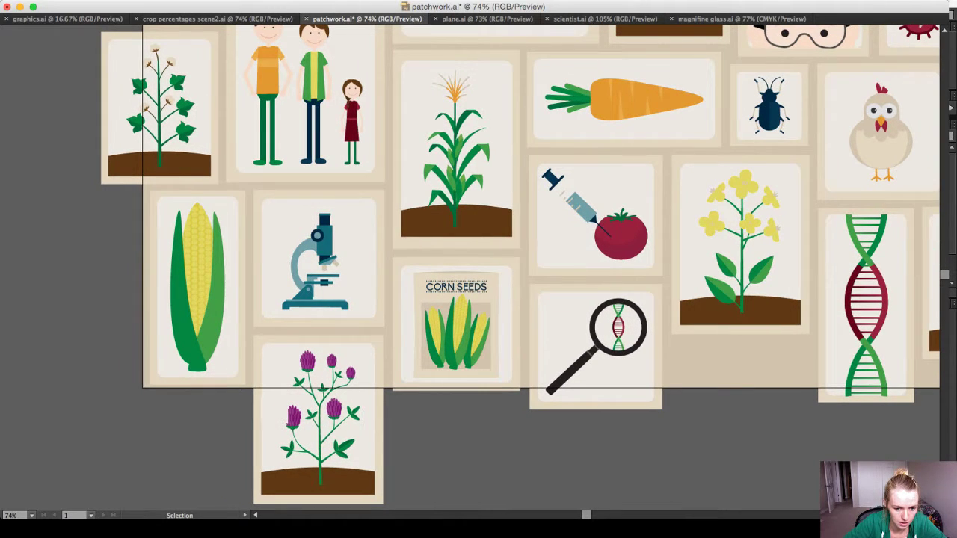
click(319, 418)
key(Right)
Nudge the corn cob tile slightly down to widen its gap to the cotton plant tile above.
scroll(523, 269, up, 6)
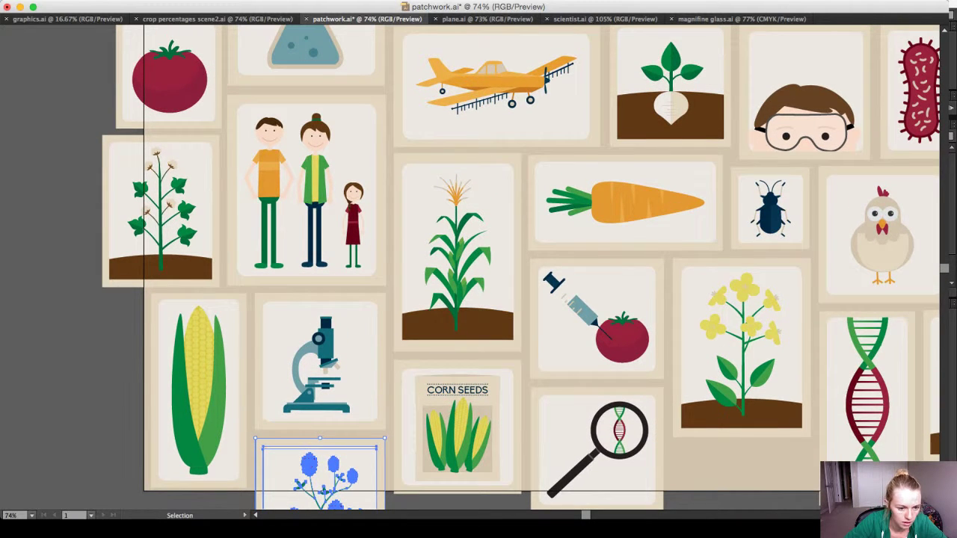
click(198, 390)
key(Down)
key(Down)
key(Down)
key(Down)
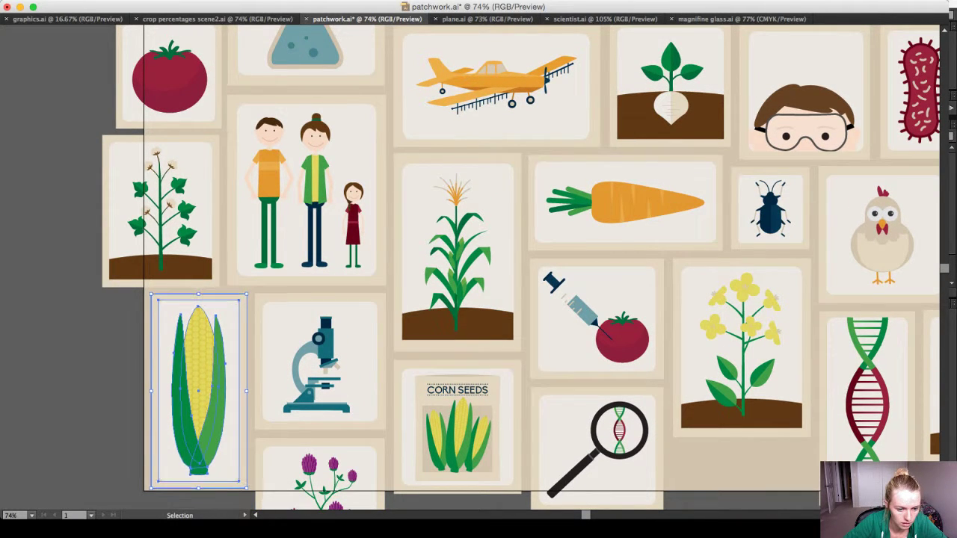
click(75, 389)
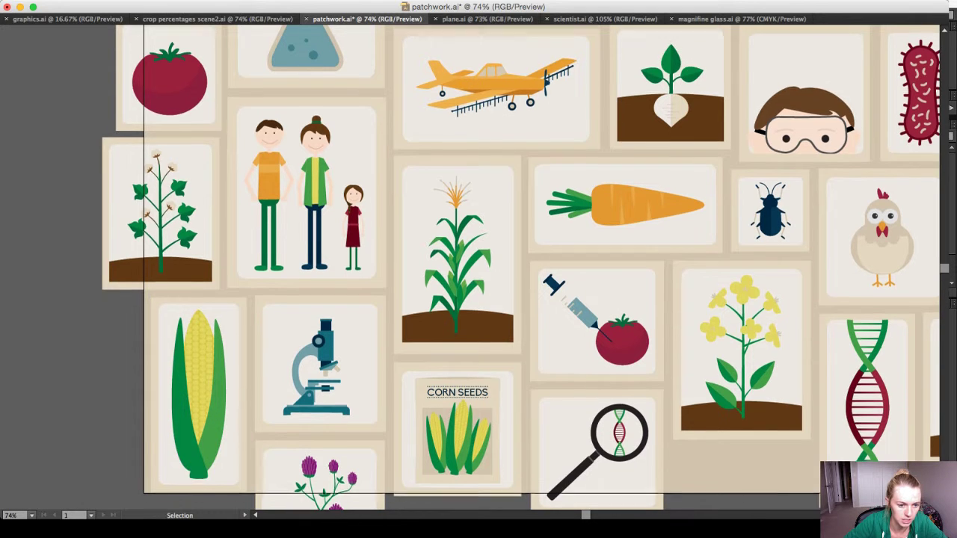
Nudge the corn cob tile slightly up to fine-tune its gap to the cotton plant tile.
scroll(521, 272, up, 3)
click(147, 267)
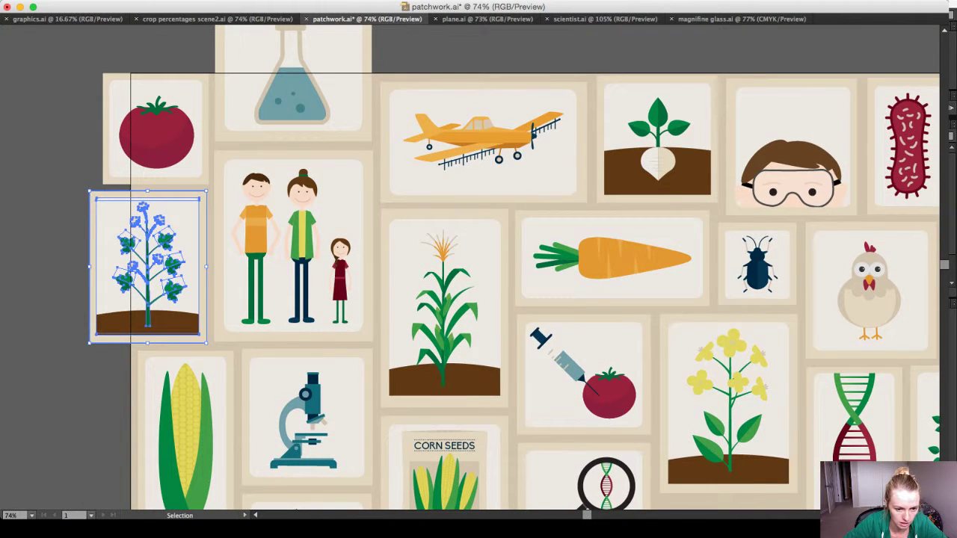
click(185, 433)
key(Up)
key(Up)
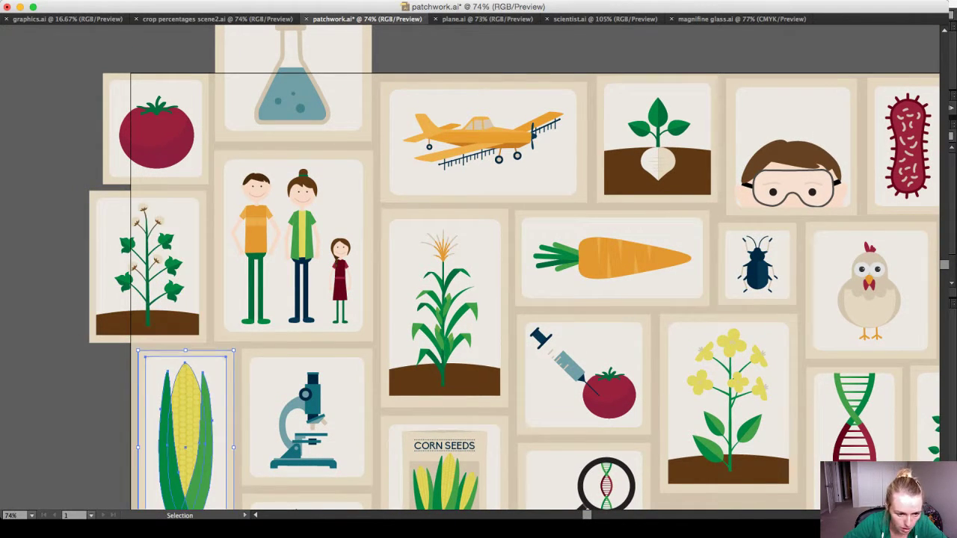
click(75, 389)
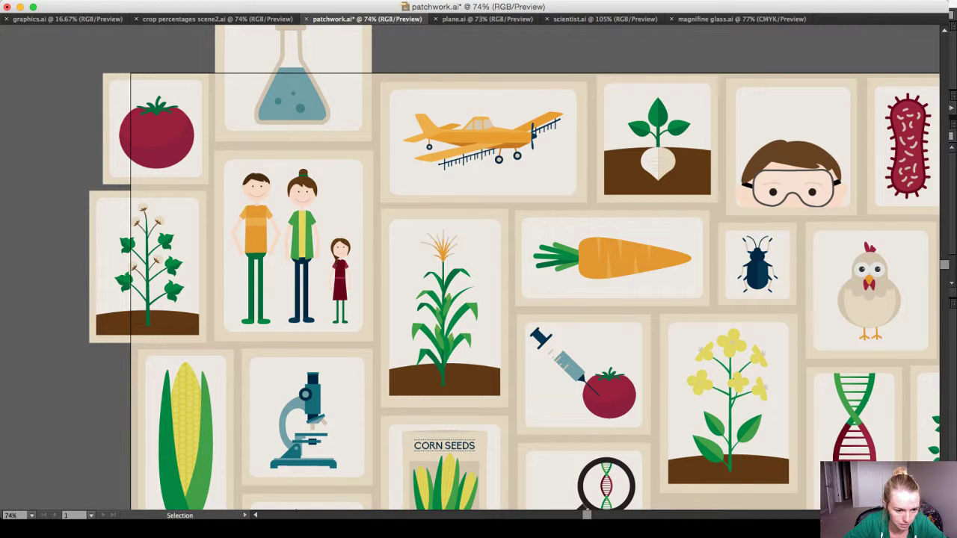
Nudge the cotton plant tile slightly up, away from the corn cob tile.
click(147, 267)
key(Up)
key(Up)
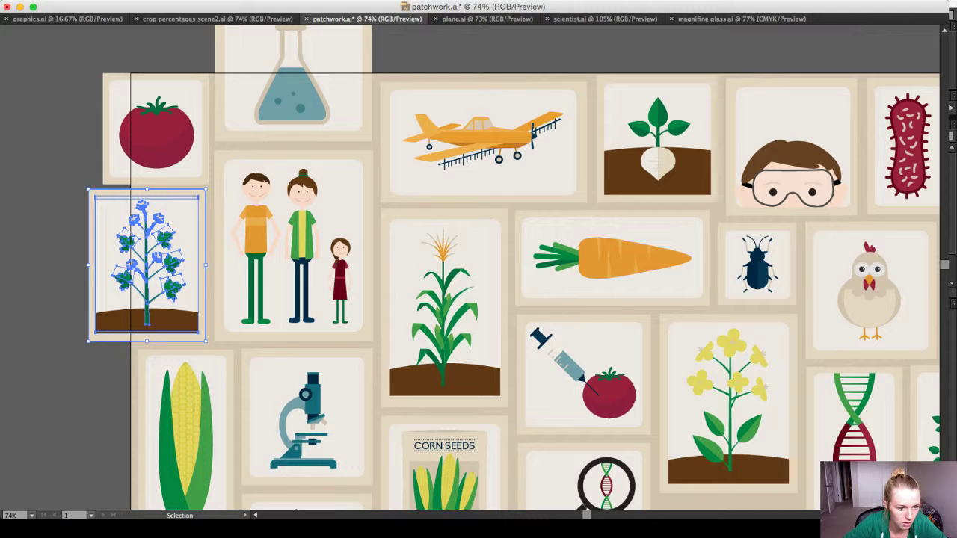
click(64, 157)
Move the tomato tile up and slightly left to even out its gaps to the cotton plant and flask tiles.
scroll(156, 179, up, 5)
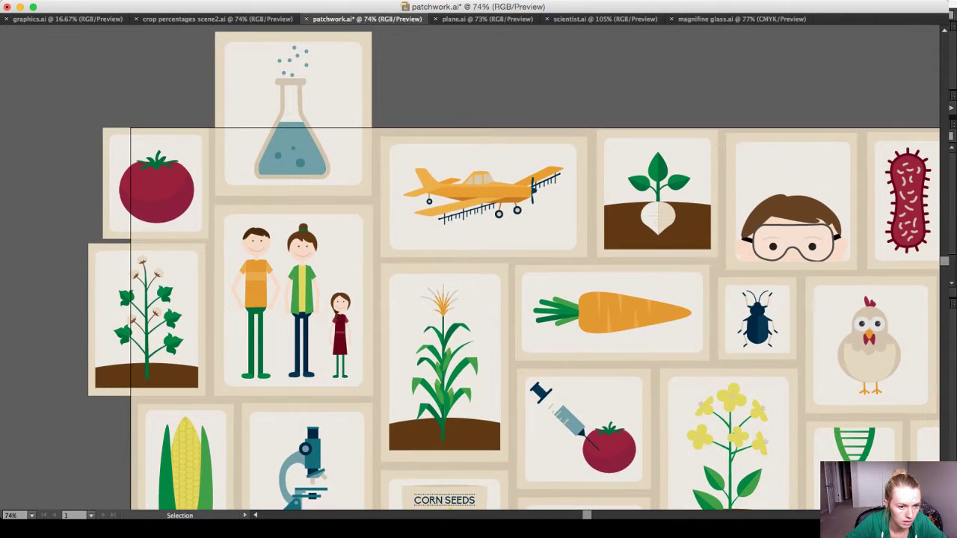
click(156, 187)
key(Up)
key(Up)
key(Up)
key(Up)
key(Up)
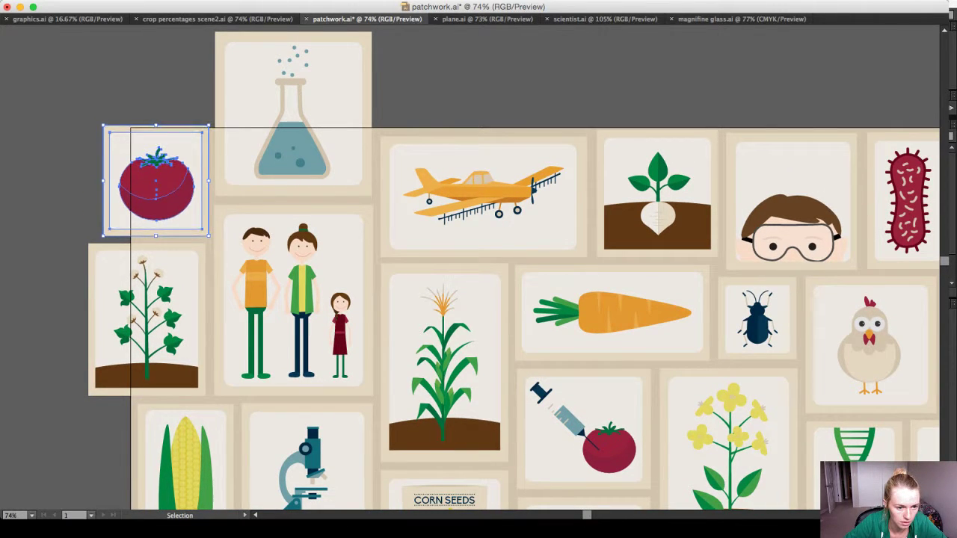
key(Left)
key(Left)
key(Left)
key(Left)
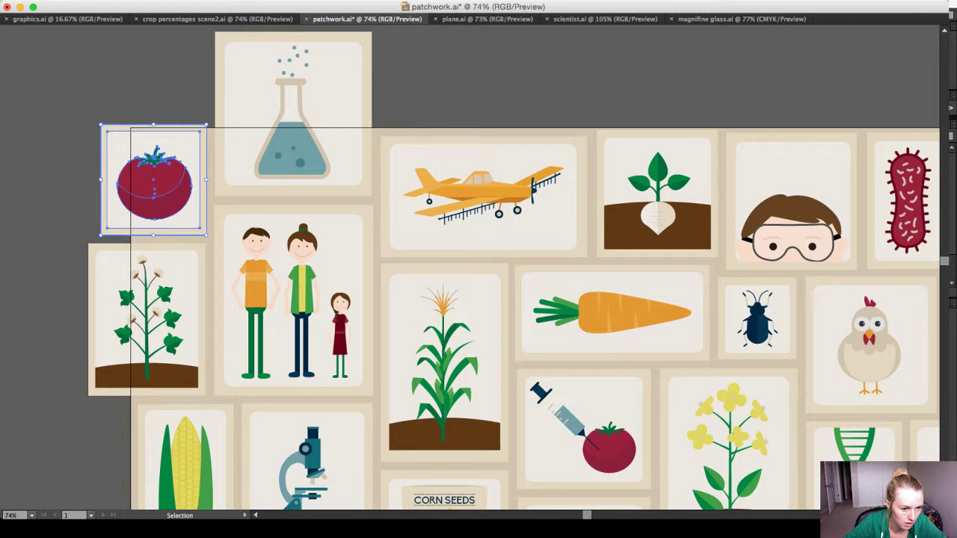
key(Up)
key(Up)
key(Right)
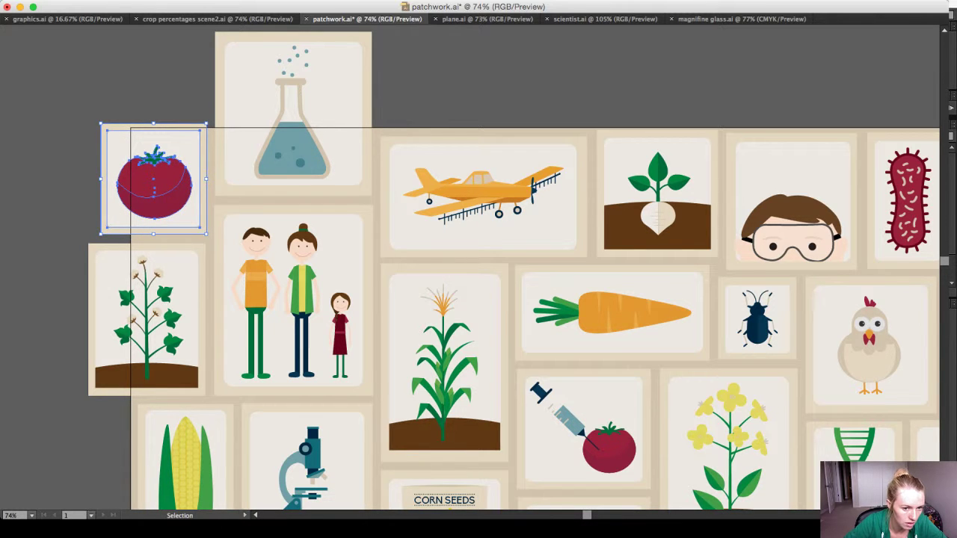
key(super+shift+a)
Nudge the flask tile slightly down and left, and enlarge it a little to match the family tile's width below.
click(294, 142)
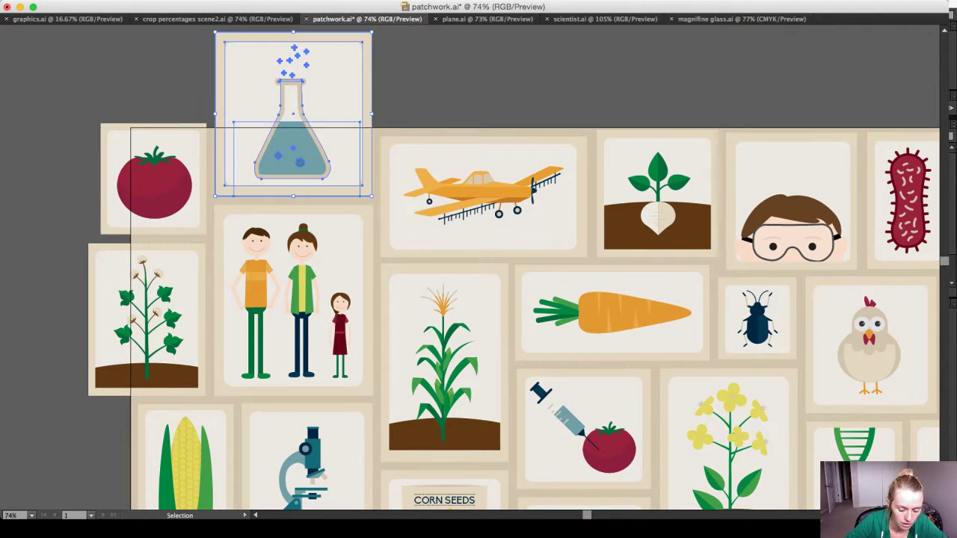
key(Down)
key(Down)
key(Left)
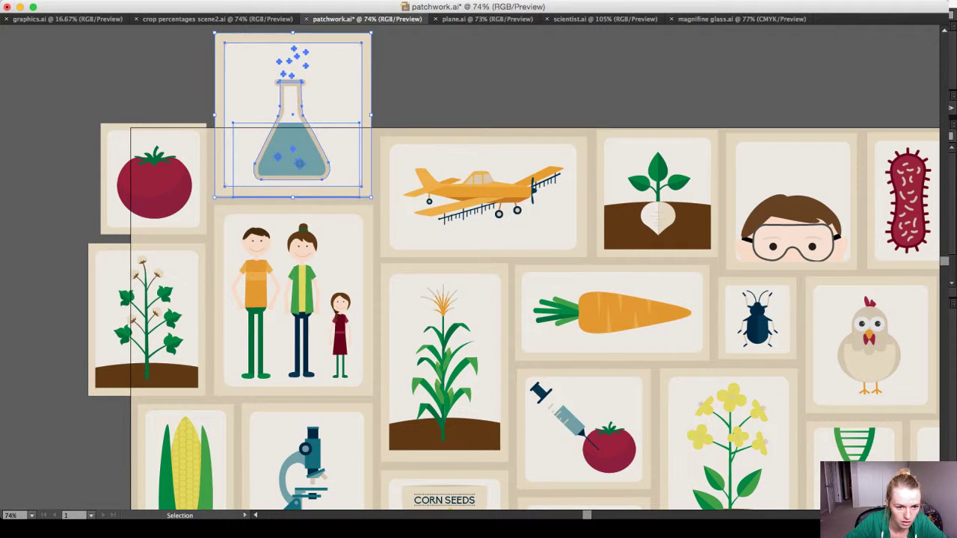
key(super+shift+a)
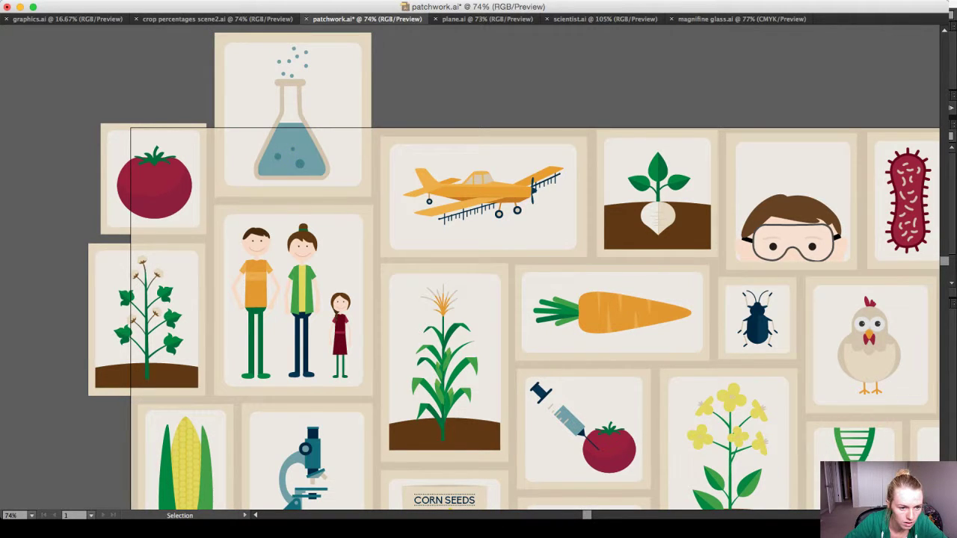
click(293, 142)
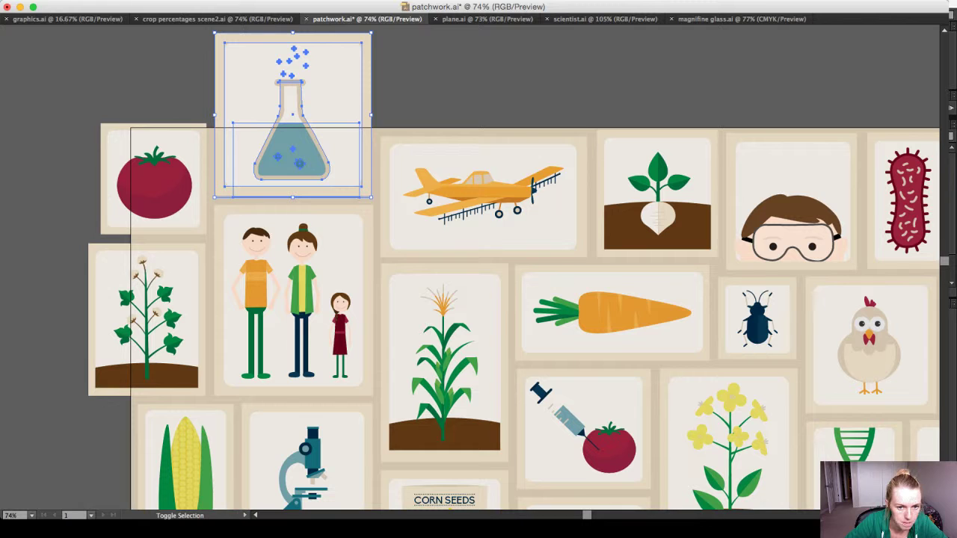
key(super+shift+a)
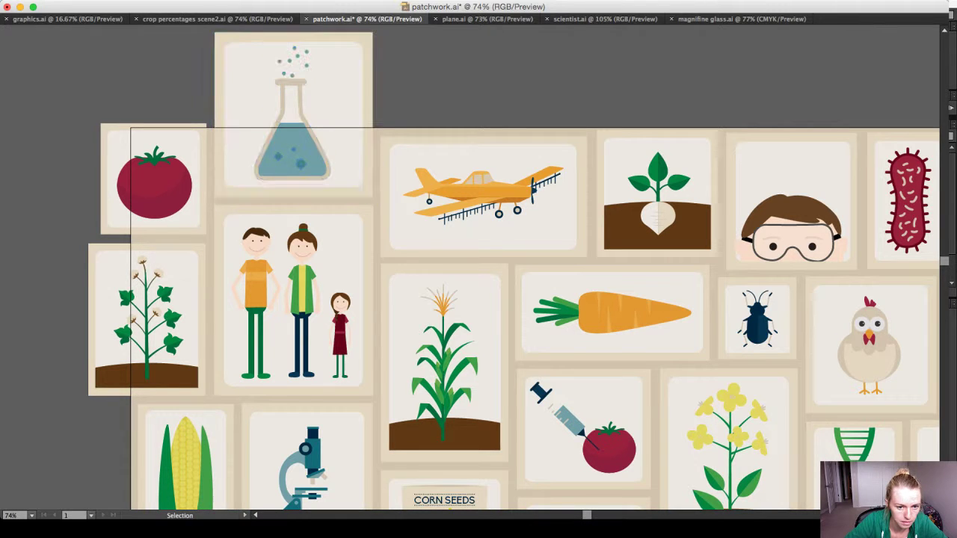
click(293, 142)
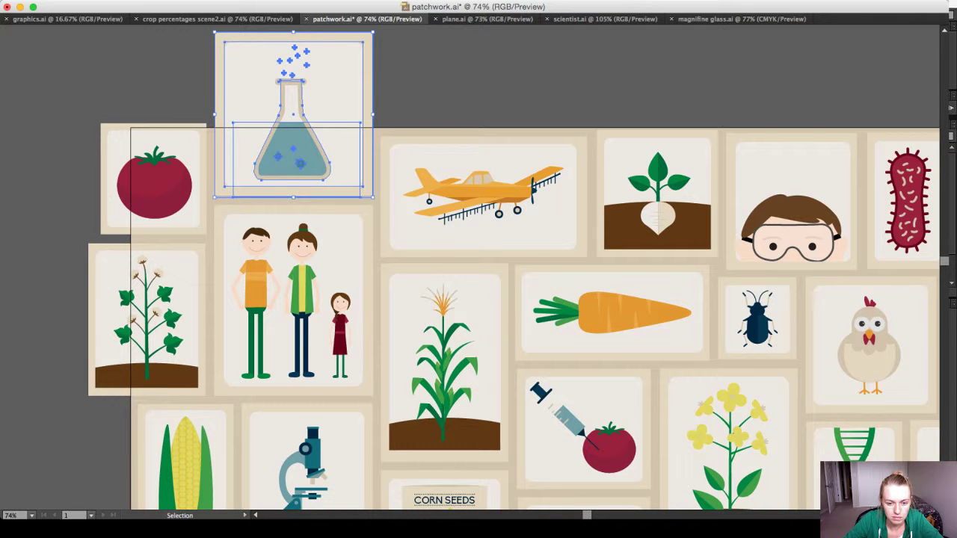
Nudge the airplane tile slightly up and right to even out its gaps to the corn plant and flask tiles.
click(483, 196)
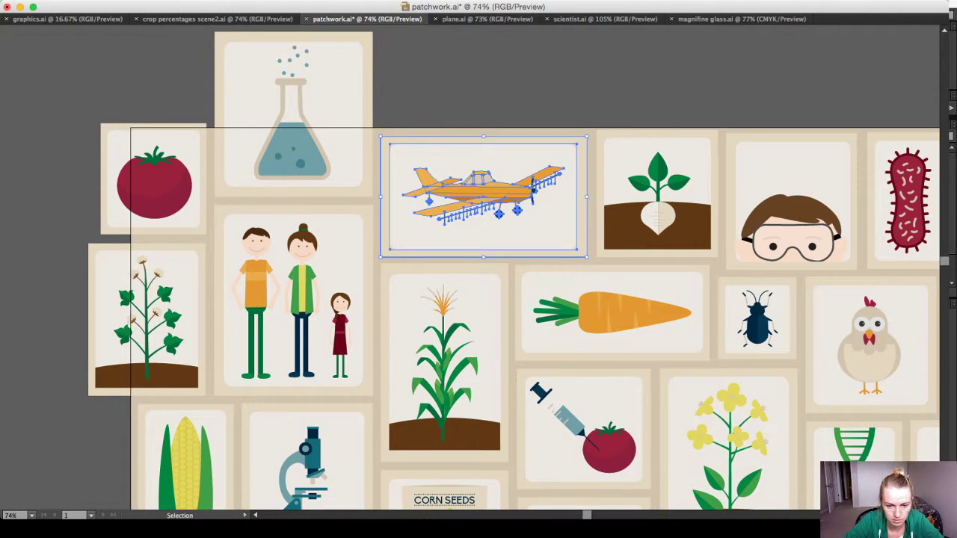
key(Up)
key(Up)
key(Up)
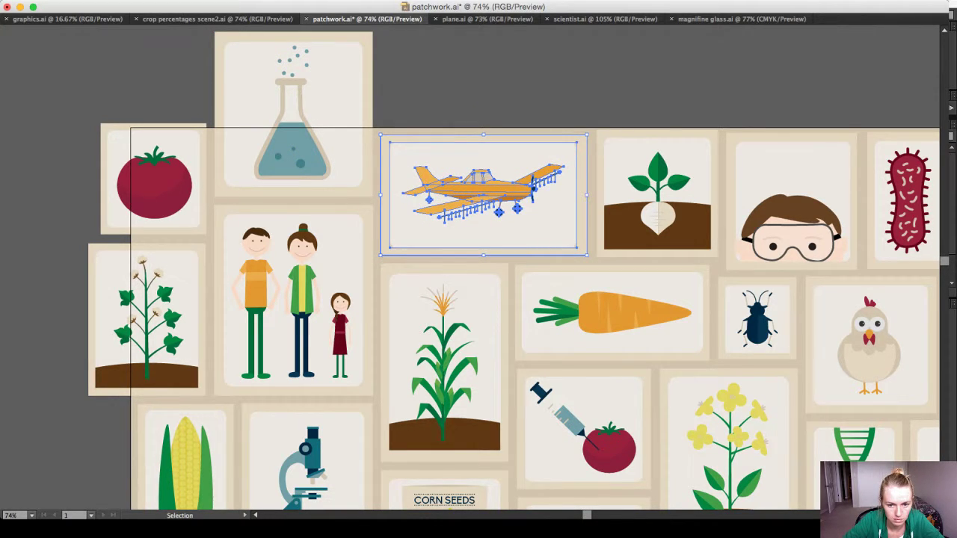
key(Right)
key(Right)
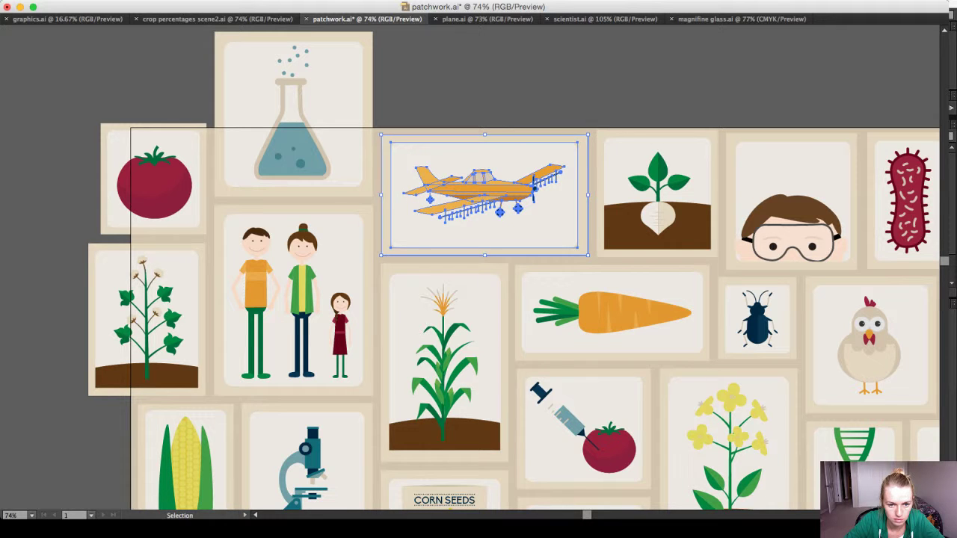
key(super+shift+a)
Nudge the turnip tile slightly up to widen its gap to the carrot tile below.
scroll(625, 157, down, 5)
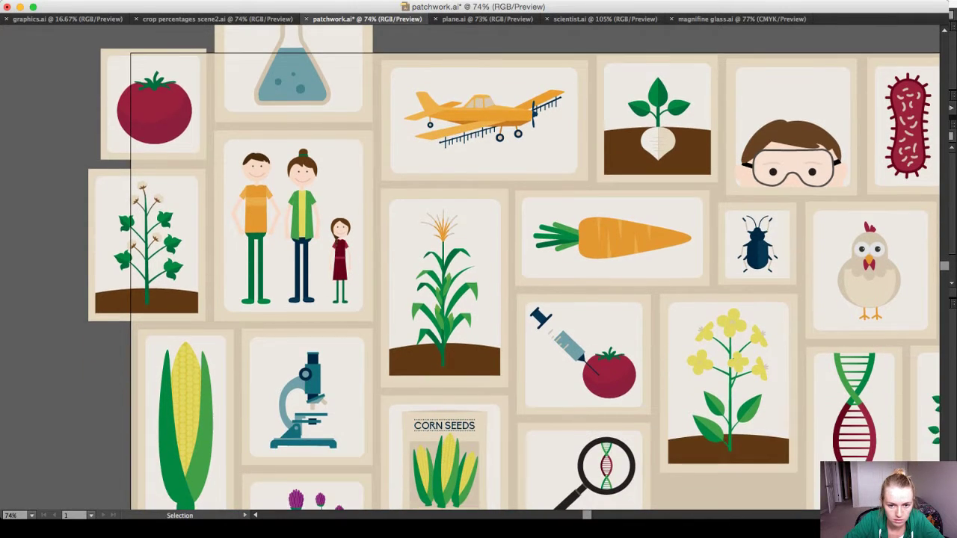
scroll(625, 157, up, 2)
scroll(625, 157, right, 2)
click(625, 157)
key(Up)
key(Up)
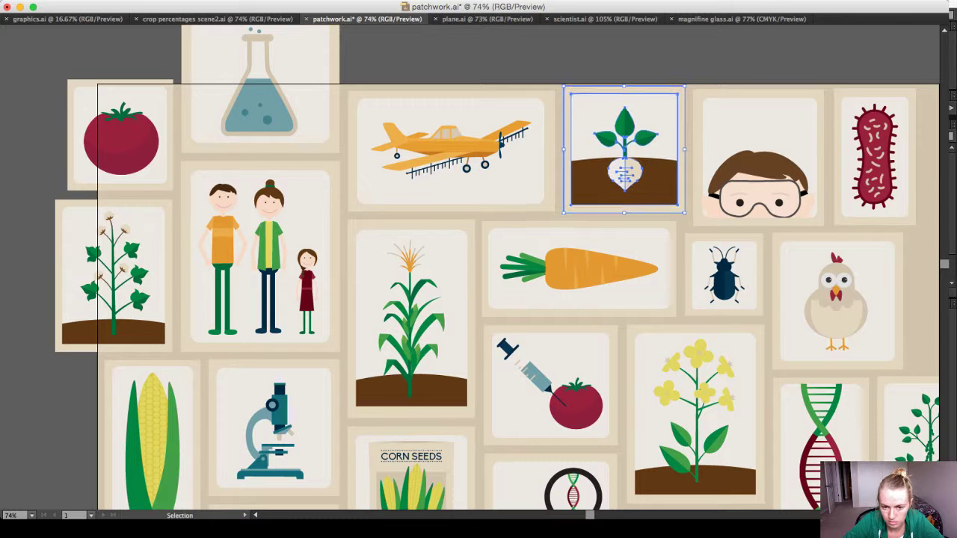
key(super+shift+a)
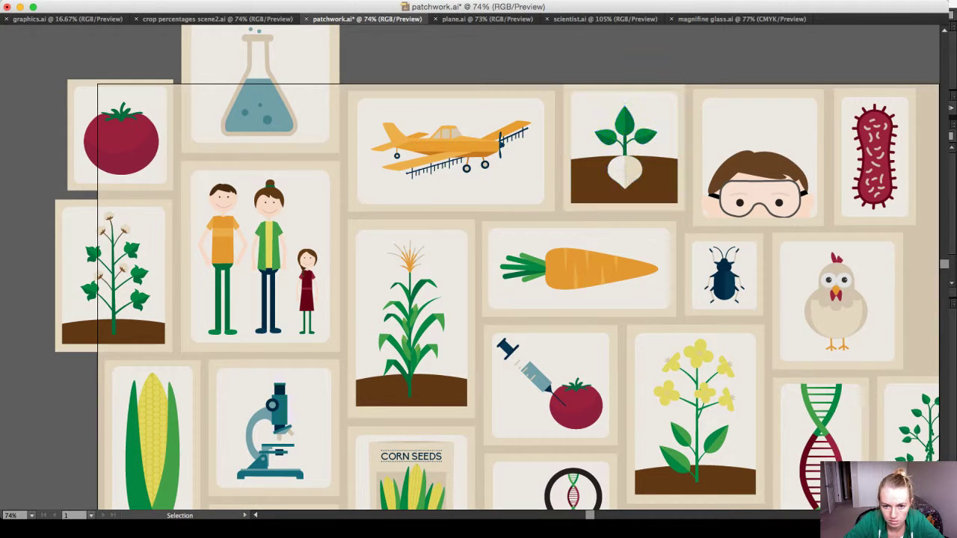
Nudge the tile of the scientist in goggles slightly up to widen its gap to the beetle tile below.
scroll(479, 269, right, 3)
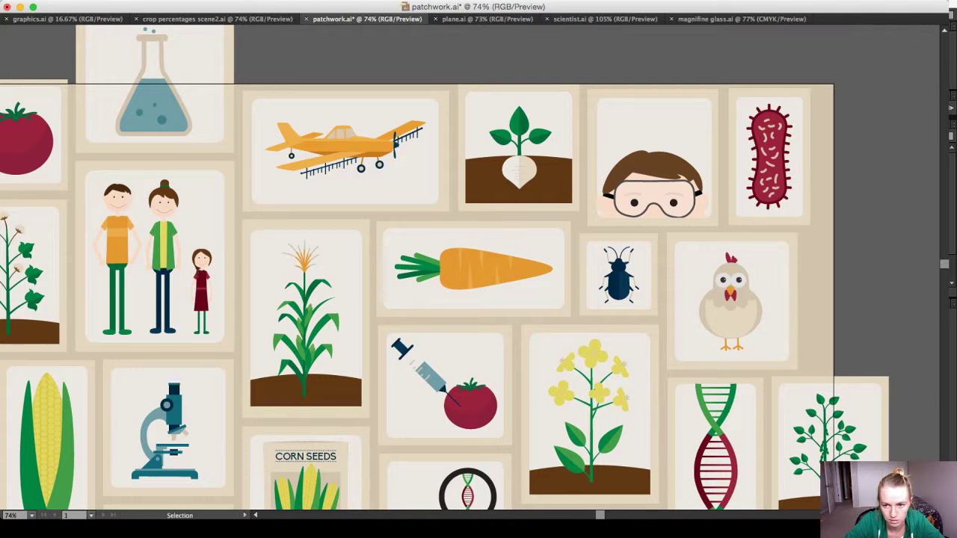
scroll(478, 269, down, 1)
scroll(479, 269, right, 2)
scroll(479, 269, down, 3)
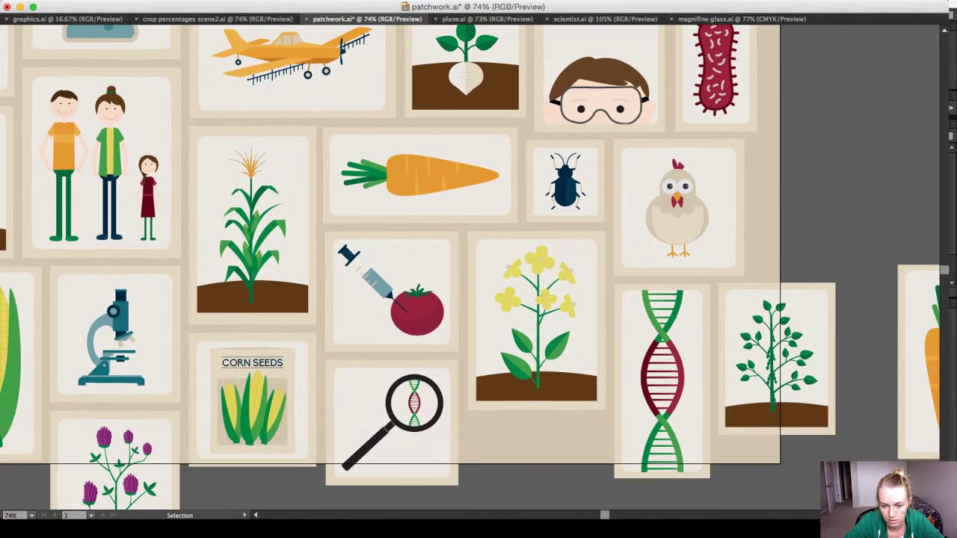
scroll(479, 269, up, 4)
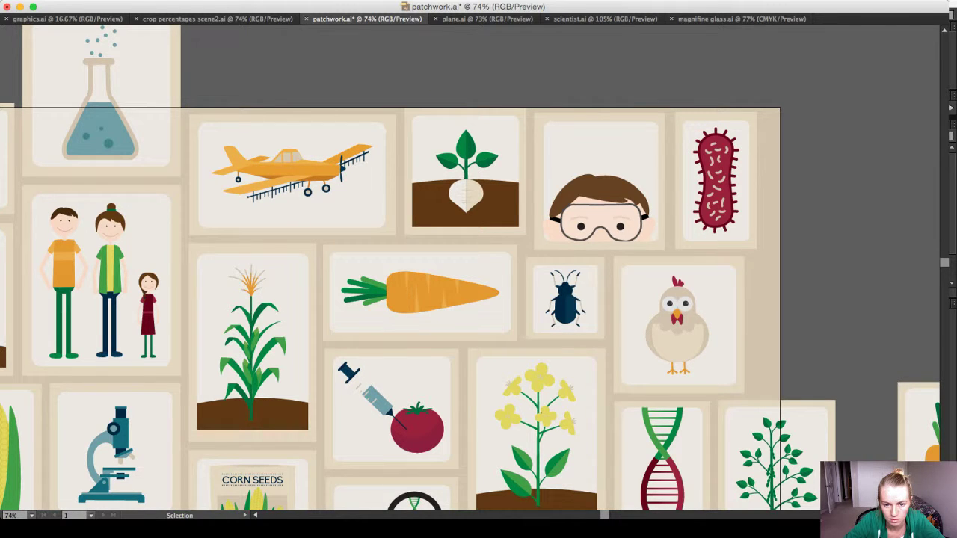
click(599, 181)
key(Up)
key(Up)
key(Up)
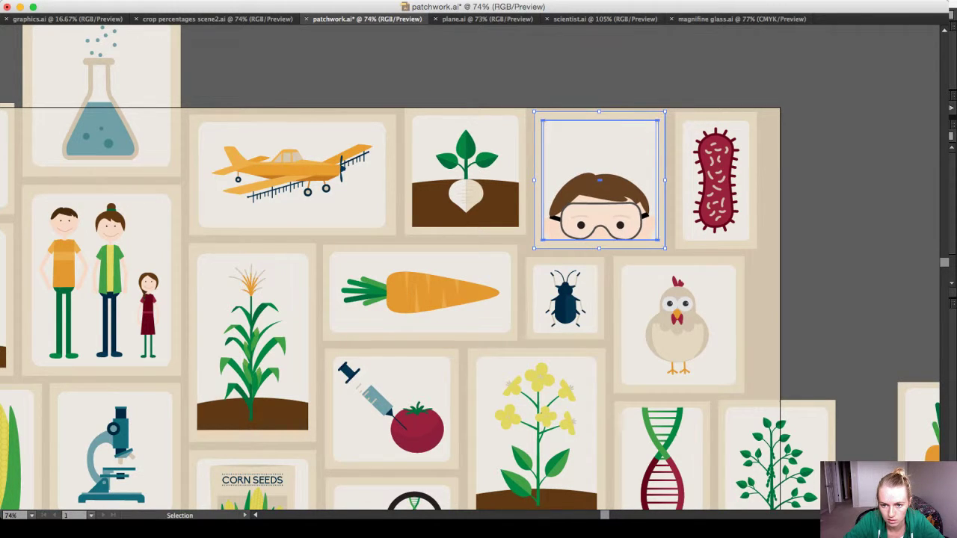
Move the bacterium tile slightly up and left to even out its gaps to the scientist and chicken tiles.
click(715, 180)
key(Up)
key(Up)
key(Up)
key(Left)
key(Left)
key(Left)
key(Left)
key(Left)
key(Left)
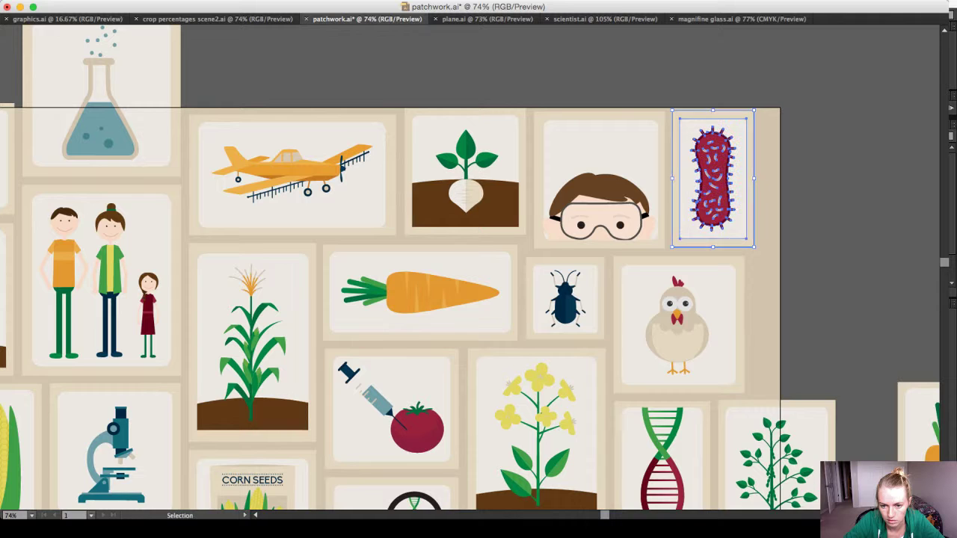
key(Right)
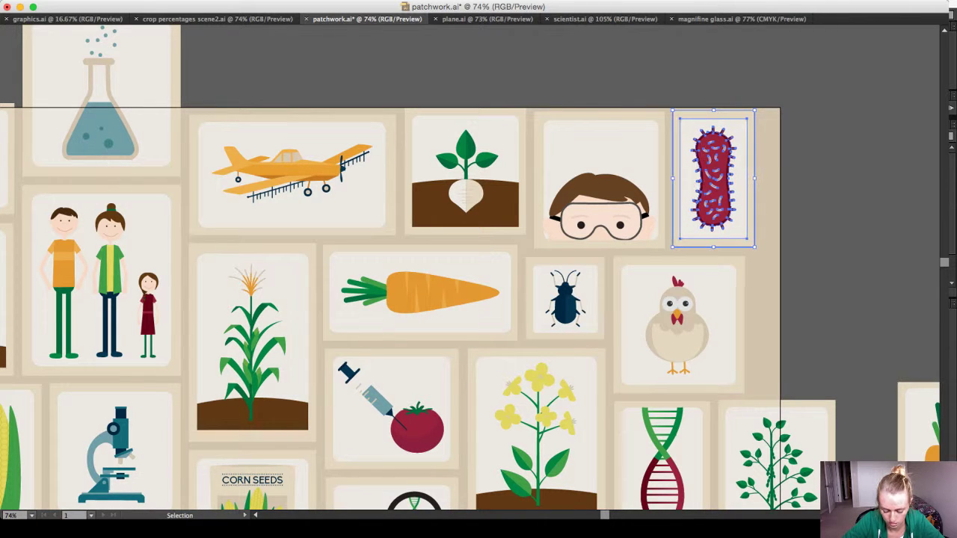
key(Down)
key(super+shift+a)
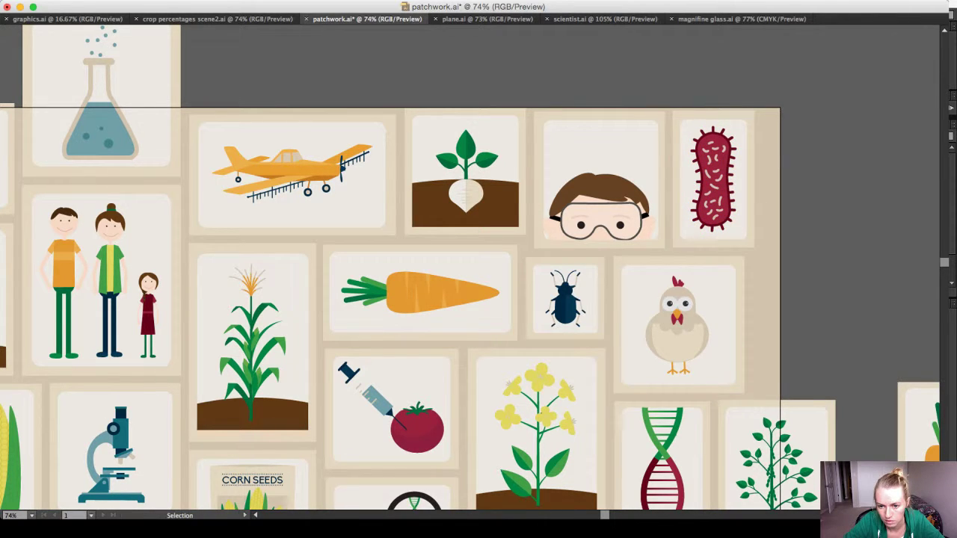
Nudge the bacterium tile and the beetle tile slightly right to even out the gaps beside them.
click(714, 179)
key(Right)
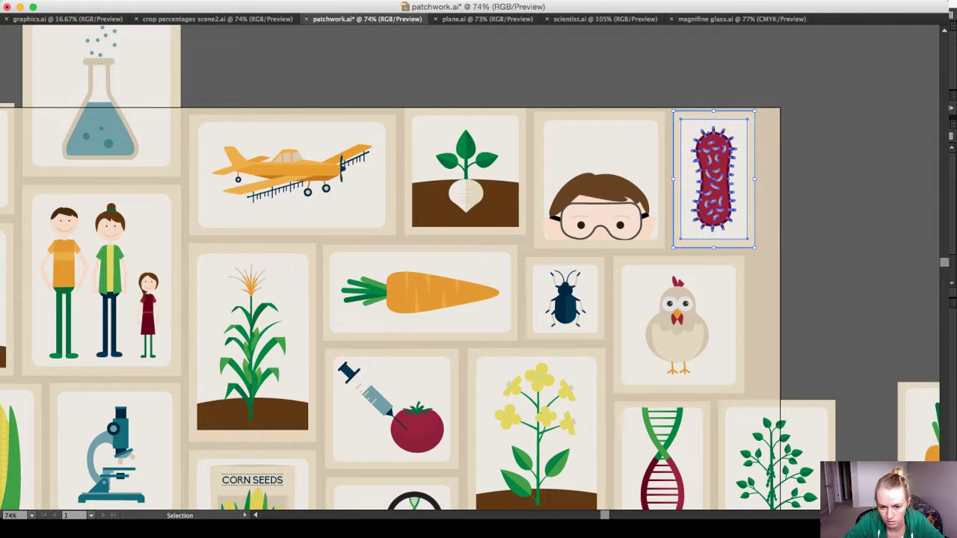
key(super+shift+a)
scroll(478, 269, down, 2)
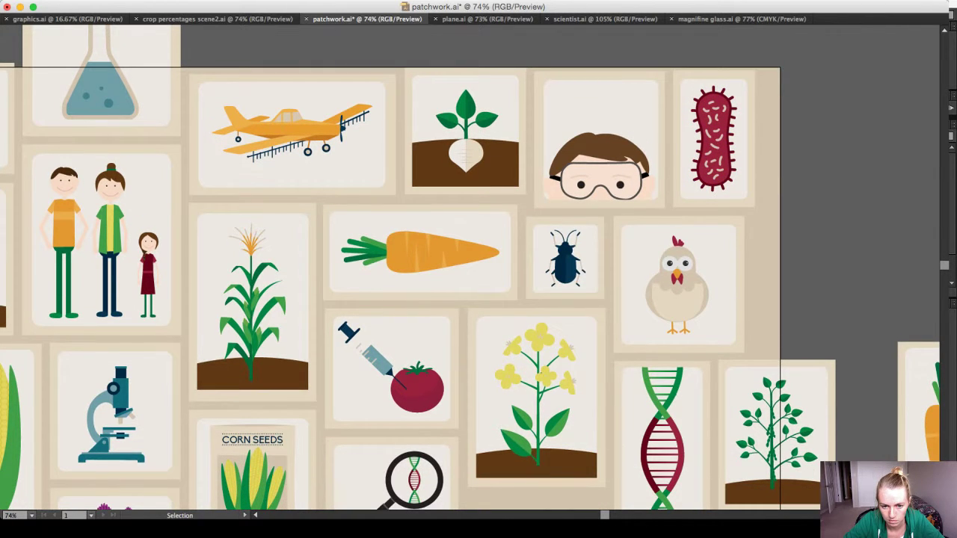
click(566, 259)
key(Right)
key(super+shift+a)
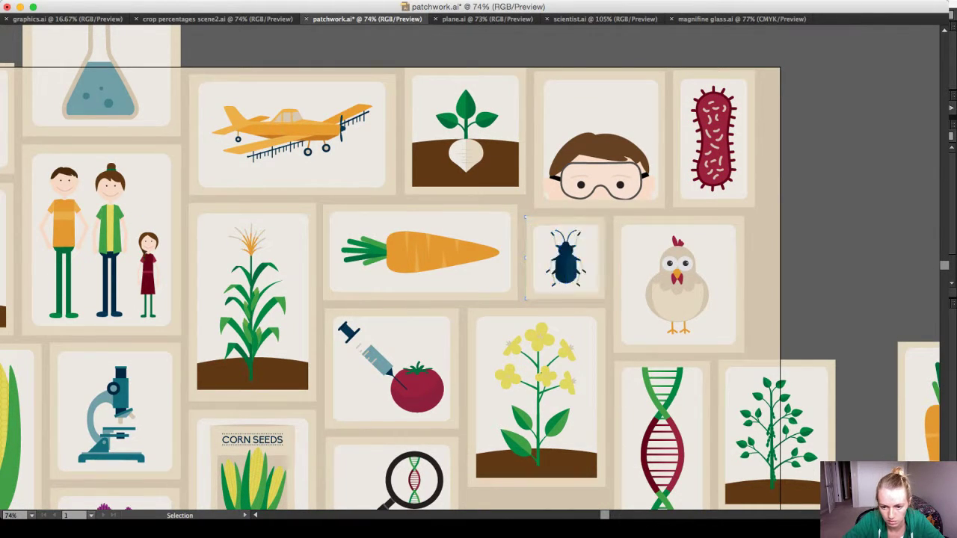
Examine the whole patchwork layout for uneven gaps between the tiles and along the artboard edges.
click(776, 435)
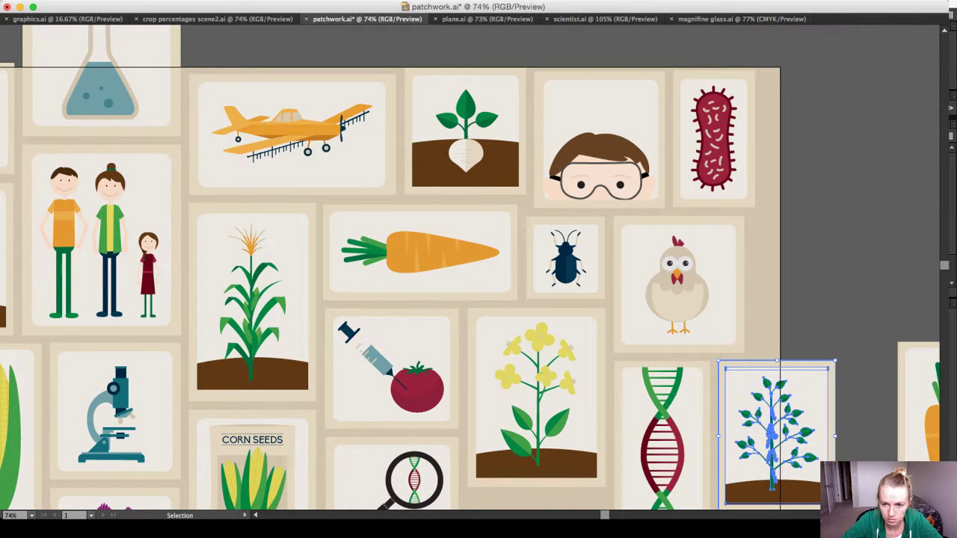
key(super+shift+a)
key(super+minus)
key(super+minus)
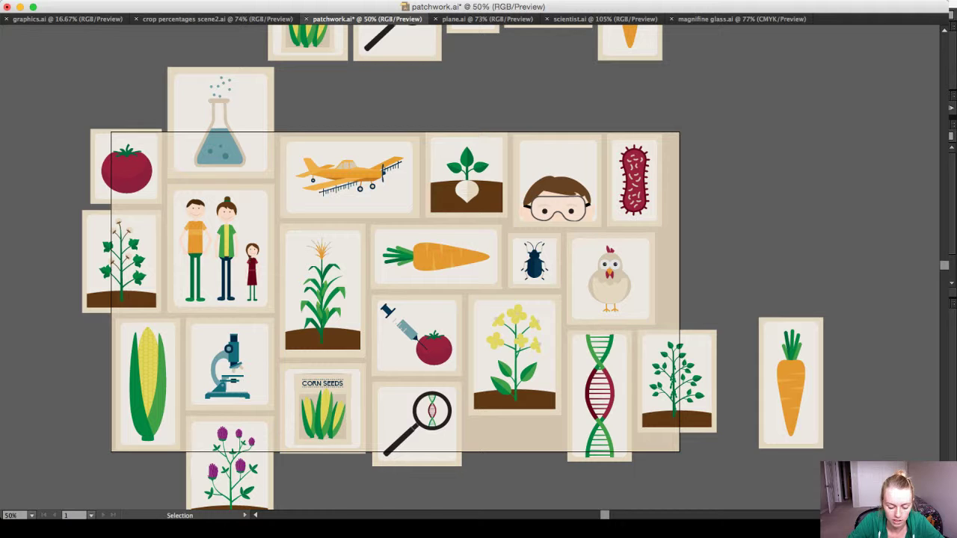
key(super+0)
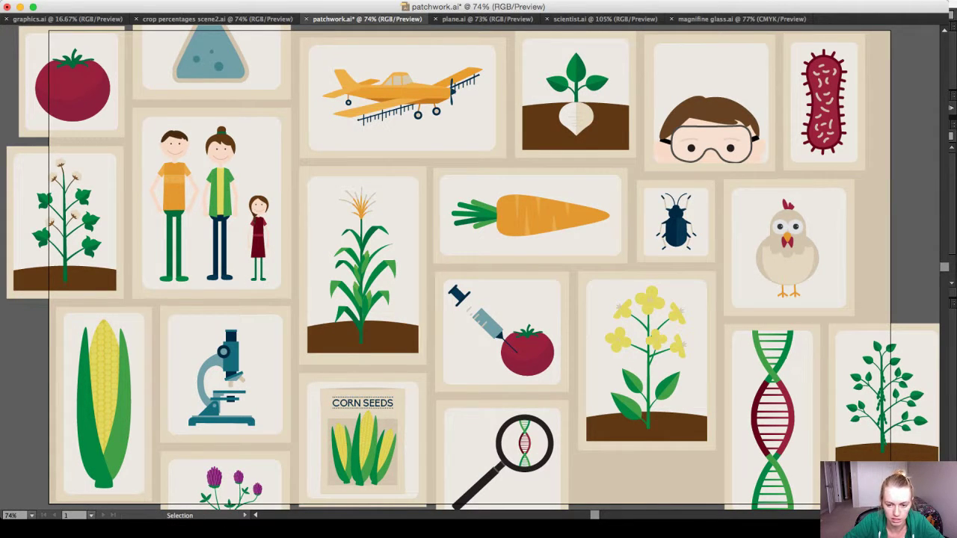
key(super+minus)
key(super+minus)
key(super+minus)
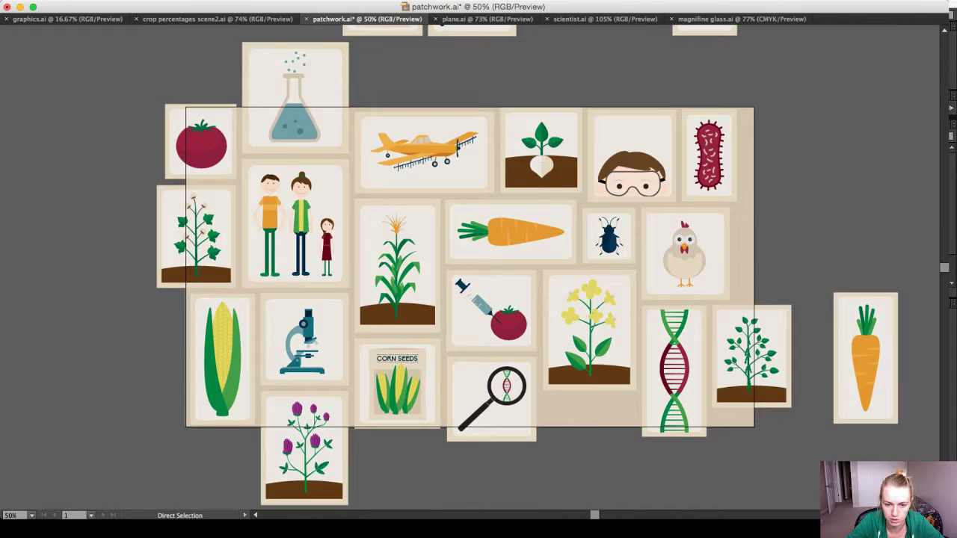
key(a)
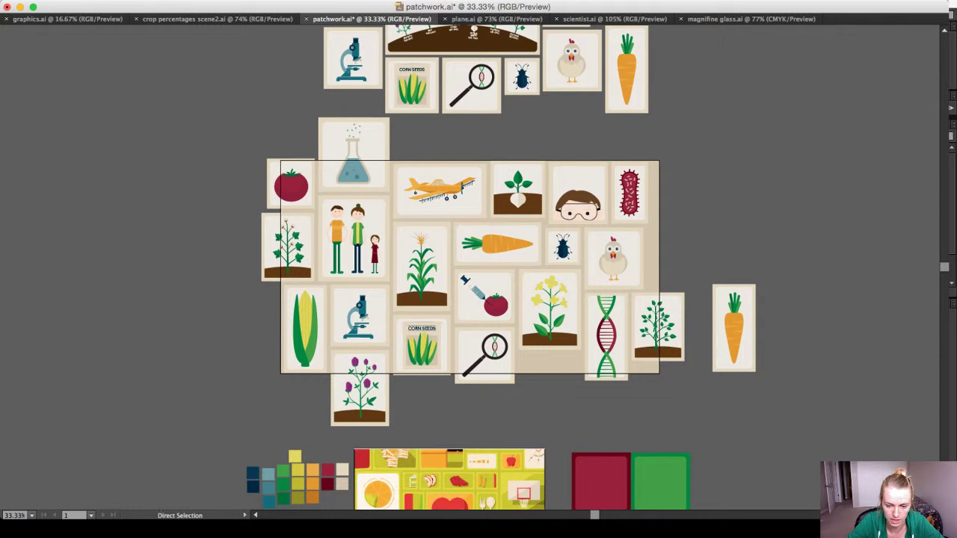
key(super+plus)
key(super+plus)
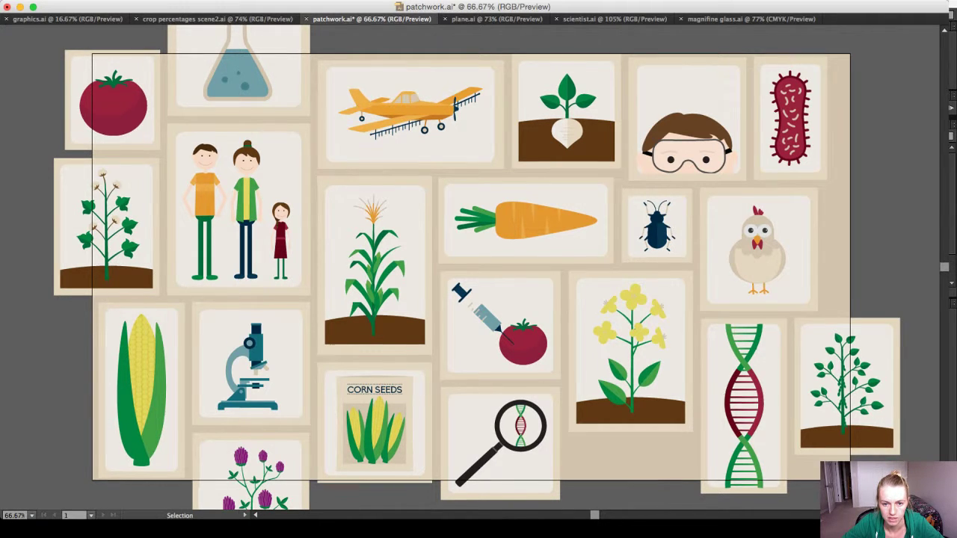
scroll(477, 267, up, 2)
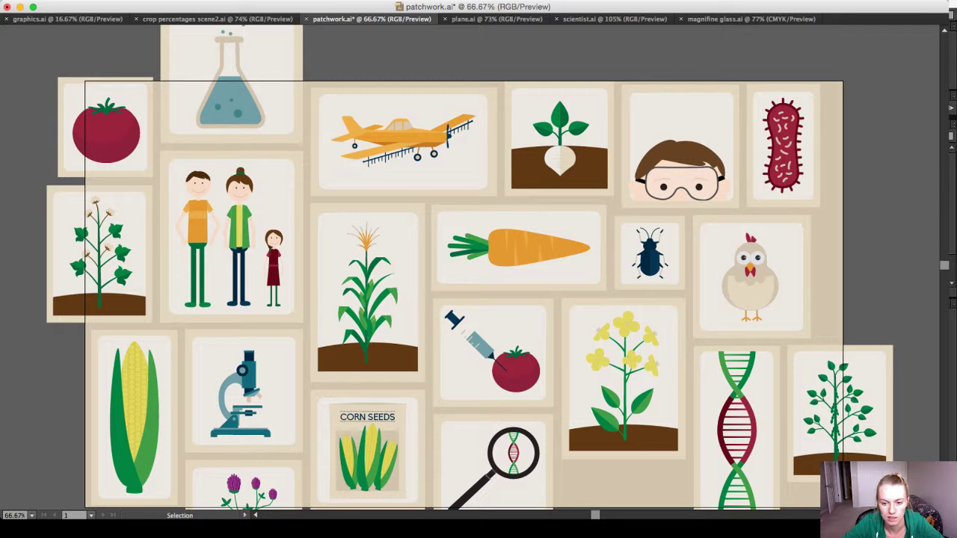
Nudge the turnip tile slightly left toward the airplane tile.
click(559, 157)
key(super+plus)
key(super+plus)
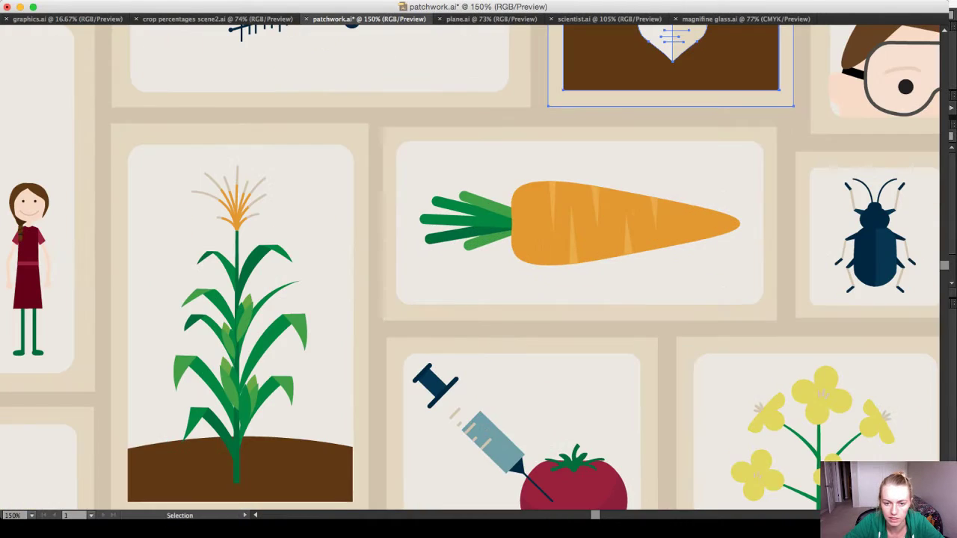
scroll(470, 267, right, 2)
scroll(471, 268, right, 7)
scroll(471, 267, up, 5)
scroll(470, 268, left, 6)
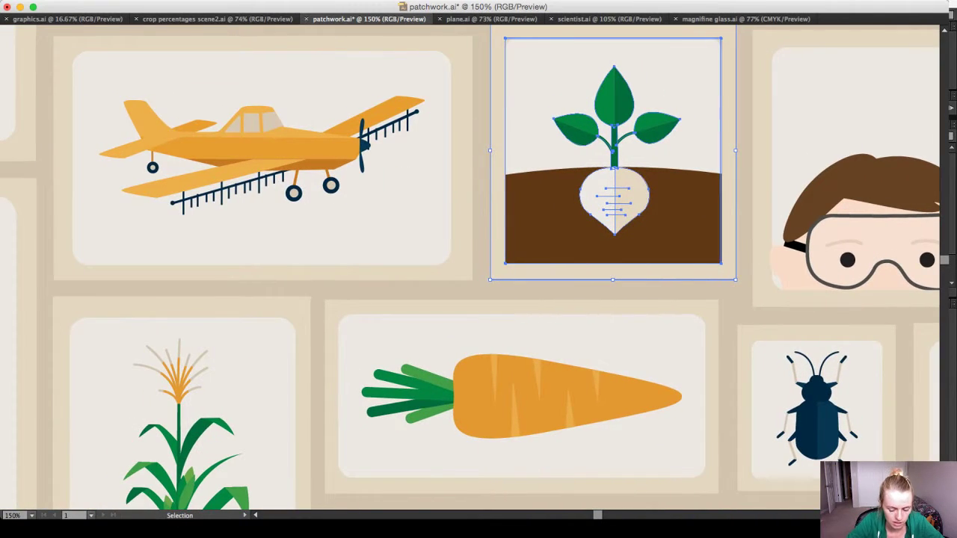
key(super+minus)
key(v)
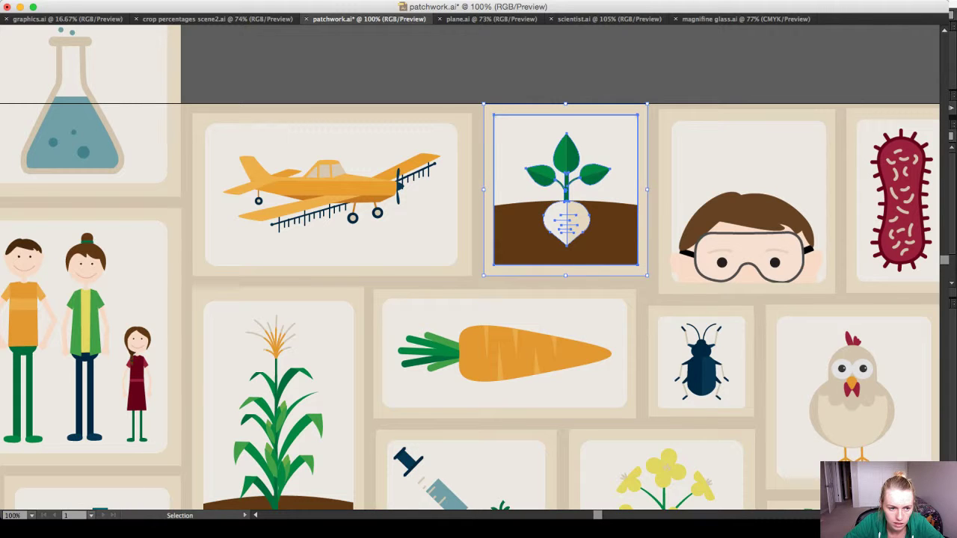
key(Left)
key(Left)
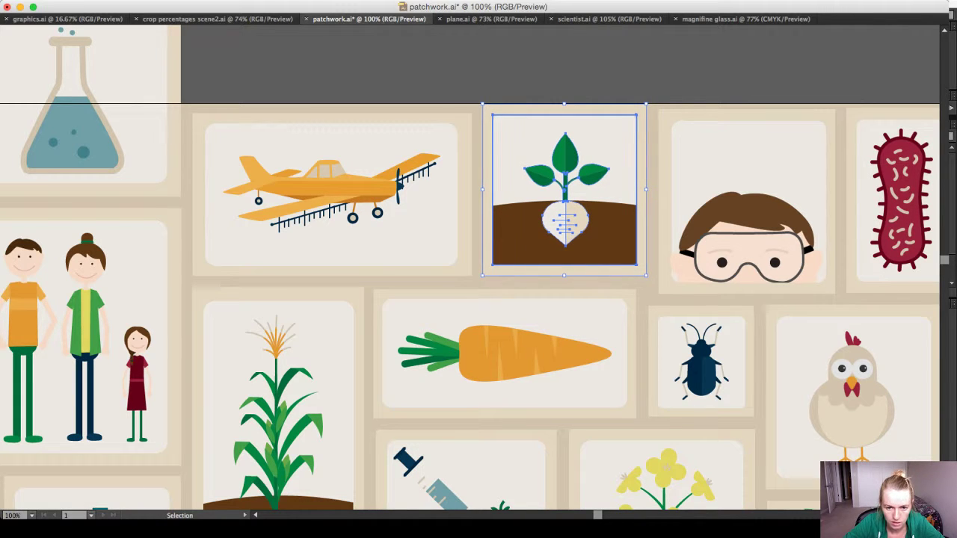
Narrow the airplane tile slightly by pulling in its right edge, keeping its left edge in place.
click(333, 194)
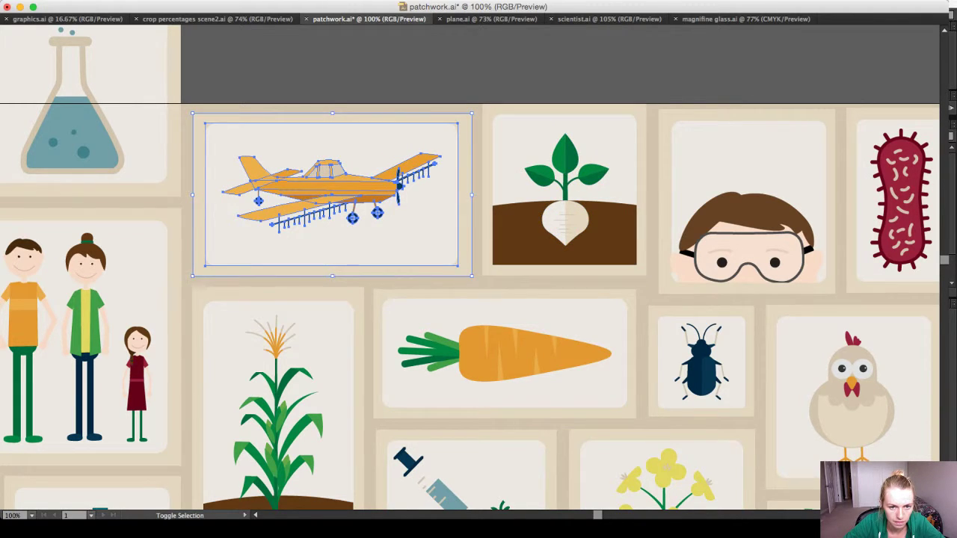
key(Left)
key(Left)
key(Left)
key(Left)
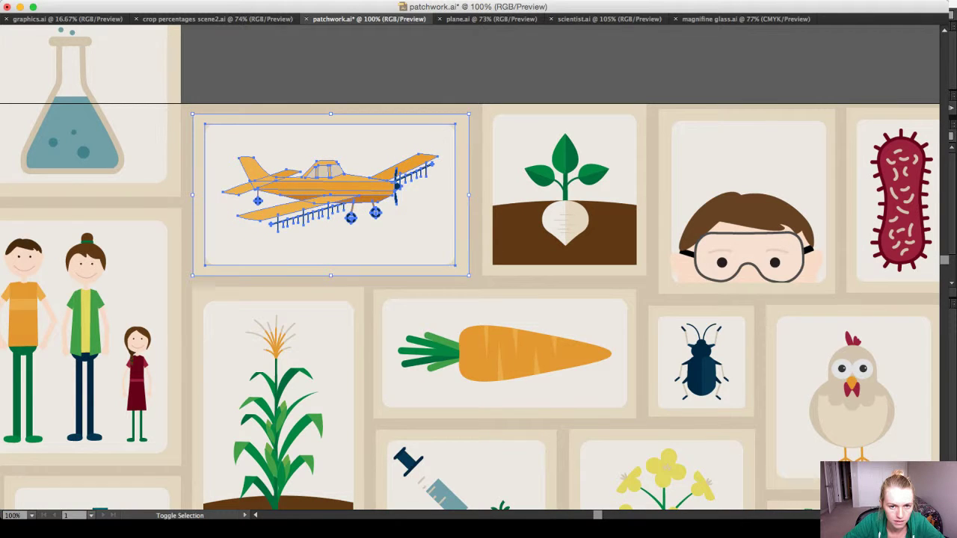
Shift the turnip tile slightly left and down and scale it down a little.
drag(564, 195, 562, 194)
drag(644, 190, 640, 190)
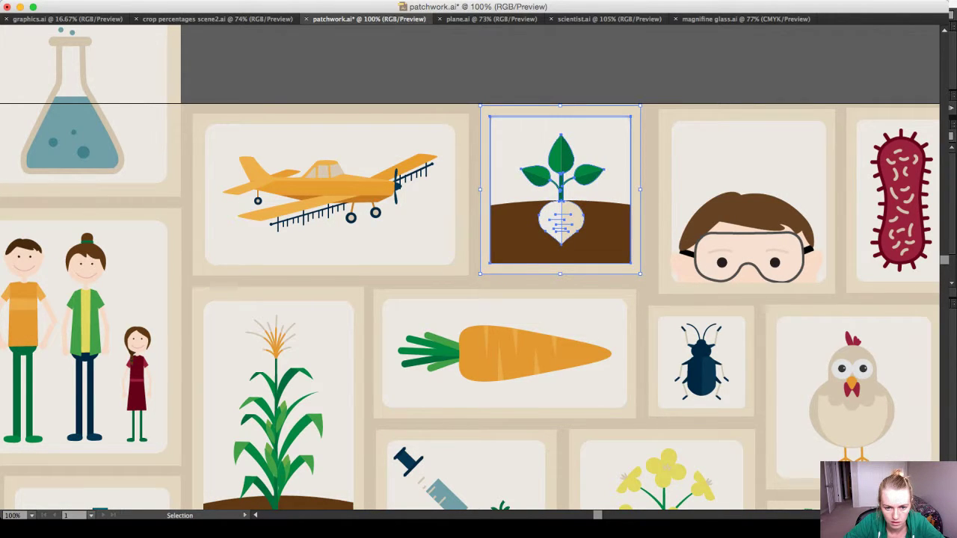
drag(562, 192, 562, 195)
Narrow the airplane tile a little more from its right edge and nudge the turnip tile left to close the gap.
click(375, 192)
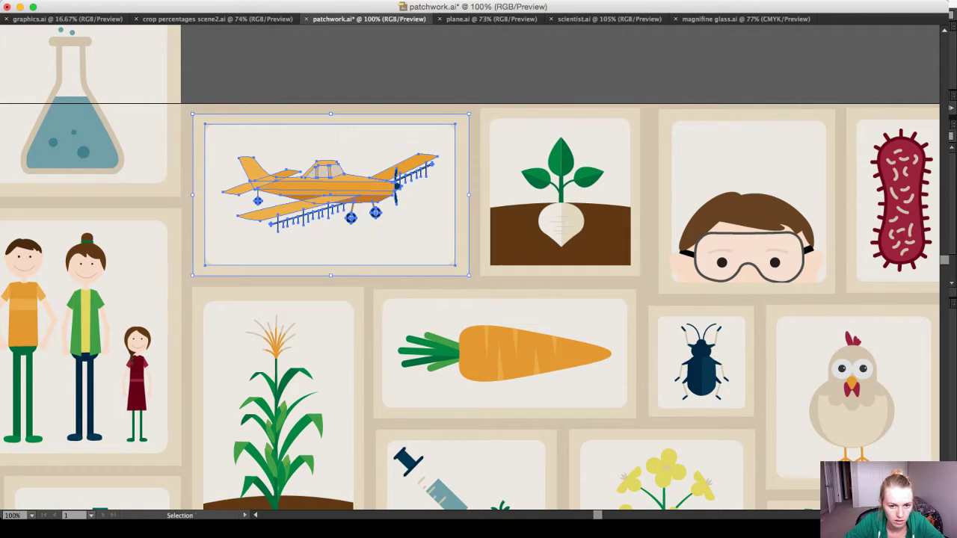
drag(469, 195, 466, 195)
click(561, 195)
key(Left)
key(Left)
key(Left)
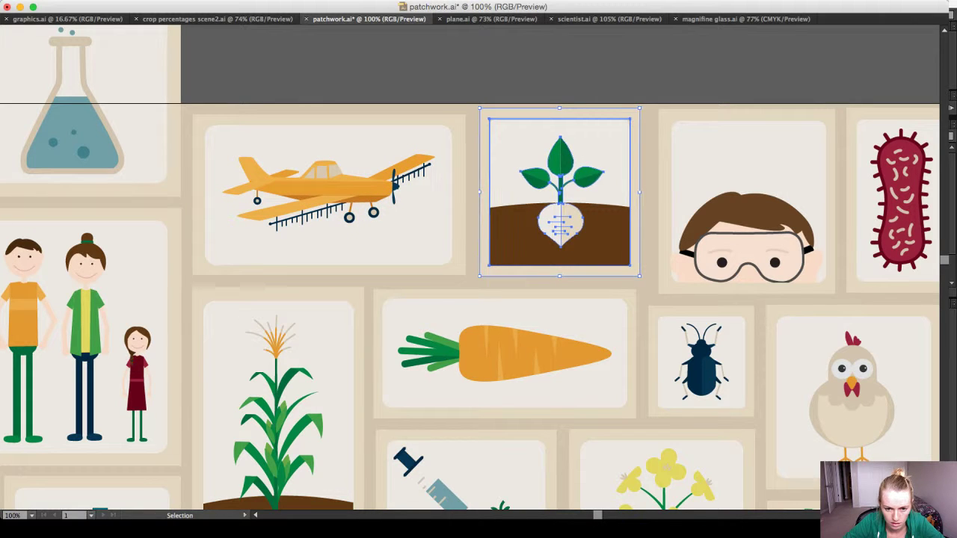
key(Left)
key(Left)
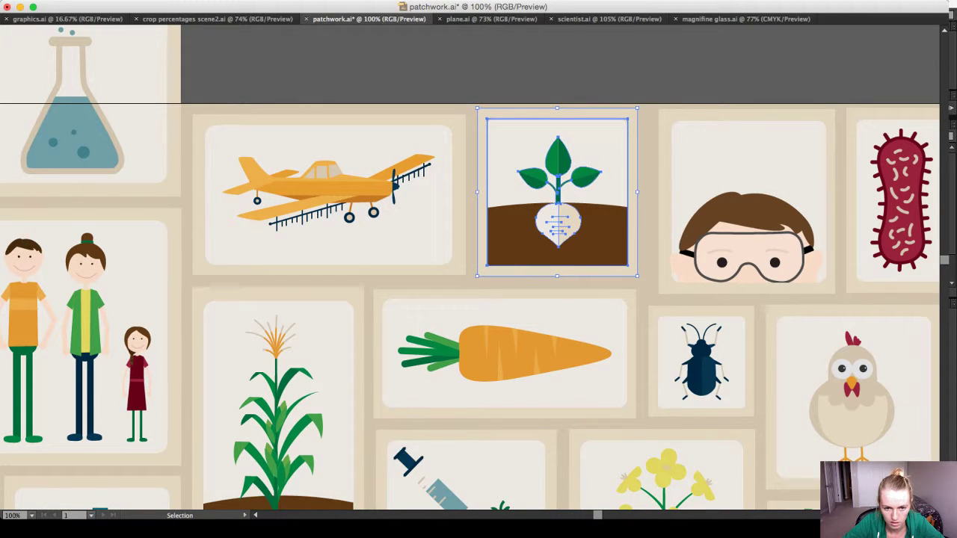
Scale the turnip tile down from its upper-right corner so its top edge lines up with the airplane tile.
click(337, 189)
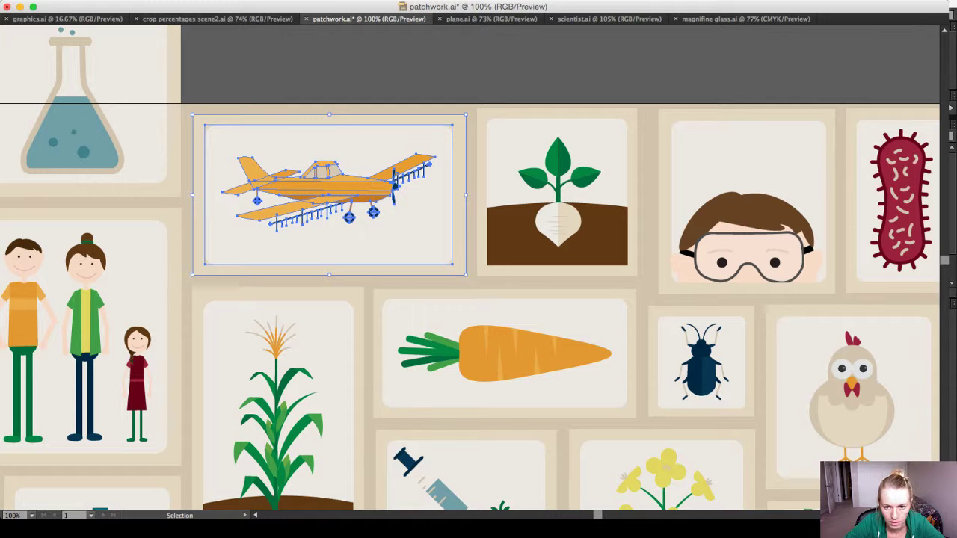
click(558, 192)
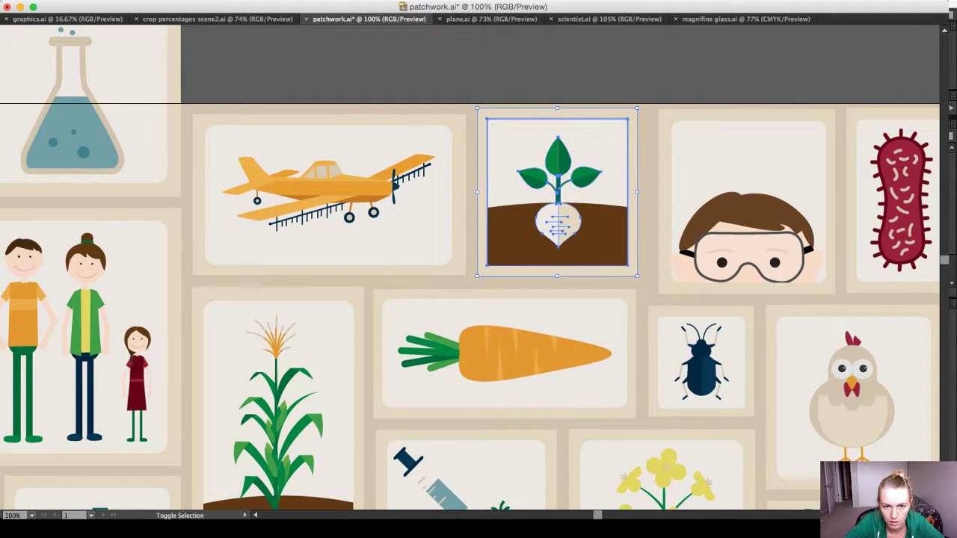
drag(637, 109, 632, 114)
key(super+shift+a)
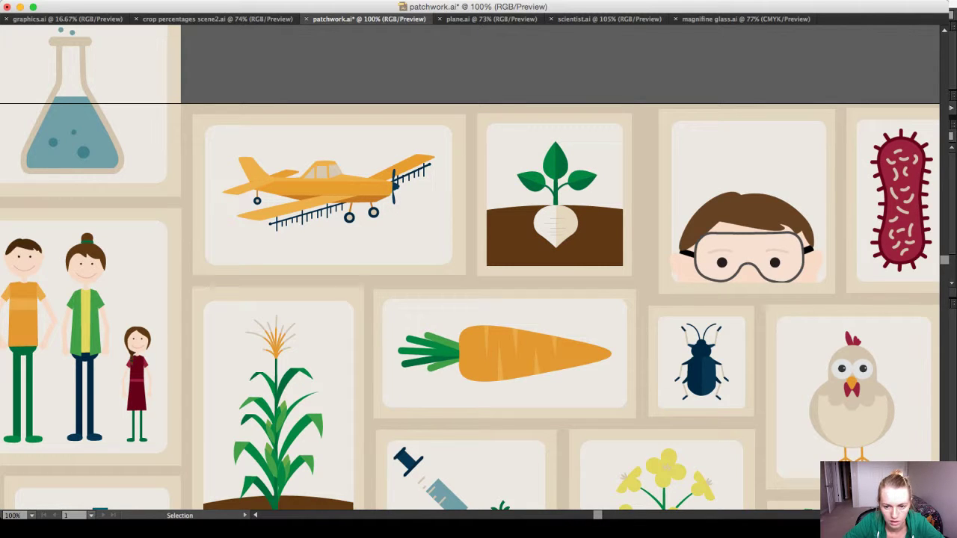
Nudge the turnip tile slightly right to widen its gap to the airplane tile.
click(555, 225)
key(Right)
key(Right)
key(Right)
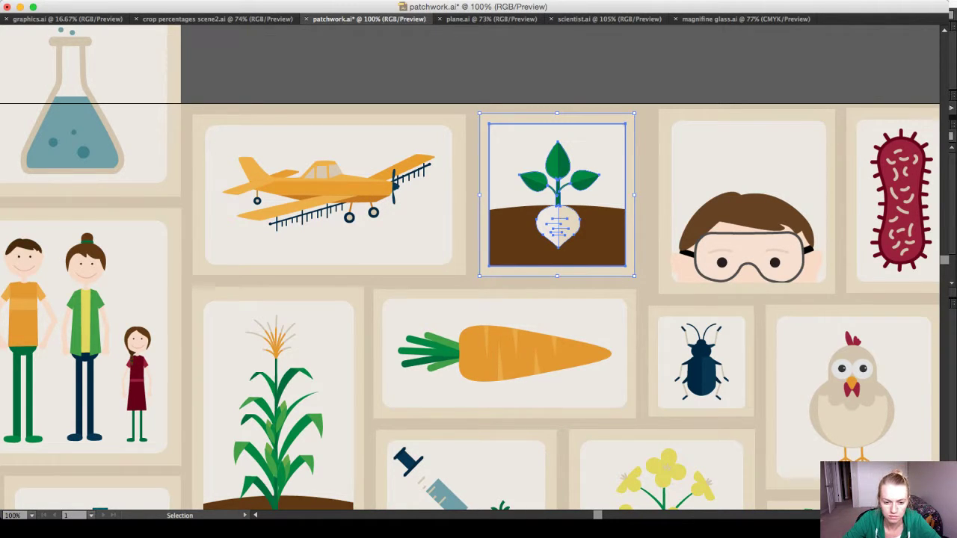
key(super+shift+a)
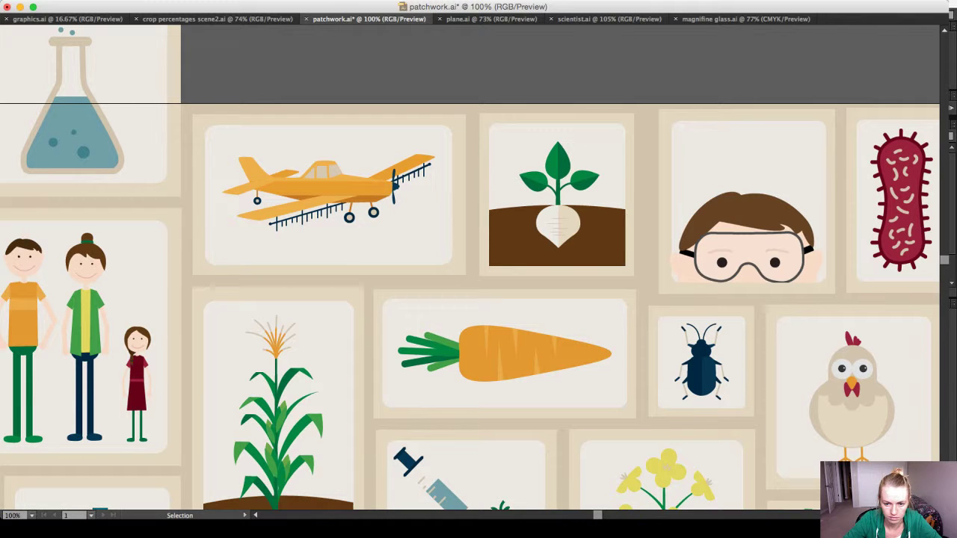
click(557, 225)
key(Right)
key(Right)
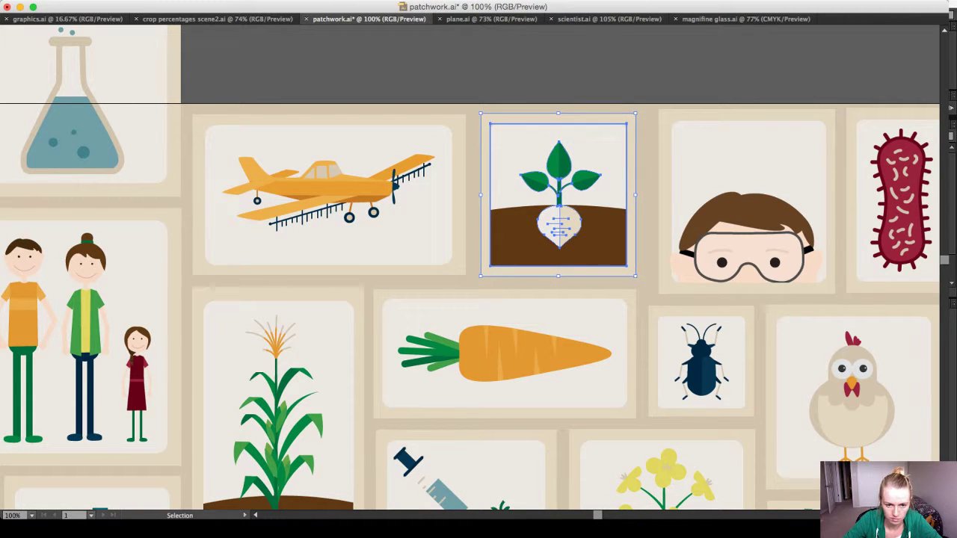
Nudge the airplane tile slightly right to even out its side gaps.
click(329, 189)
key(Right)
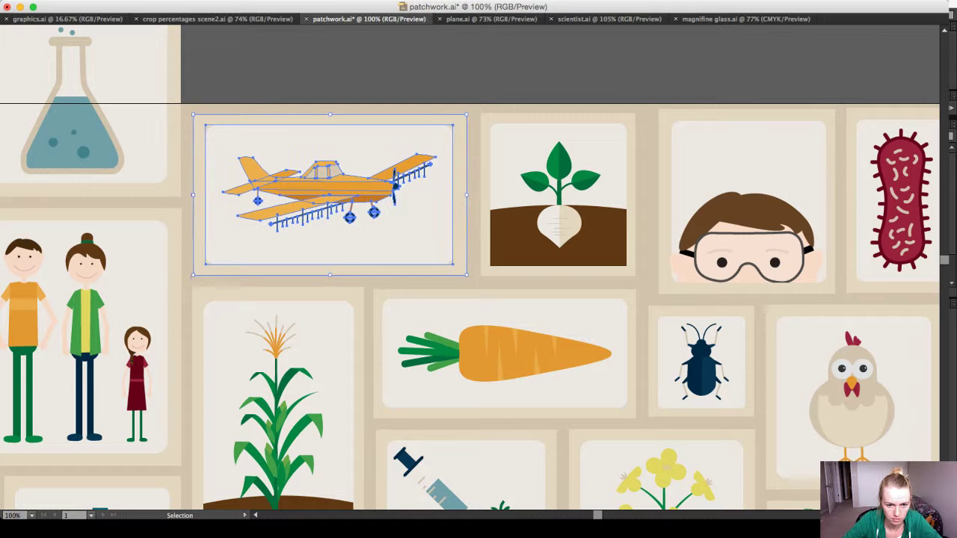
key(shift+super+a)
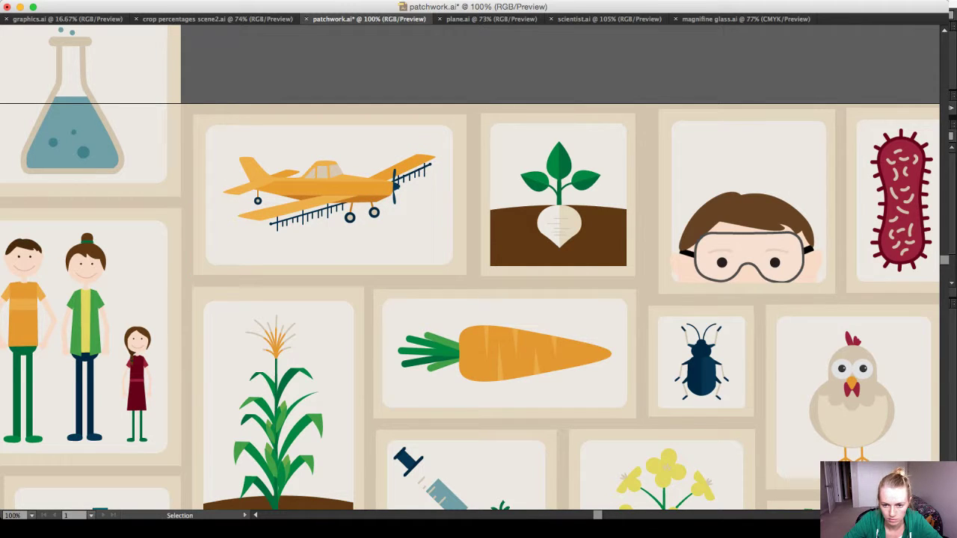
Move the scientist and bacterium tiles left to close the wide gap beside the turnip tile.
drag(747, 209, 731, 202)
key(shift+super+a)
scroll(736, 202, right, 5)
key(shift+super+a)
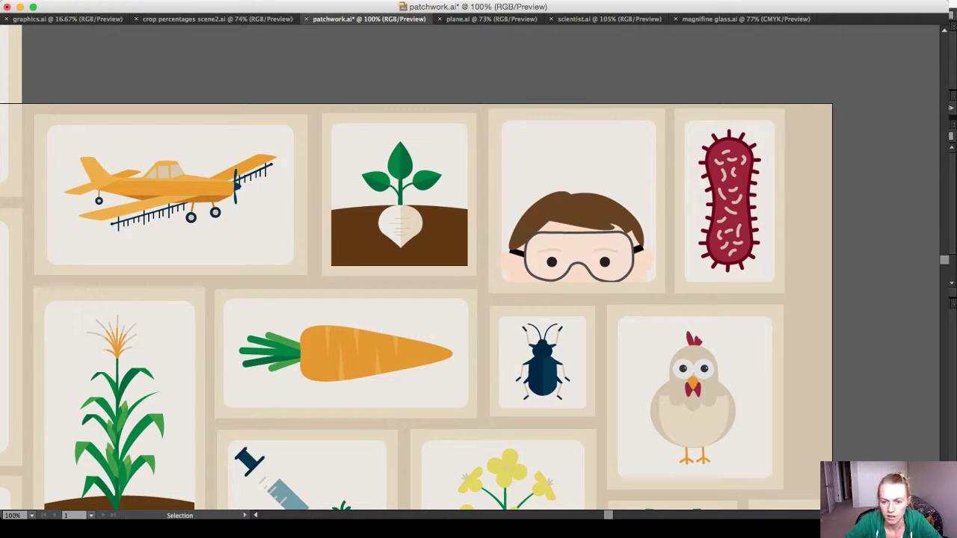
Examine the lower rows and the overall patchwork for remaining uneven gaps between tiles.
scroll(479, 269, down, 3)
scroll(419, 269, down, 1)
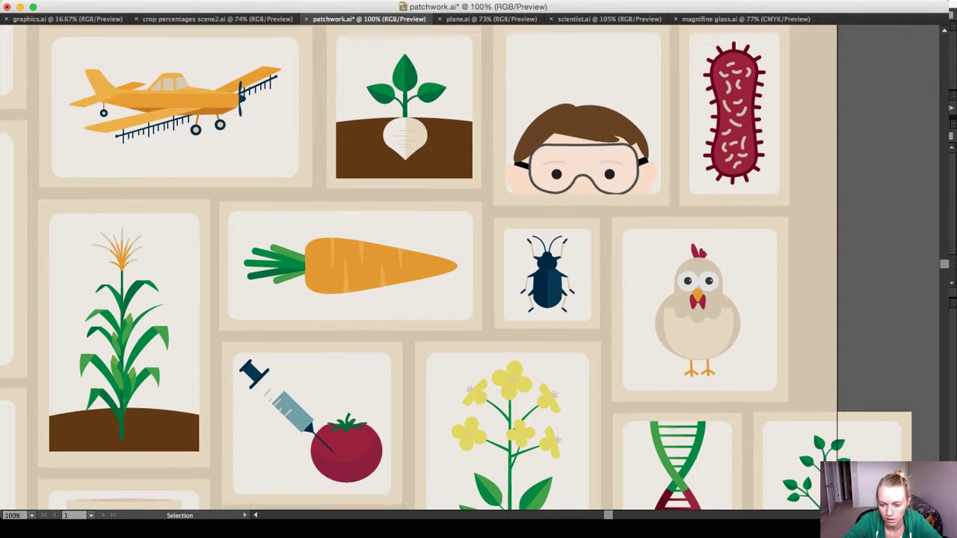
scroll(419, 270, down, 5)
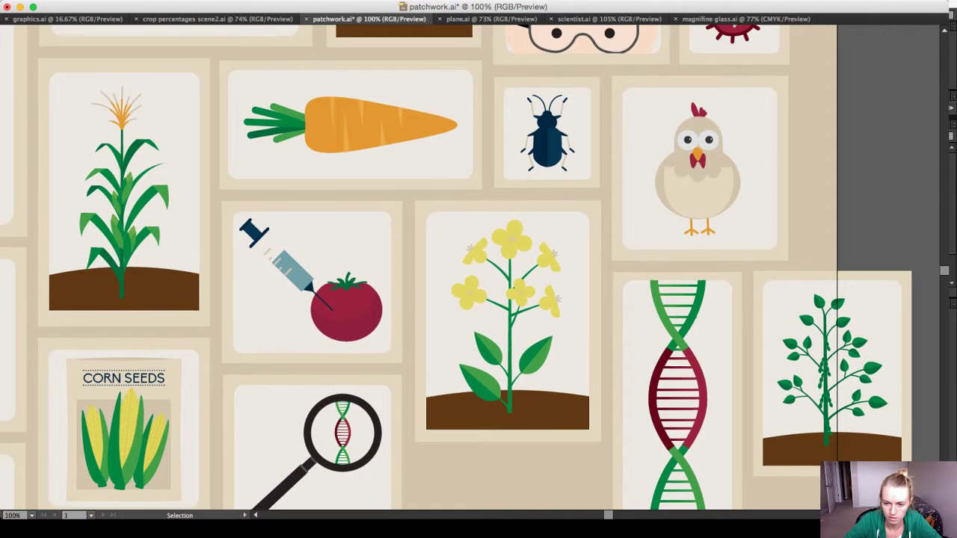
scroll(418, 269, down, 3)
key(super+minus)
key(super+minus)
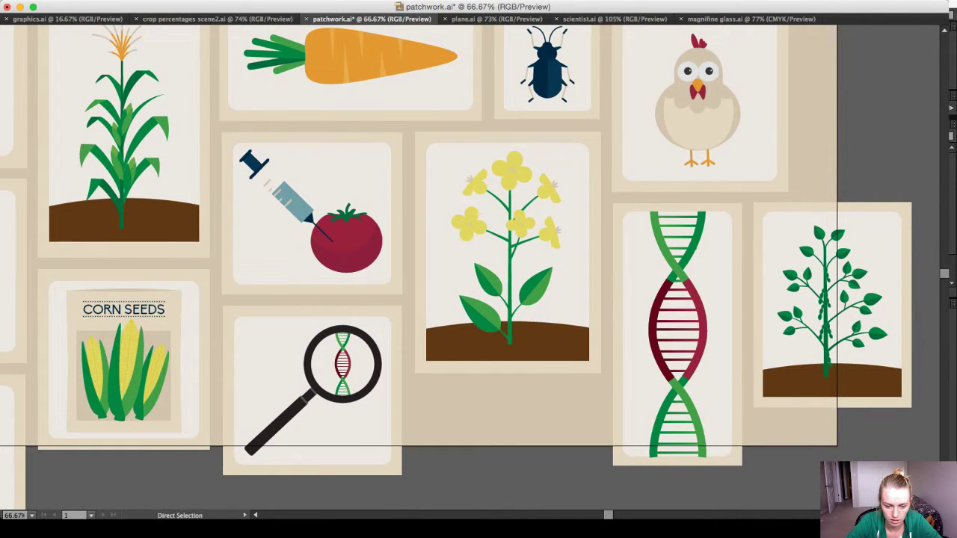
scroll(479, 269, left, 3)
scroll(478, 269, up, 2)
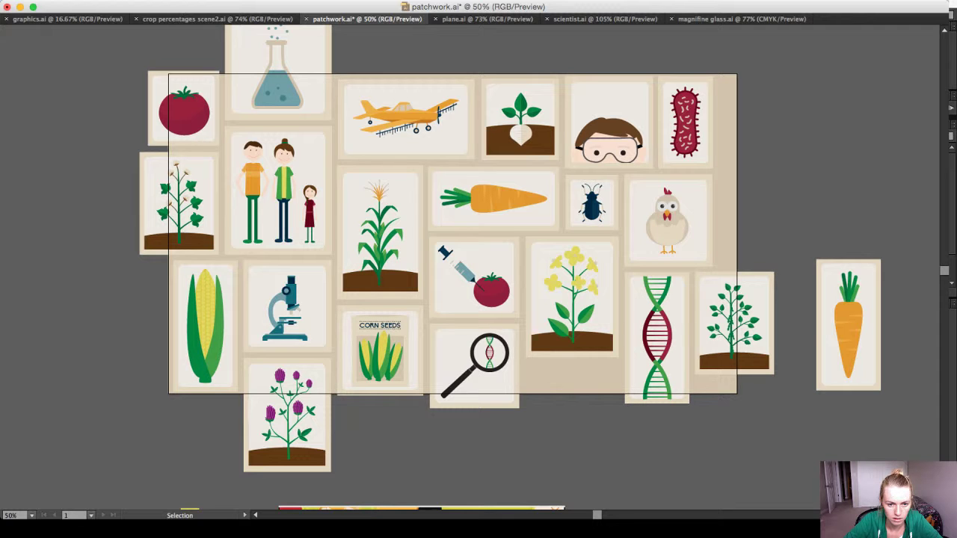
key(super+plus)
key(super+plus)
scroll(478, 269, up, 2)
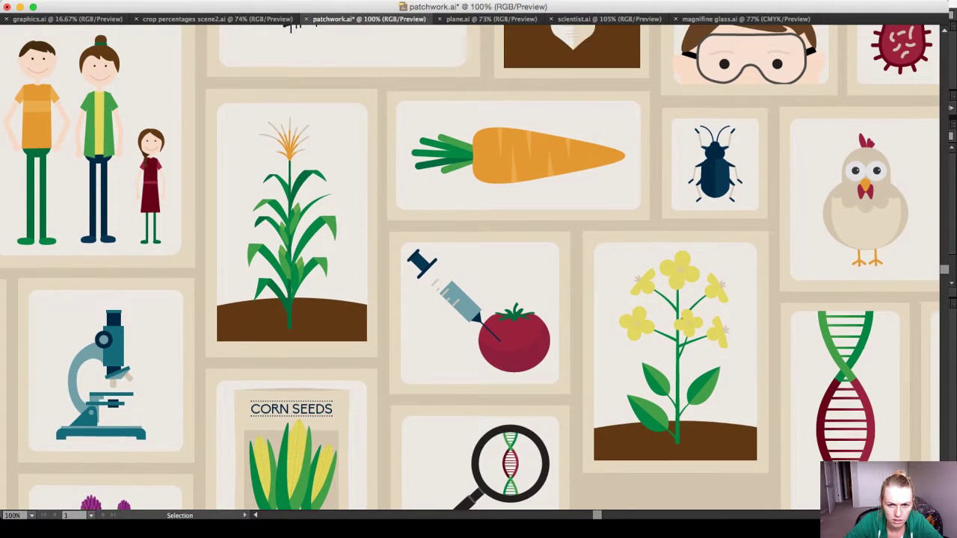
Nudge the carrot tile slightly up to even out the gaps above and below it.
click(518, 203)
key(Up)
key(Up)
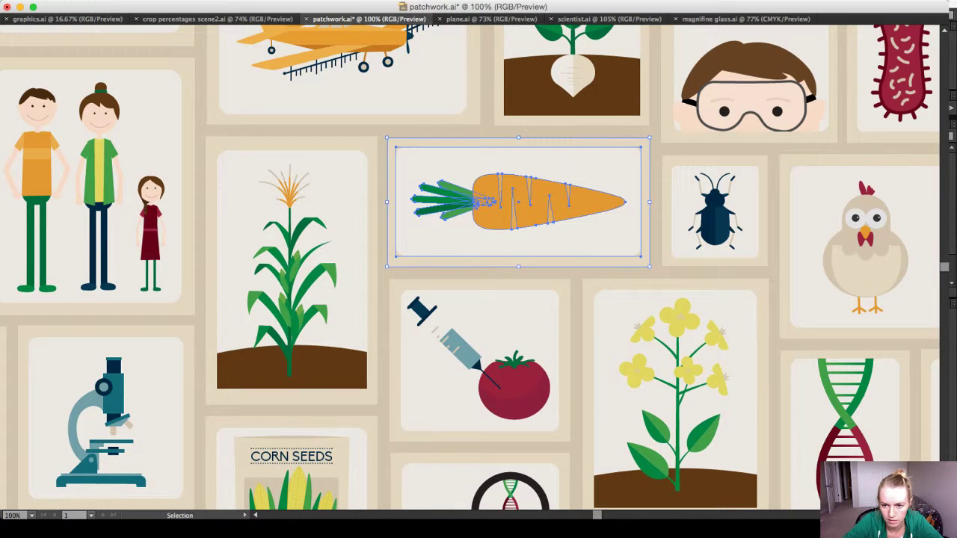
Nudge the beetle tile slightly up to even out the gaps above and below it.
click(715, 217)
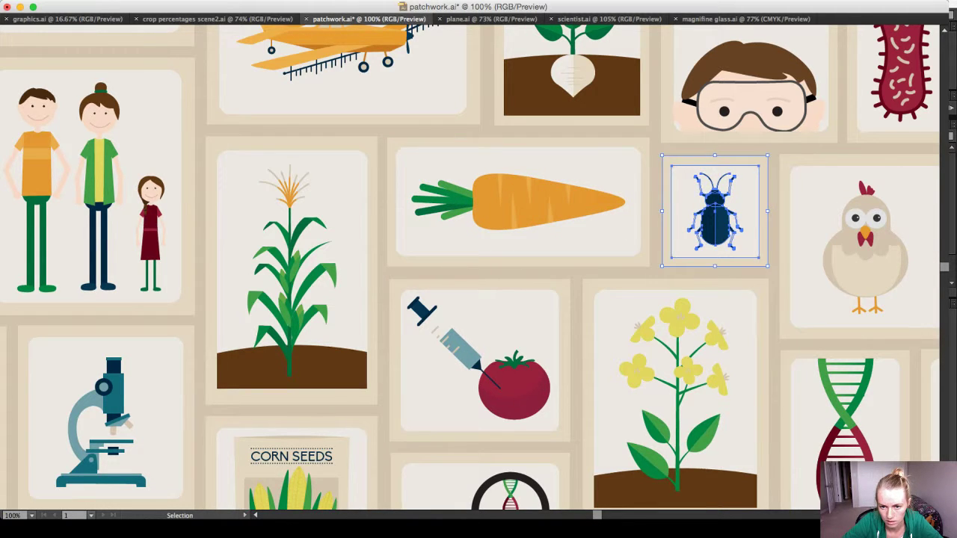
key(Up)
key(Up)
Examine the spacing around the yellow-flowered plant tile and the whole patchwork for unfilled areas.
click(677, 374)
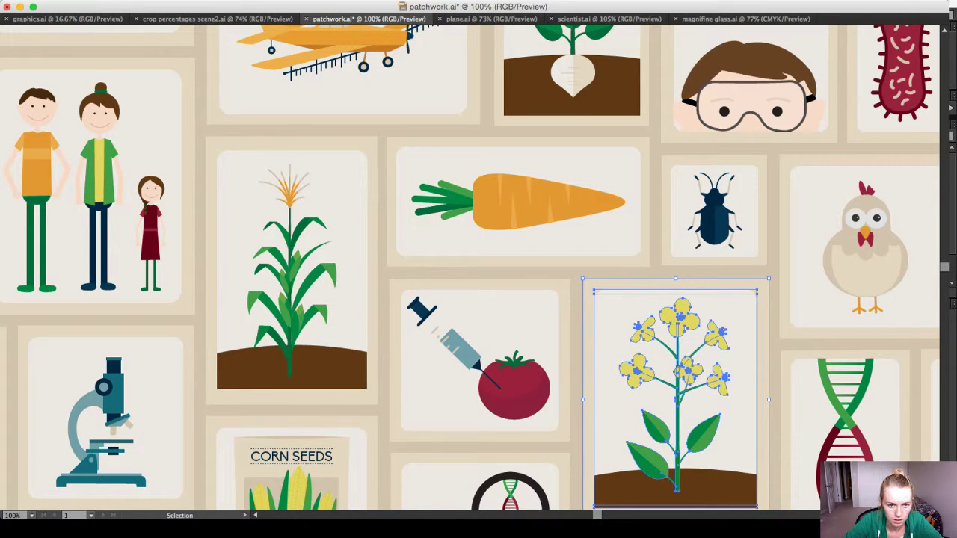
scroll(469, 267, down, 8)
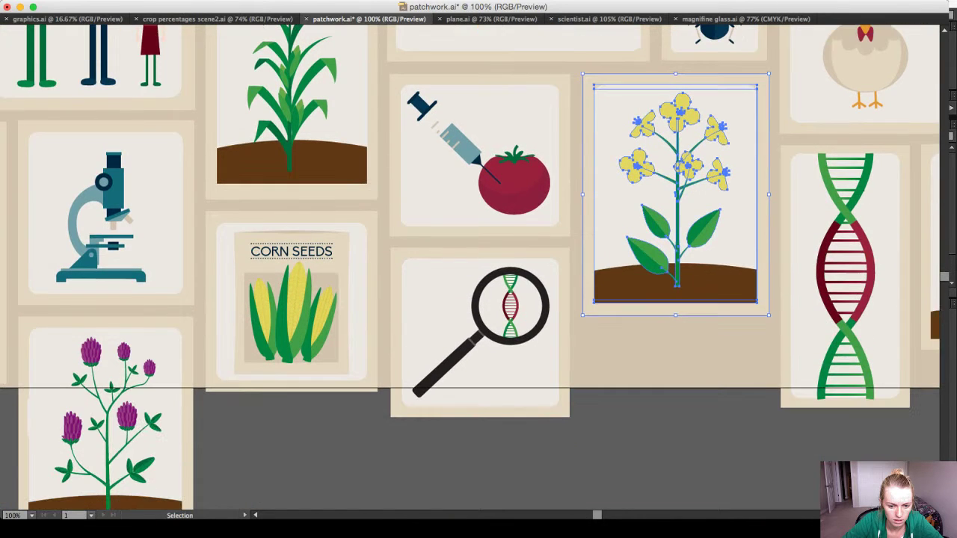
scroll(470, 268, up, 6)
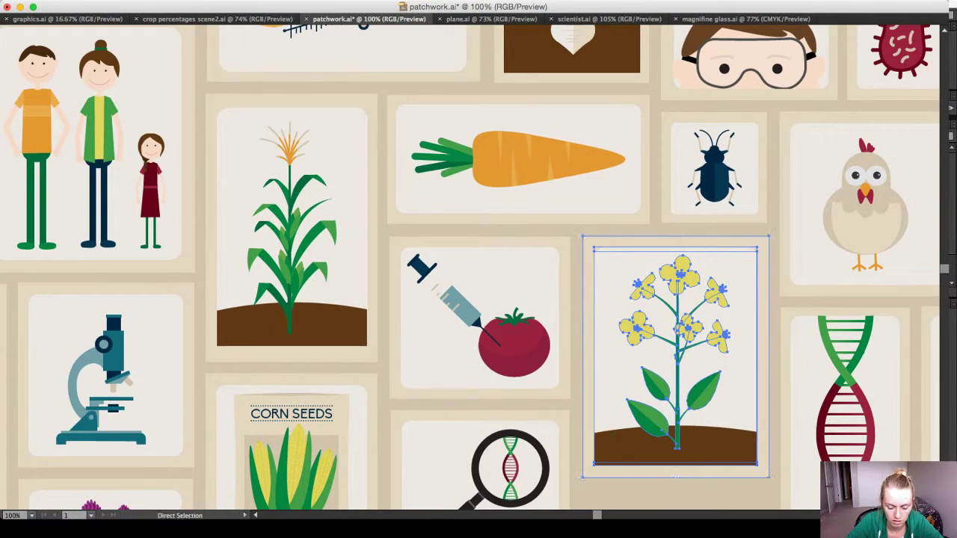
key(super+minus)
scroll(470, 268, up, 3)
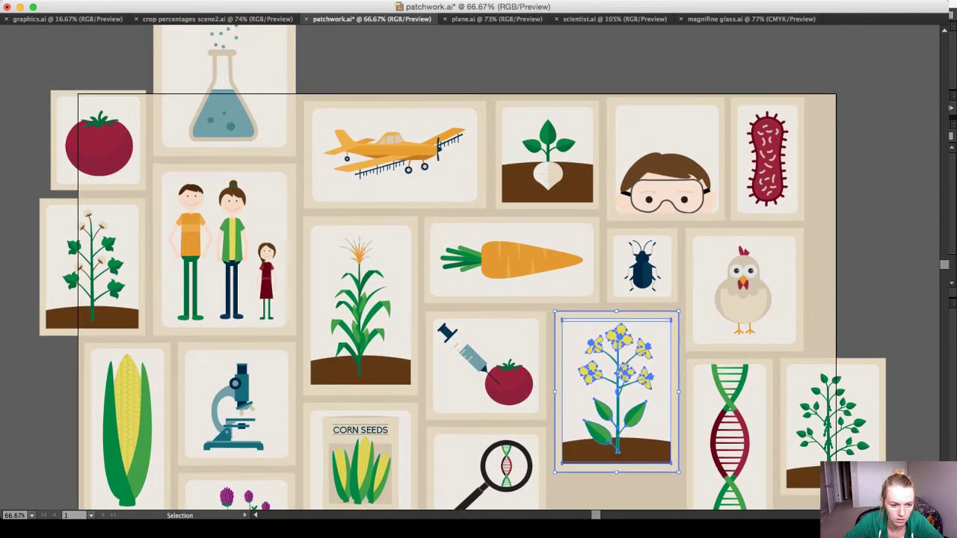
key(super+shift+a)
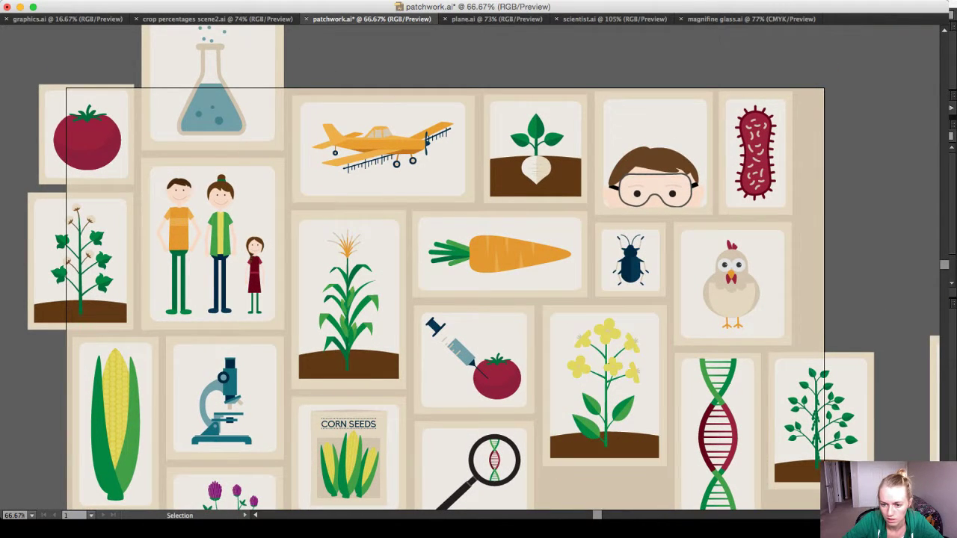
scroll(469, 268, down, 5)
scroll(470, 268, up, 3)
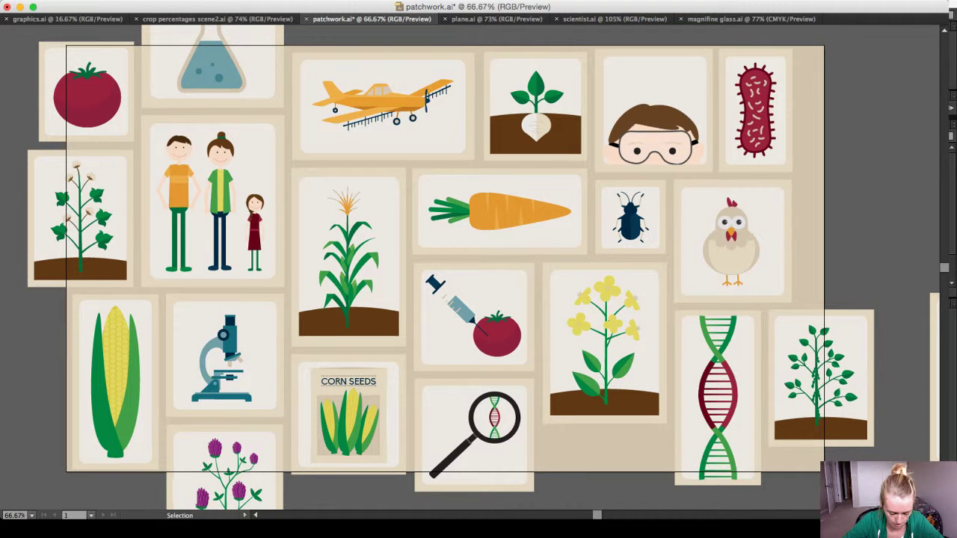
Duplicate the cotton plant tile to the artboard's upper-right corner, beside the bacterium tile.
click(81, 221)
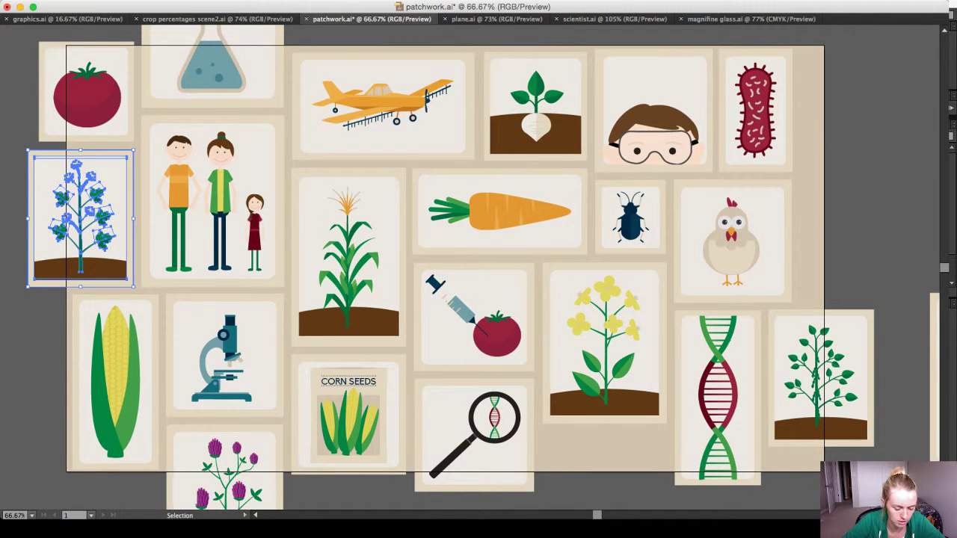
drag(81, 218, 852, 74)
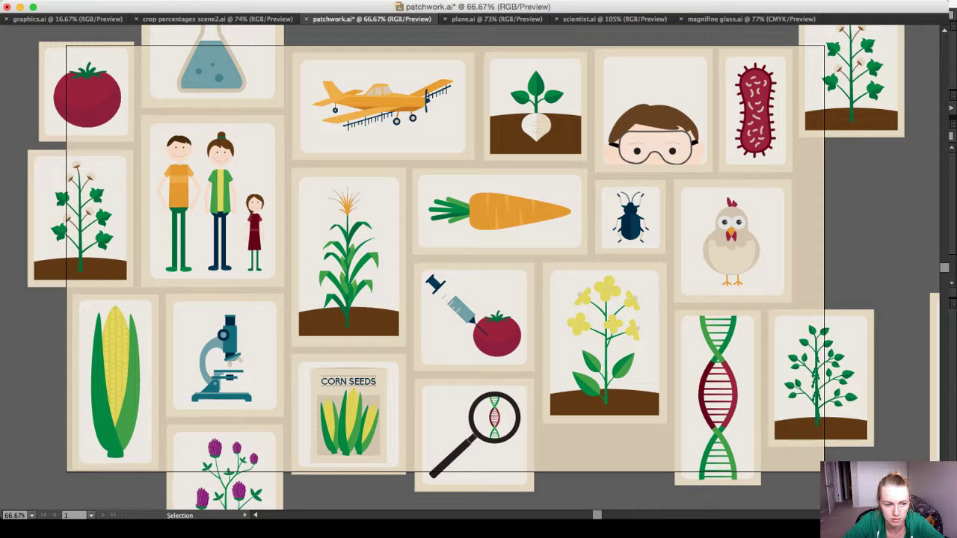
click(851, 90)
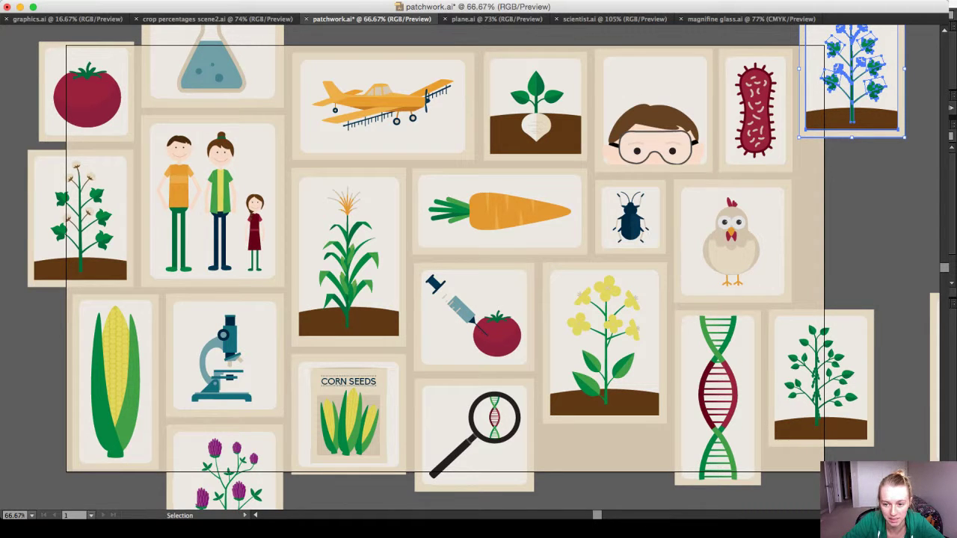
key(super+shift+a)
Try a copy of the flask tile beside the chicken tile, below the copied cotton tile, and delete it.
click(212, 73)
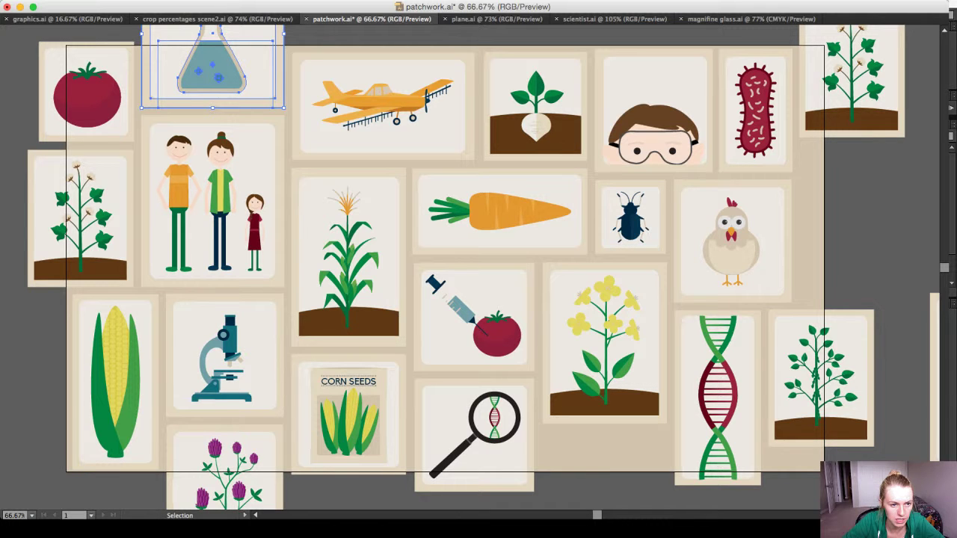
drag(212, 73, 849, 214)
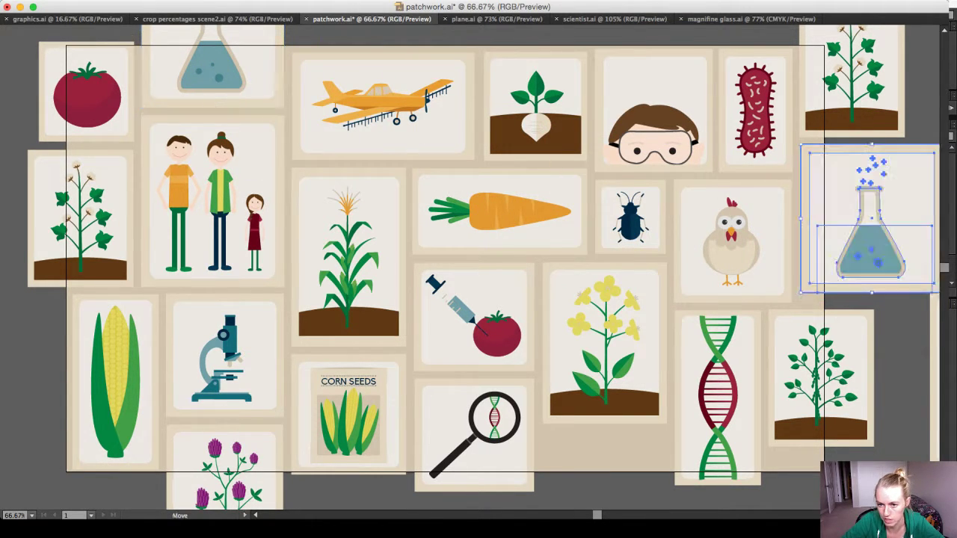
click(902, 336)
scroll(902, 336, right, 3)
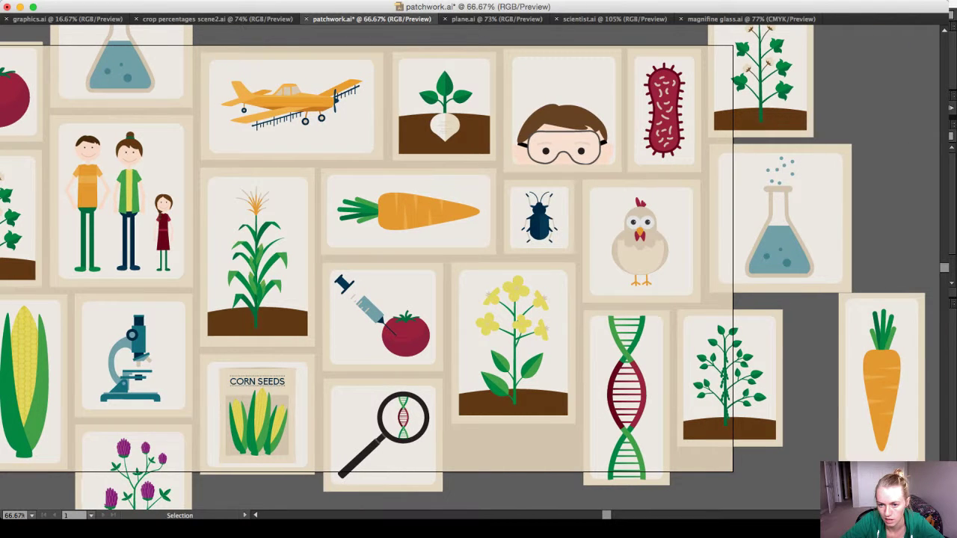
click(781, 218)
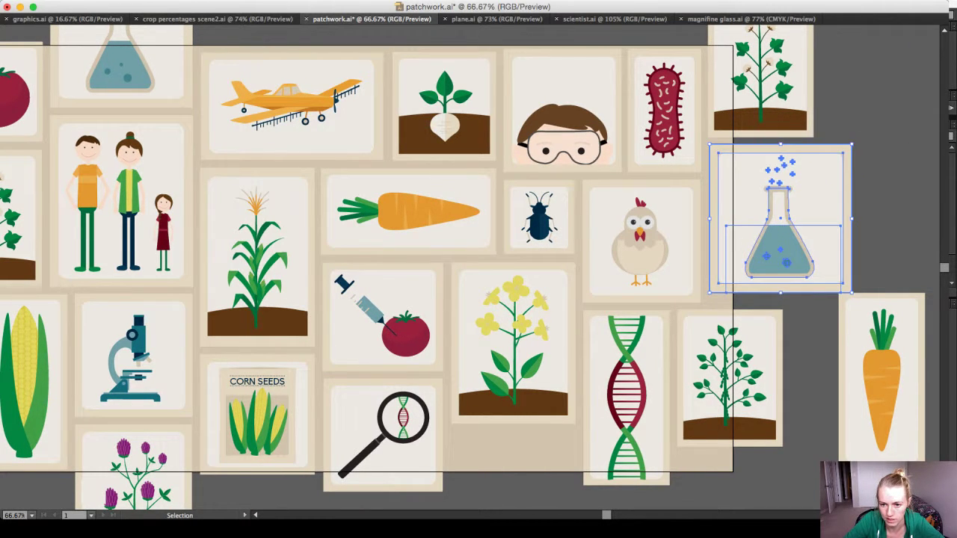
key(Delete)
Duplicate the large corn cob tile beside the chicken tile, directly below the copied cotton tile.
scroll(478, 269, down, 3)
scroll(478, 269, left, 3)
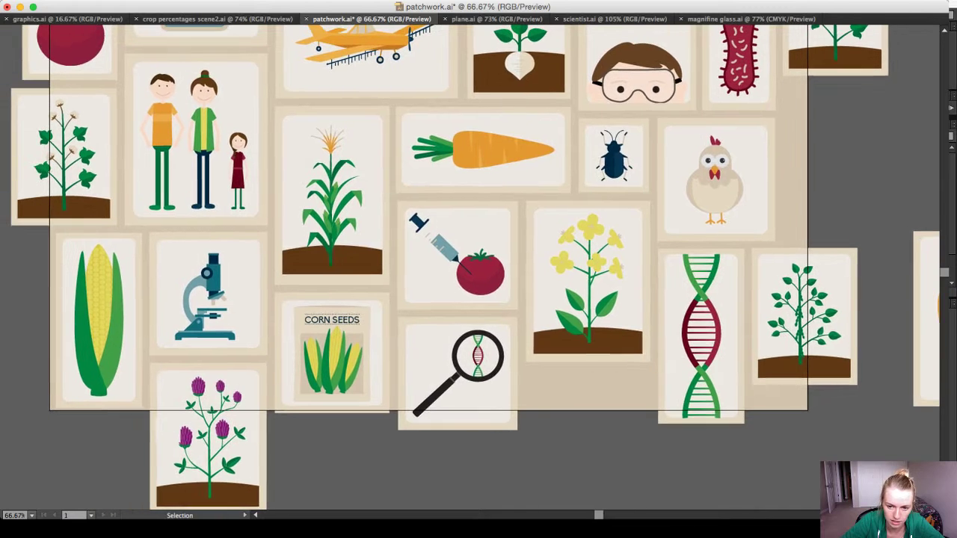
scroll(478, 269, left, 2)
scroll(479, 269, up, 1)
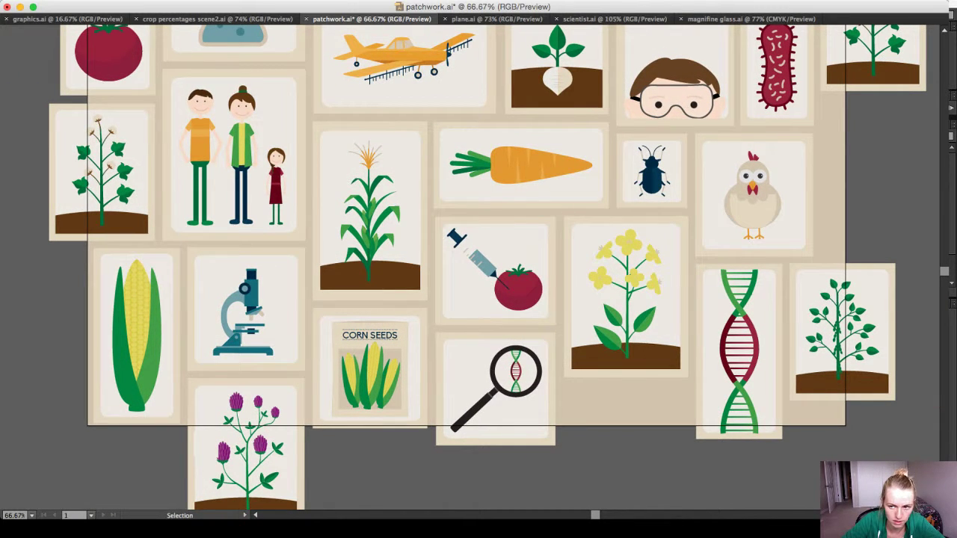
scroll(479, 269, up, 1)
click(137, 350)
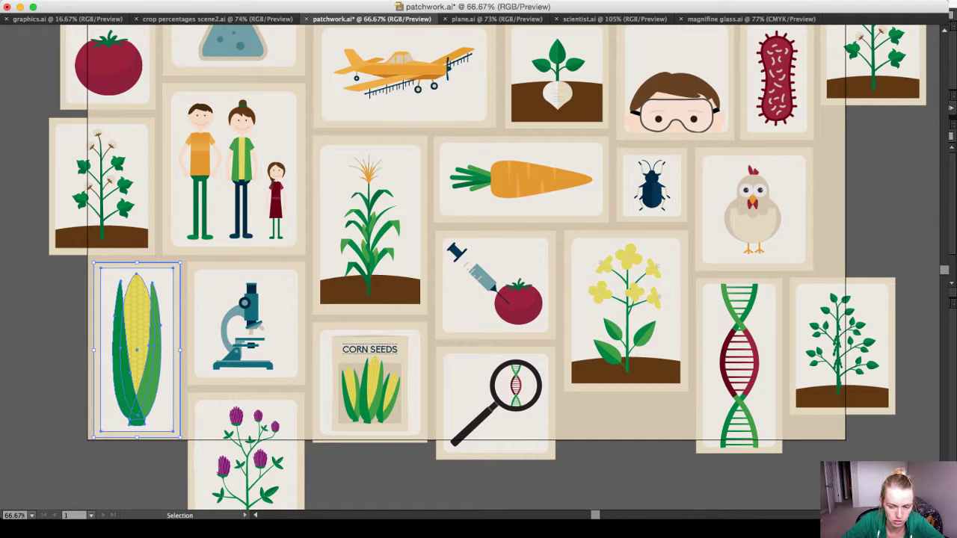
drag(137, 350, 922, 219)
drag(876, 264, 878, 271)
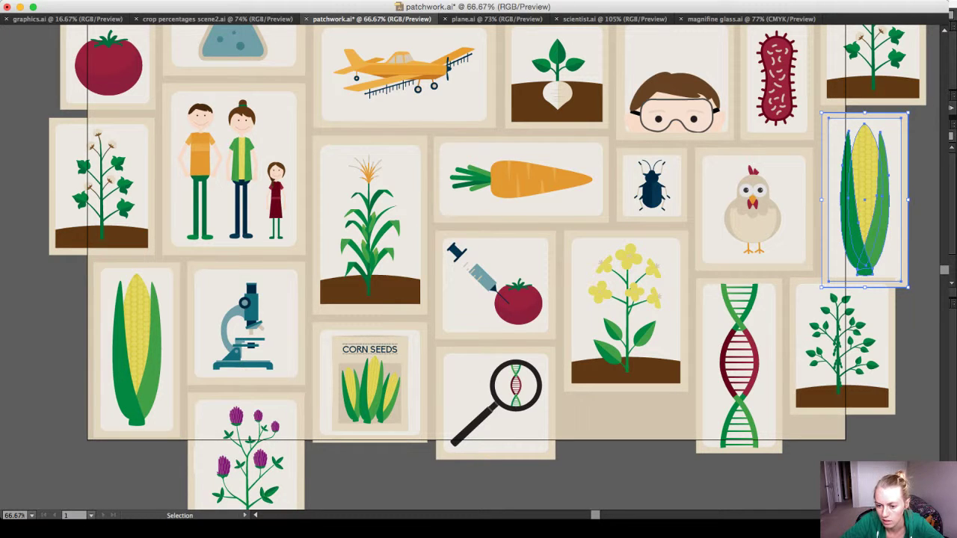
Scale the copied corn cob tile down so it fits above the leafy green plant tile.
scroll(479, 269, right, 3)
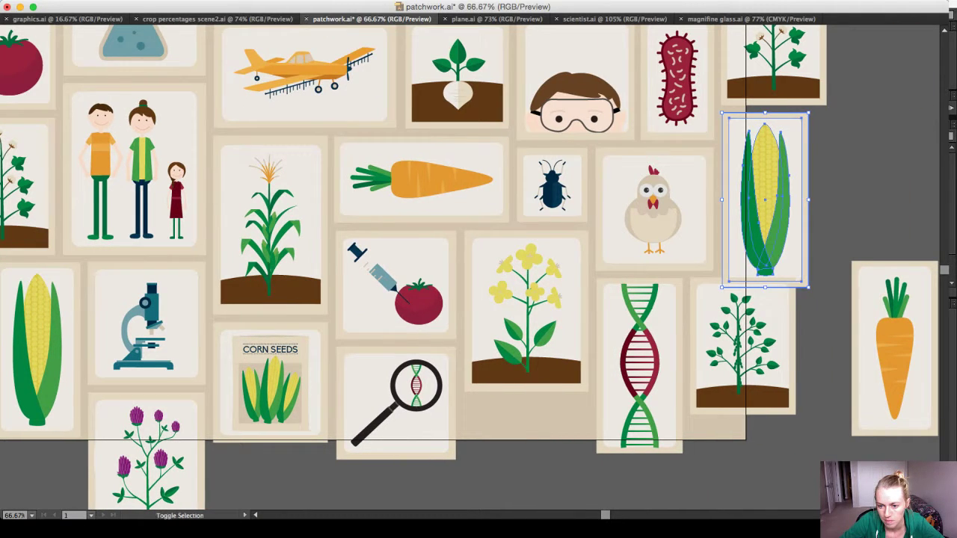
drag(809, 287, 799, 269)
click(830, 247)
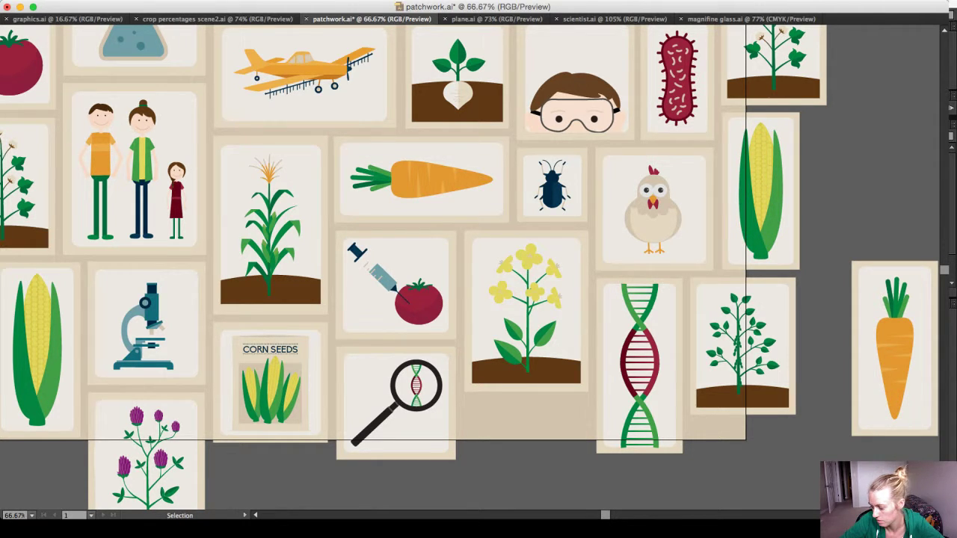
Examine the patchwork and the spare tiles above it for a tile to fill the remaining empty spots.
scroll(469, 267, down, 3)
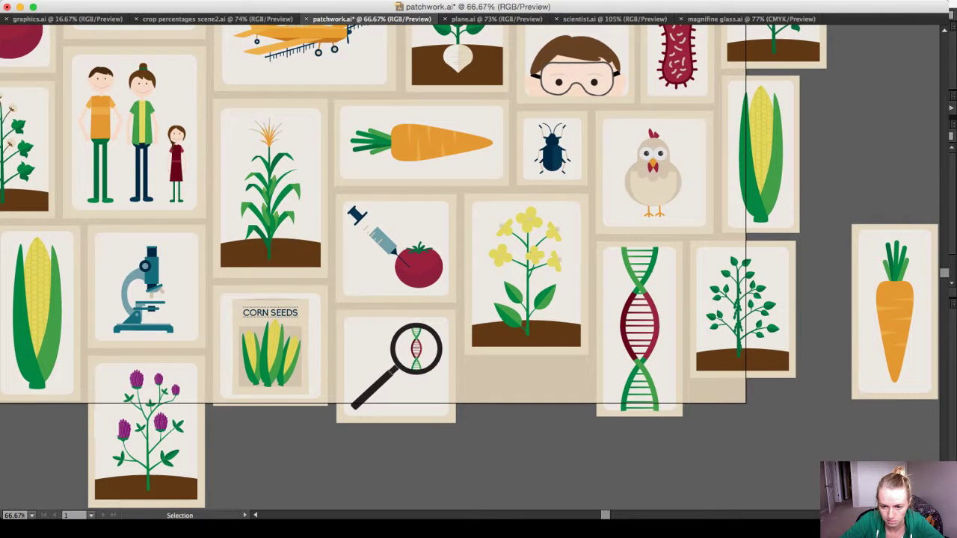
scroll(469, 266, left, 3)
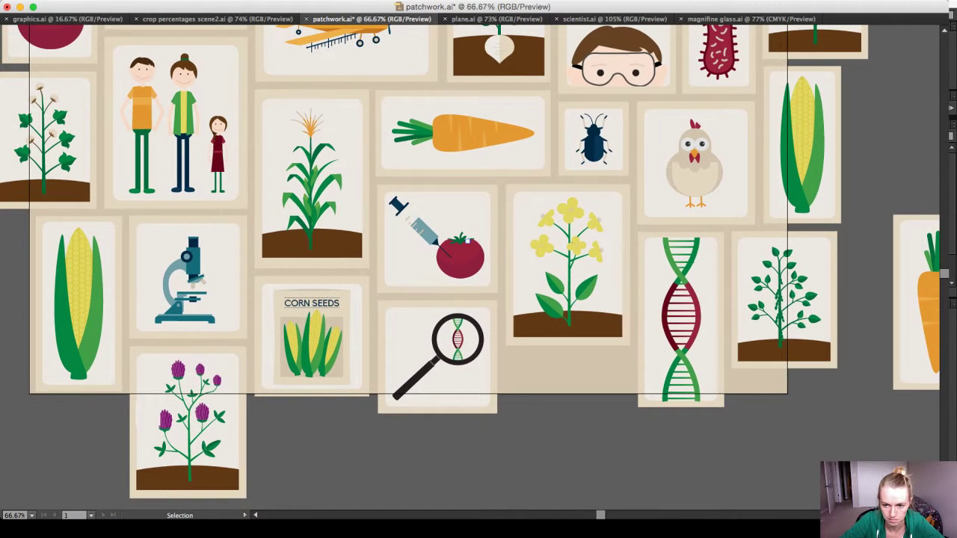
scroll(469, 267, right, 3)
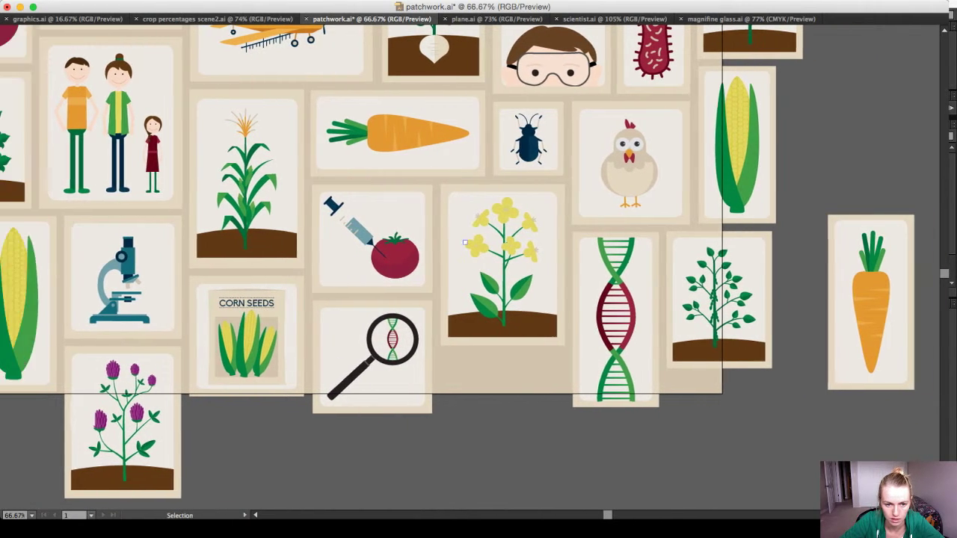
scroll(470, 267, left, 4)
scroll(469, 267, up, 2)
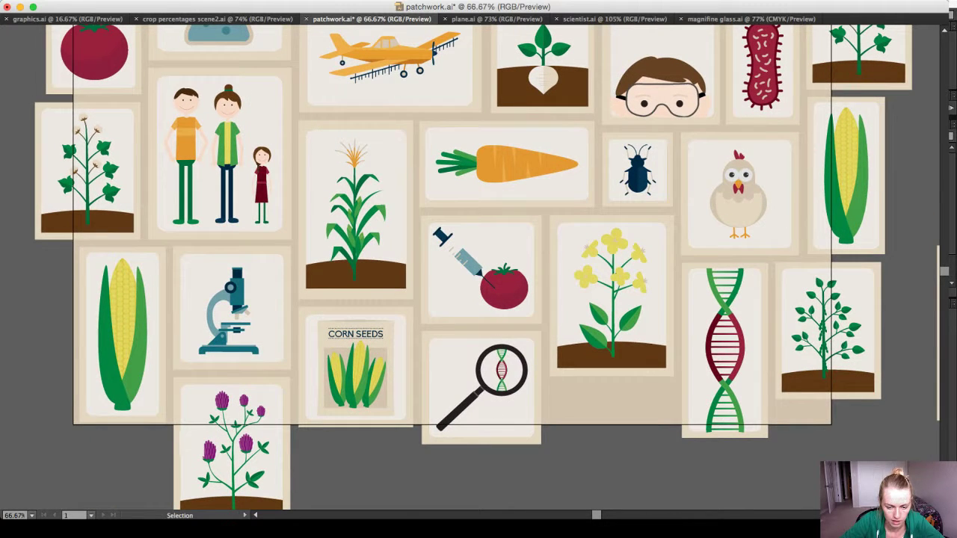
scroll(469, 267, up, 6)
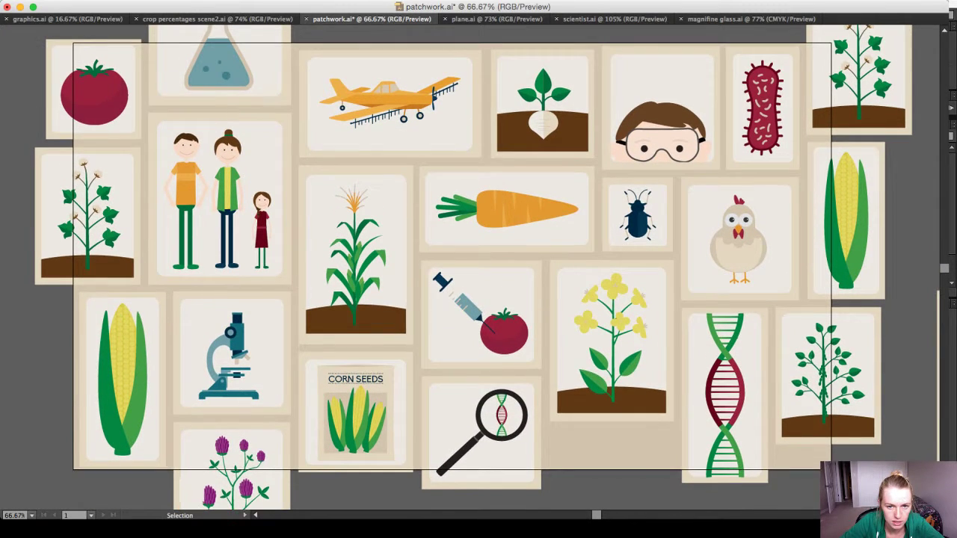
scroll(469, 266, up, 8)
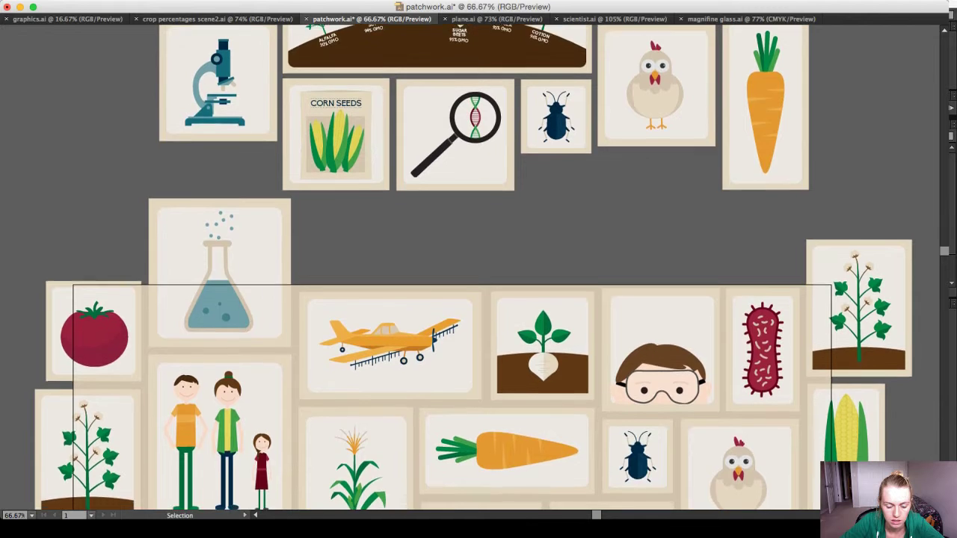
scroll(470, 267, down, 5)
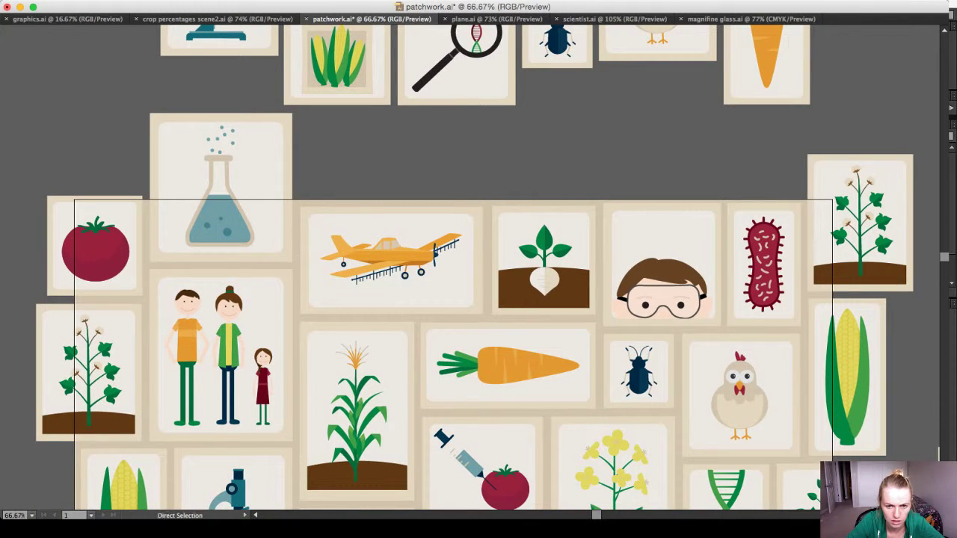
key(super+minus)
key(super+minus)
key(super+minus)
key(super+equal)
key(super+equal)
key(super+equal)
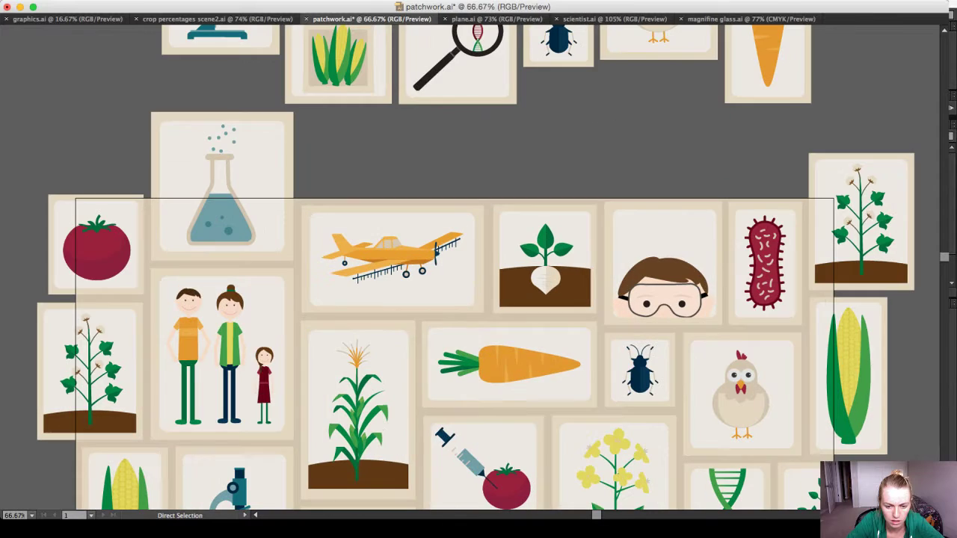
scroll(478, 269, down, 5)
scroll(478, 269, down, 6)
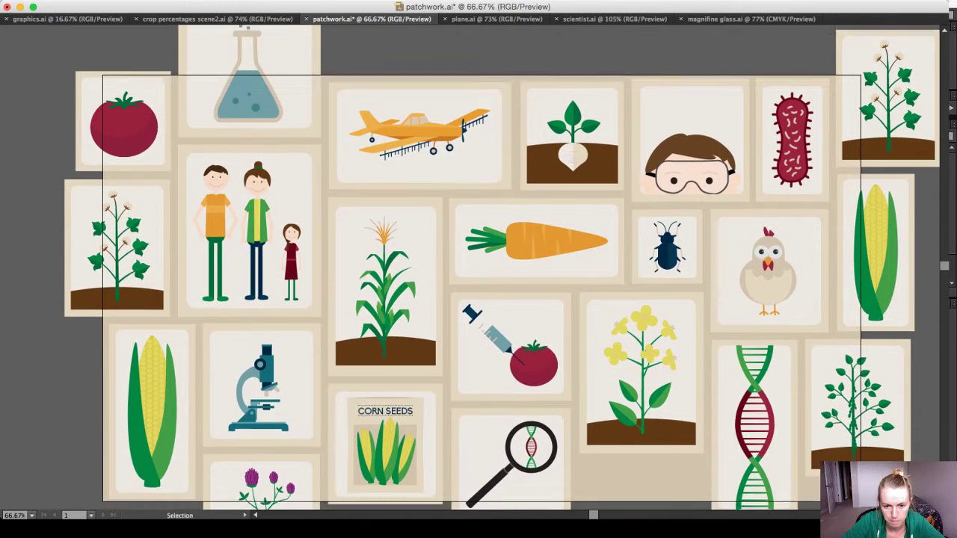
scroll(478, 269, up, 2)
scroll(479, 269, right, 2)
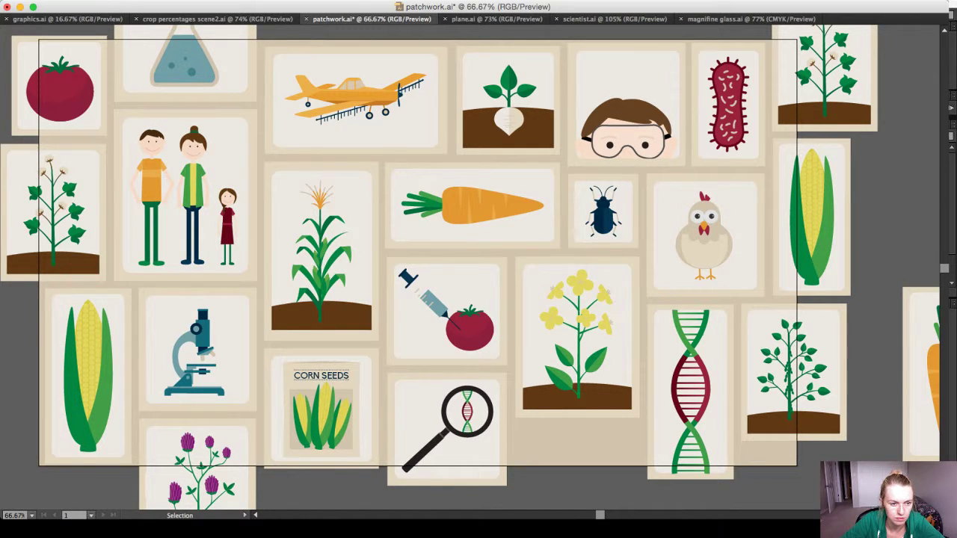
Duplicate the flask tile into the gap below the yellow-flowered plant tile and scale it to that tile's width.
click(185, 69)
drag(186, 45, 608, 491)
scroll(607, 491, down, 3)
scroll(607, 491, down, 2)
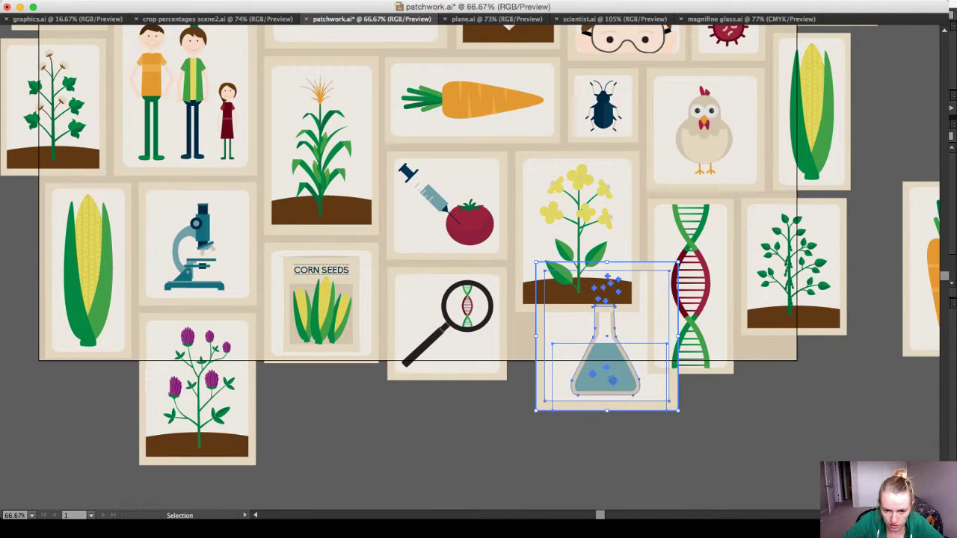
drag(607, 376, 588, 432)
drag(648, 393, 640, 393)
drag(590, 426, 590, 419)
click(609, 480)
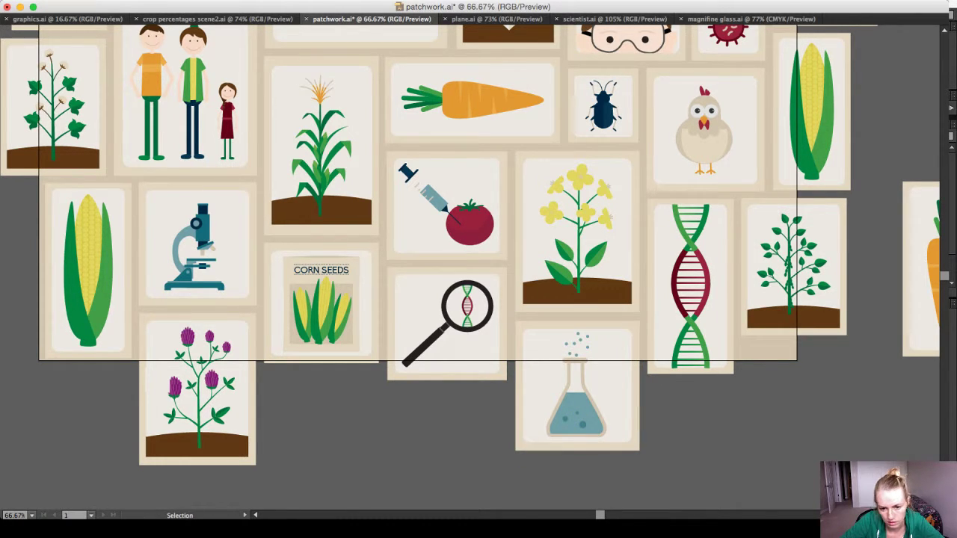
Duplicate the beetle tile and place the copy directly below the leafy green plant tile at the artboard's lower corner.
scroll(475, 257, up, 3)
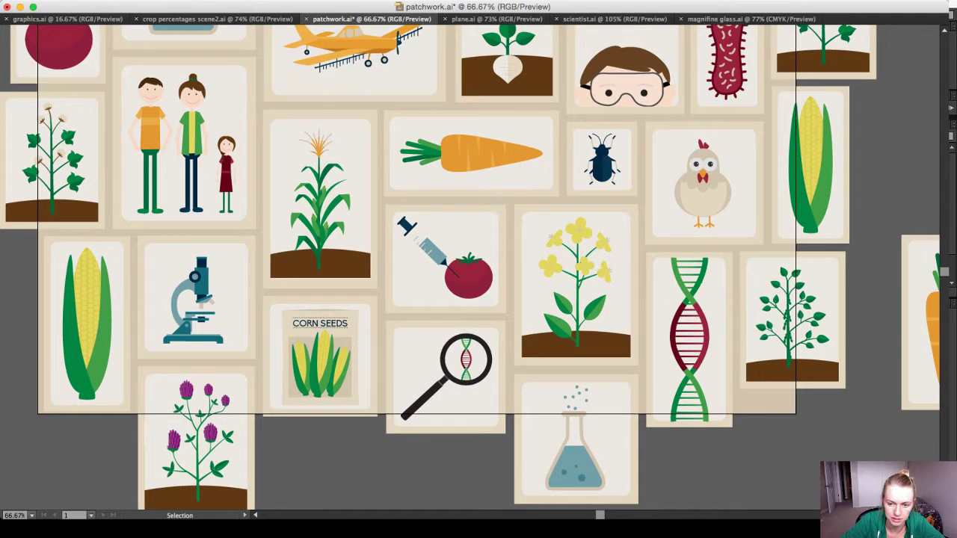
scroll(475, 268, up, 5)
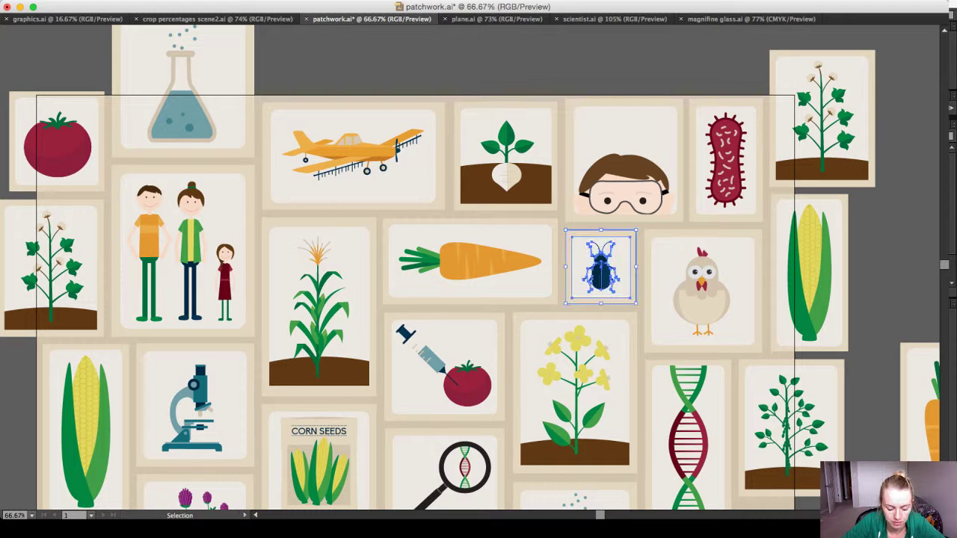
scroll(769, 448, down, 3)
scroll(768, 392, down, 1)
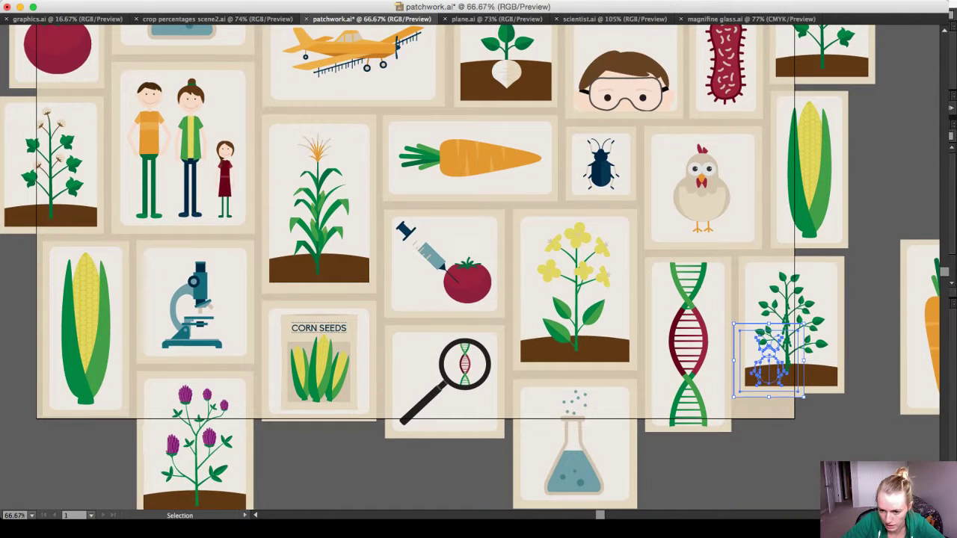
drag(768, 363, 773, 441)
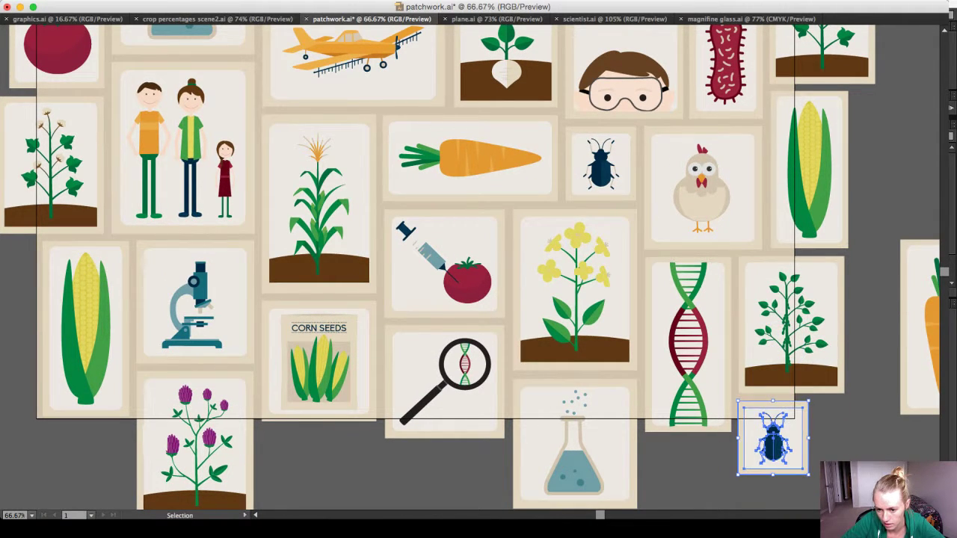
Nudge the copied beetle tile slightly up and to the right so its gaps match the neighbouring tiles.
click(830, 434)
click(774, 441)
key(Up)
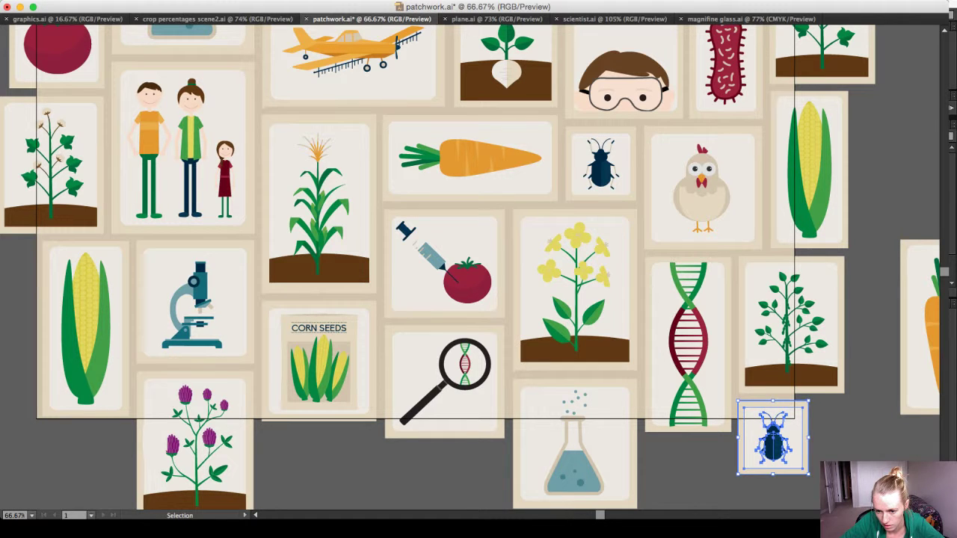
key(Right)
key(Right)
click(832, 436)
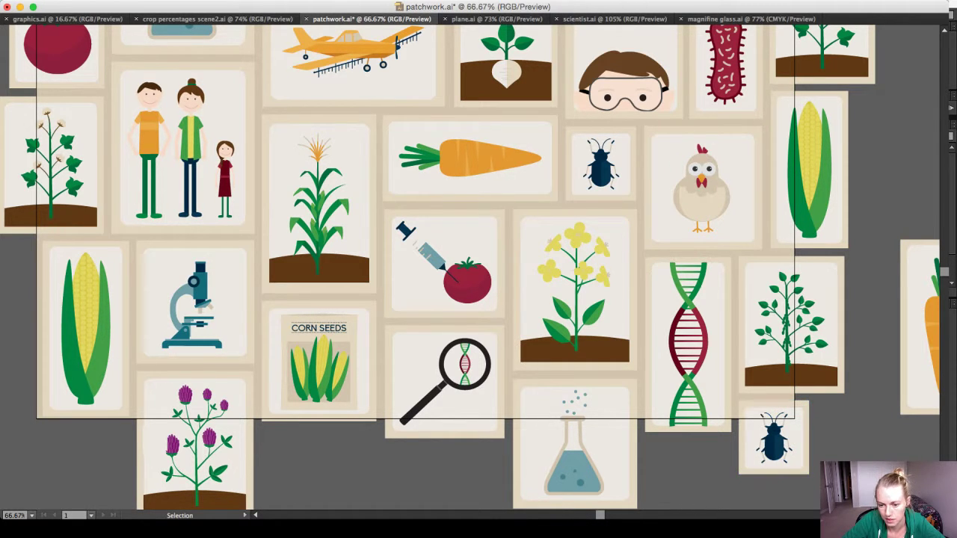
Check the patchwork for remaining empty spots along the artboard edges and save the file.
scroll(478, 267, up, 3)
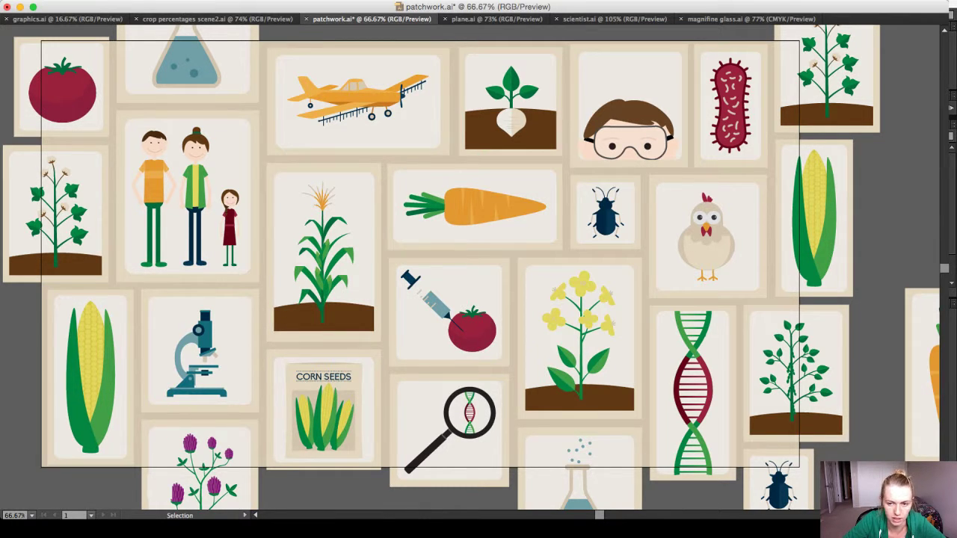
scroll(479, 267, up, 2)
scroll(478, 268, down, 5)
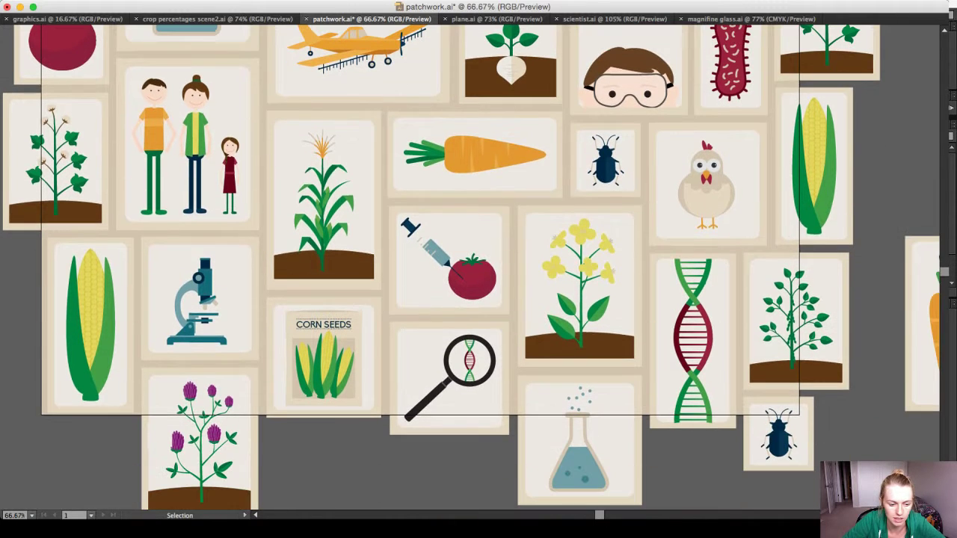
scroll(478, 268, up, 4)
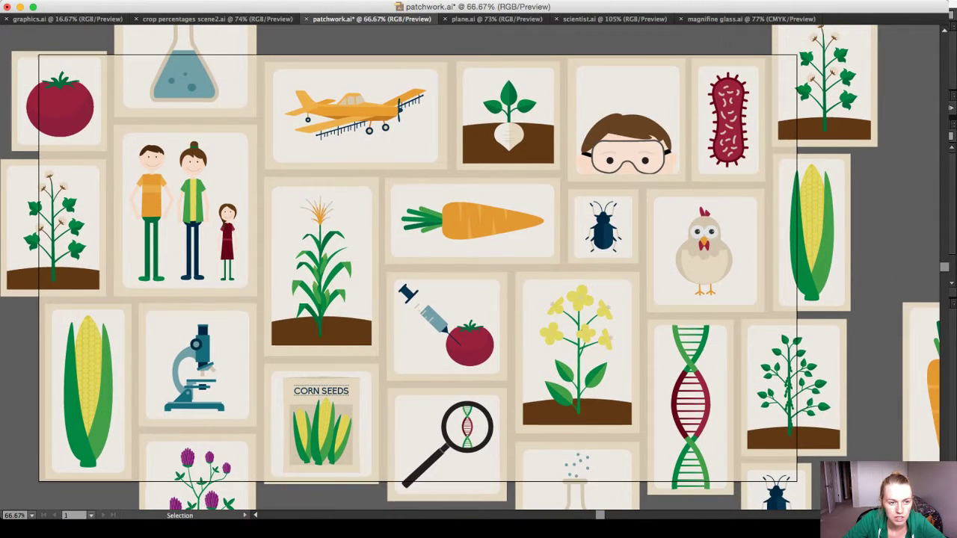
scroll(478, 268, down, 3)
scroll(479, 268, up, 2)
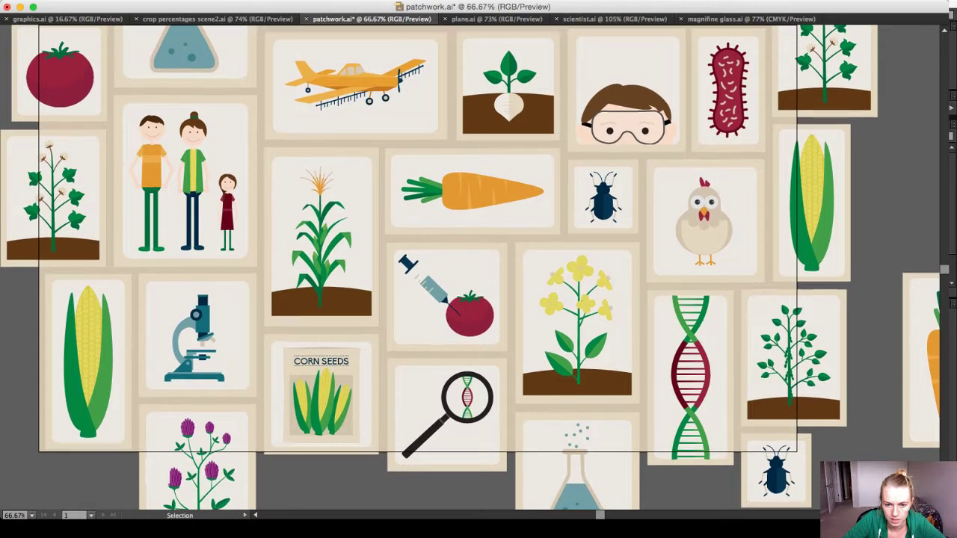
scroll(479, 268, up, 1)
key(a)
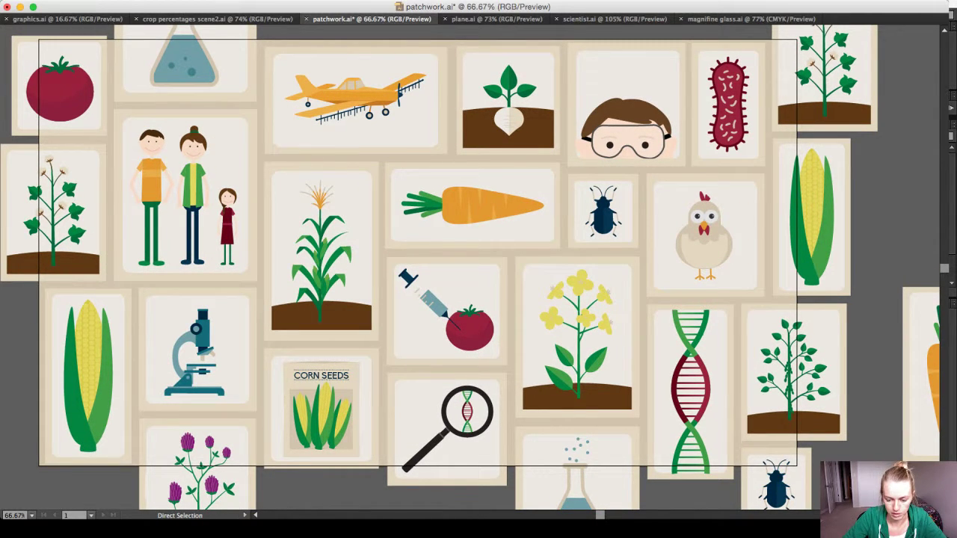
key(super+s)
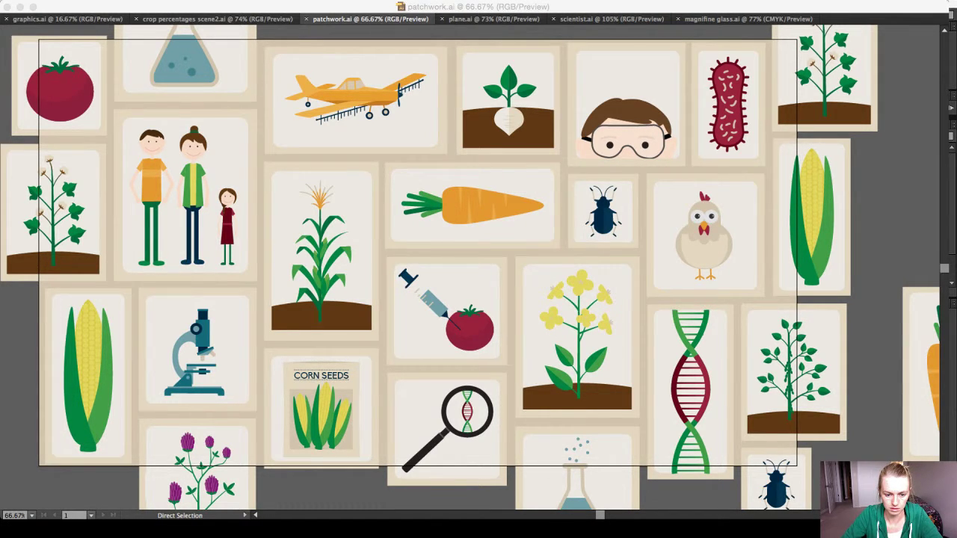
Switch to After Effects, preview the GMO animation composition and move the current time back to 0:02:47:00.
key(super+Tab)
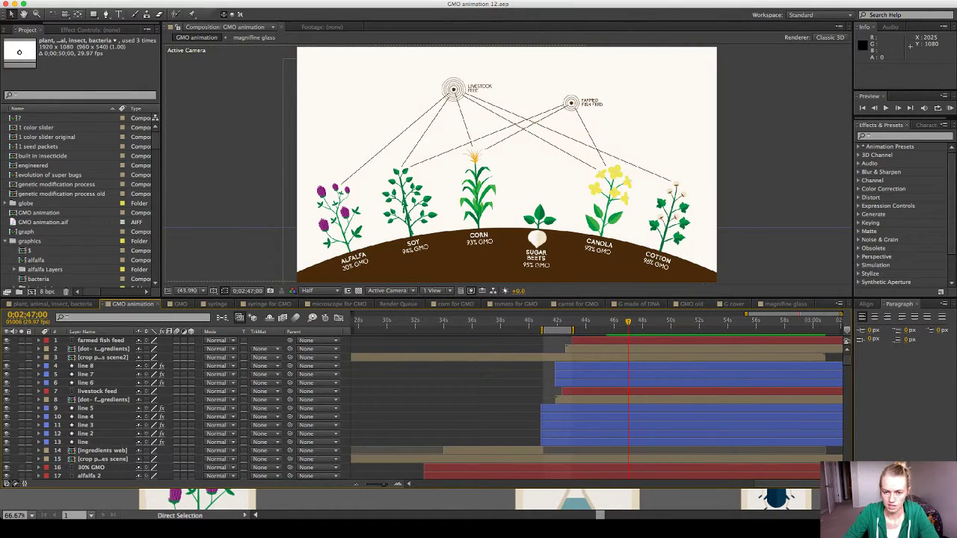
key(space)
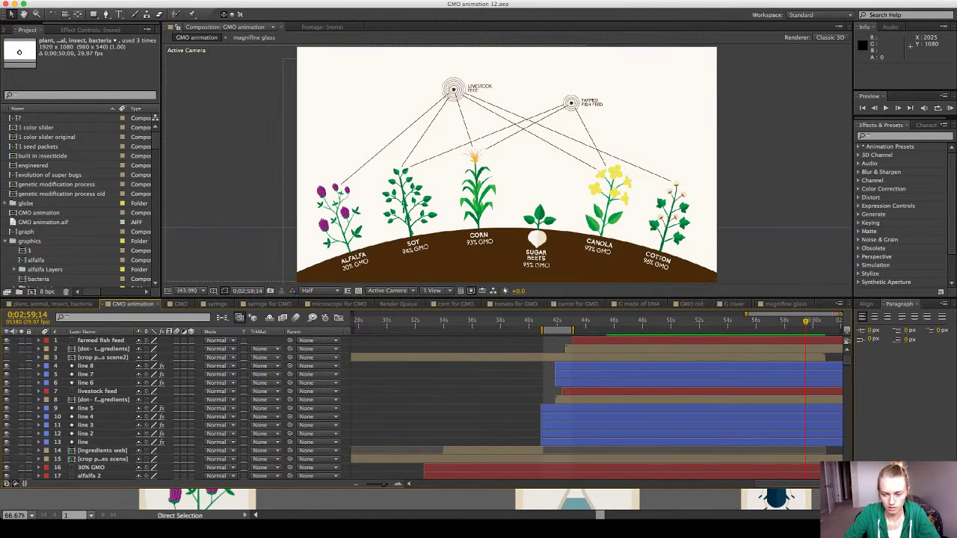
drag(805, 322, 724, 322)
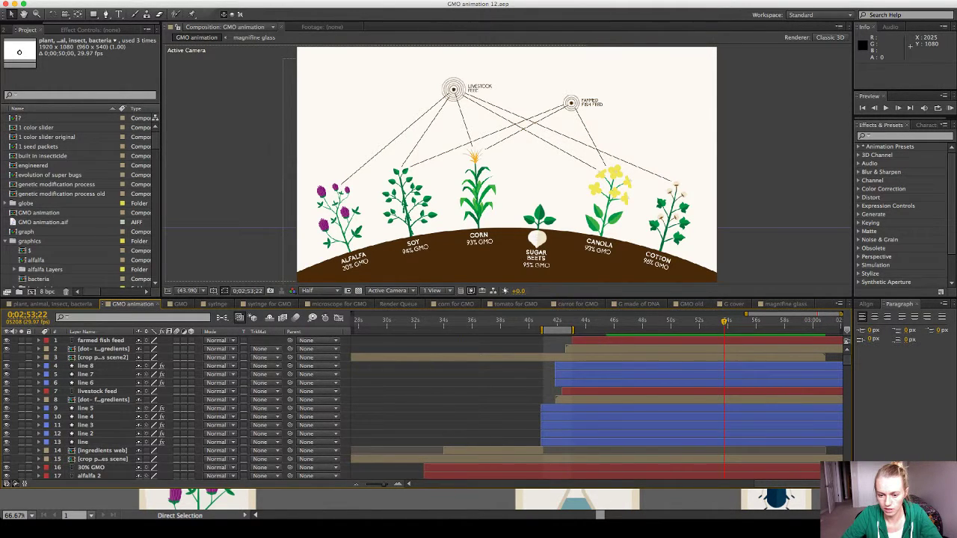
drag(724, 322, 628, 321)
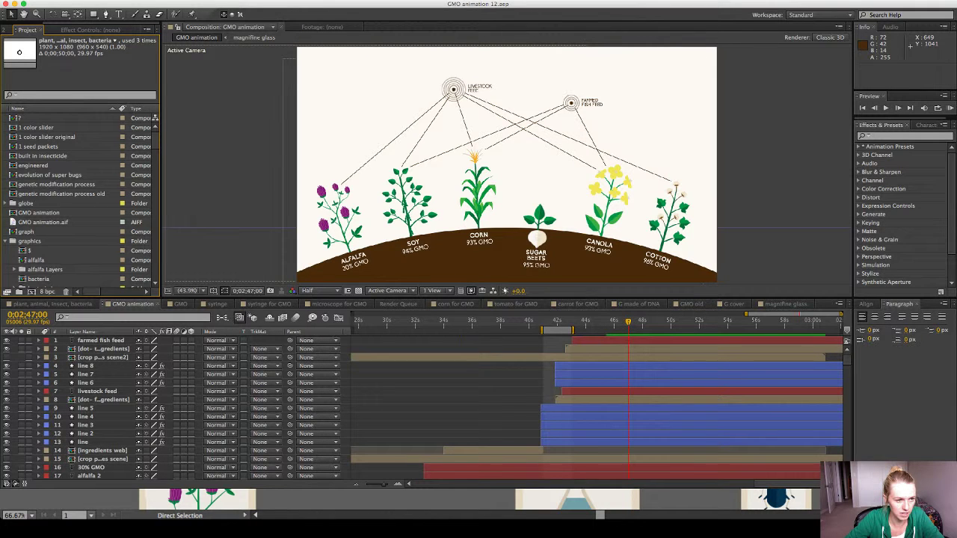
Select the graphics folder in the After Effects project and start importing a file.
click(31, 241)
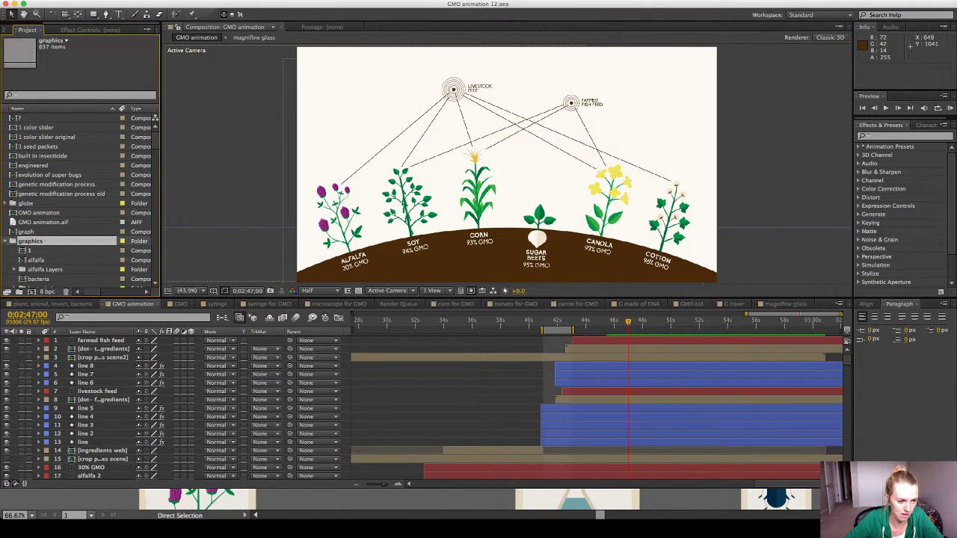
scroll(75, 216, down, 5)
scroll(75, 217, up, 4)
scroll(75, 217, down, 2)
scroll(79, 202, down, 1)
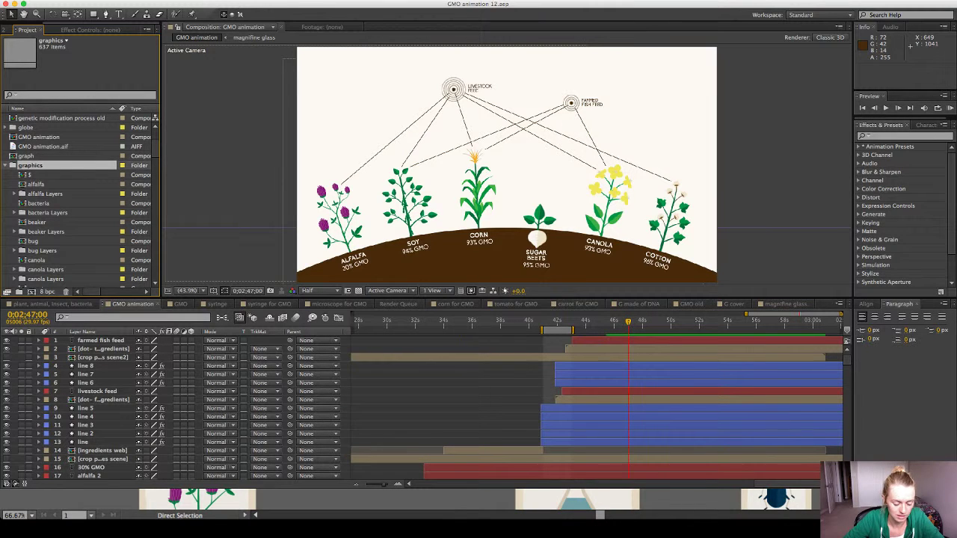
scroll(79, 202, up, 2)
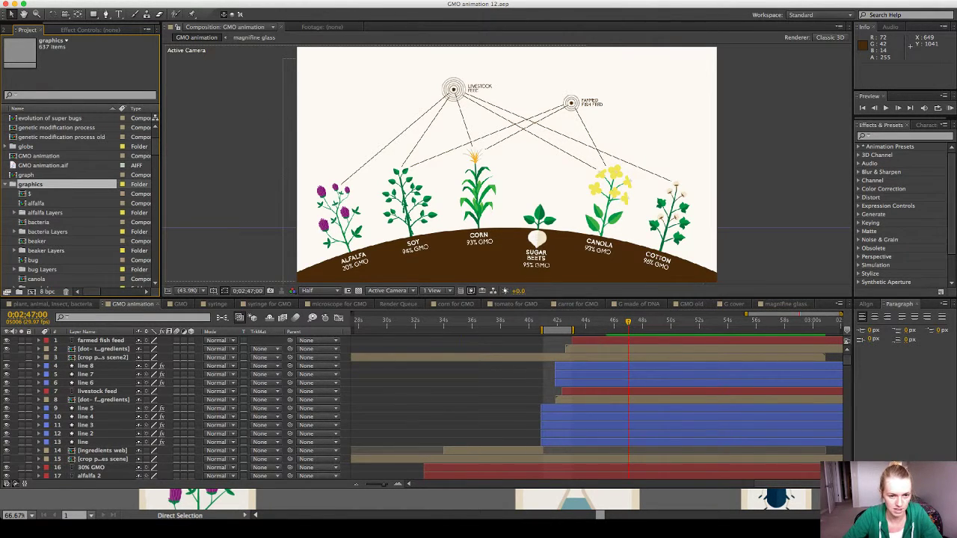
key(super+i)
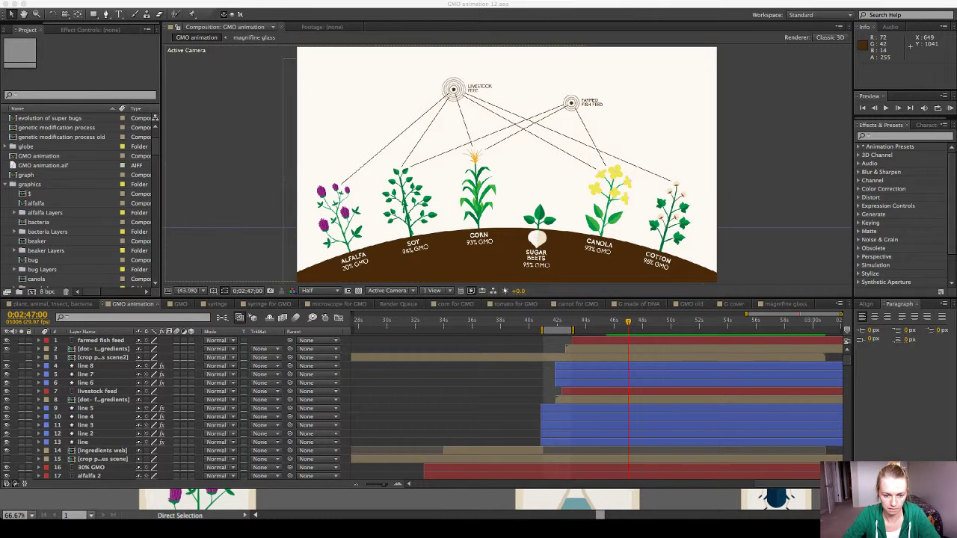
Switch back to Illustrator and examine the whole patchwork together with the spare tiles and references around it.
key(super+Tab)
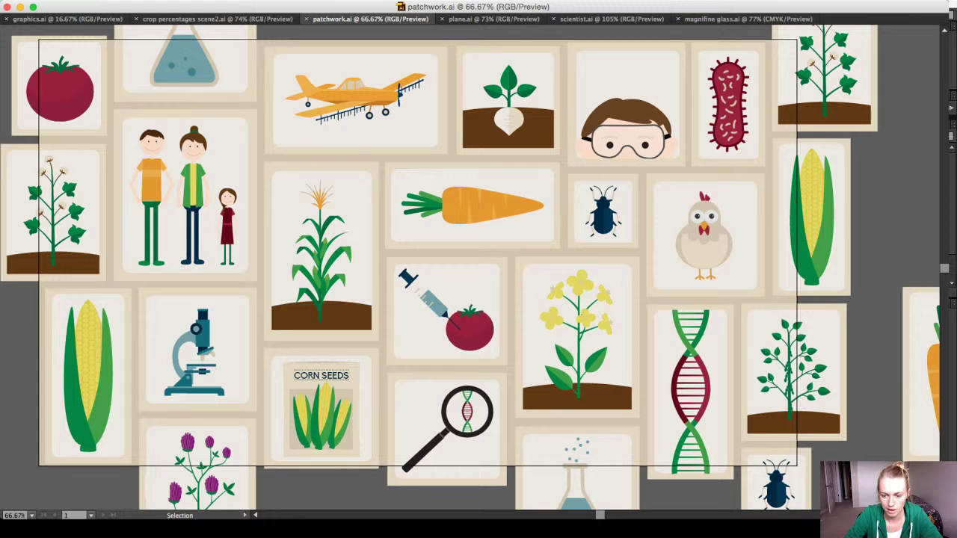
scroll(470, 272, left, 3)
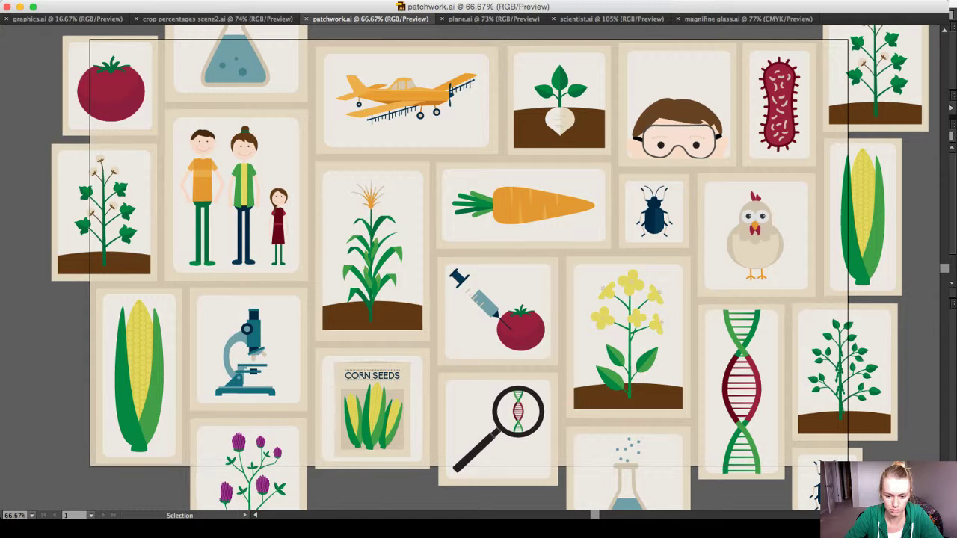
scroll(479, 268, down, 3)
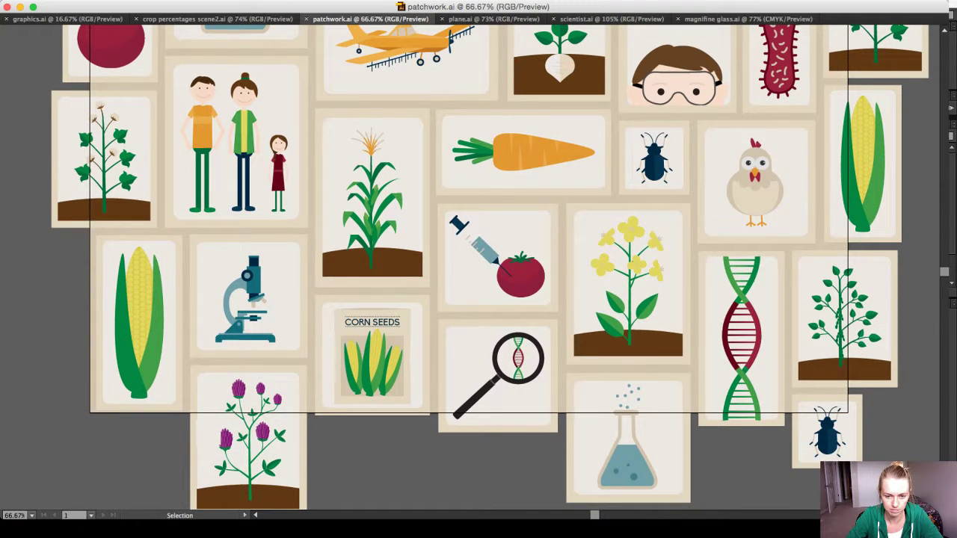
key(super+minus)
key(super+minus)
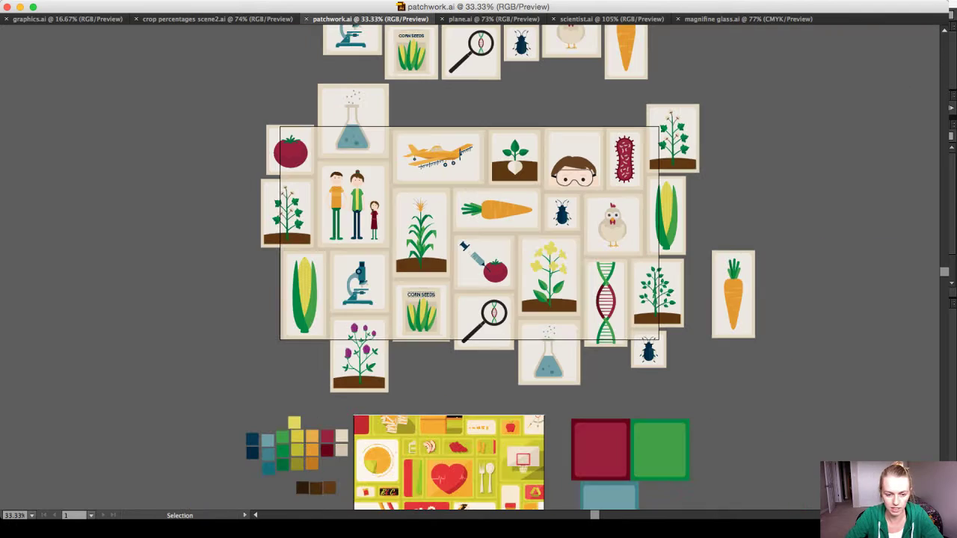
scroll(372, 319, up, 6)
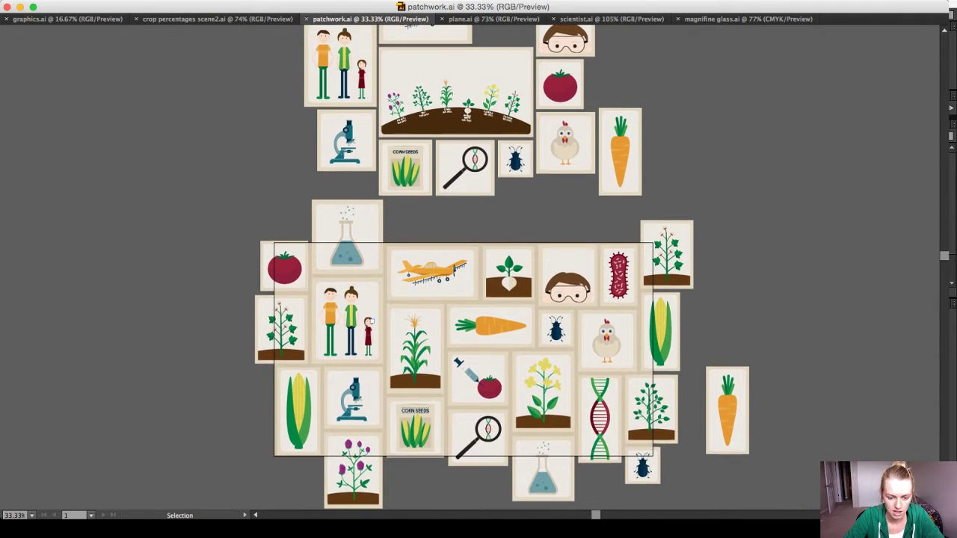
scroll(371, 319, down, 3)
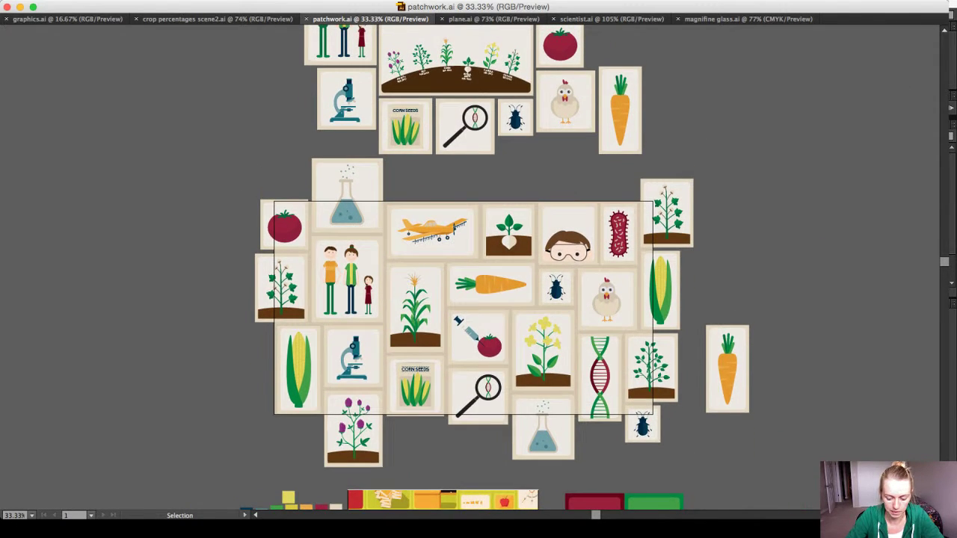
key(a)
key(super+equal)
key(v)
scroll(376, 324, down, 2)
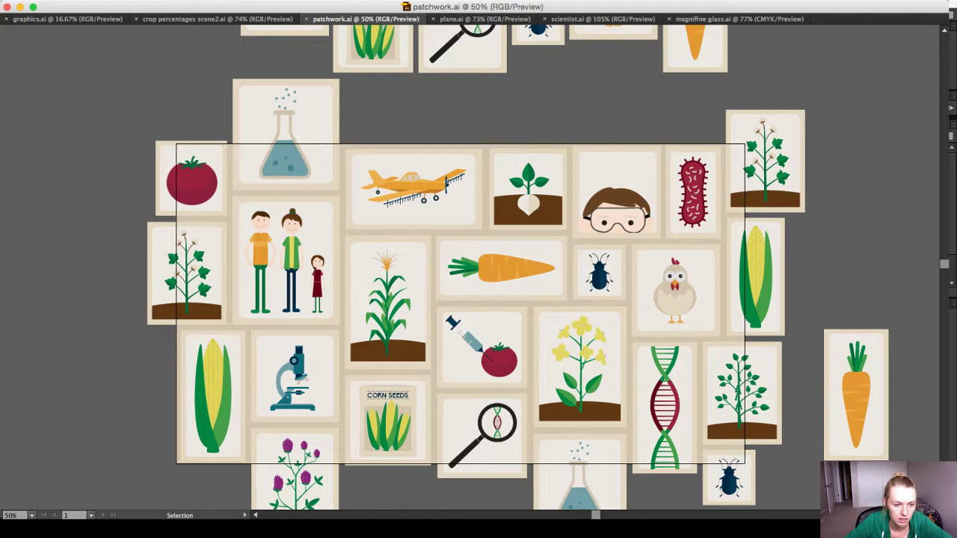
Copy the tomato tile at the artboard's upper corner, clear the selection and try to save the patchwork.
click(191, 179)
key(super+c)
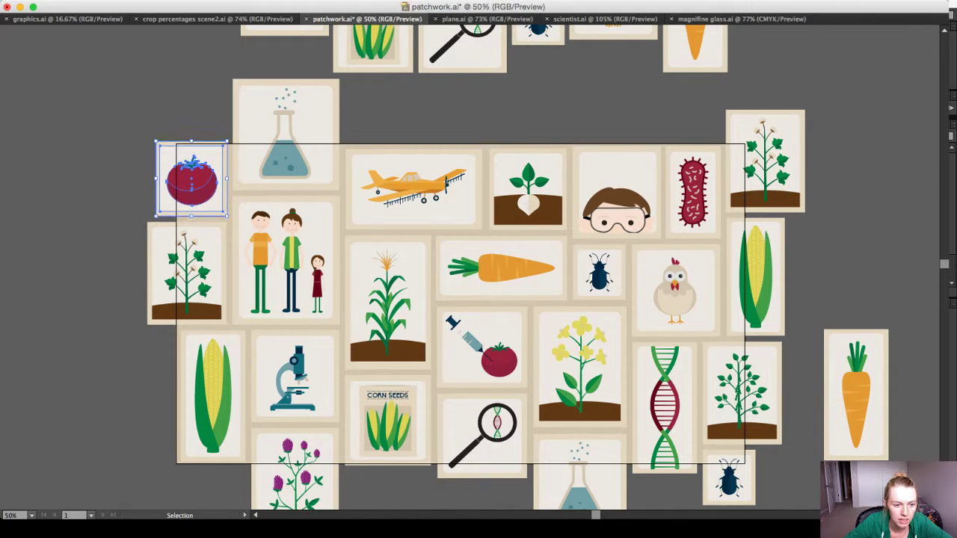
key(super+shift+a)
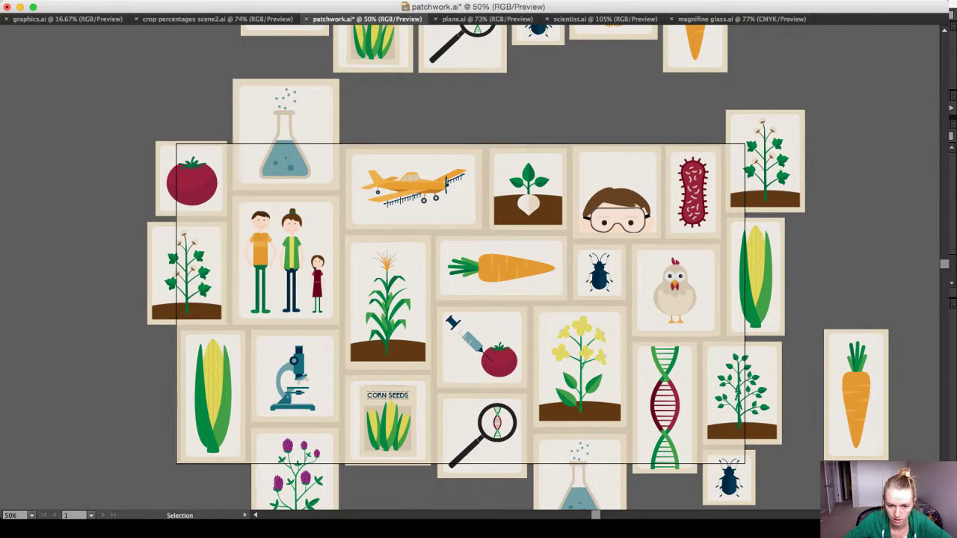
key(super+s)
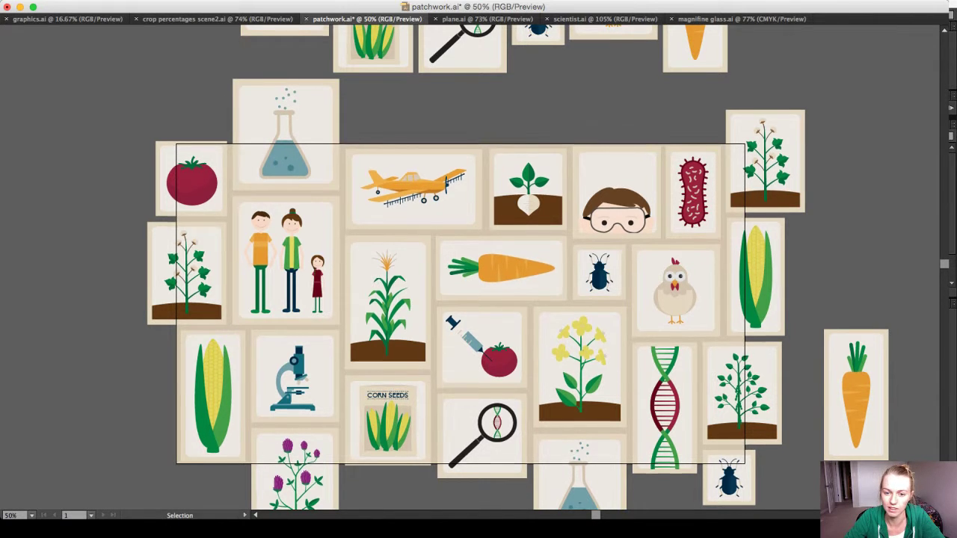
Delete the whole group of spare tiles above the patchwork.
scroll(470, 267, up, 3)
key(super+minus)
key(super+minus)
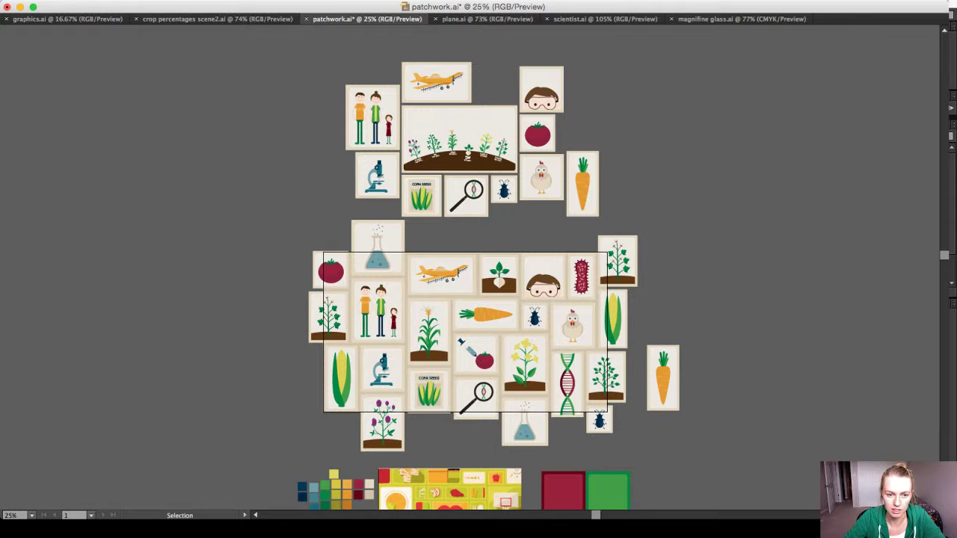
drag(322, 63, 624, 202)
key(Delete)
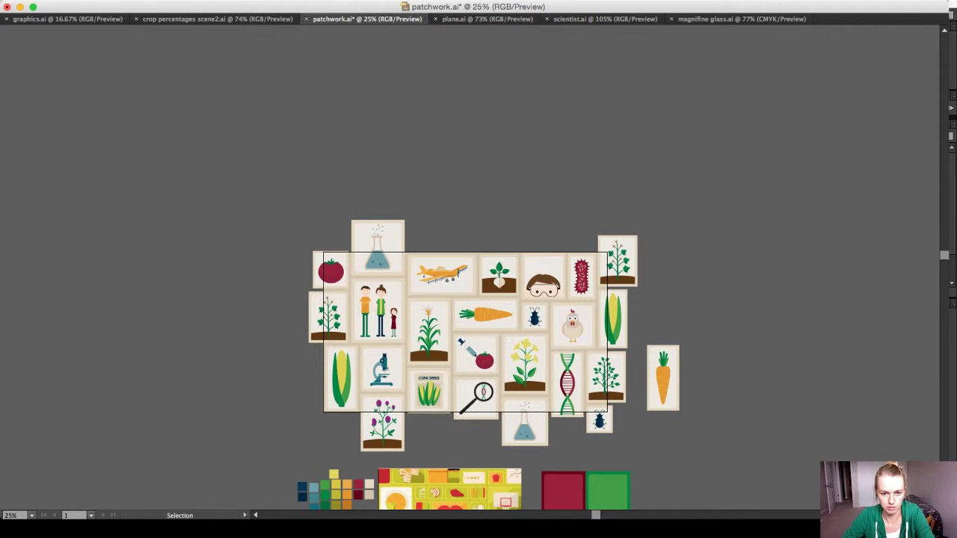
Delete the colour swatches, the reference illustration and the coloured sample squares below the patchwork.
scroll(623, 329, down, 1)
click(663, 371)
scroll(663, 371, down, 1)
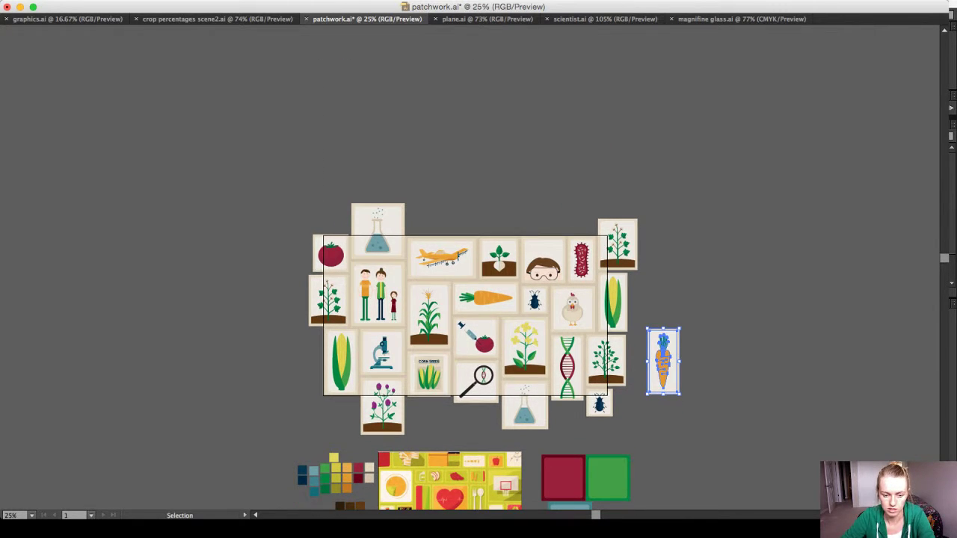
scroll(479, 299, down, 5)
drag(261, 380, 691, 472)
key(Delete)
scroll(478, 299, up, 3)
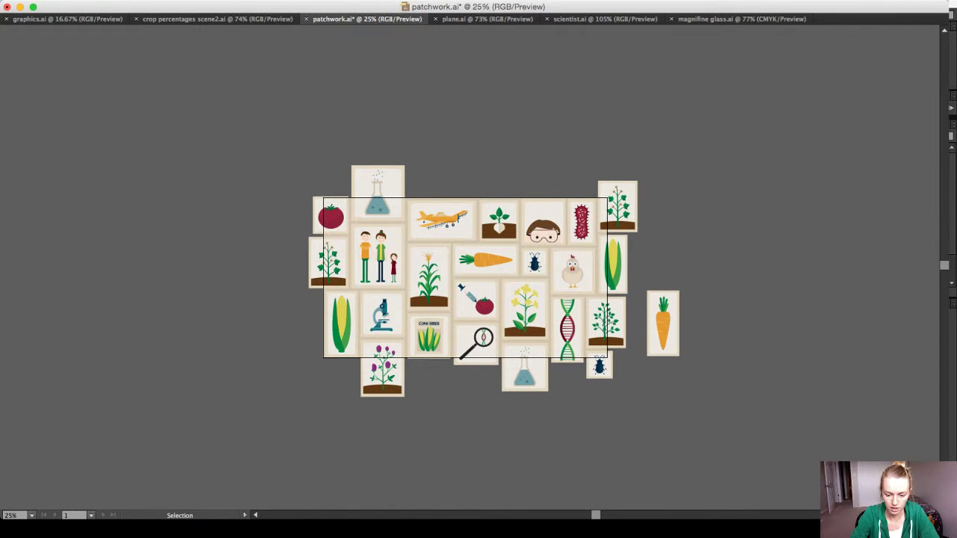
key(super+0)
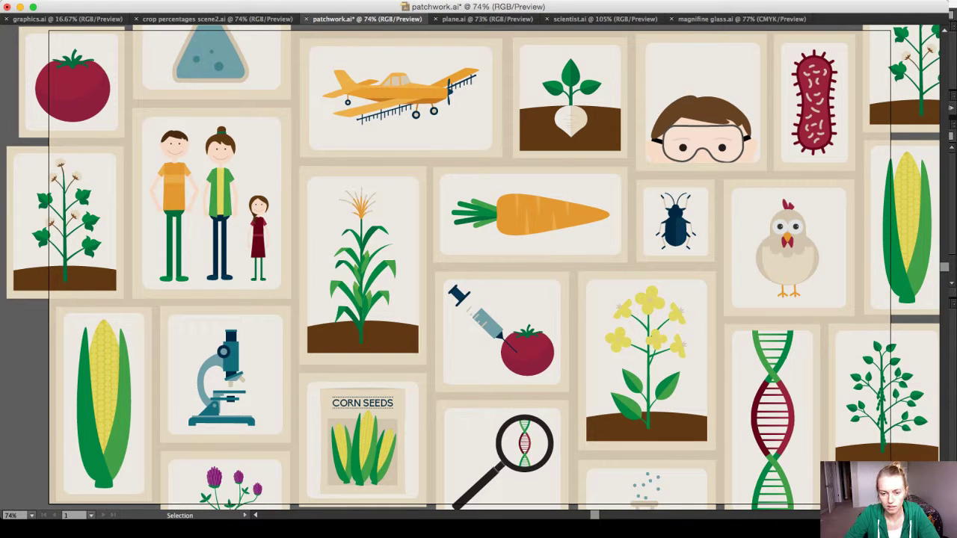
Examine the whole patchwork, selecting the cotton, bacterium, scientist, soy and DNA tiles individually to check how they are separated.
key(super+minus)
key(super+minus)
key(super+minus)
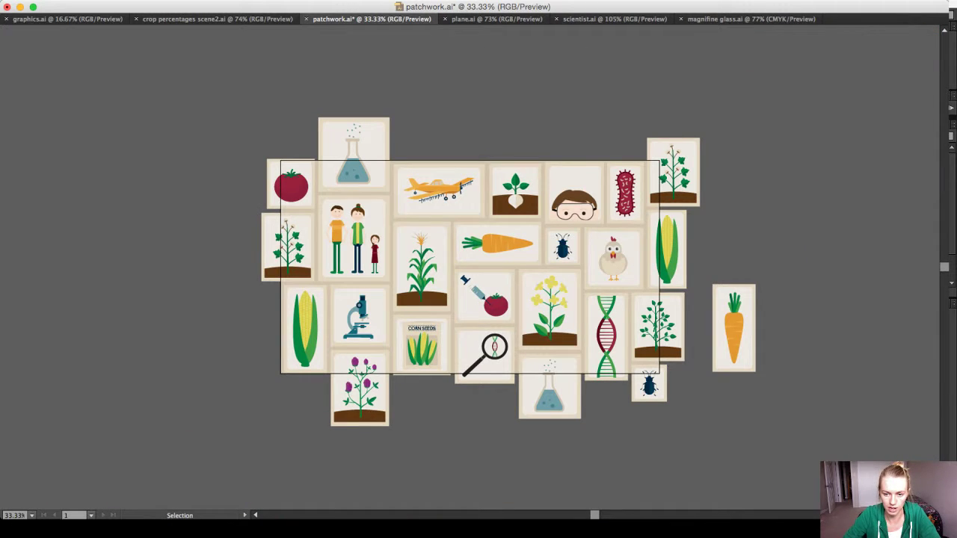
click(673, 172)
scroll(674, 172, up, 1)
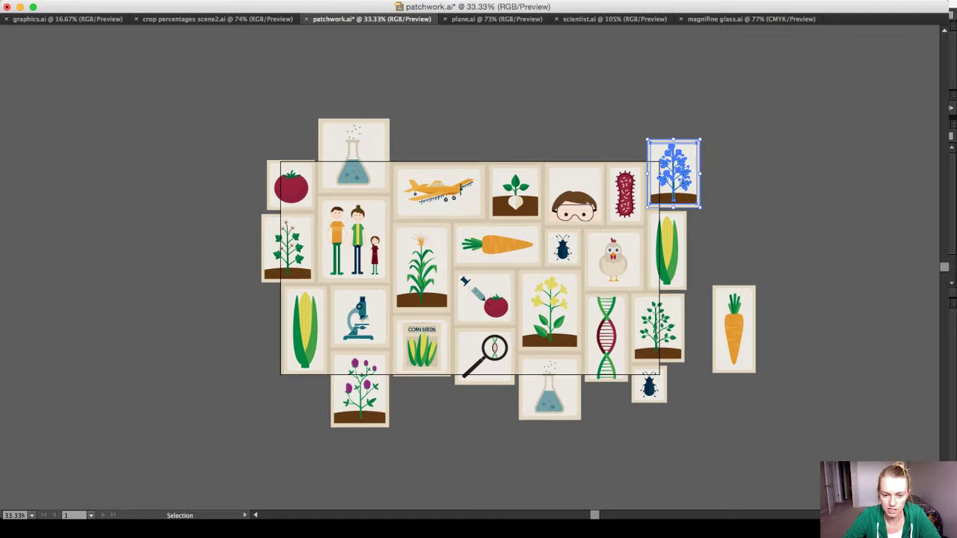
click(625, 195)
click(574, 198)
click(560, 112)
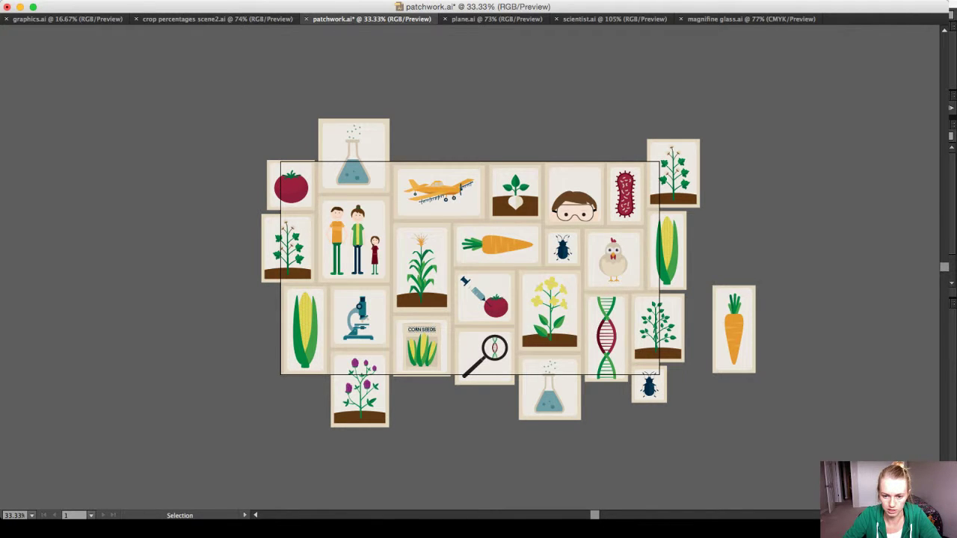
click(657, 329)
click(698, 389)
click(606, 337)
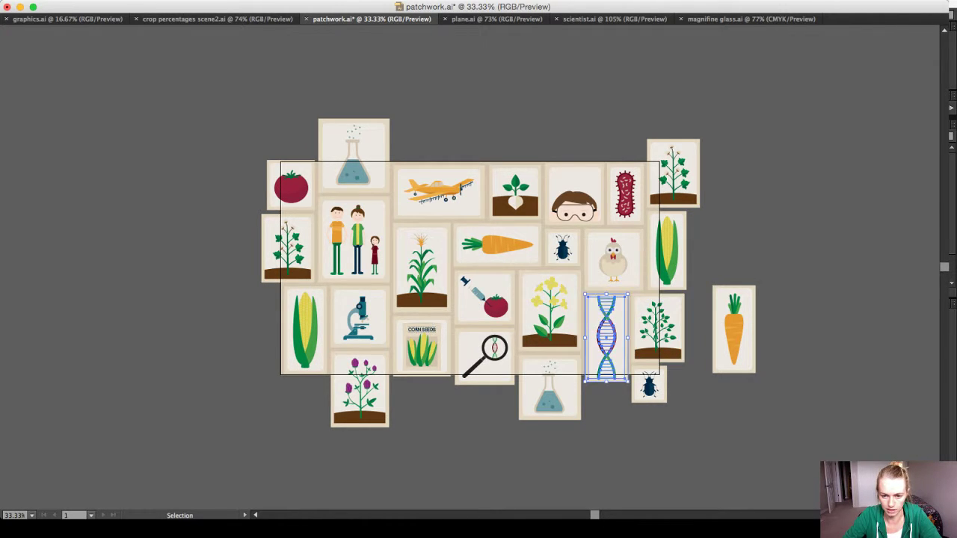
key(super+shift+a)
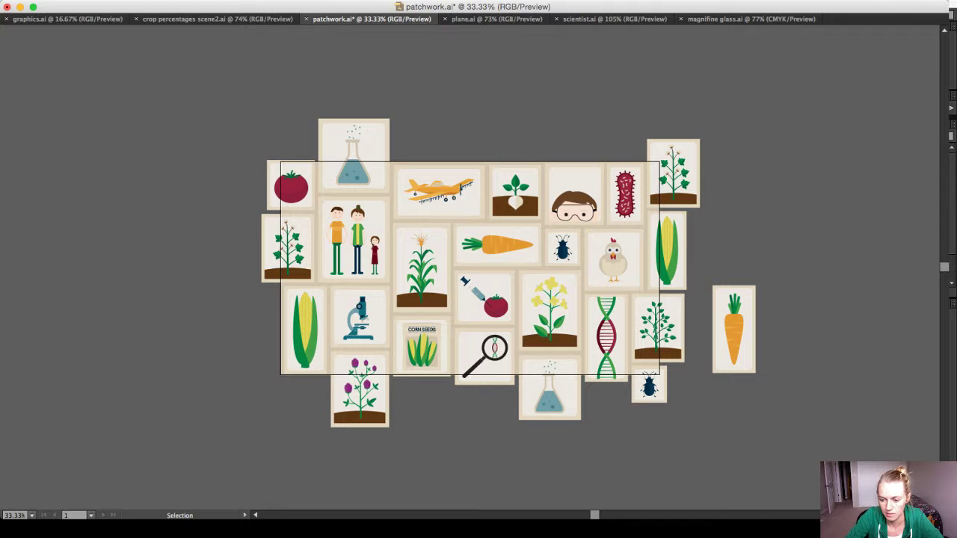
Check the alfalfa, carrot and bacterium tiles, and delete the spare upright carrot tile beside the patchwork.
click(373, 402)
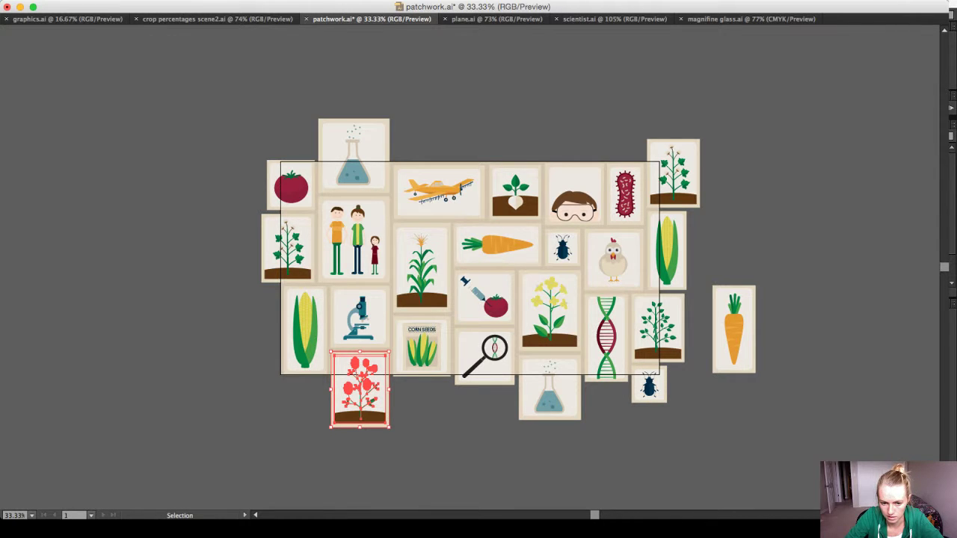
click(734, 329)
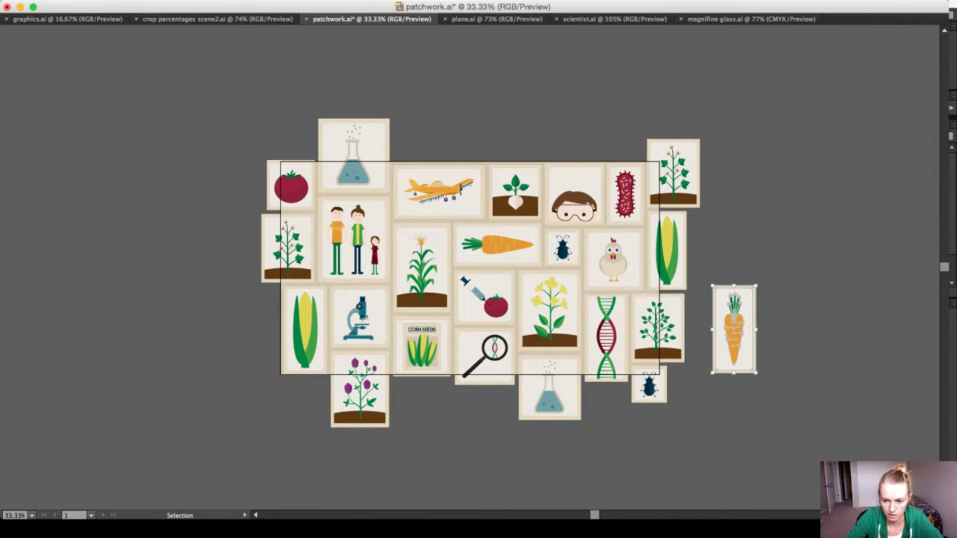
click(497, 245)
click(625, 194)
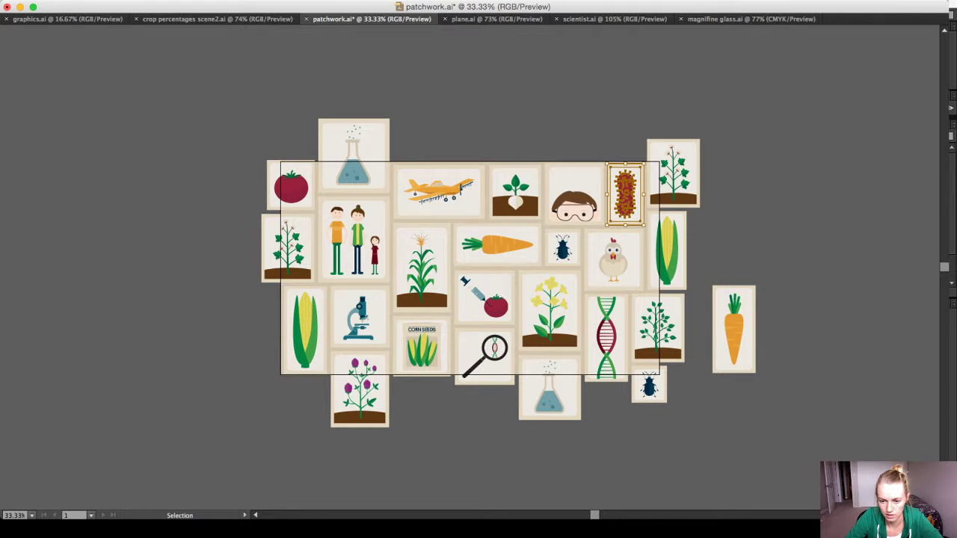
drag(760, 313, 719, 394)
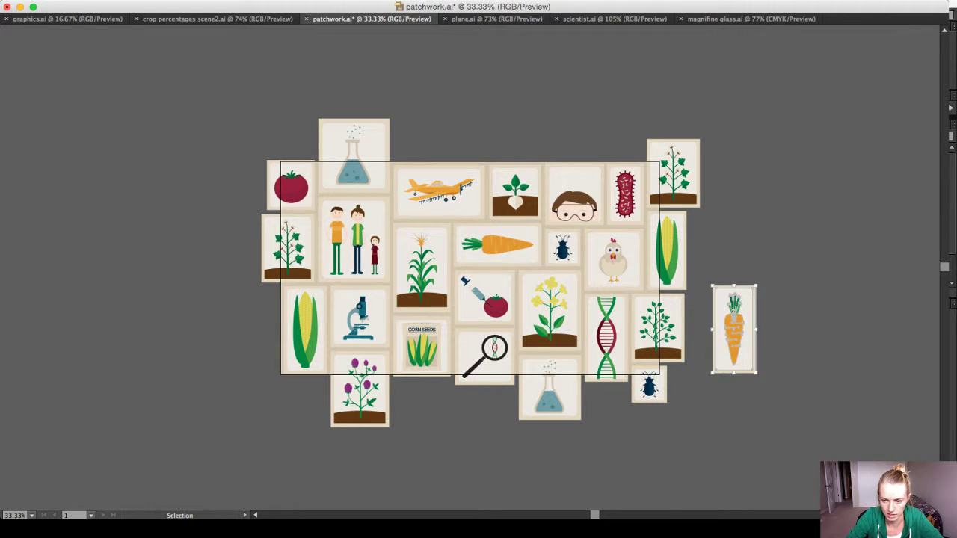
key(Delete)
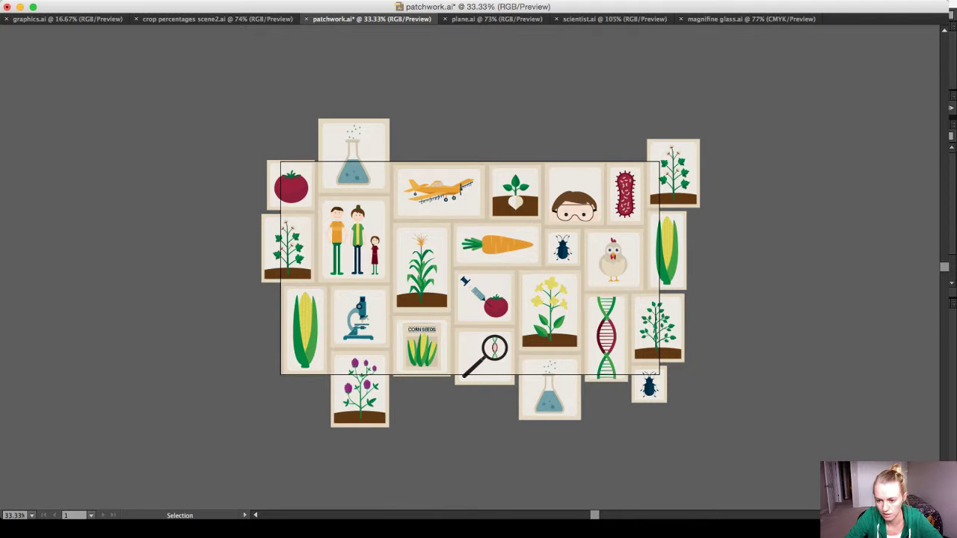
Check the alfalfa and soy tiles individually, clear the selection and save the patchwork file.
click(372, 401)
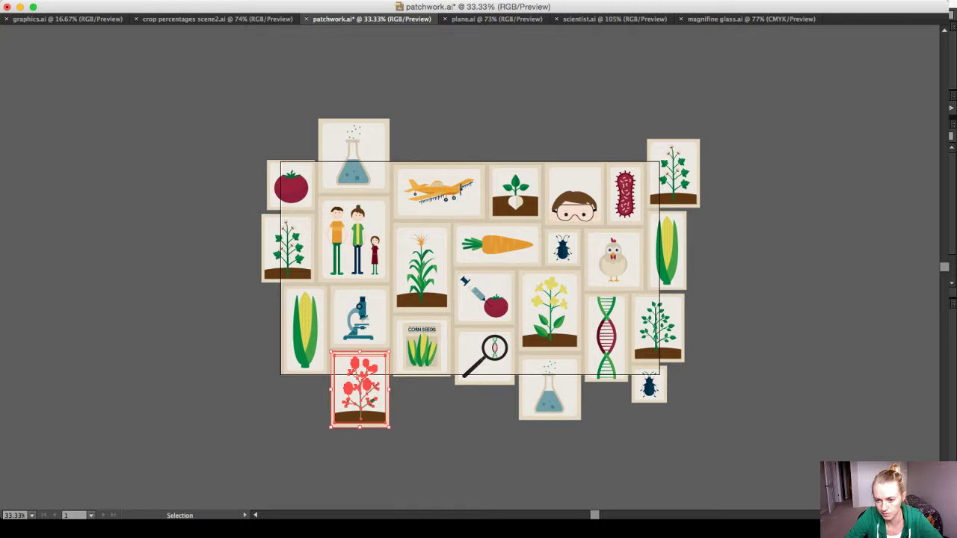
key(super+shift+a)
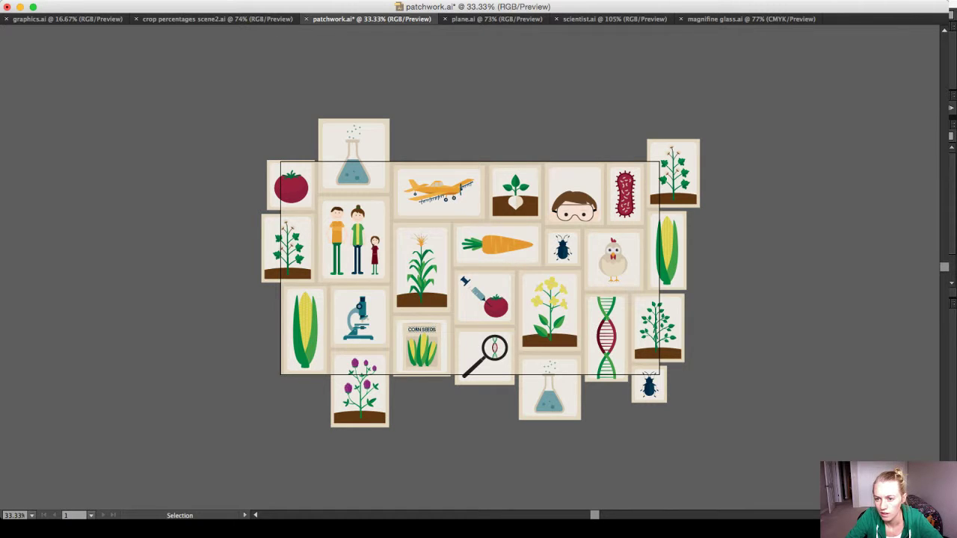
click(658, 329)
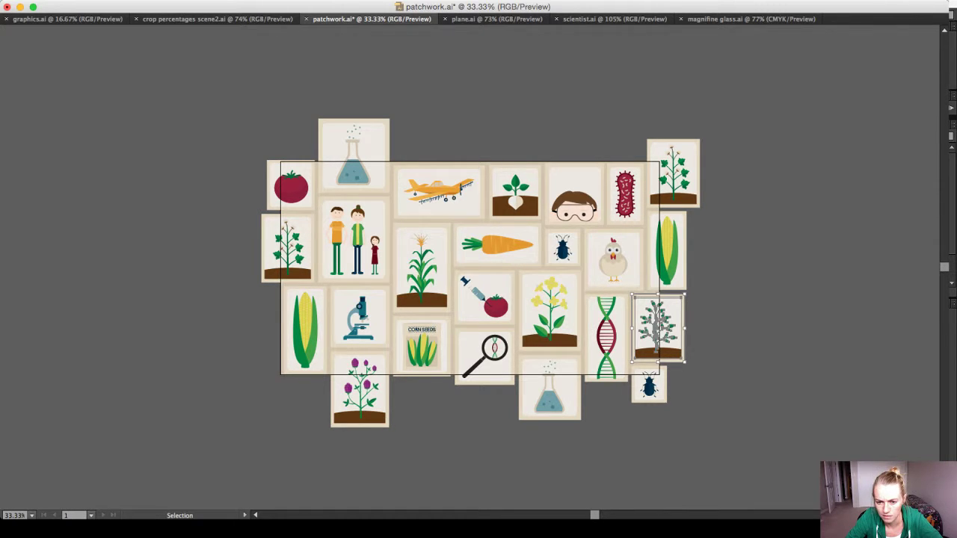
key(super+shift+a)
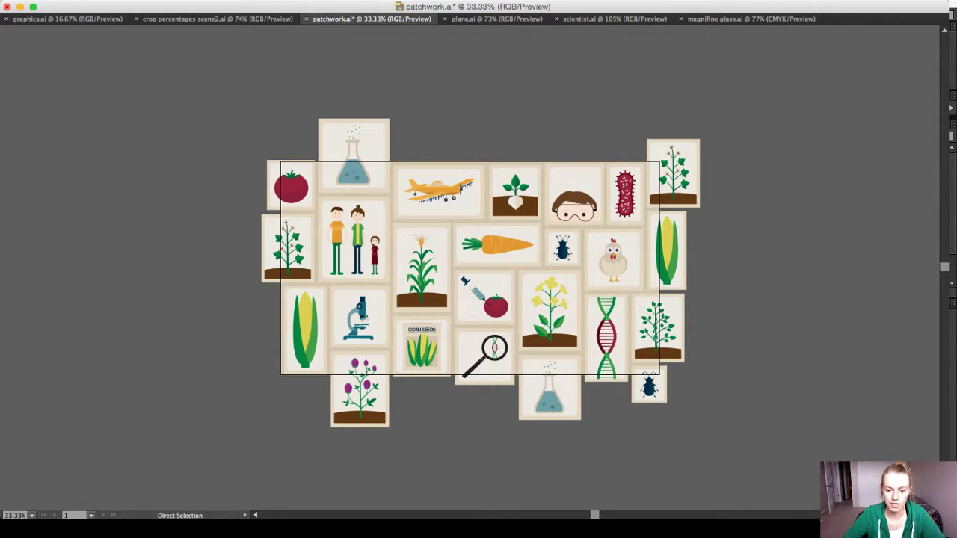
key(super+s)
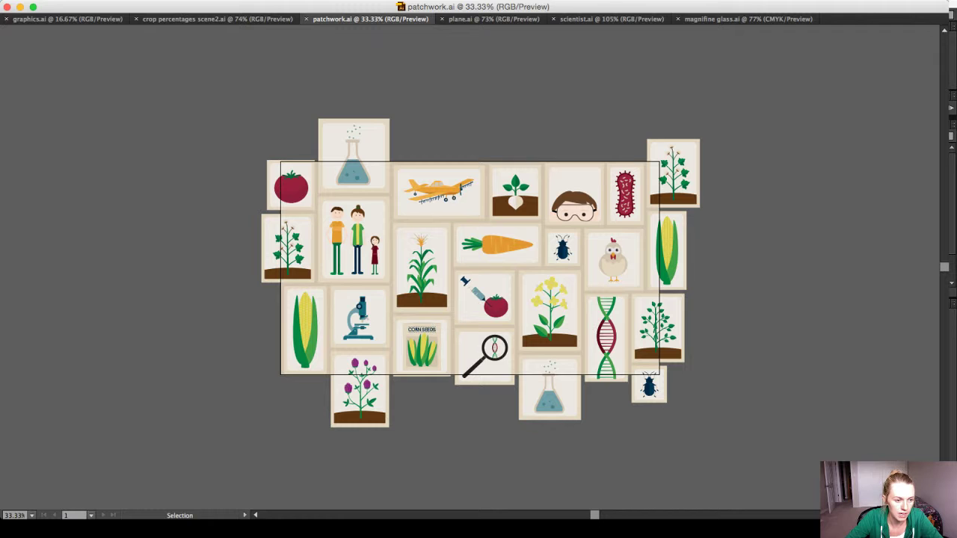
Enlarge the artboard on all four sides to enclose every patchwork tile, and save the file.
key(shift+o)
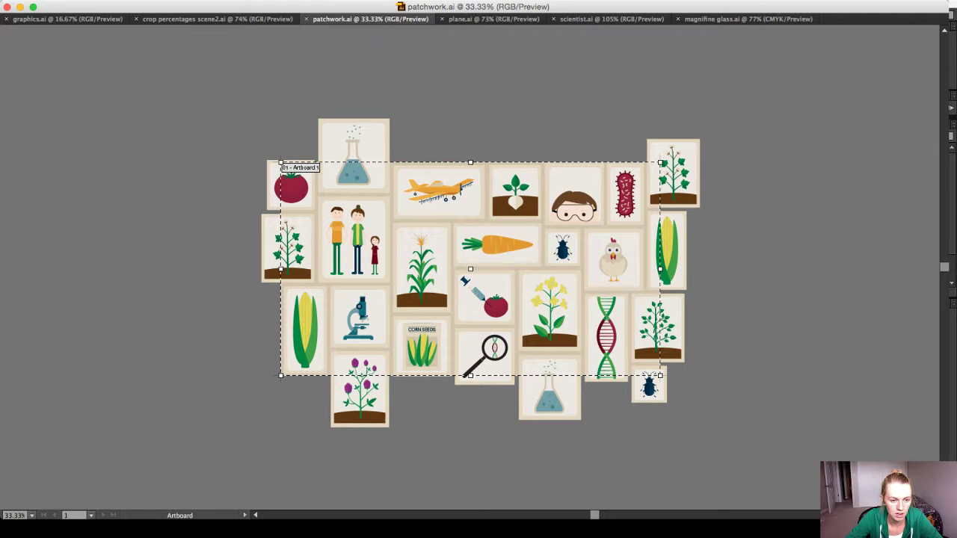
drag(280, 269, 256, 268)
drag(457, 162, 458, 114)
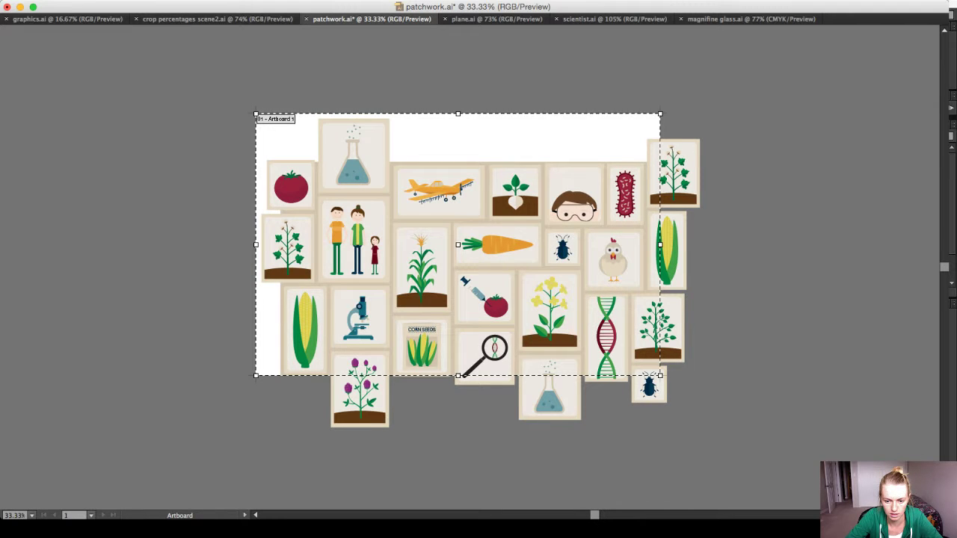
drag(656, 376, 705, 432)
key(super+z)
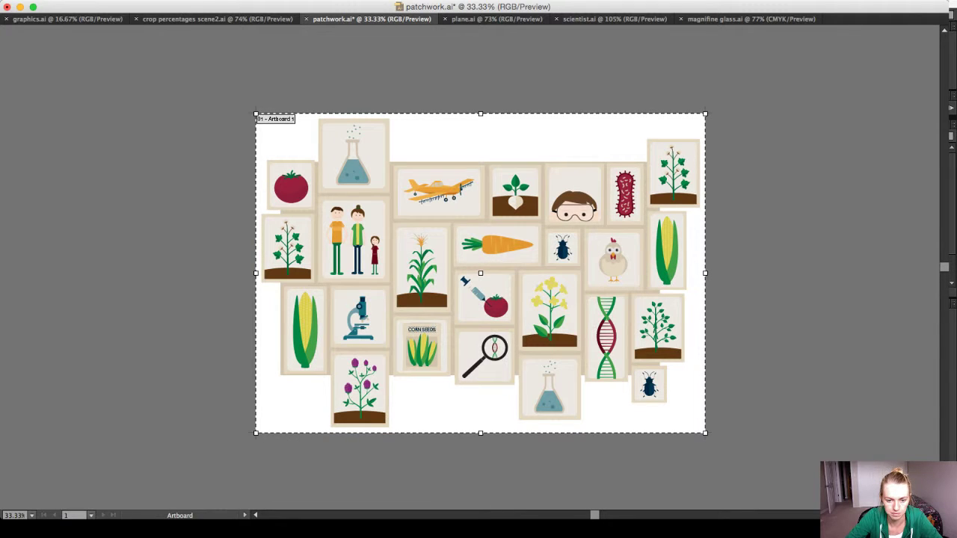
key(Escape)
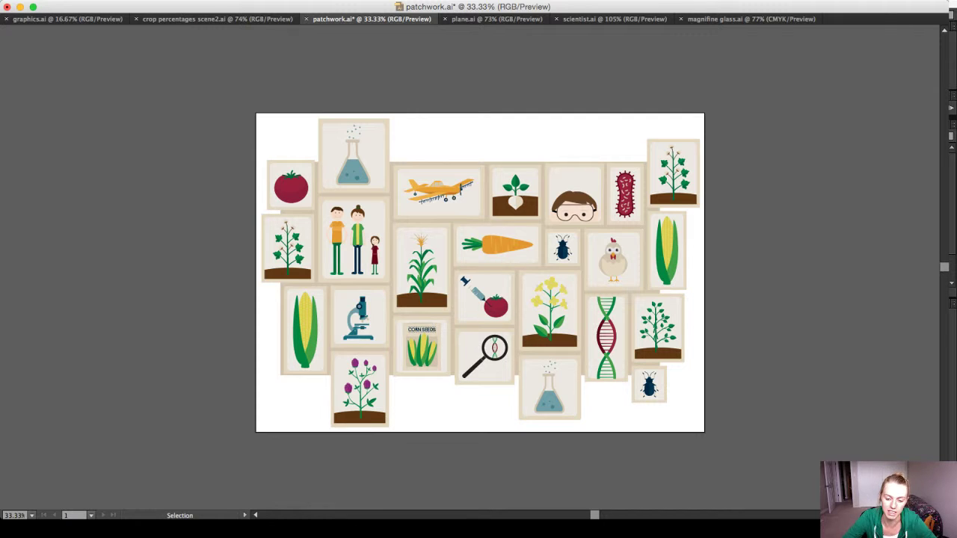
key(super+s)
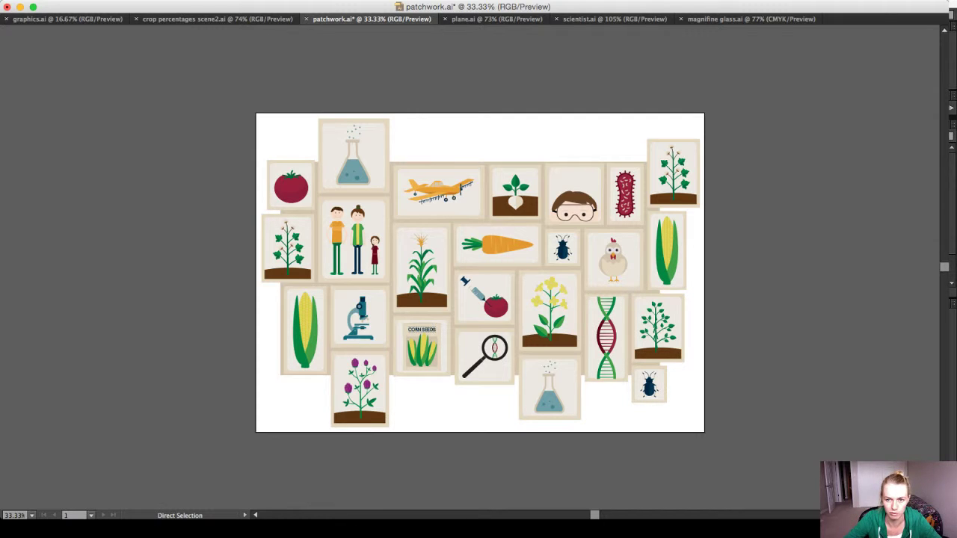
Switch to After Effects, open the patchwork composition and inspect its separate tile layers.
key(super+Tab)
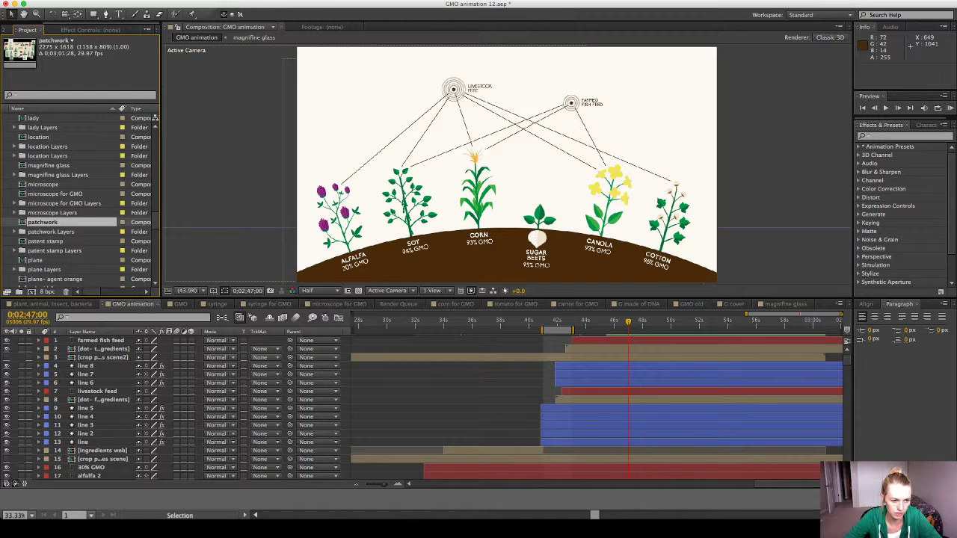
double_click(42, 222)
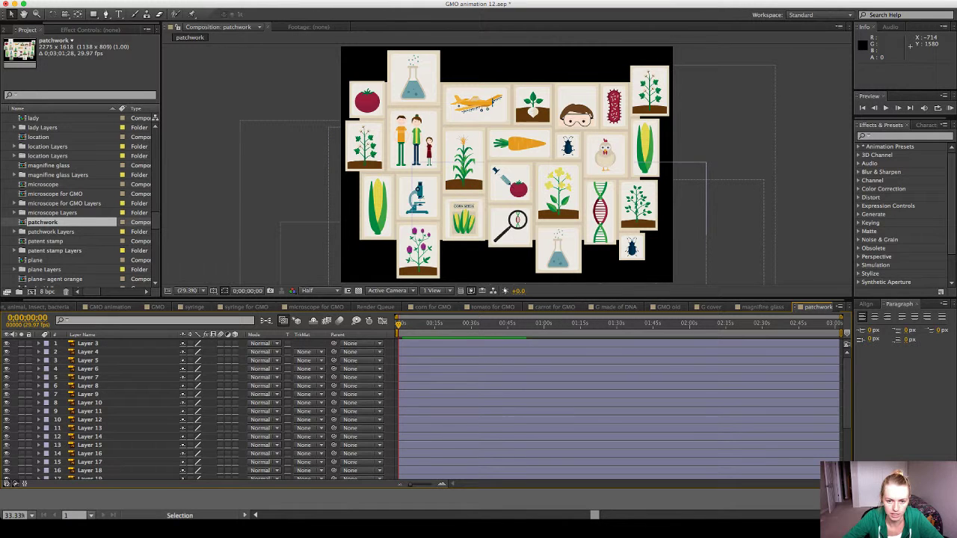
click(523, 235)
click(88, 385)
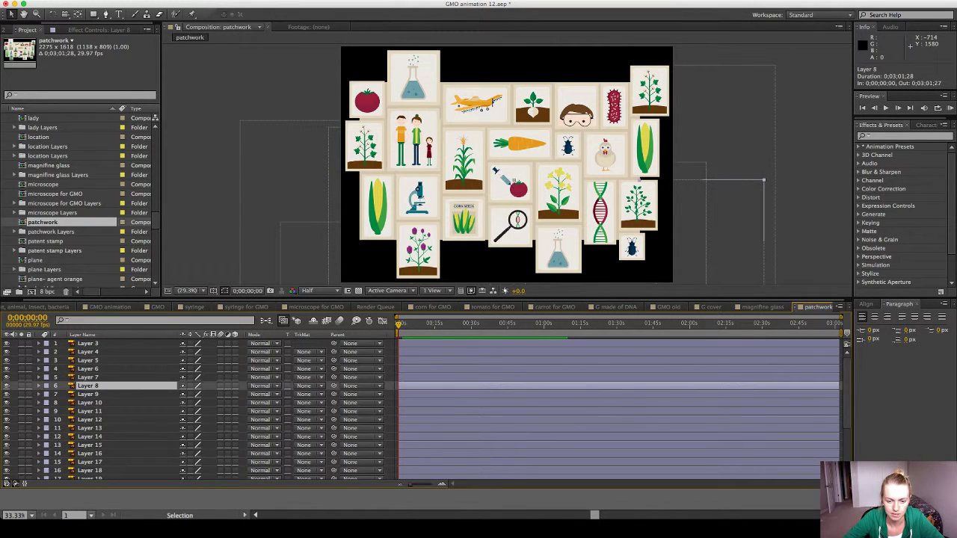
click(90, 419)
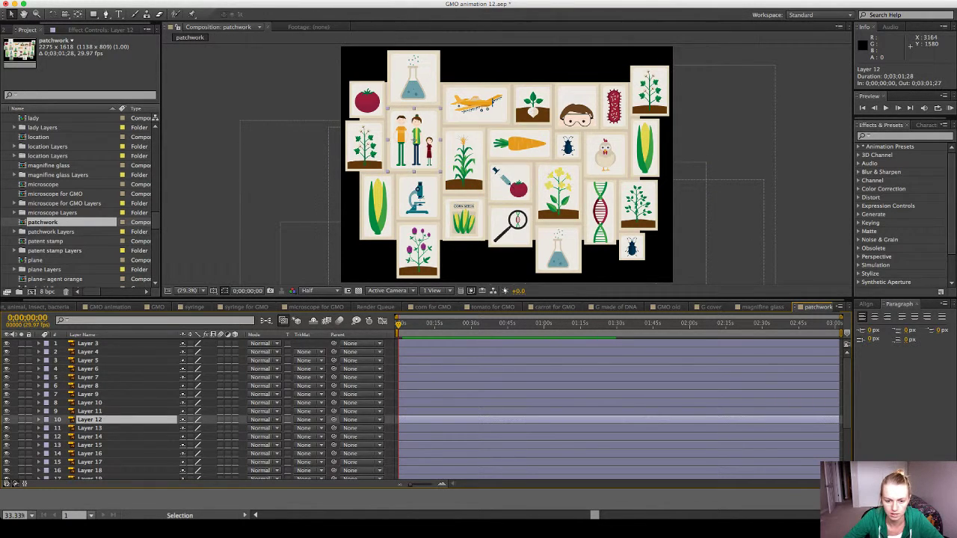
click(802, 276)
scroll(803, 407, down, 2)
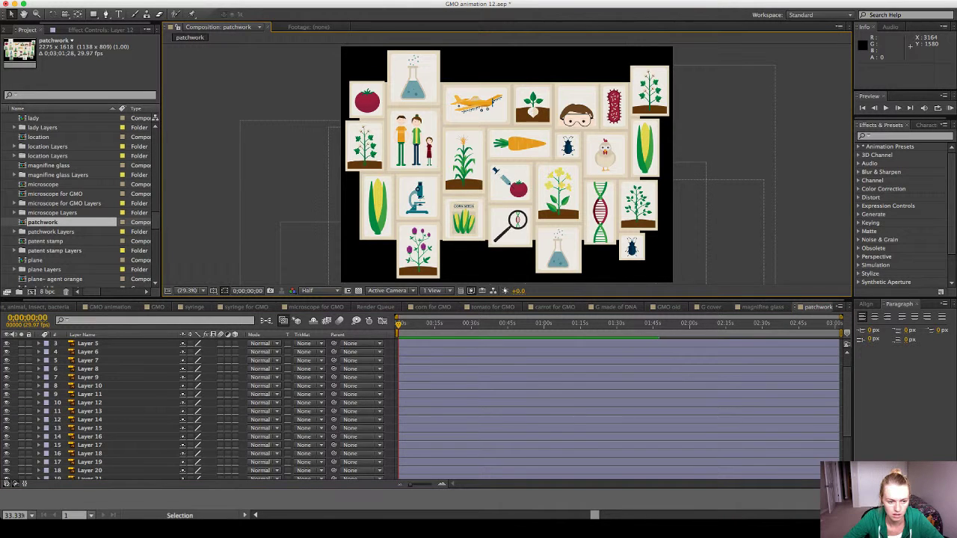
scroll(802, 407, up, 2)
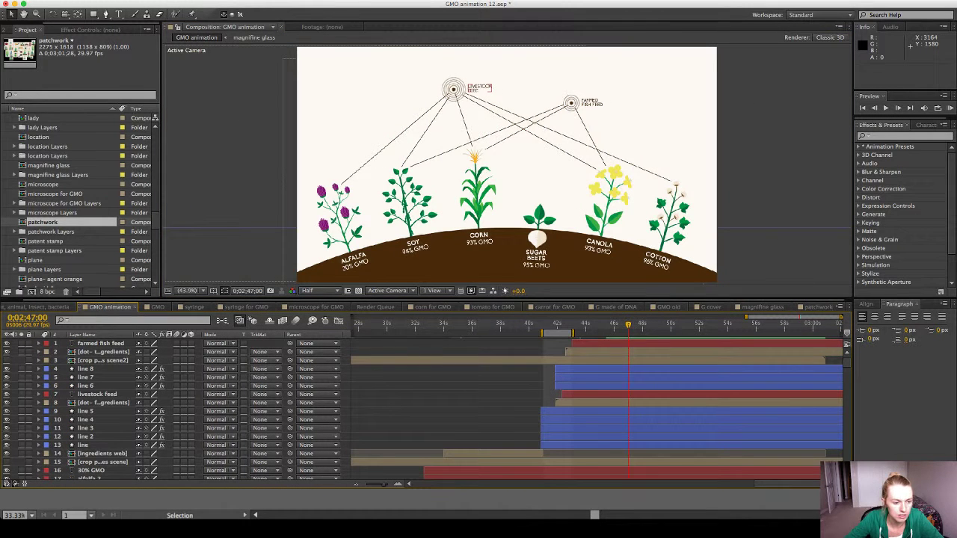
Add the patchwork composition as the top layer of GMO animation and trim its start to 0;02;47;00.
click(43, 222)
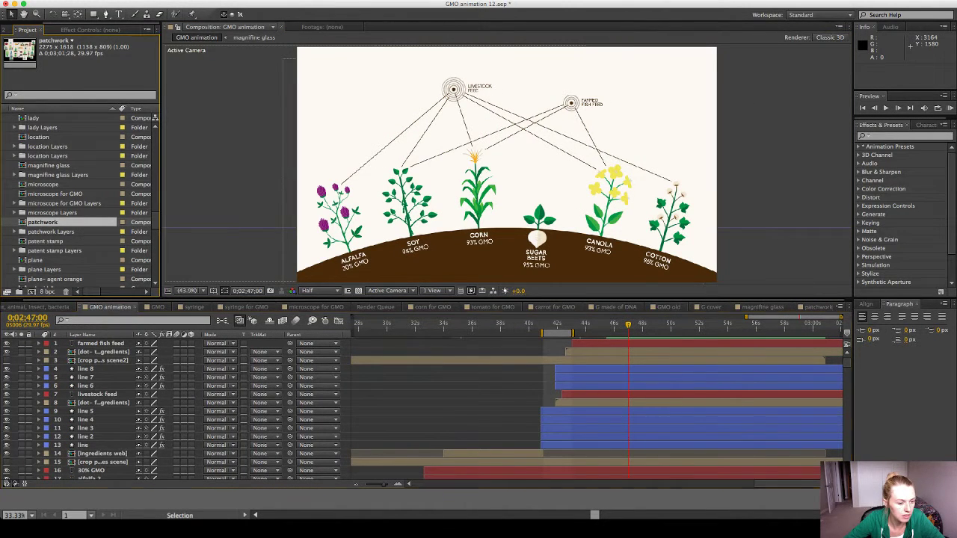
drag(43, 222, 93, 343)
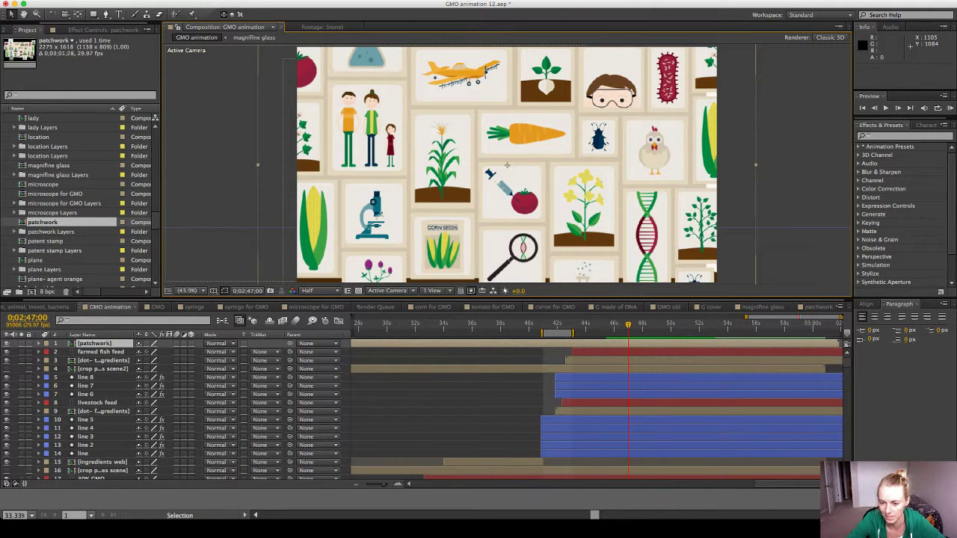
key(alt+bracketleft)
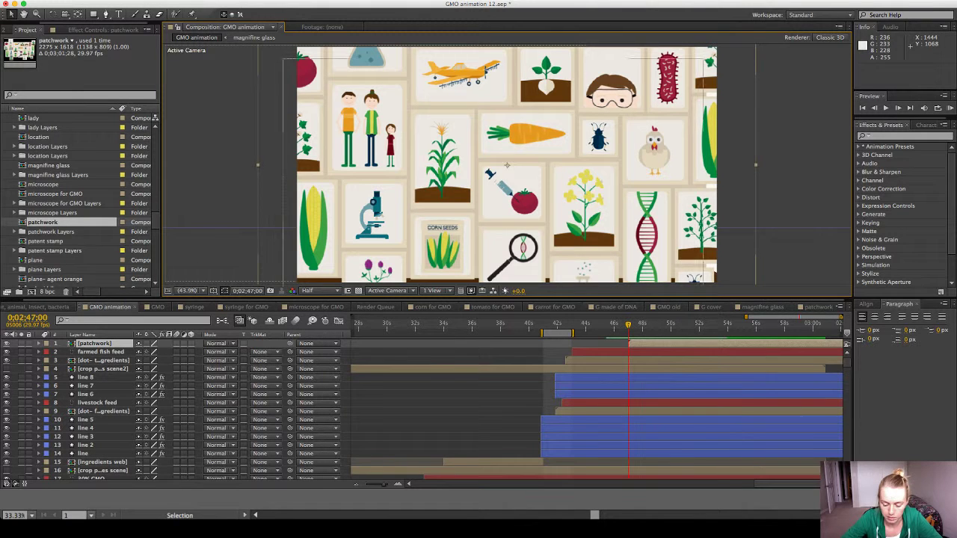
Nudge the patchwork layer down and to the right to position 988, 560.
click(641, 344)
key(Return)
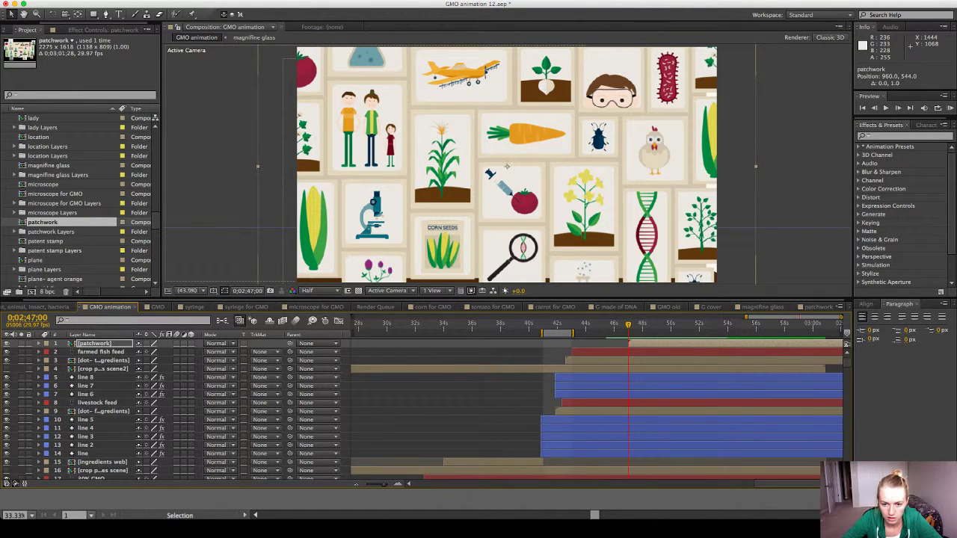
key(Down)
key(Down)
key(Down)
key(Down)
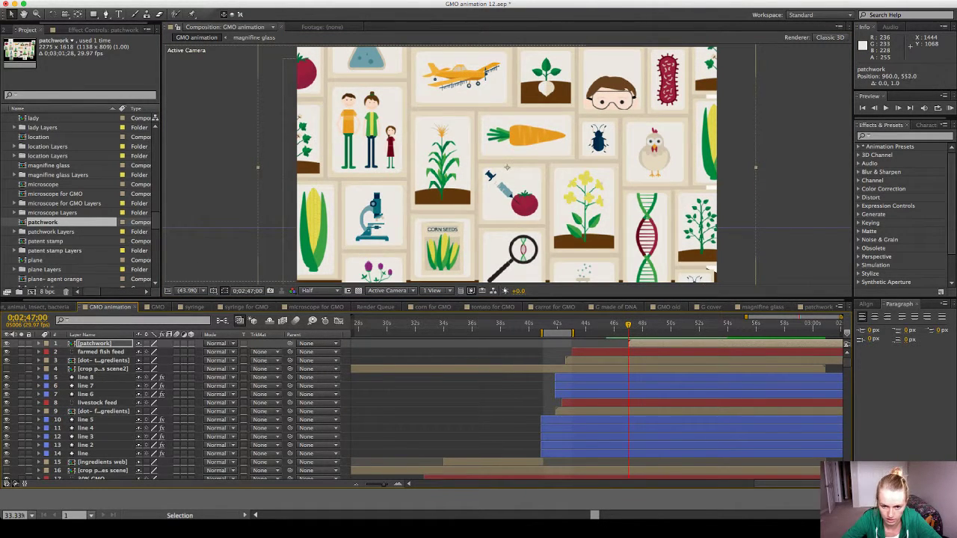
key(Down)
key(Down)
key(Down)
key(Down)
key(Down)
key(Down)
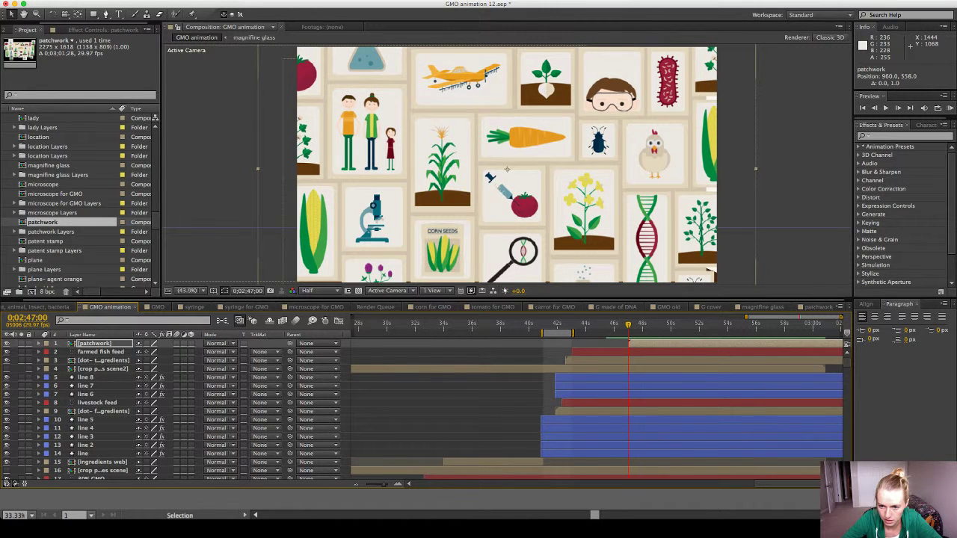
key(Down)
key(Down)
key(Down)
key(Down)
key(Right)
key(Right)
key(Right)
key(Right)
key(Right)
key(Right)
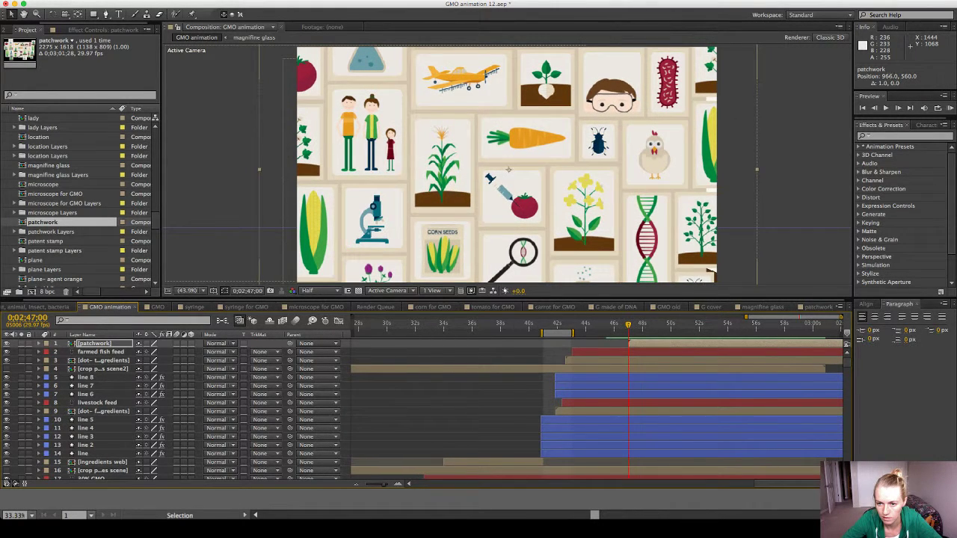
key(Right)
key(Right)
key(Right)
key(Right)
key(Right)
key(Right)
key(Right)
key(Right)
key(Right)
key(Right)
key(Right)
key(Right)
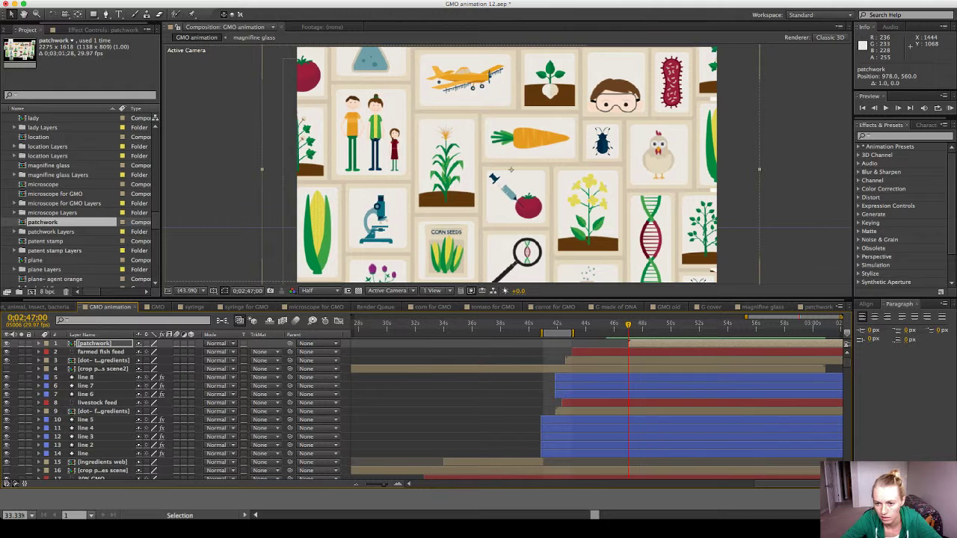
key(Right)
key(Right)
key(Right)
key(Right)
key(Right)
key(Right)
key(Right)
key(Right)
key(Right)
key(Right)
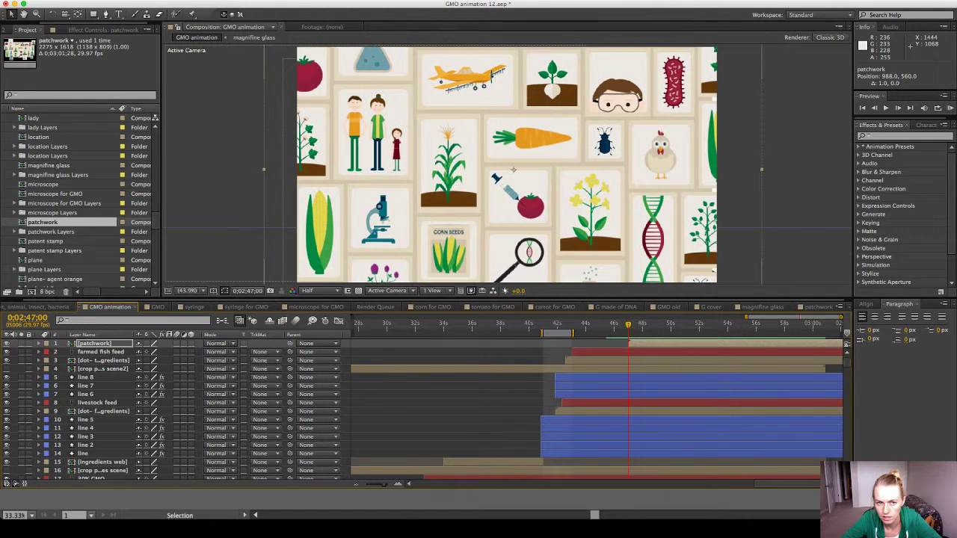
Nudge the patchwork layer to the right to position 1008, 560.
key(Right)
key(Right)
key(Right)
key(Right)
key(Right)
key(Right)
key(Right)
key(Right)
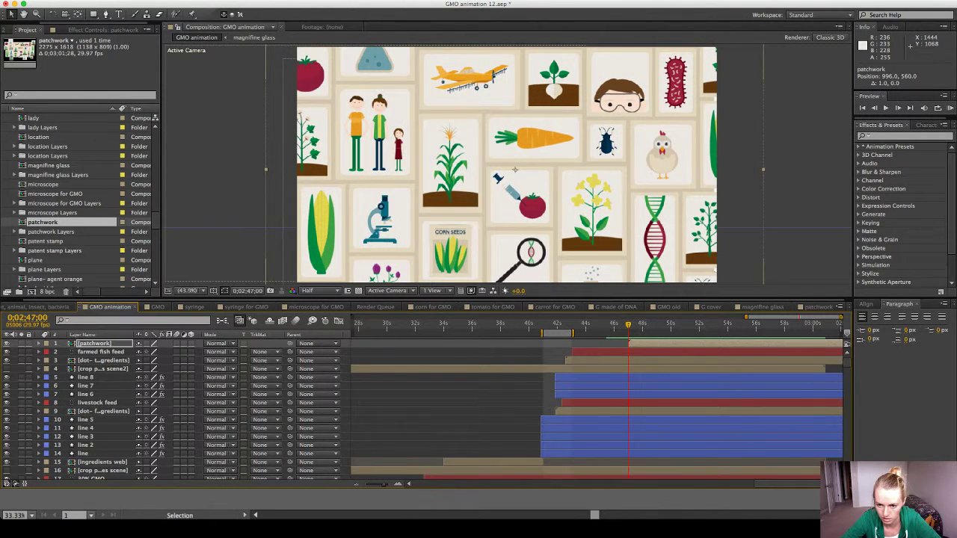
key(Right)
key(Right)
key(Right)
key(Right)
key(Right)
key(Right)
key(Right)
key(Right)
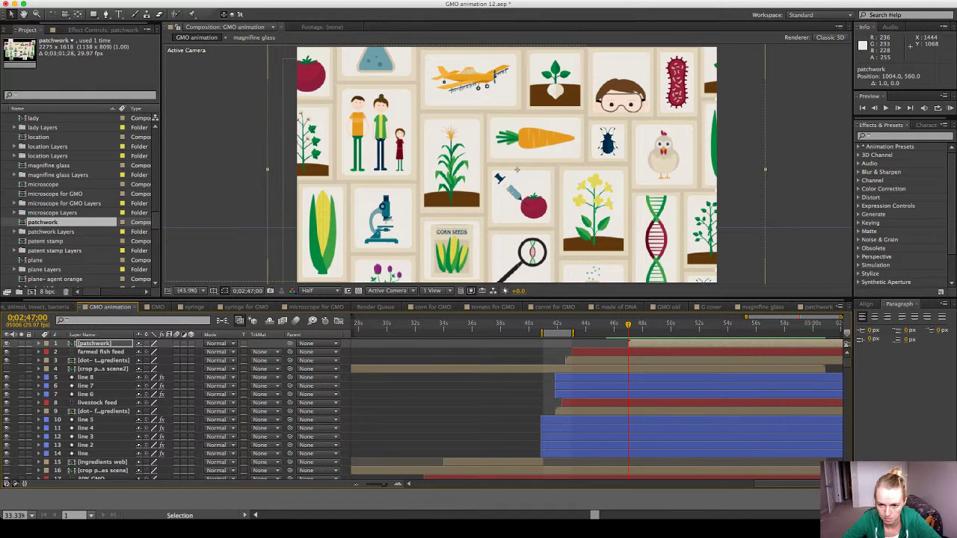
key(Right)
key(Right)
key(Right)
key(Right)
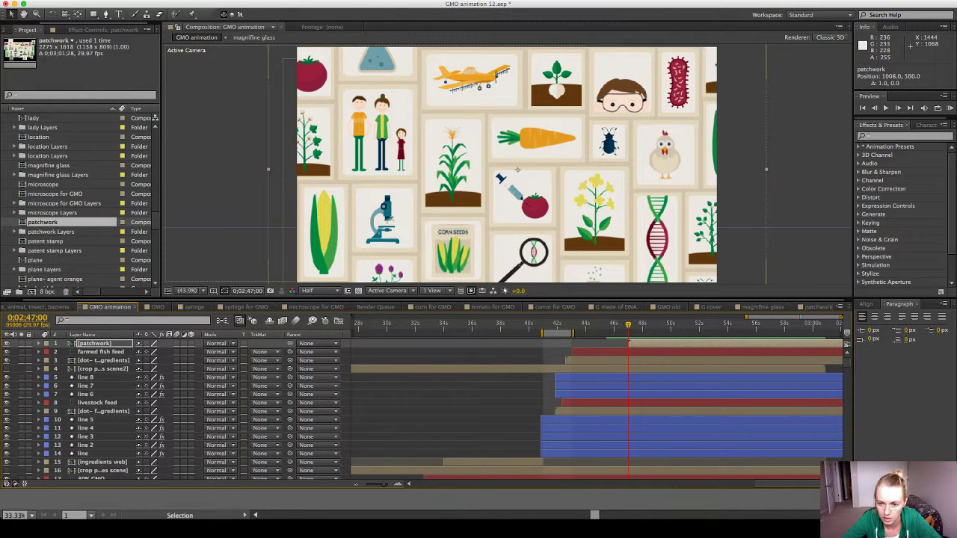
Try the patchwork layer slightly higher at position 1008, 554, and return it to 1008, 560.
key(Up)
key(Up)
key(Up)
key(Up)
key(Up)
key(Up)
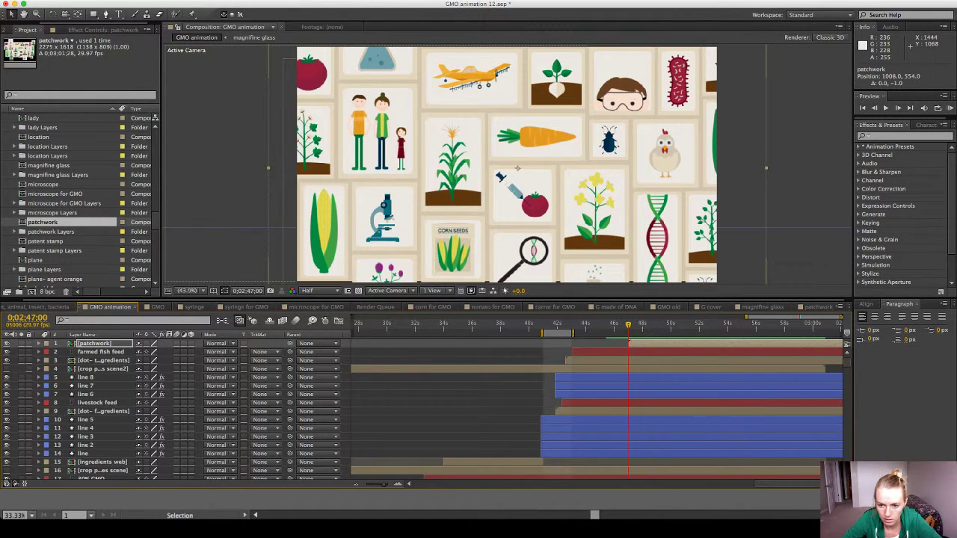
key(Down)
key(Down)
key(Down)
key(Down)
key(Down)
key(Down)
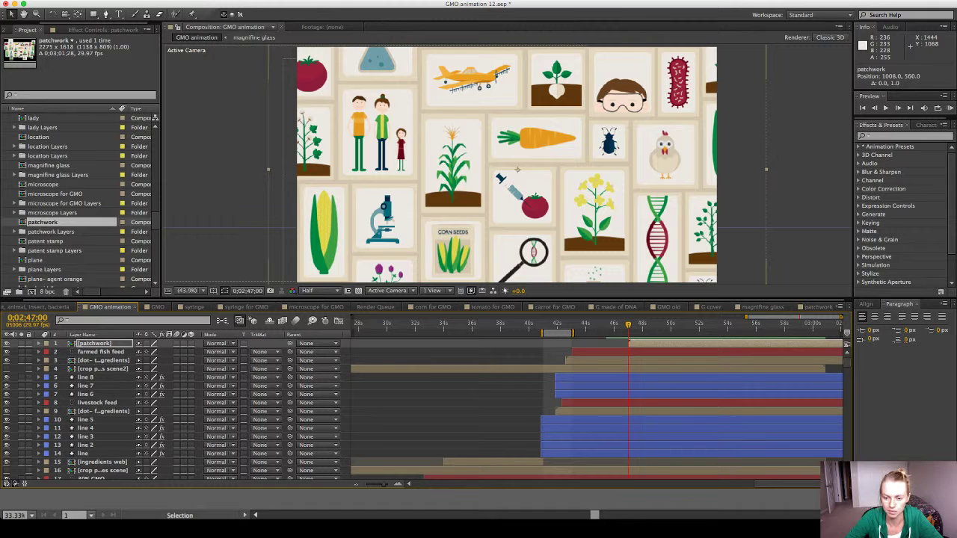
Open the patchwork composition and add the existing corn stalk composition as its top layer.
click(778, 255)
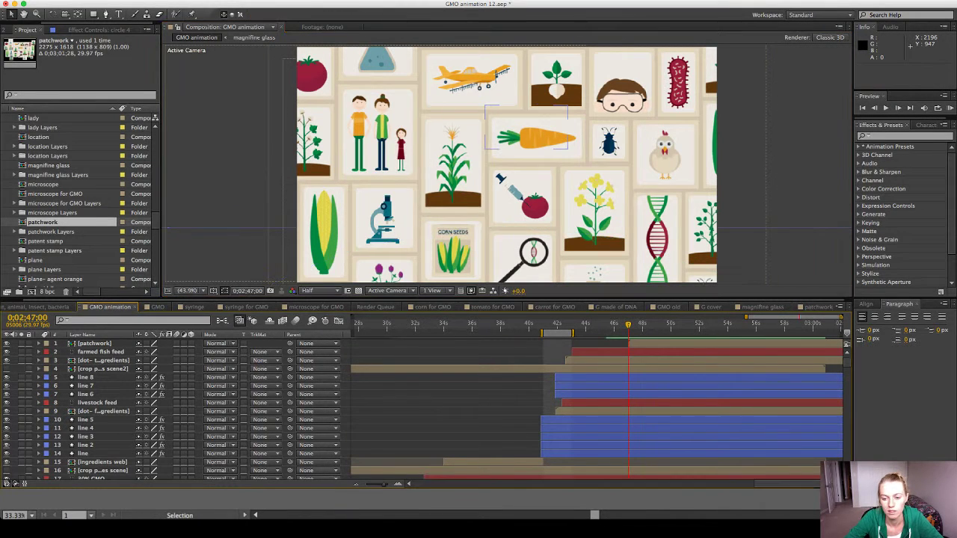
click(517, 170)
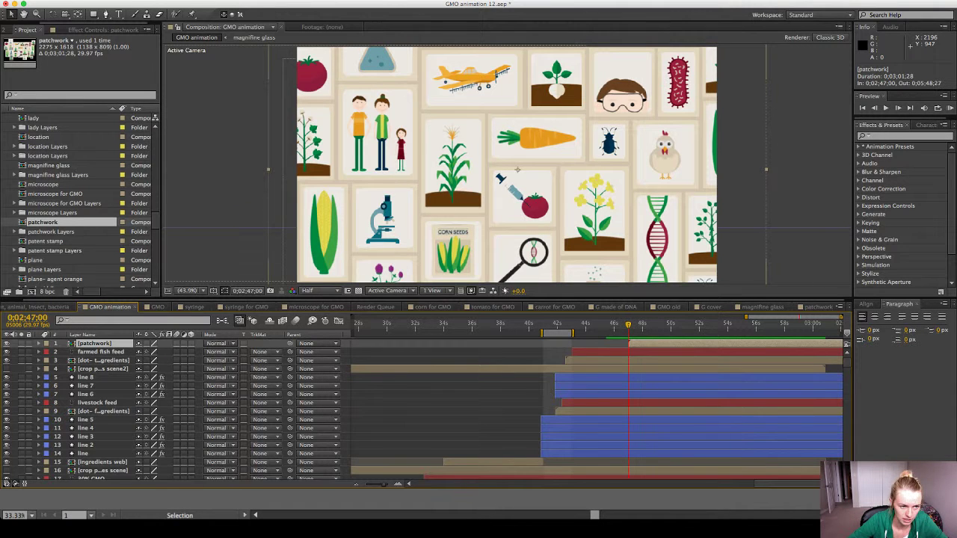
scroll(76, 198, up, 5)
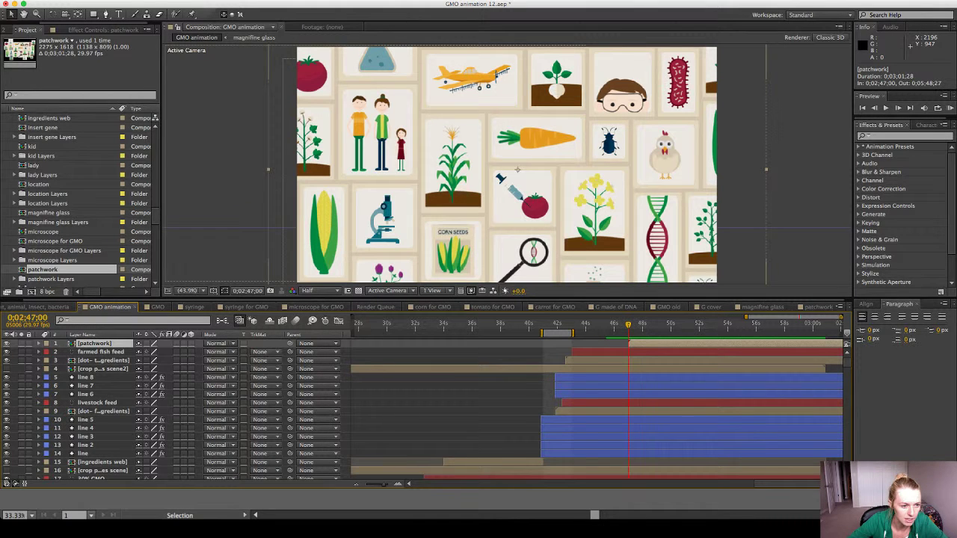
scroll(75, 201, up, 3)
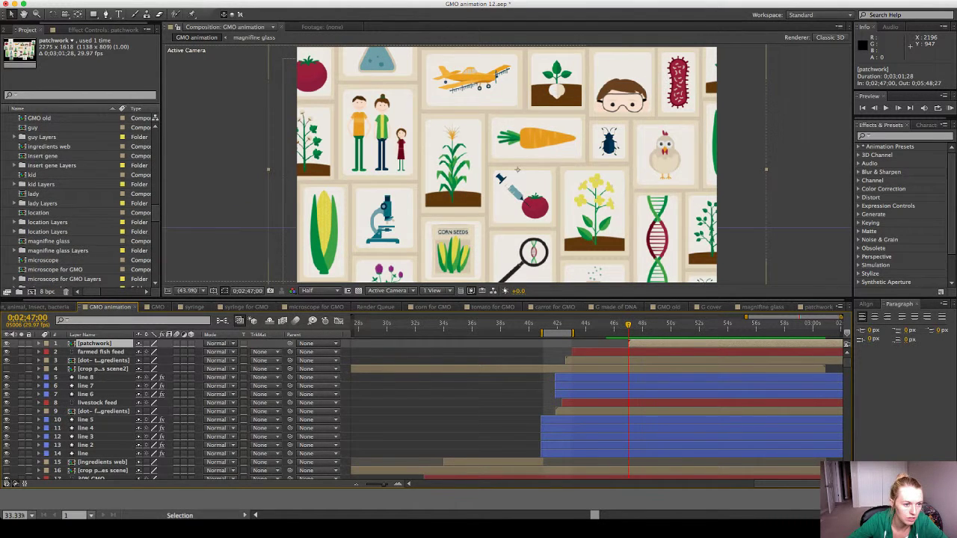
scroll(75, 199, up, 11)
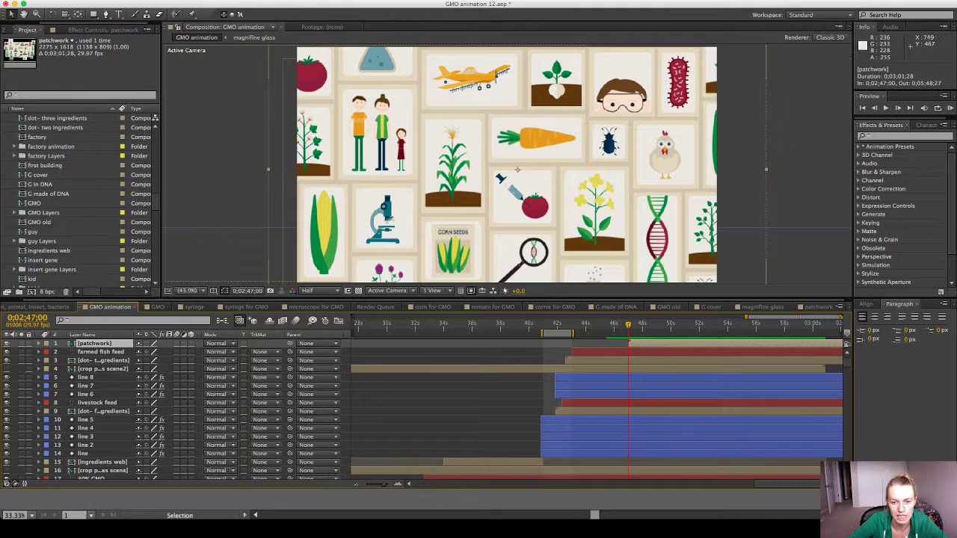
scroll(83, 201, up, 4)
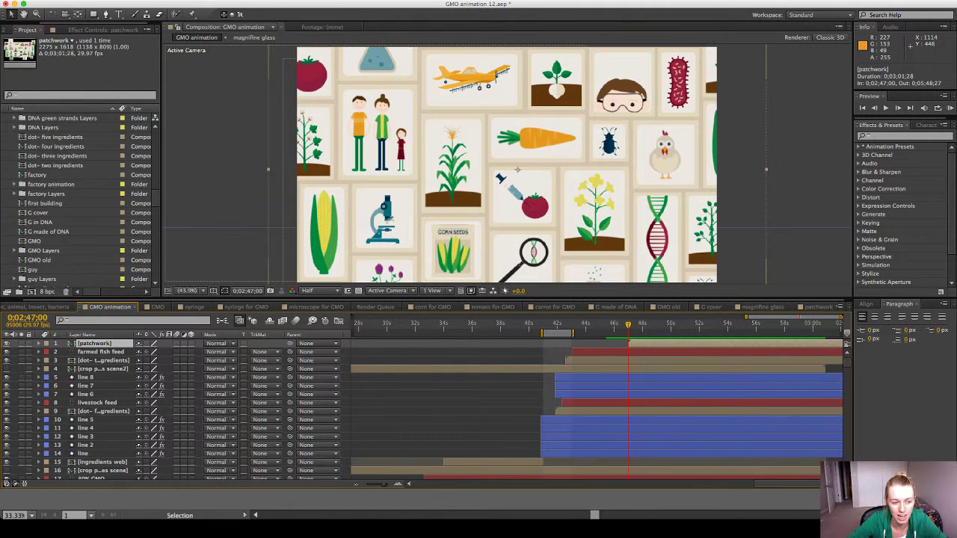
scroll(82, 201, up, 1)
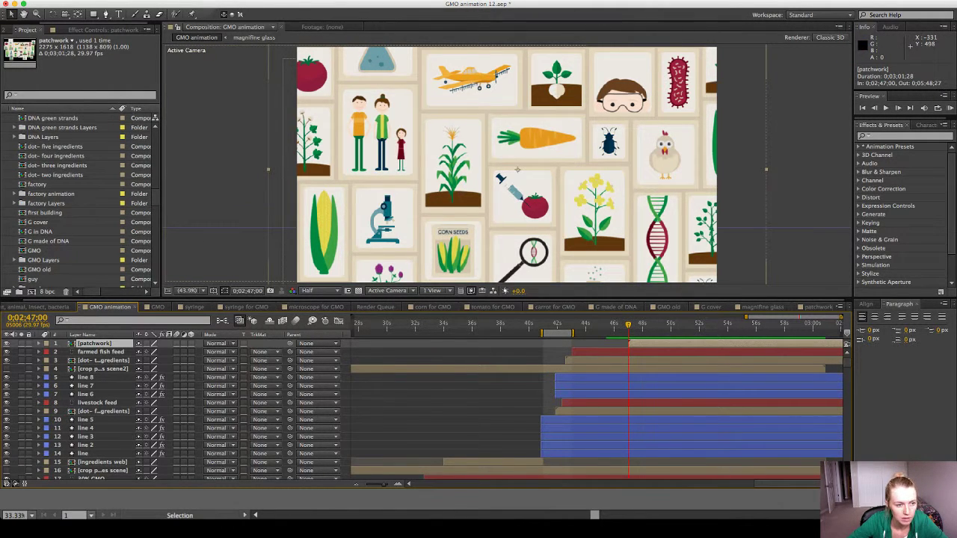
scroll(82, 202, up, 11)
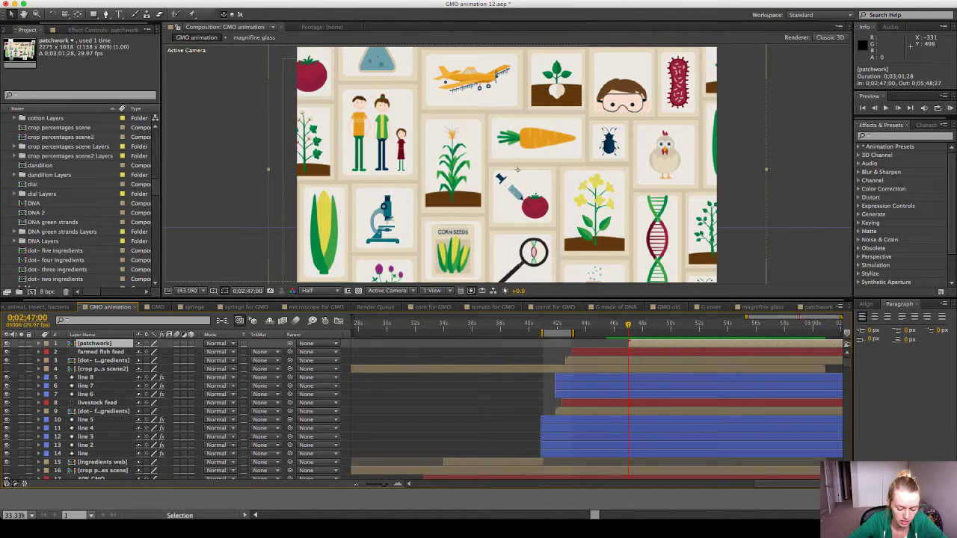
scroll(82, 201, up, 2)
scroll(89, 199, up, 4)
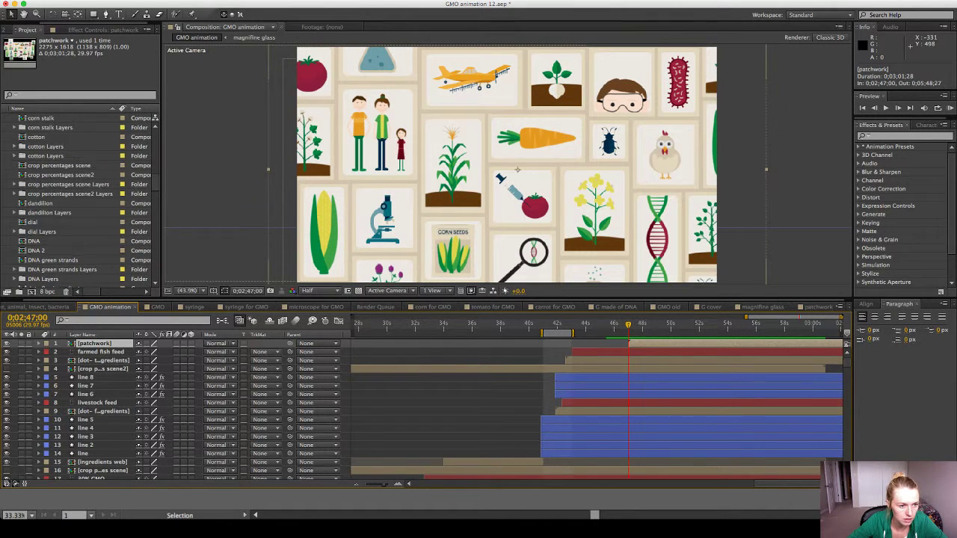
click(42, 136)
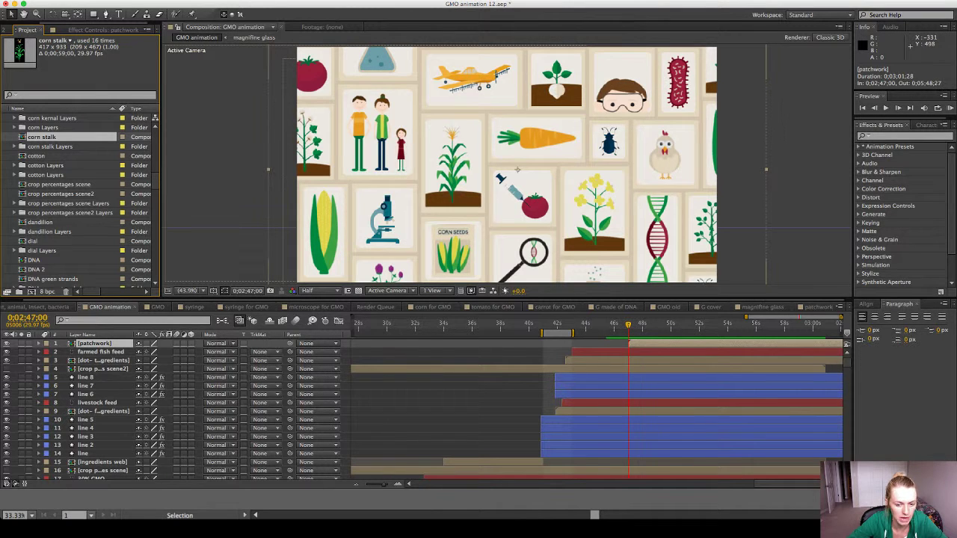
double_click(518, 170)
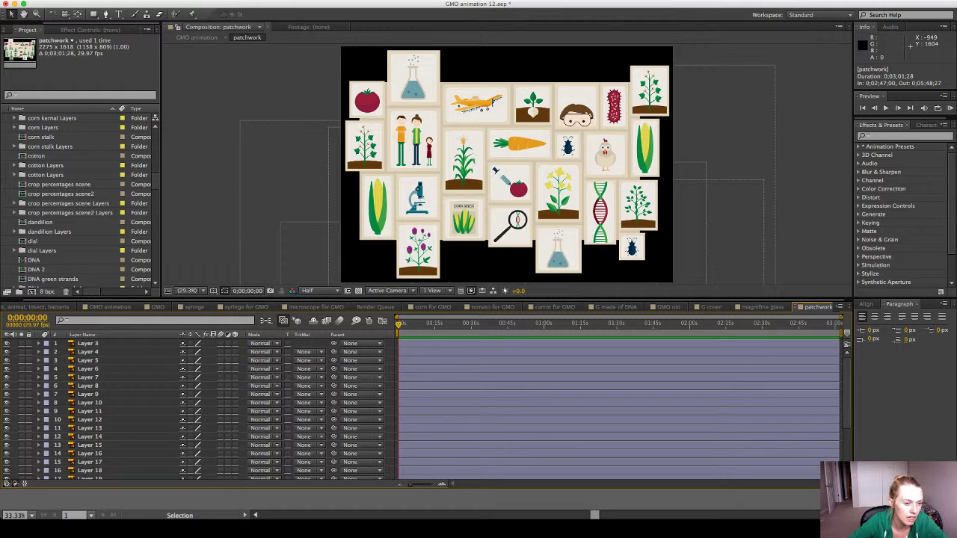
drag(42, 137, 483, 159)
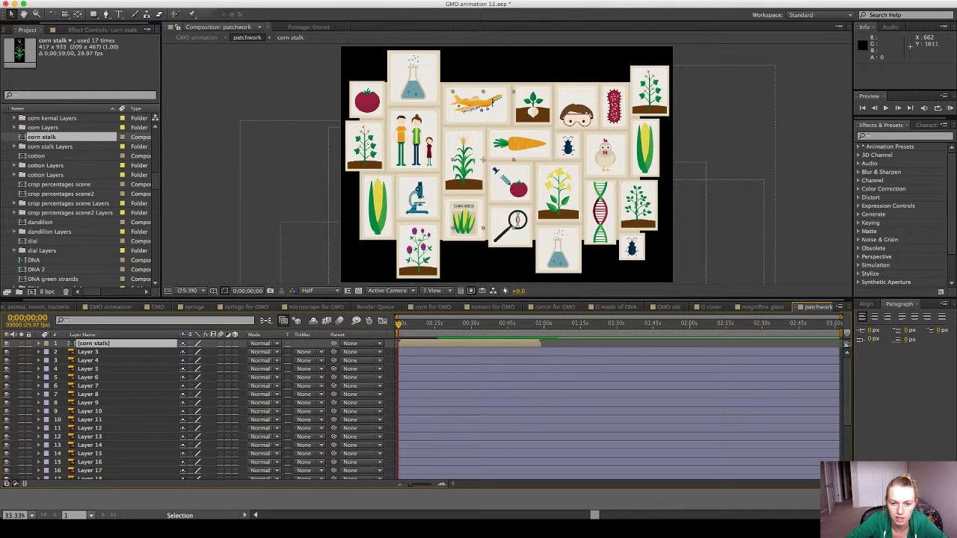
Advance to 0;00;02;14 with the timeline zoomed in, and move the corn stalk layer over the corn plant tile to position 867.1, 564.6.
key(space)
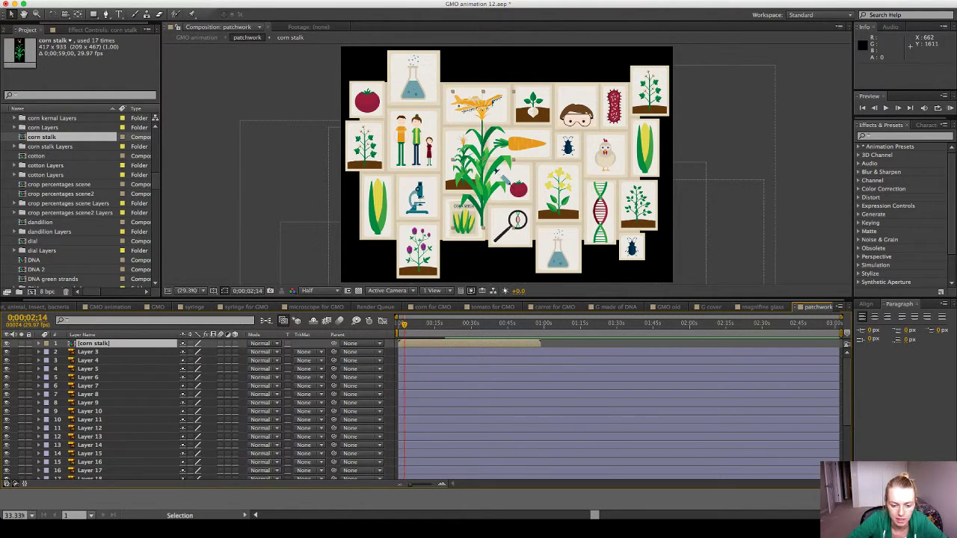
drag(840, 317, 463, 317)
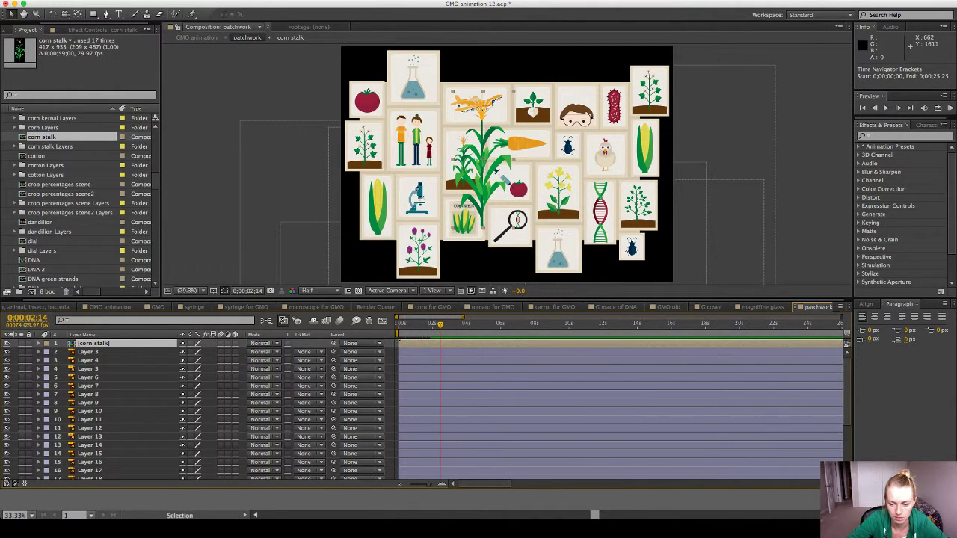
key(super+Tab)
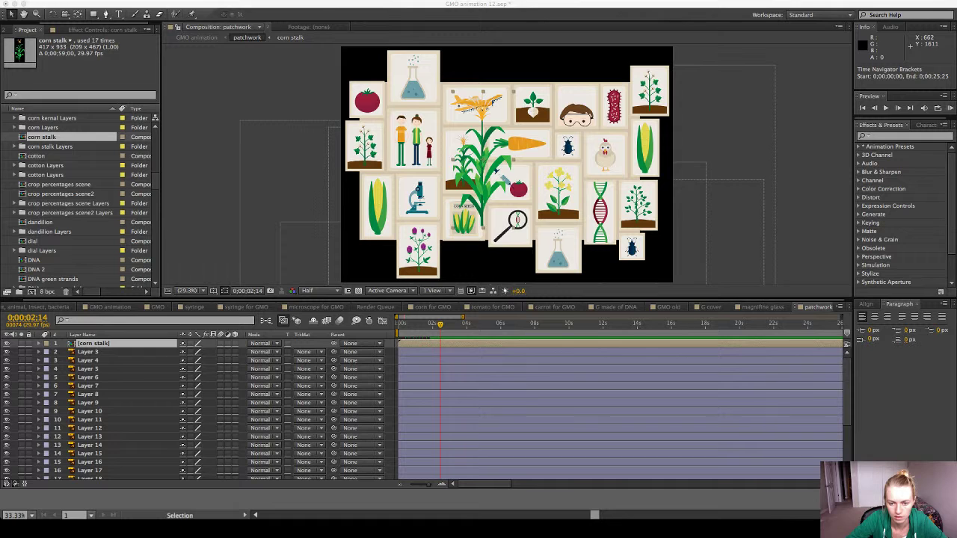
key(super+Tab)
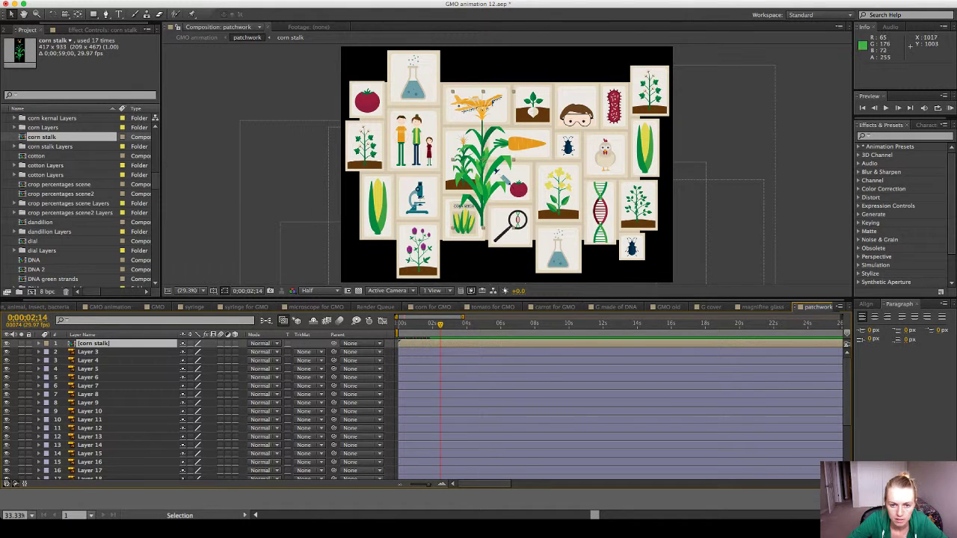
click(482, 188)
drag(482, 188, 469, 178)
scroll(462, 176, up, 3)
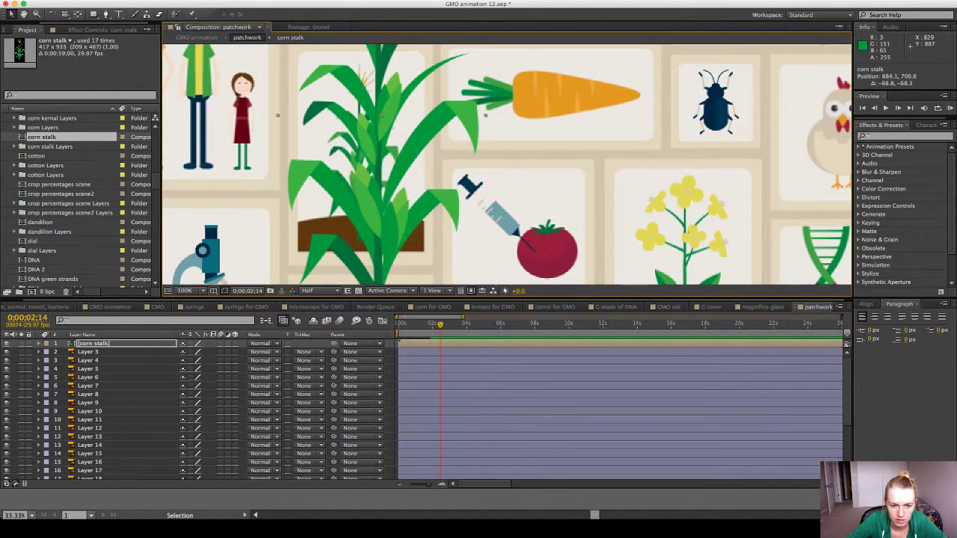
drag(376, 218, 367, 147)
Scale the corn stalk layer to 40% and stand it in the tile's brown soil at position 841.1, 781.6.
key(s)
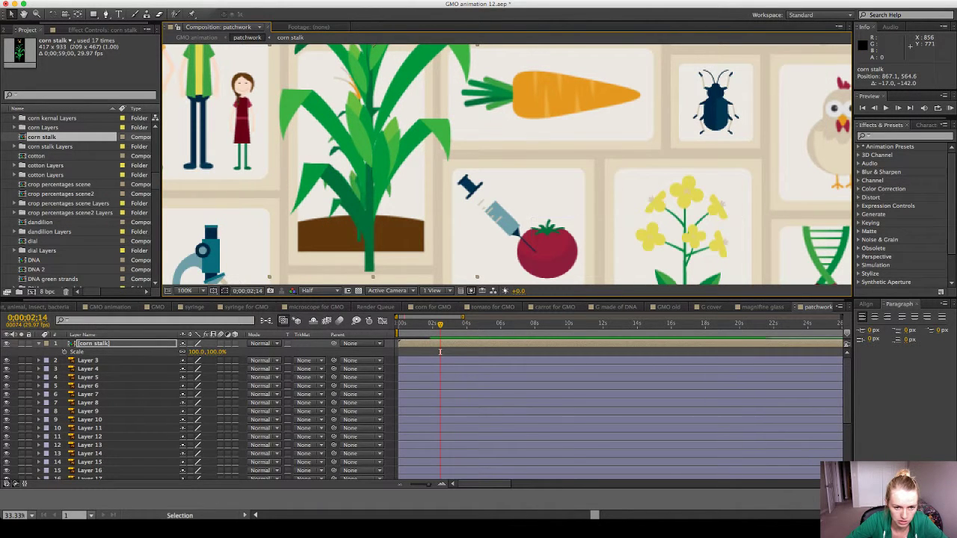
drag(195, 353, 177, 352)
drag(372, 130, 356, 180)
drag(195, 352, 189, 353)
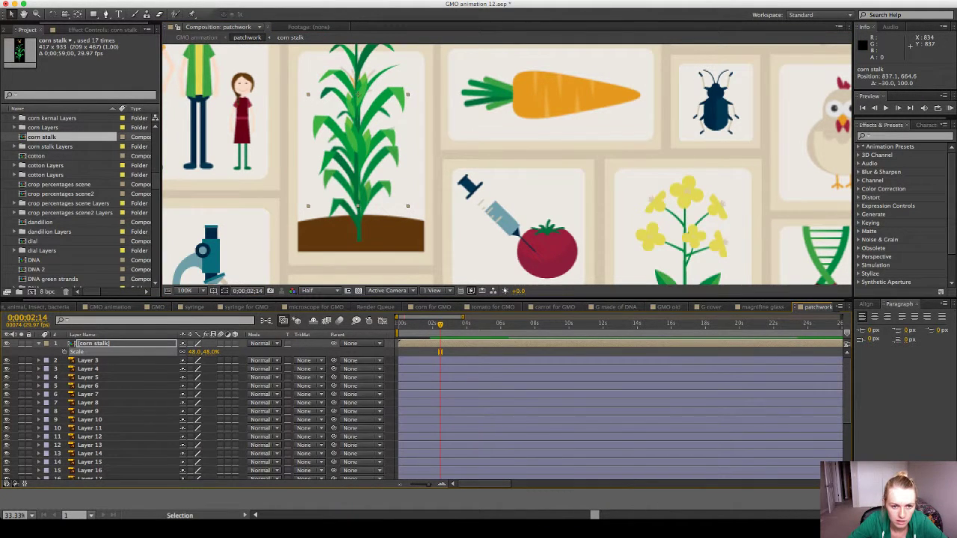
drag(358, 140, 361, 178)
drag(196, 351, 190, 351)
drag(363, 191, 363, 210)
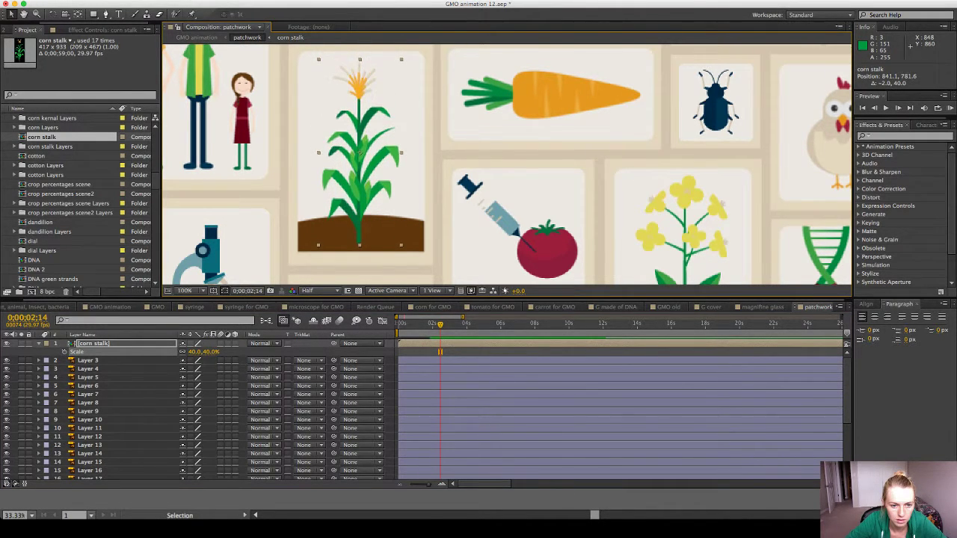
key(comma)
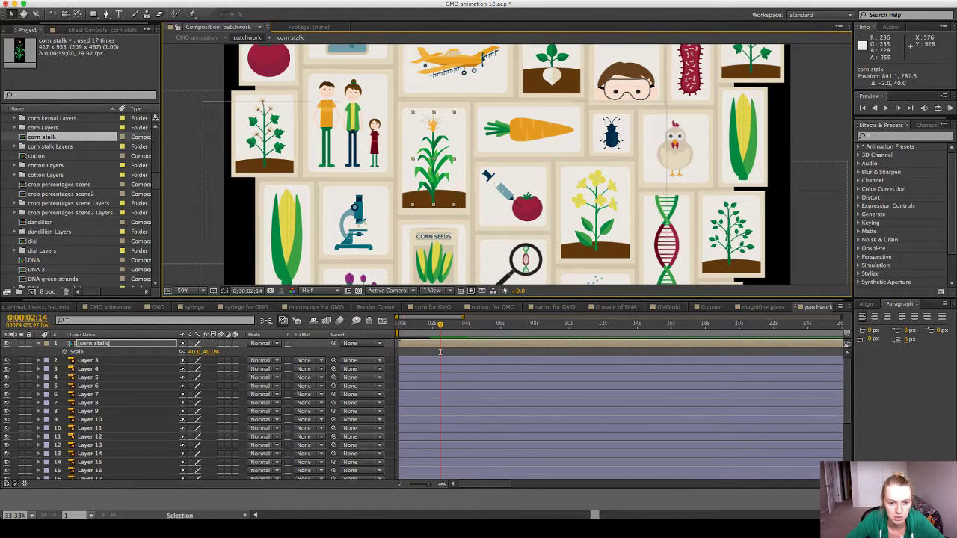
key(period)
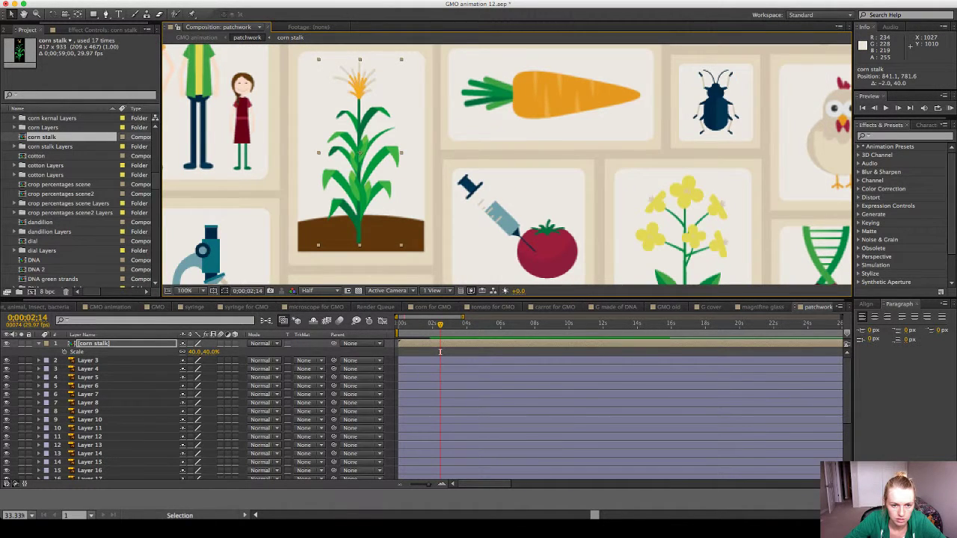
drag(440, 325, 428, 325)
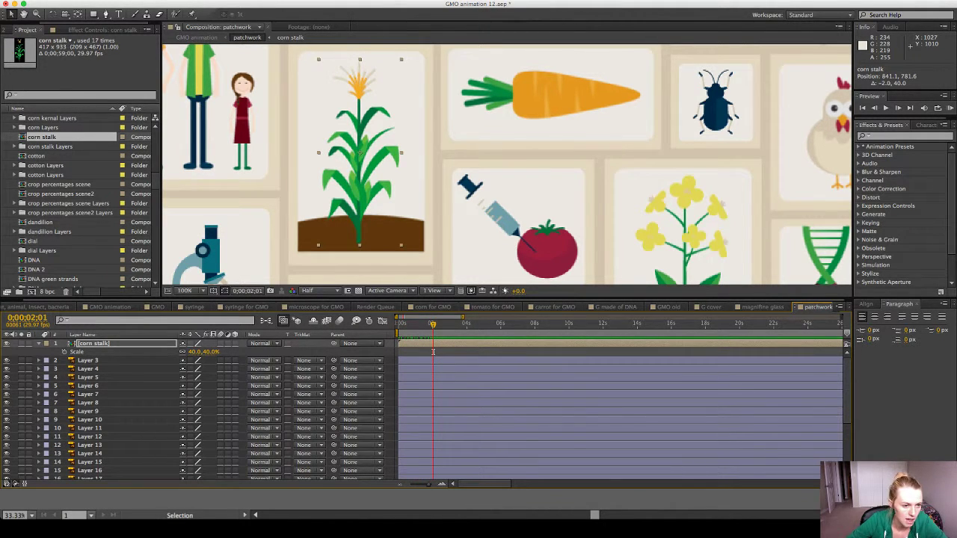
key(s)
Add the carrot for GMO composition as the top layer of patchwork, placed just below the carrot tile.
scroll(80, 202, up, 5)
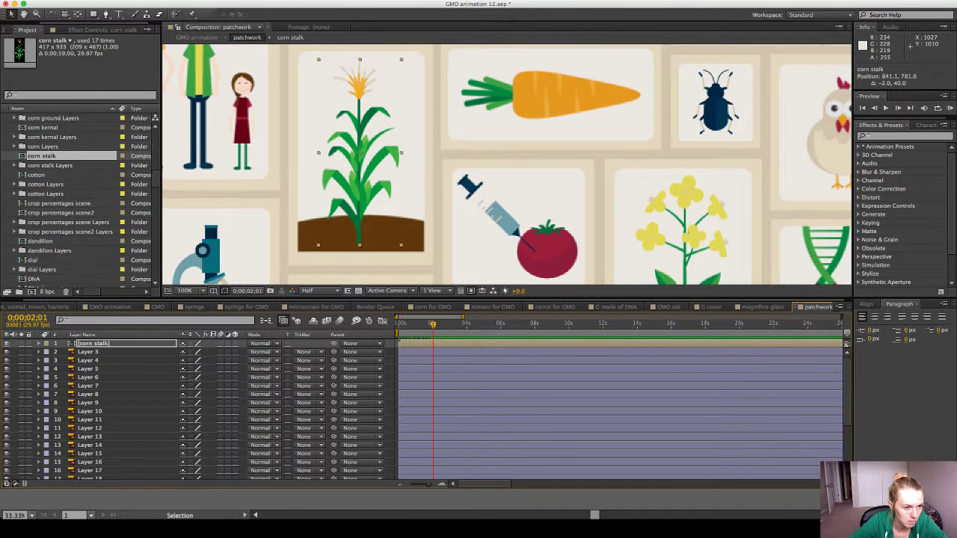
scroll(80, 202, up, 4)
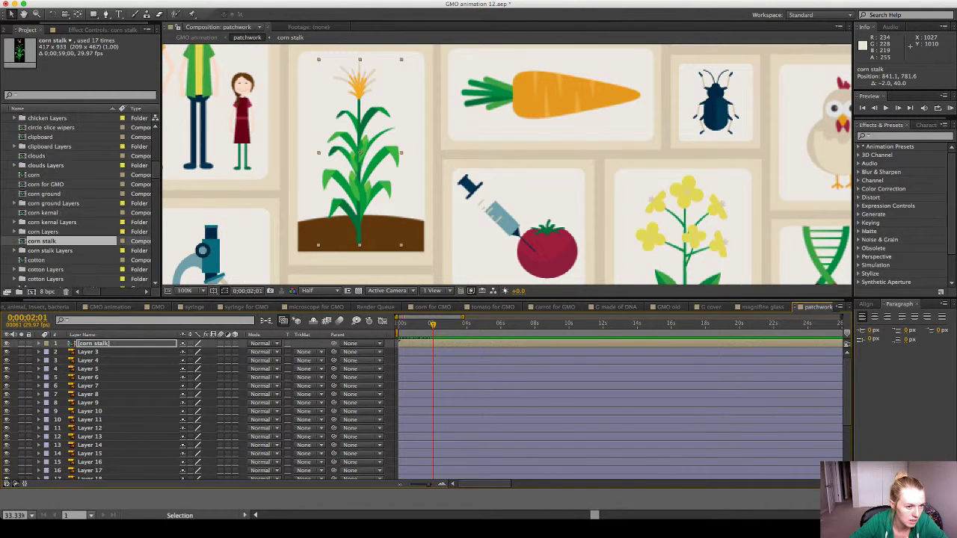
scroll(80, 202, up, 1)
click(48, 137)
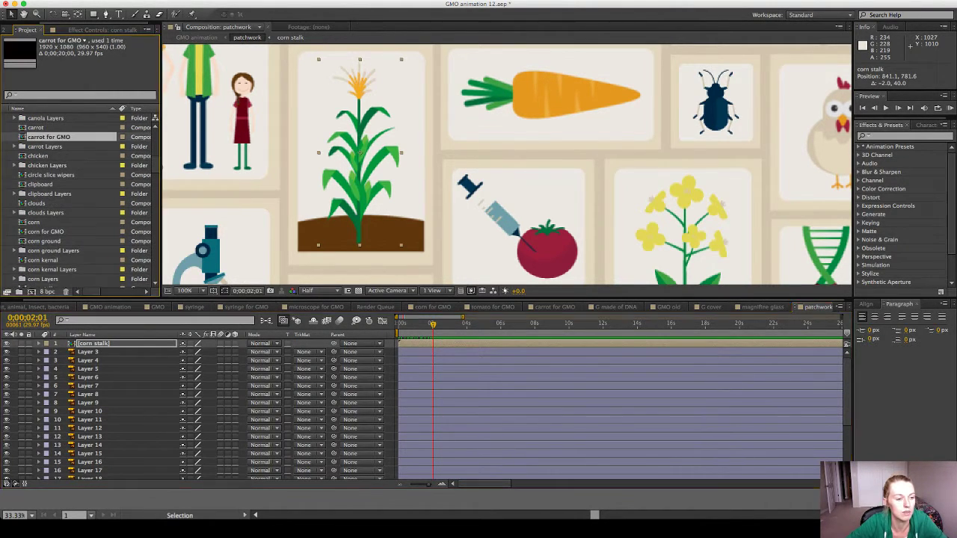
drag(48, 137, 516, 166)
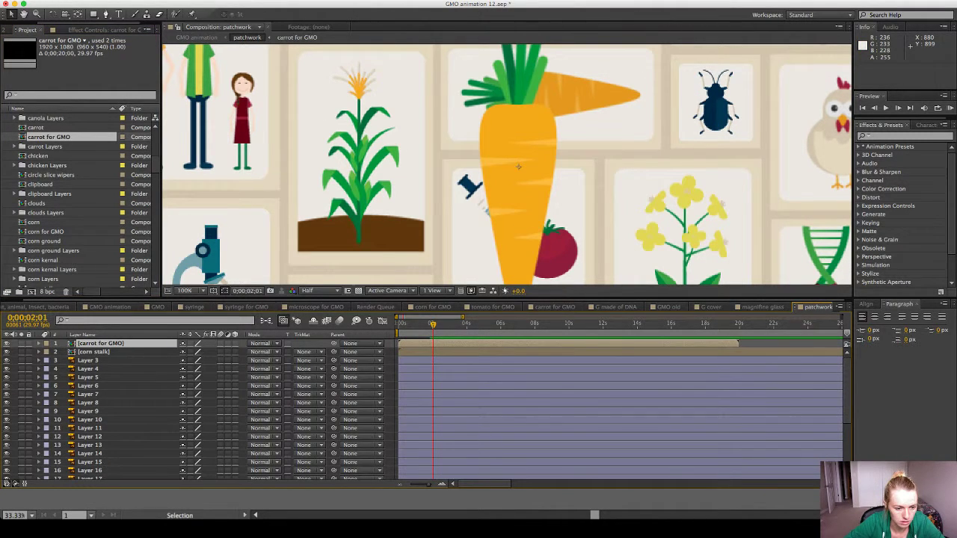
Rotate the carrot for GMO layer to -90° so it points the same way as the carrot in the tile.
key(r)
click(196, 352)
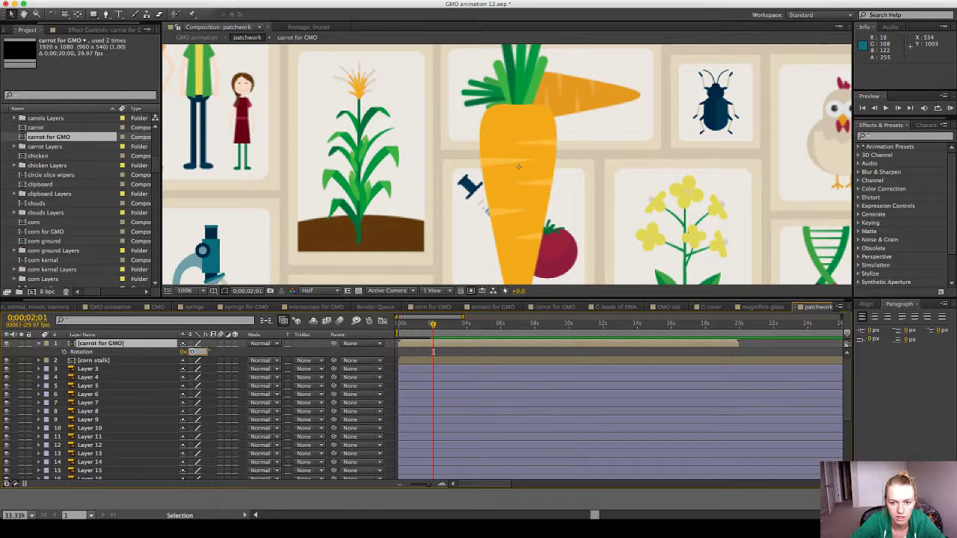
key(Return)
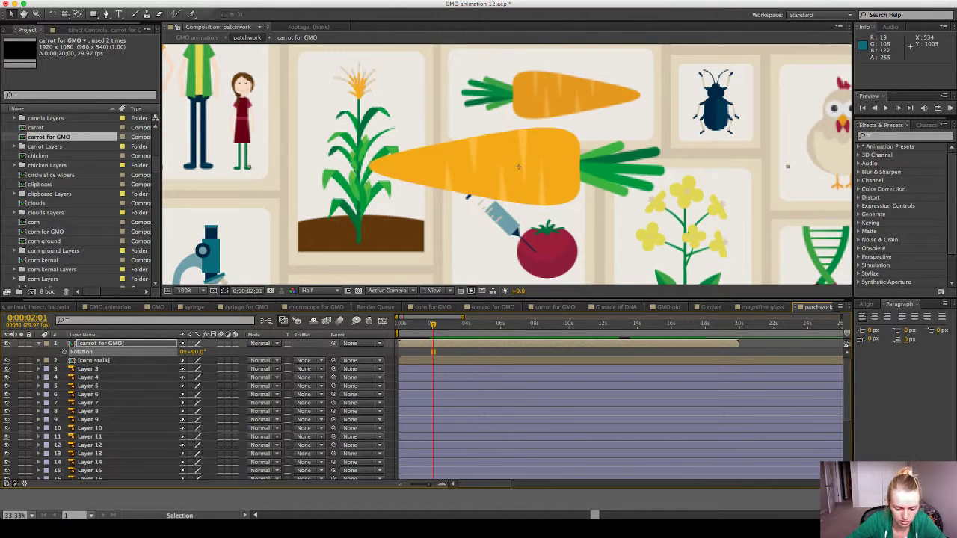
click(196, 352)
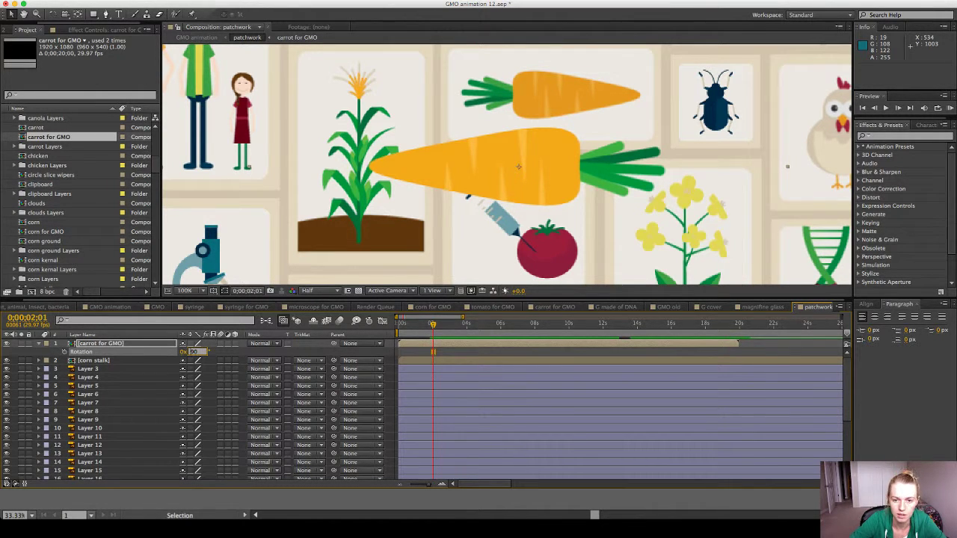
text(-90)
key(Return)
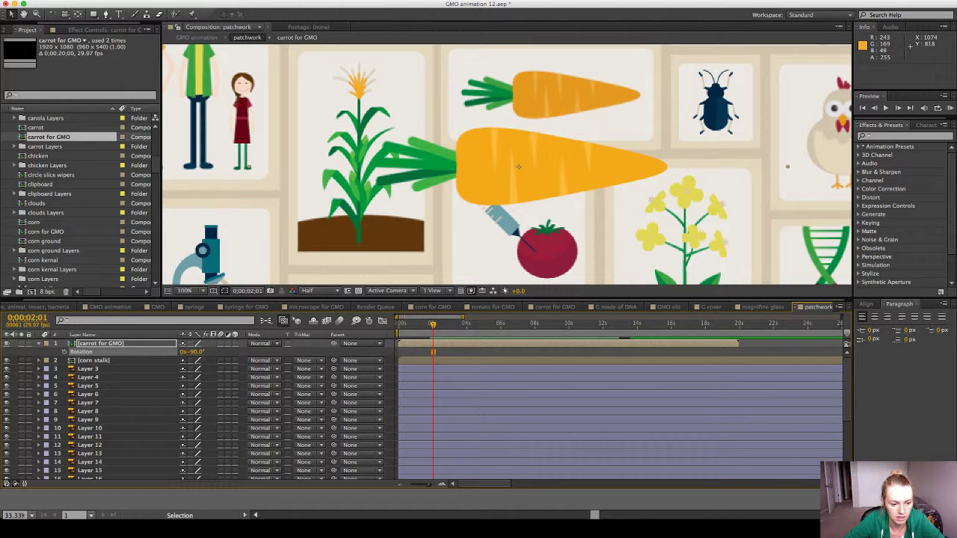
Scale the carrot for GMO layer to 61% and place it exactly over the tile's carrot at position 1222, 666.
key(s)
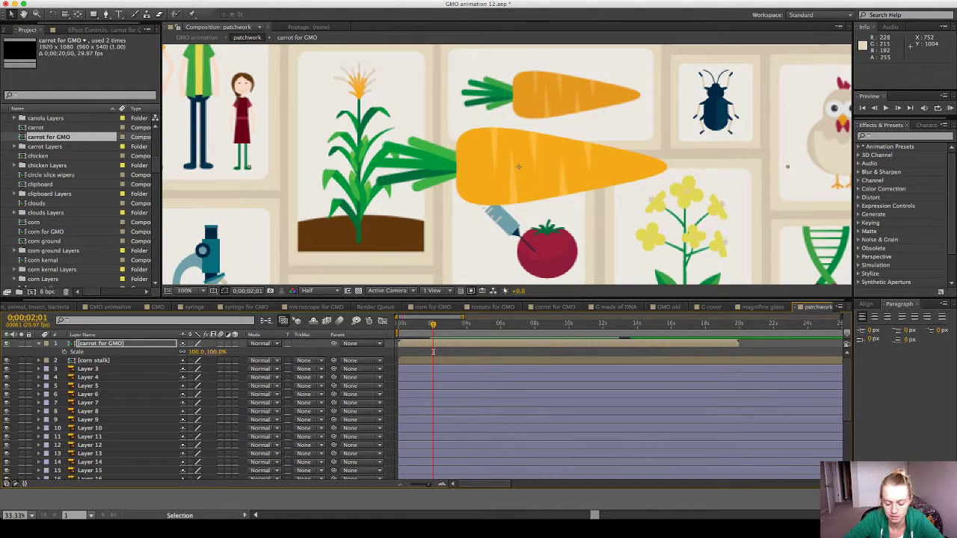
drag(196, 352, 182, 352)
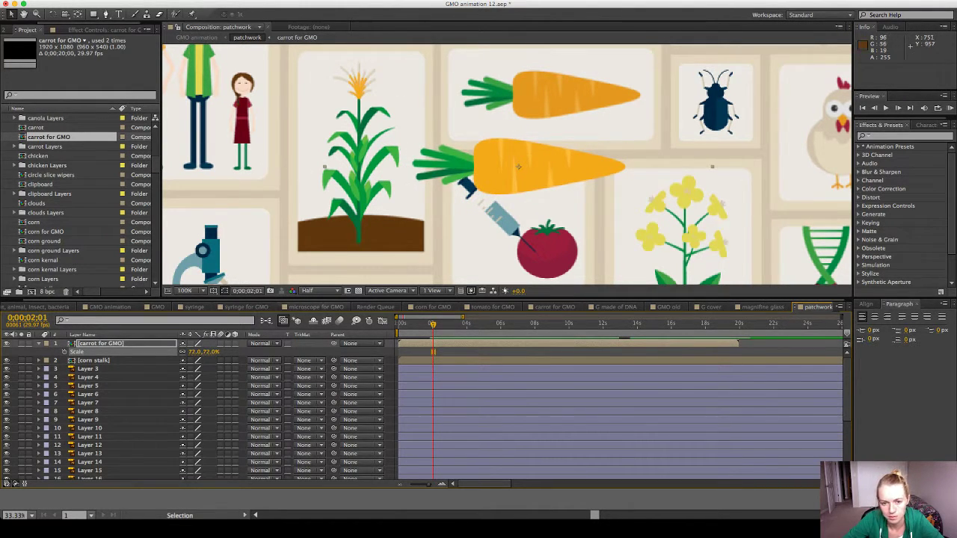
drag(518, 167, 558, 102)
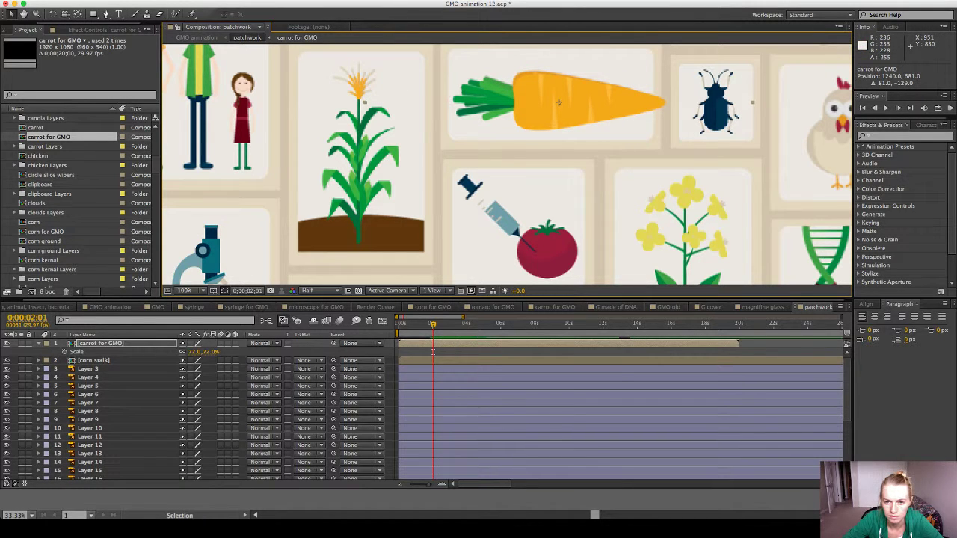
drag(196, 352, 189, 352)
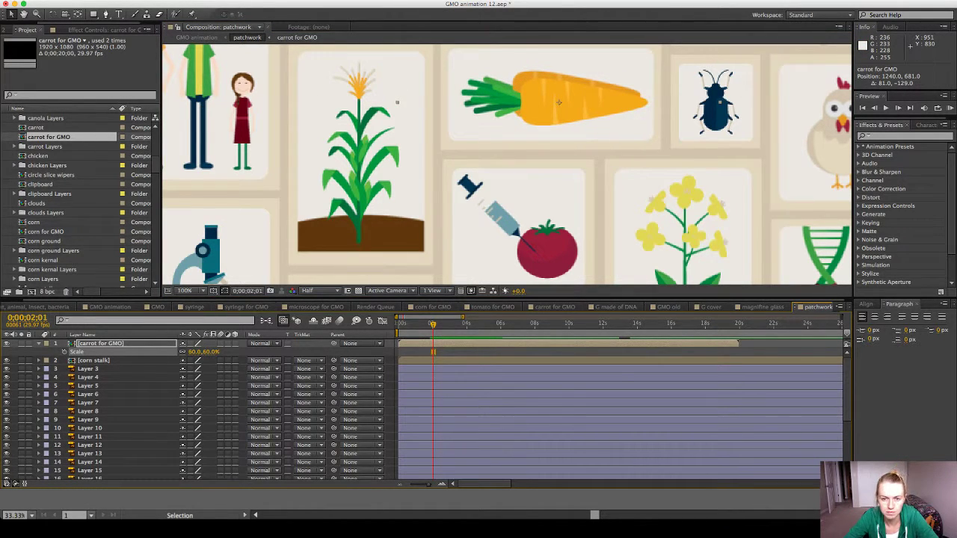
drag(579, 115, 549, 95)
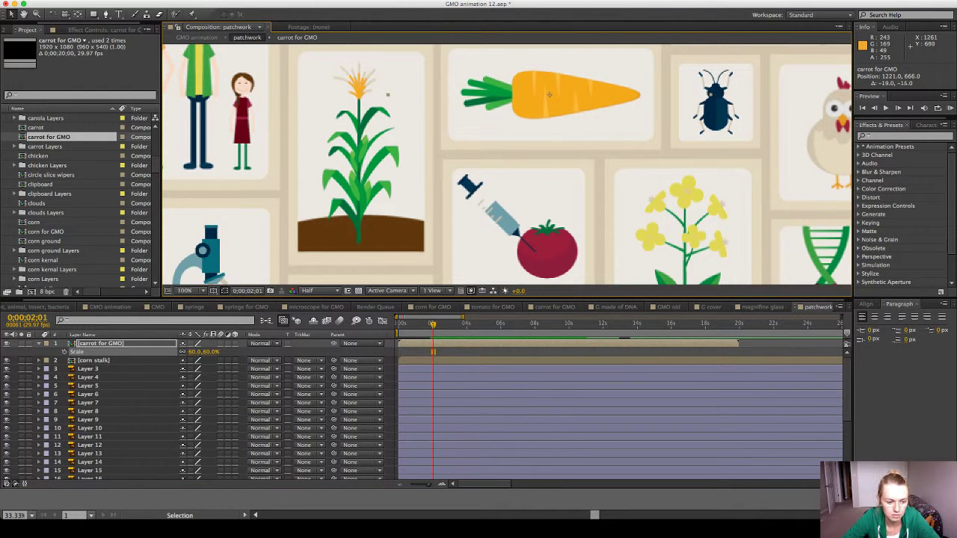
click(214, 352)
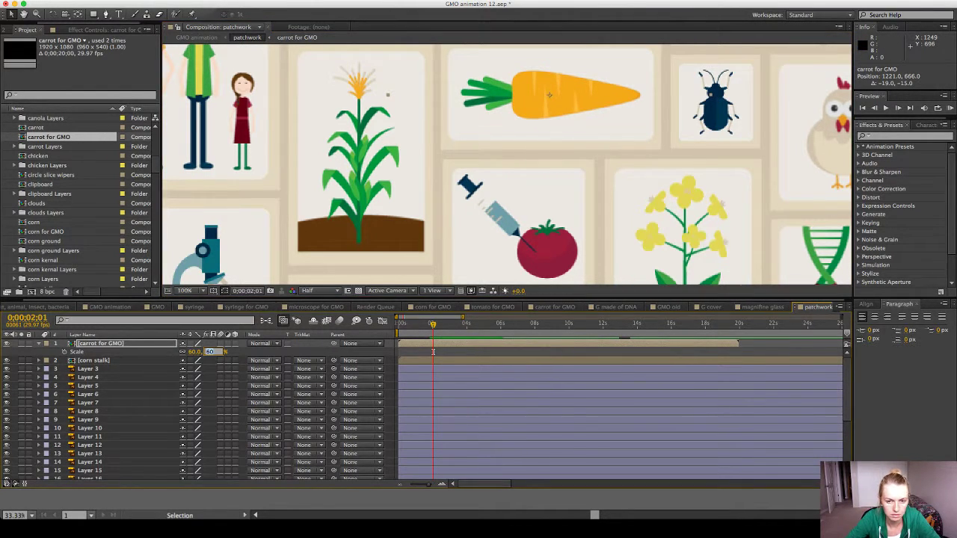
text(61)
key(Return)
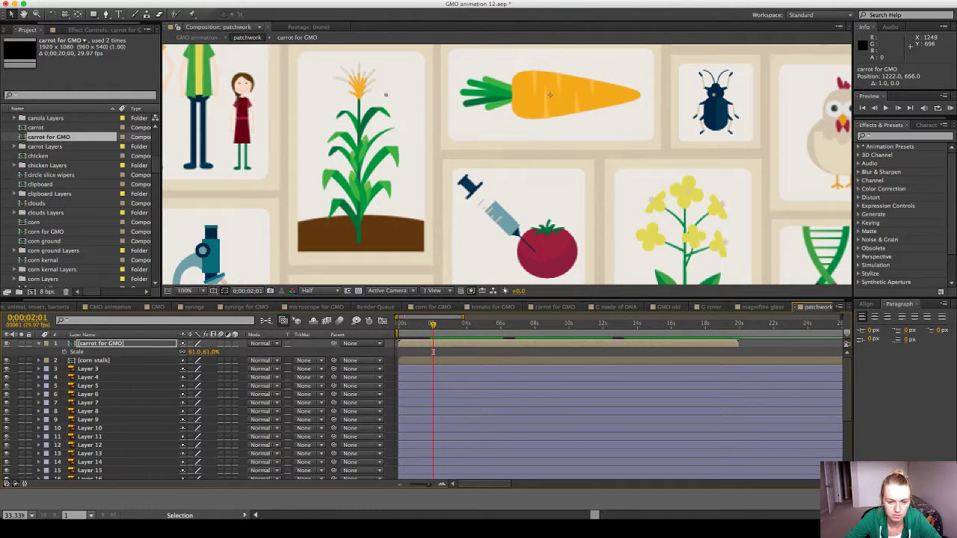
Preview the patchwork composition from its start to check the carrot's animation.
key(space)
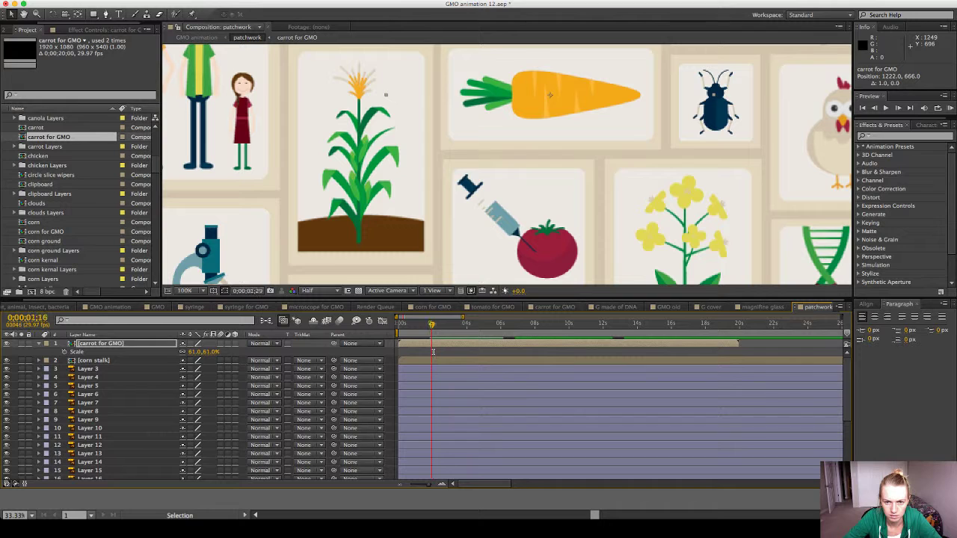
key(Home)
key(space)
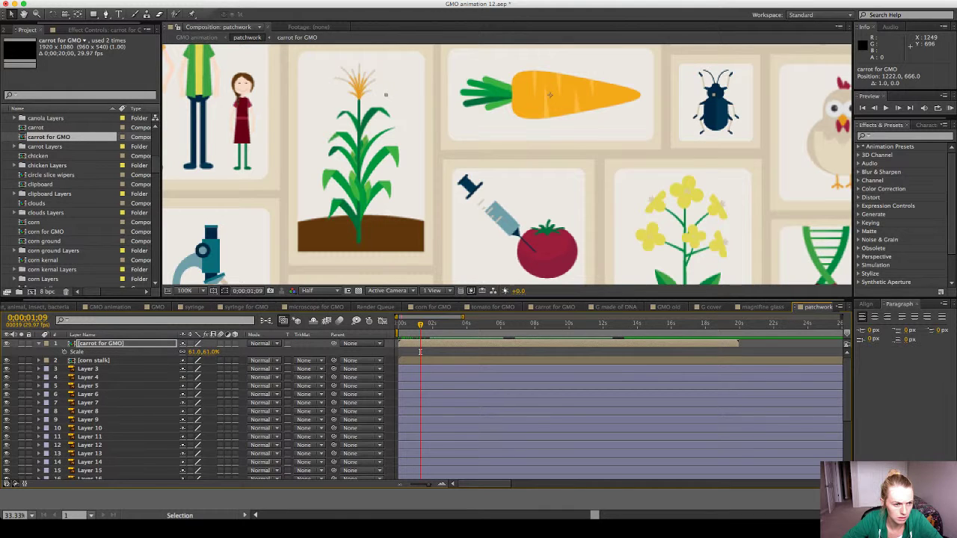
Add the syringe composition as the top layer of patchwork, placed over the syringe and tomato tile.
scroll(75, 198, up, 3)
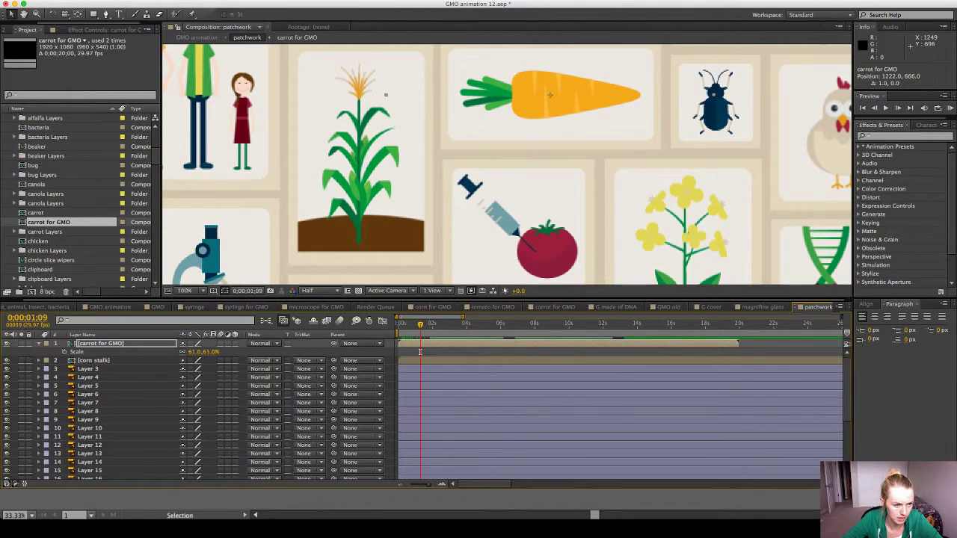
click(33, 165)
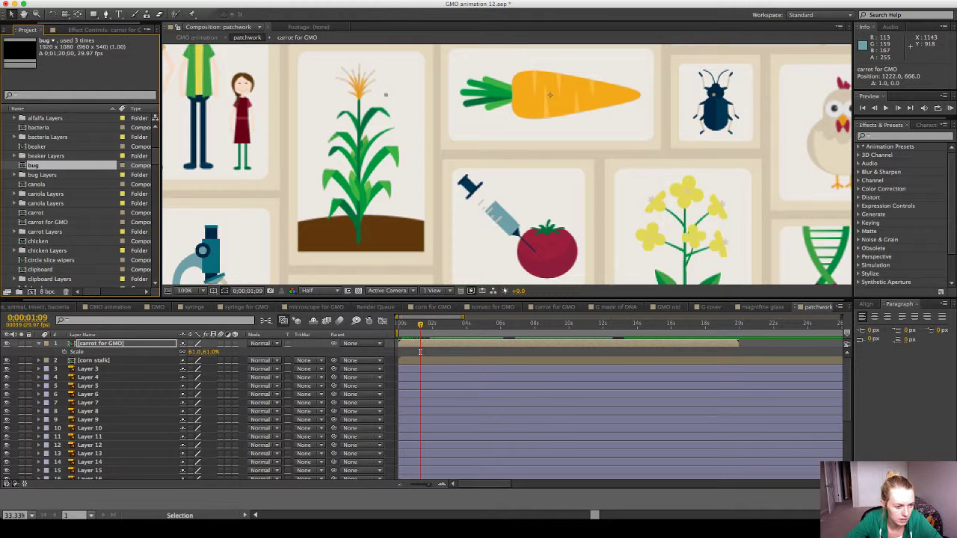
scroll(80, 202, up, 3)
scroll(80, 202, down, 10)
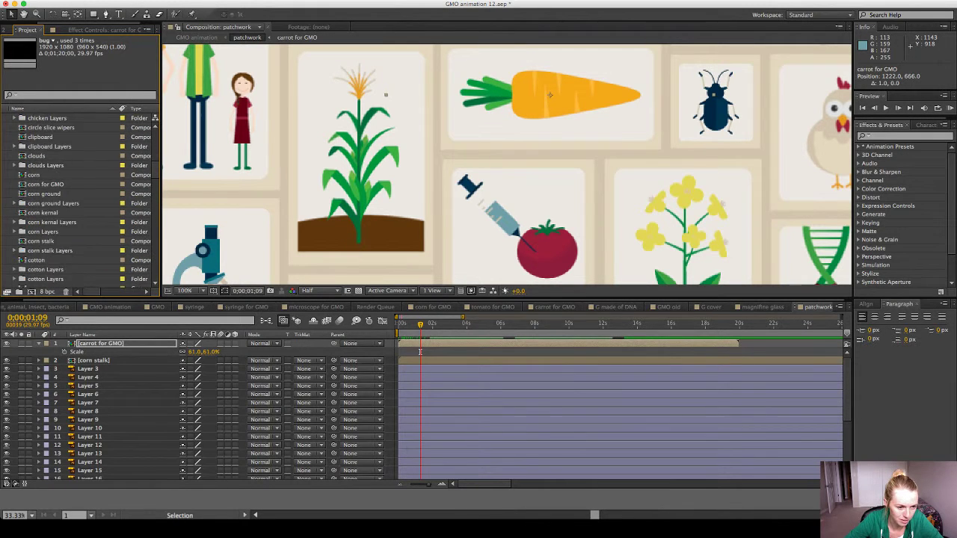
scroll(80, 202, down, 10)
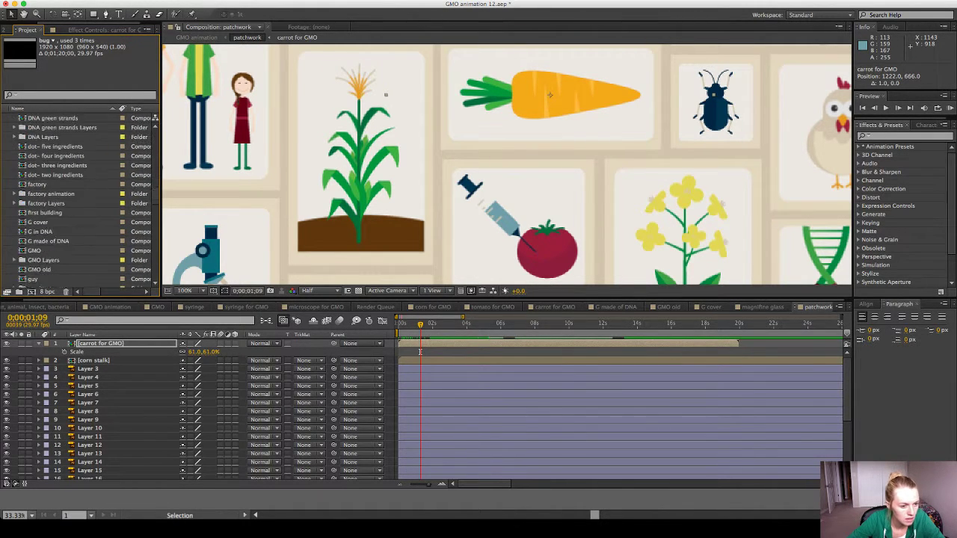
scroll(81, 201, down, 10)
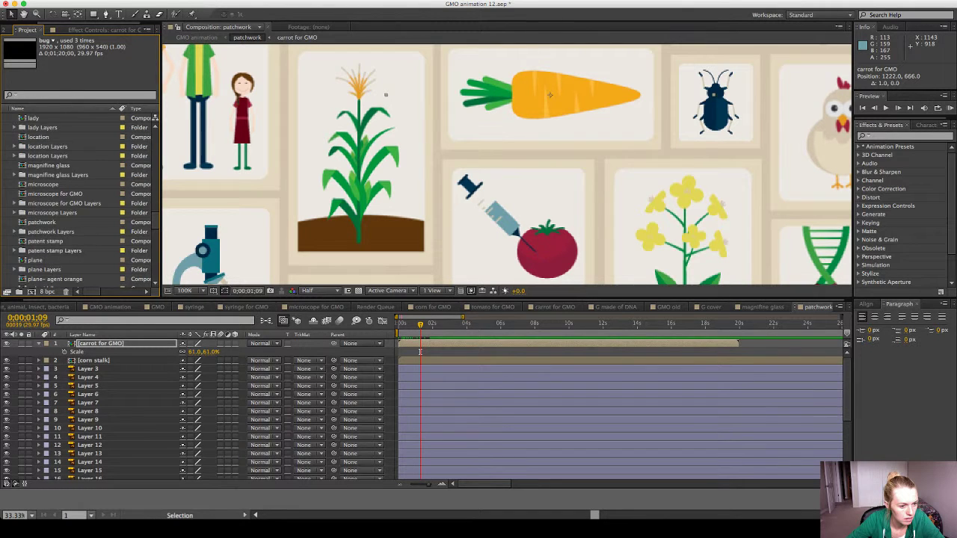
scroll(81, 202, down, 7)
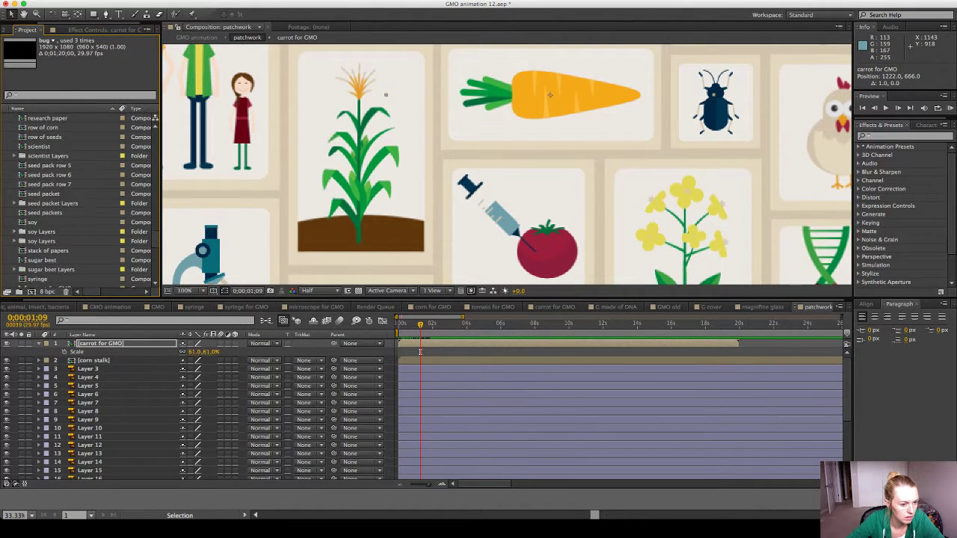
click(46, 269)
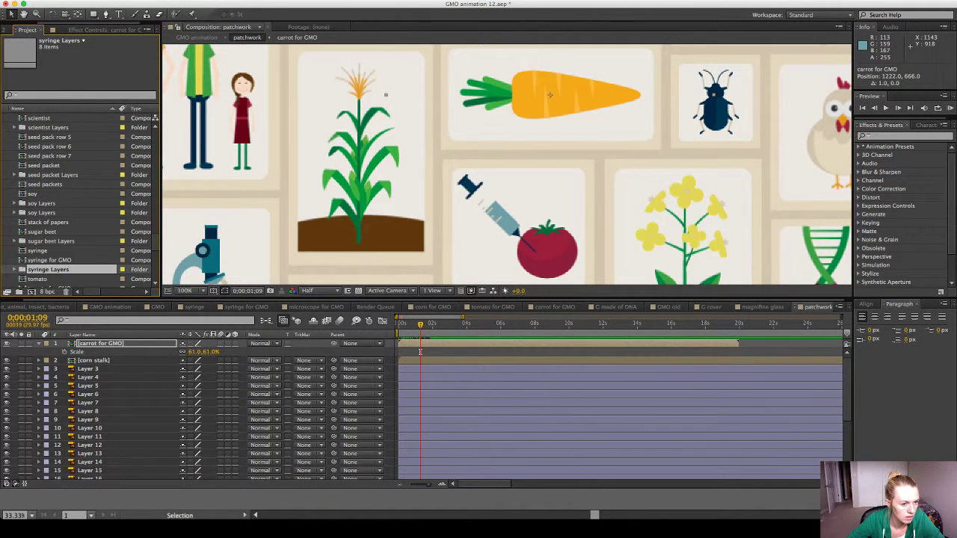
click(38, 250)
drag(550, 95, 518, 221)
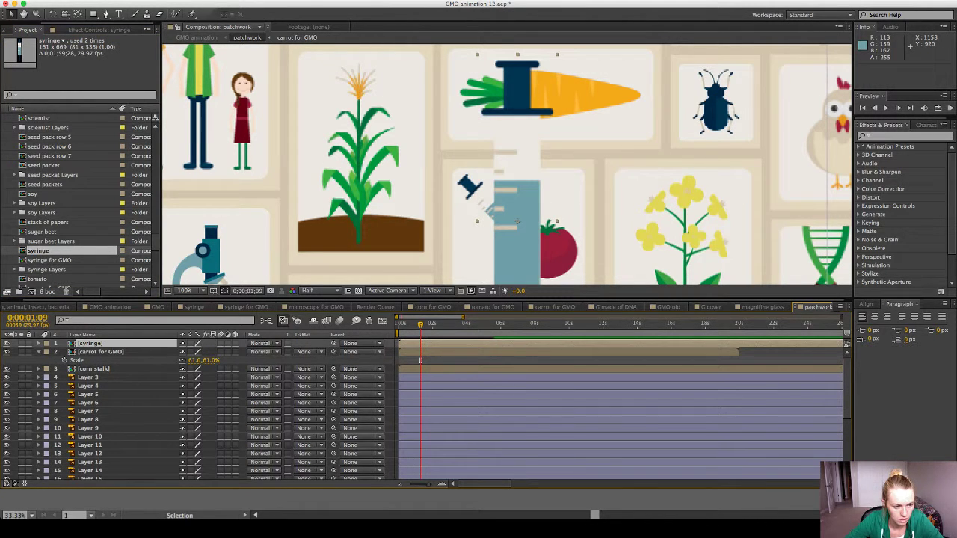
Scale the syringe layer to 42% and rotate it to -44°.
key(s)
drag(197, 351, 180, 352)
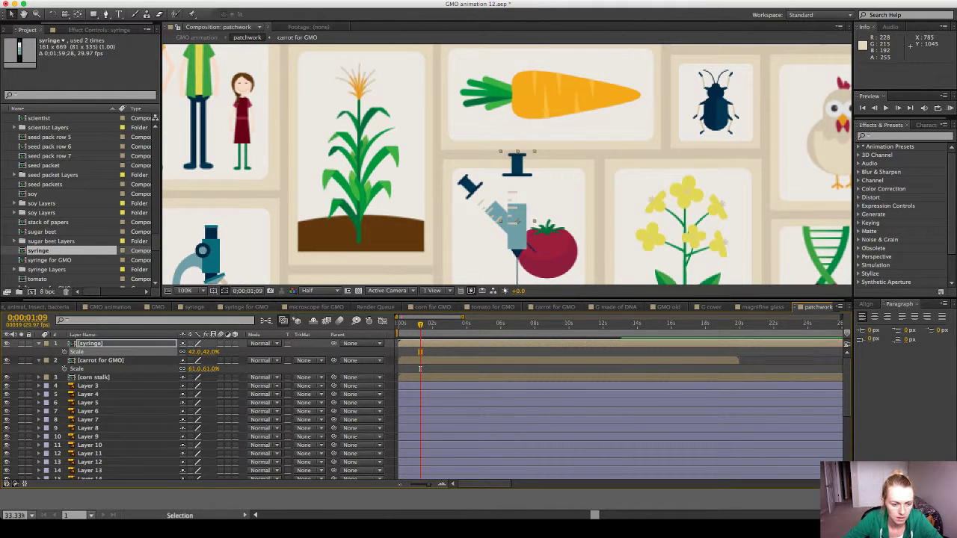
key(r)
drag(191, 351, 154, 352)
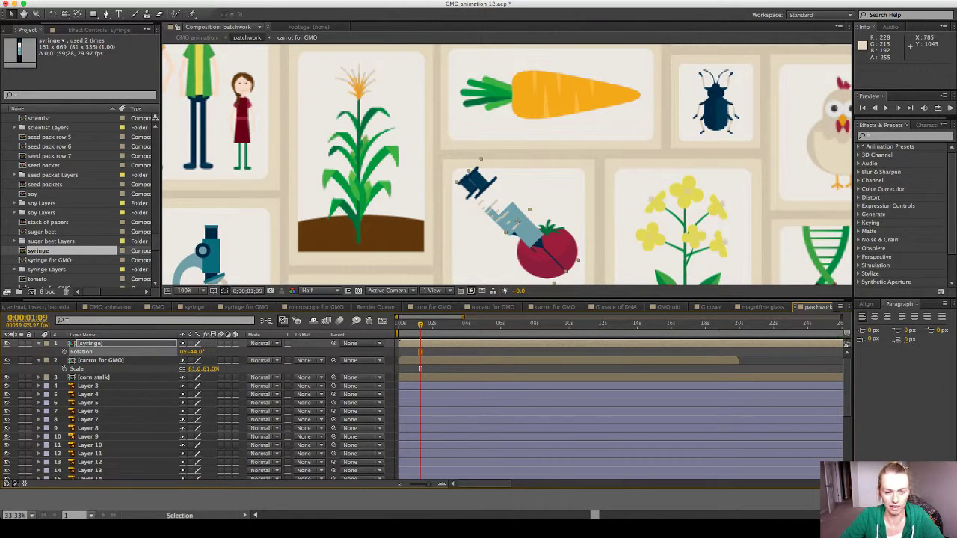
Reduce the syringe layer's scale to 33% and place it over the tile's drawn syringe at position 1121, 910.
drag(536, 237, 533, 215)
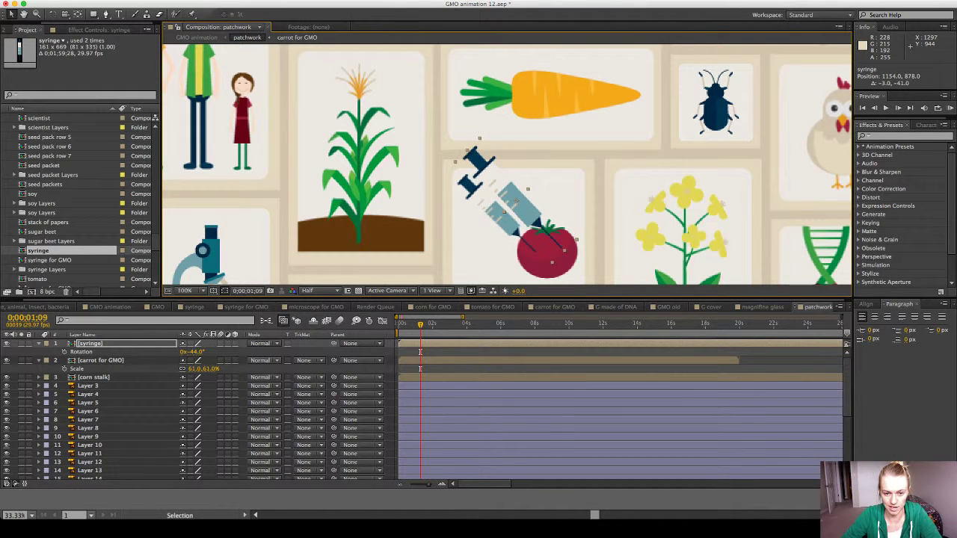
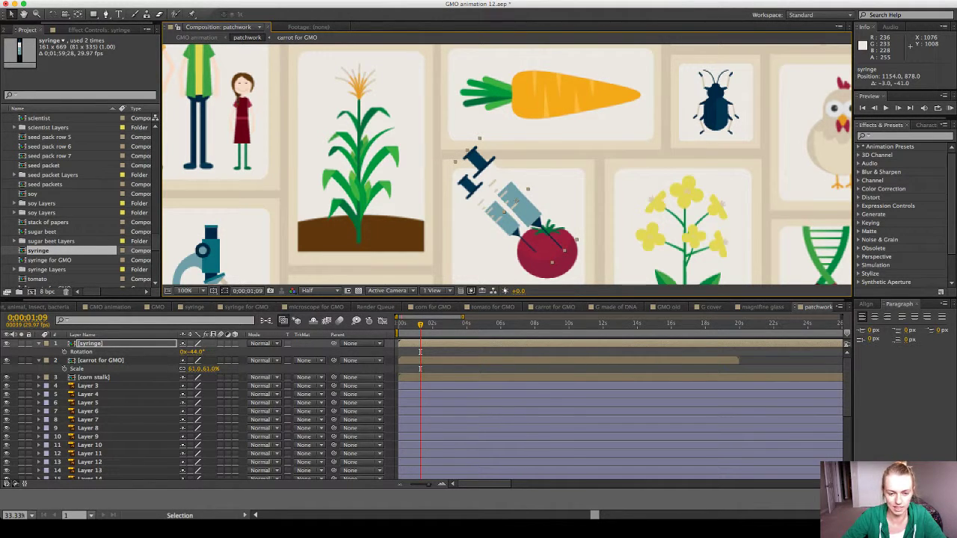
key(s)
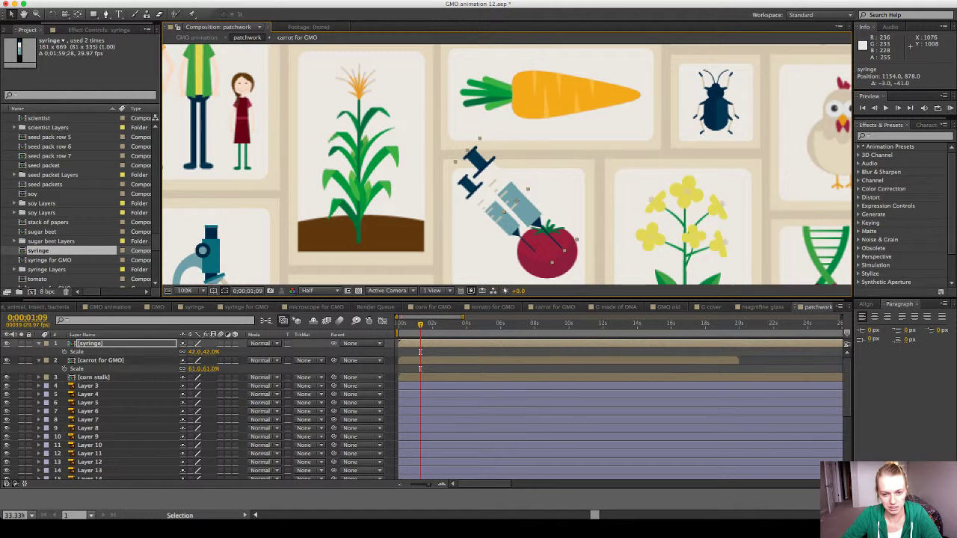
drag(196, 352, 195, 351)
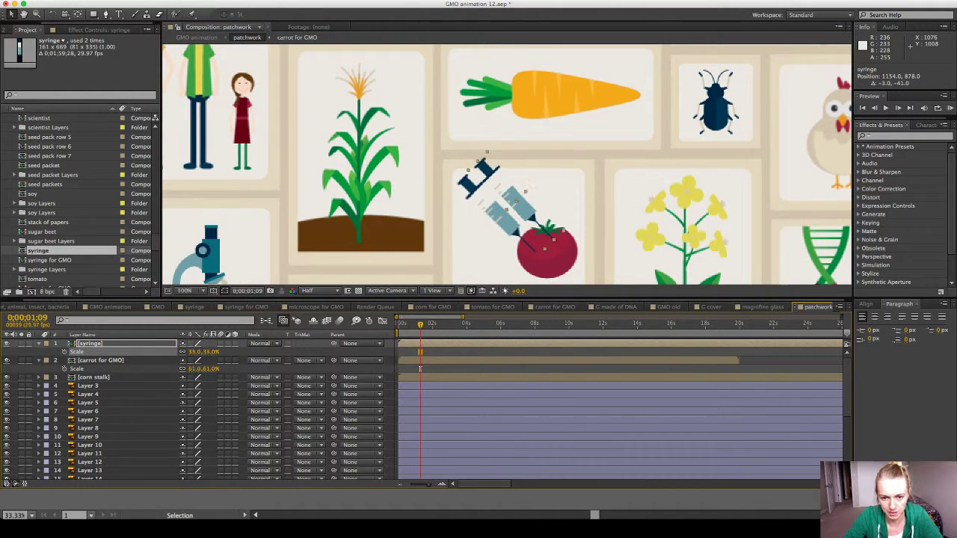
drag(513, 191, 496, 208)
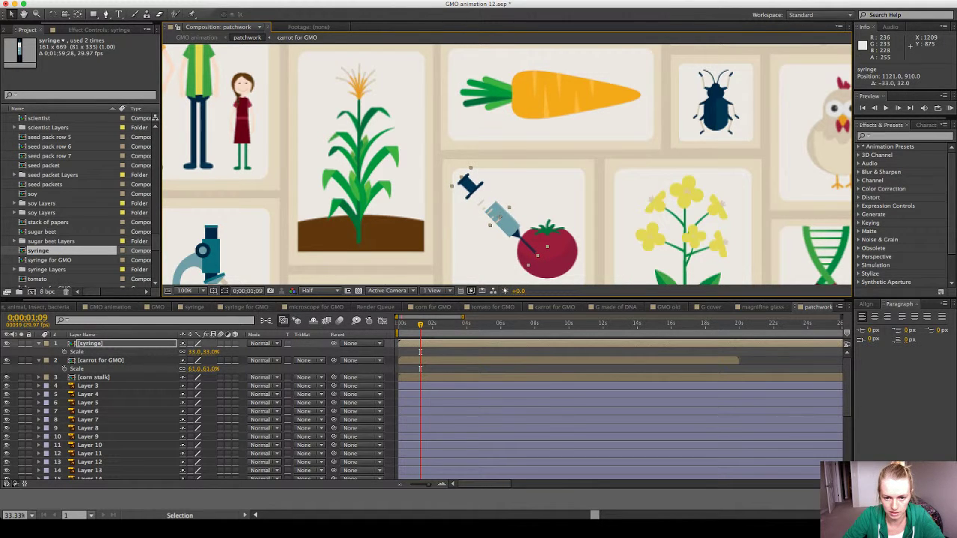
Fine-tune the syringe layer against the drawn syringe by rotating it to -46° and shifting it to position 1122, 909.
key(period)
key(space)
drag(579, 231, 572, 152)
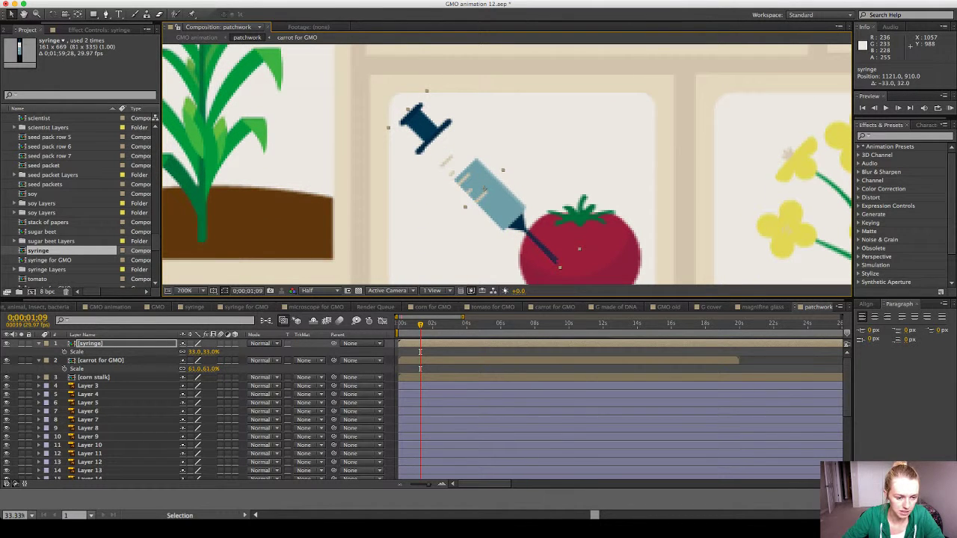
key(Return)
key(r)
drag(193, 352, 191, 352)
key(Return)
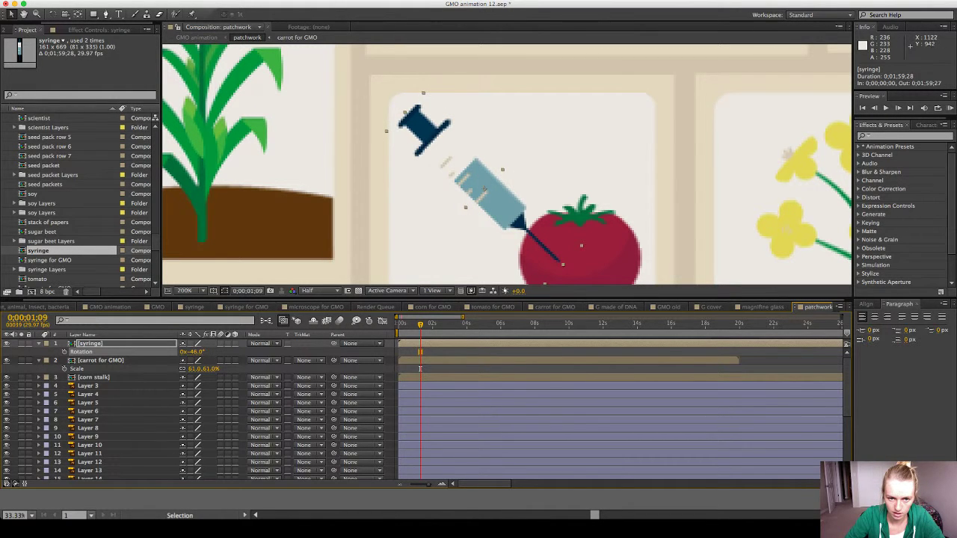
mouse_move(492, 207)
mouse_down()
mouse_move(520, 180)
mouse_move(493, 206)
mouse_up()
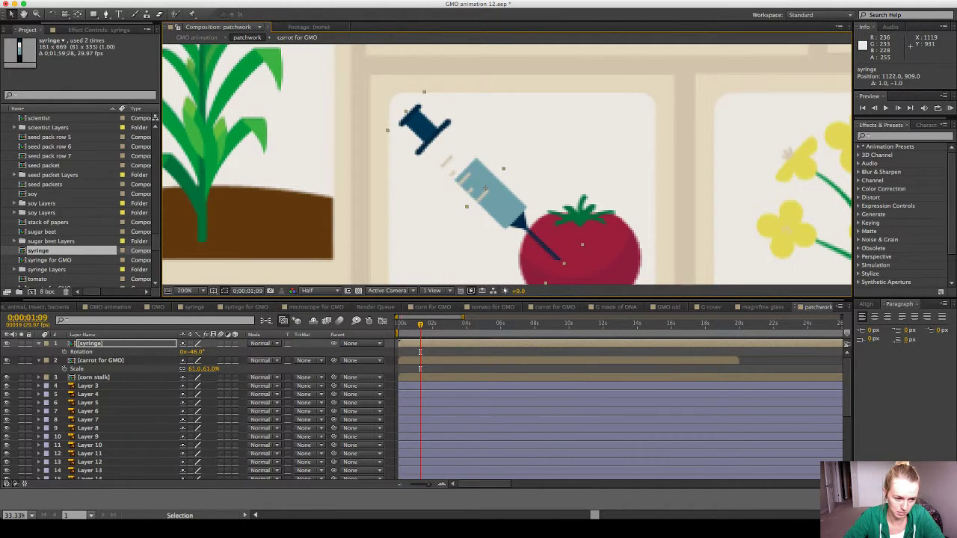
Collapse the open properties of the syringe and carrot for GMO layers.
click(91, 344)
key(r)
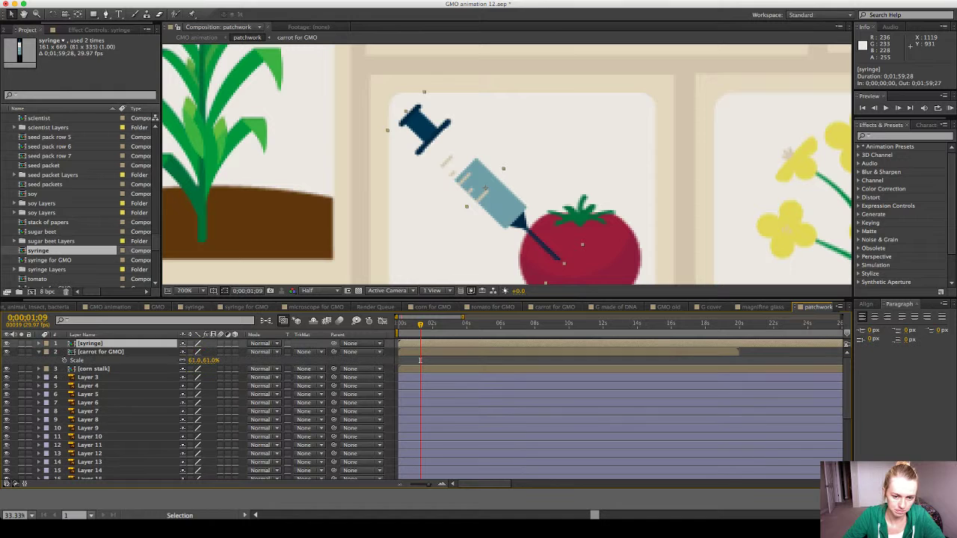
click(39, 352)
Deselect all layers and preview the whole patchwork from its start.
click(199, 290)
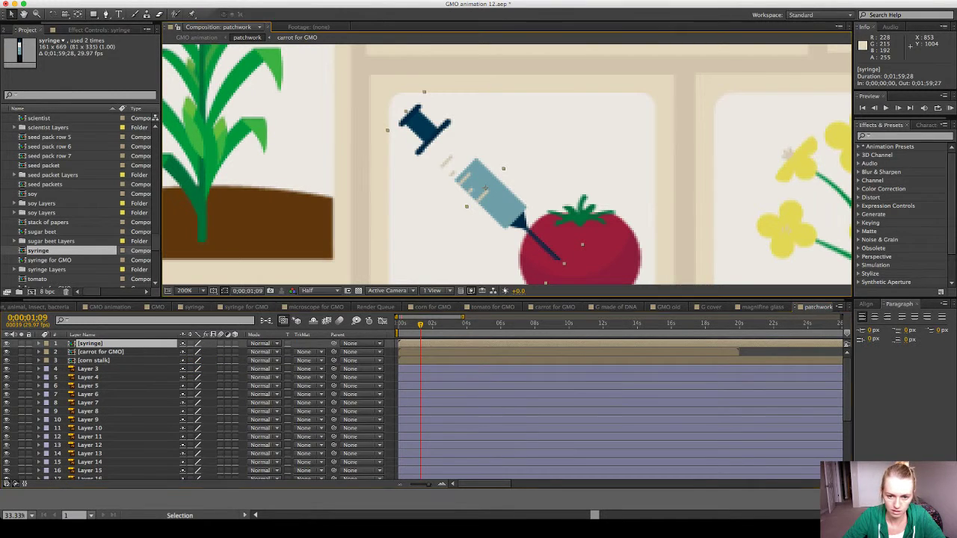
click(187, 187)
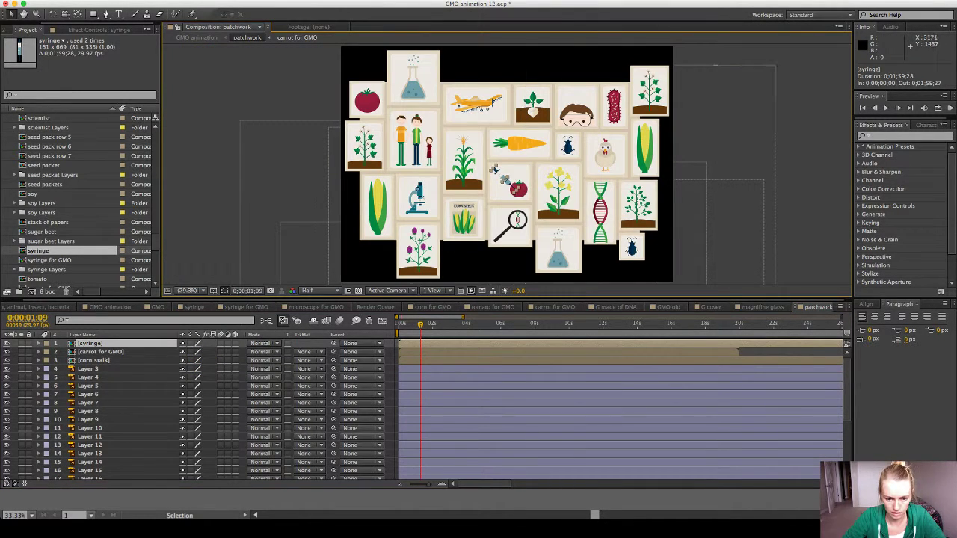
click(762, 272)
key(Home)
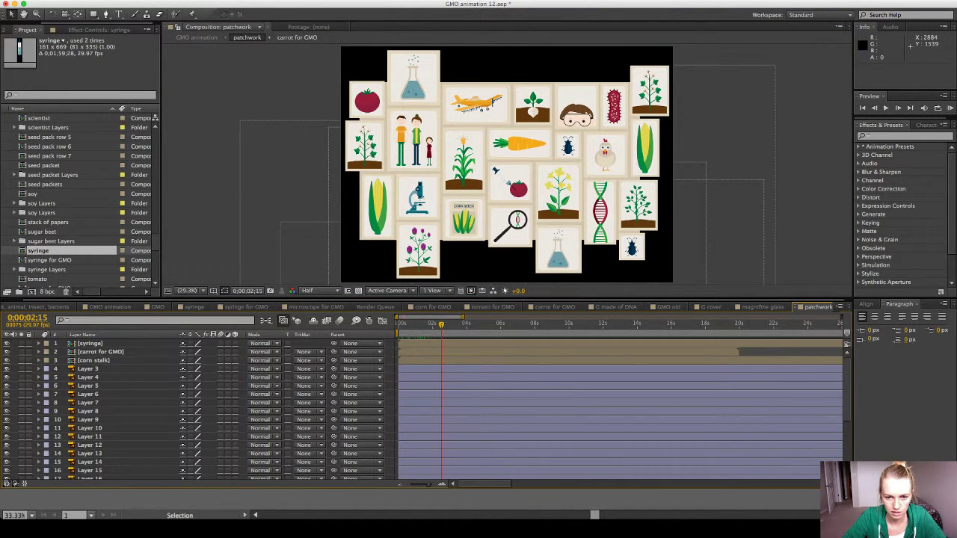
Add the canola composition to the patchwork over the tile with the yellow-flowered plant.
drag(441, 325, 403, 324)
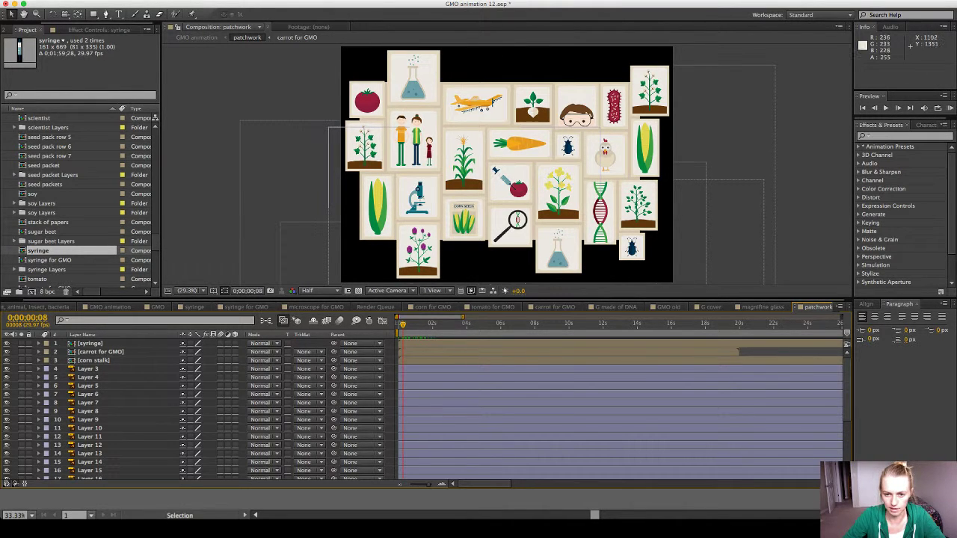
scroll(501, 253, up, 1)
scroll(497, 238, up, 2)
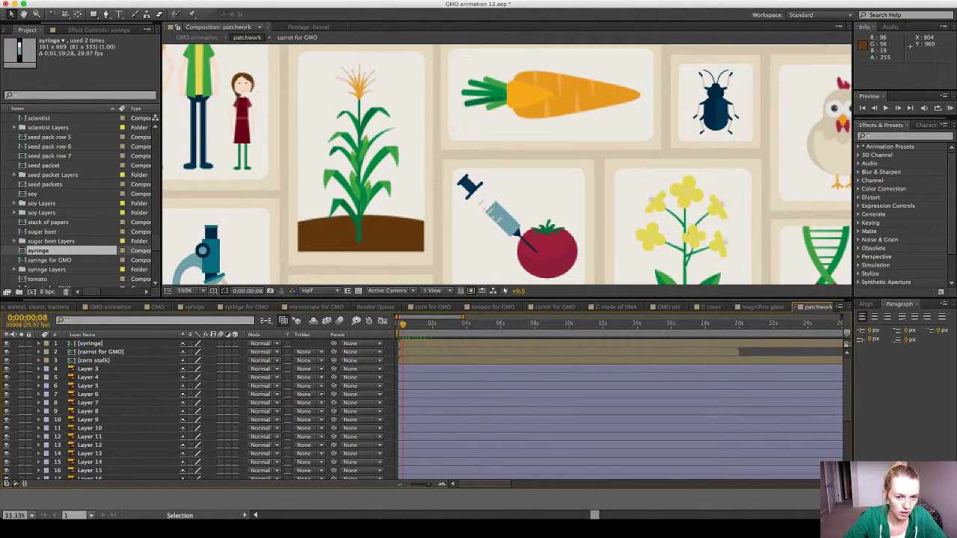
scroll(80, 199, up, 3)
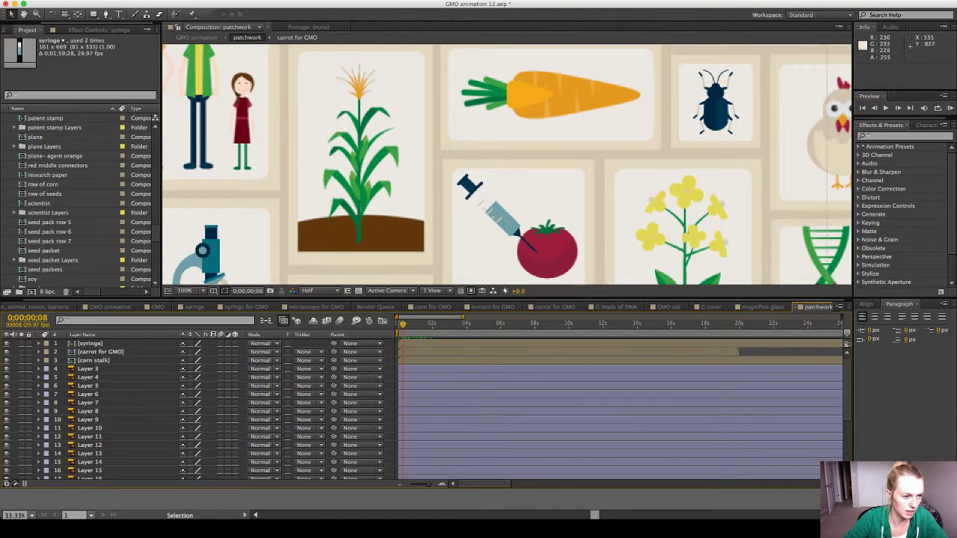
scroll(80, 198, up, 10)
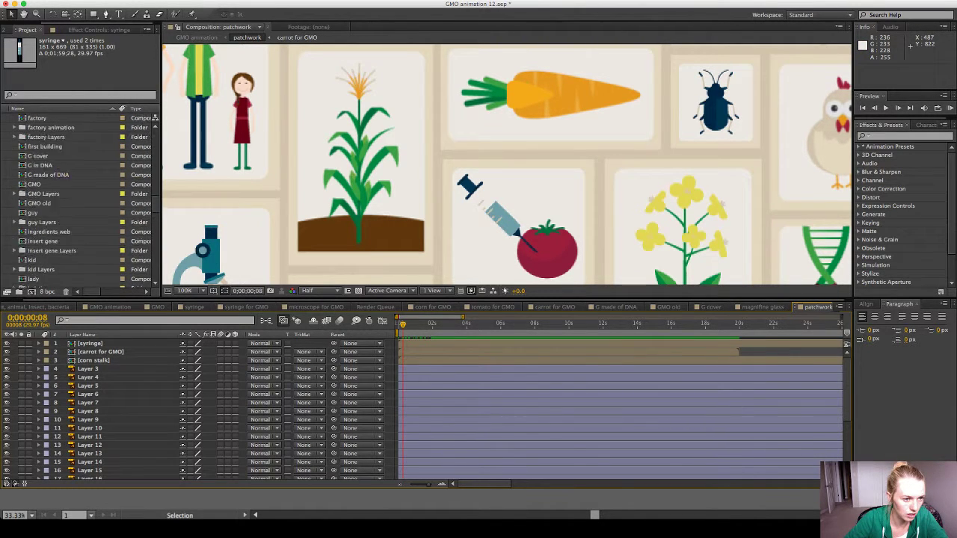
scroll(80, 198, up, 15)
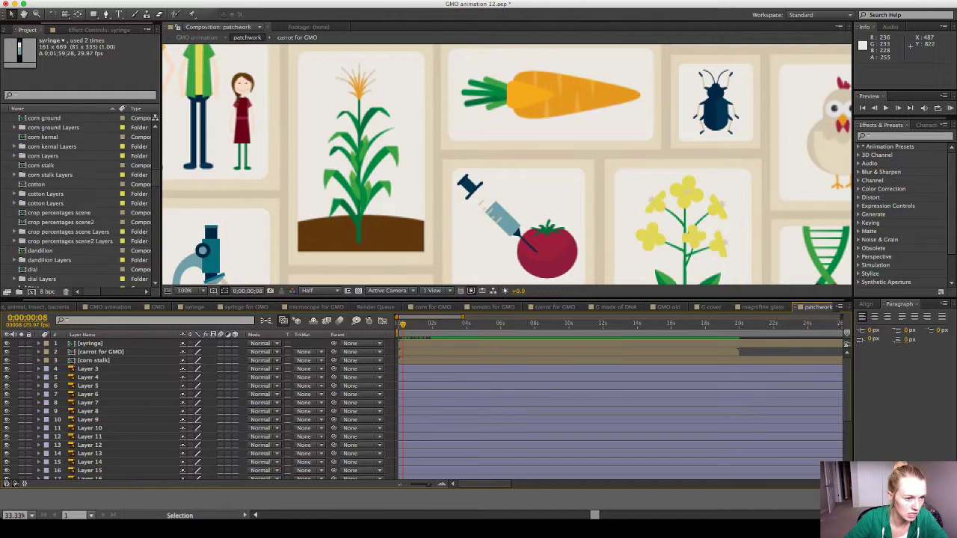
scroll(80, 198, up, 5)
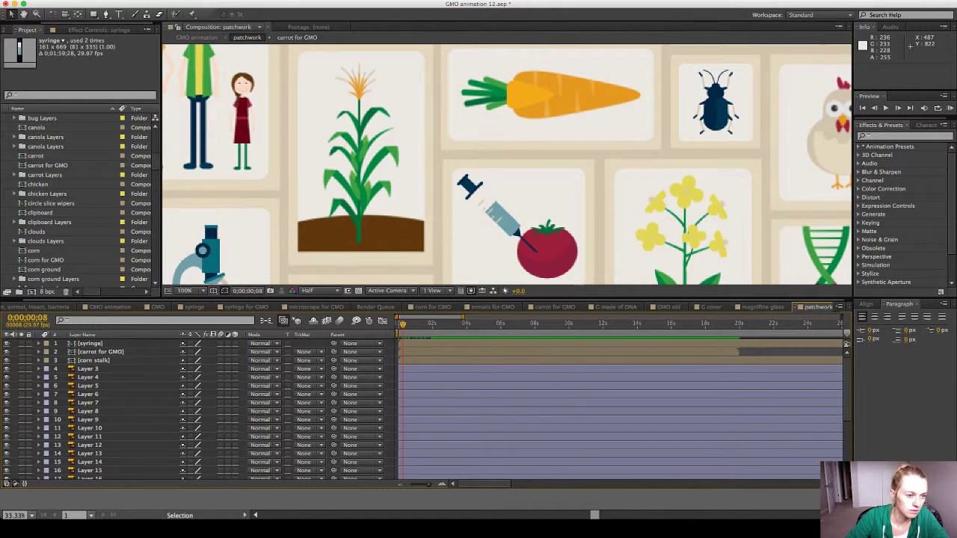
drag(35, 127, 658, 128)
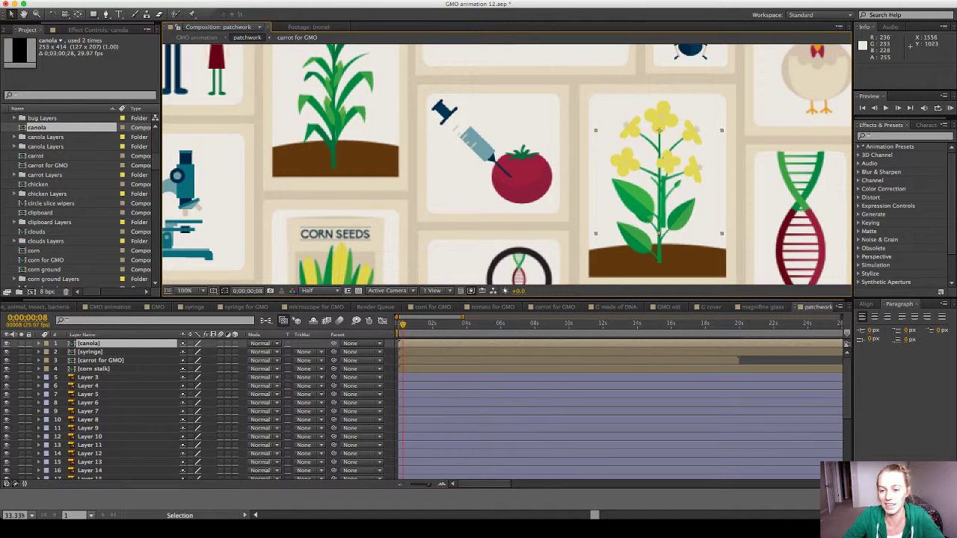
Scale the canola layer to 85%, align it with the drawn plant at position 1485, 990, and preview the animation.
drag(660, 224, 655, 253)
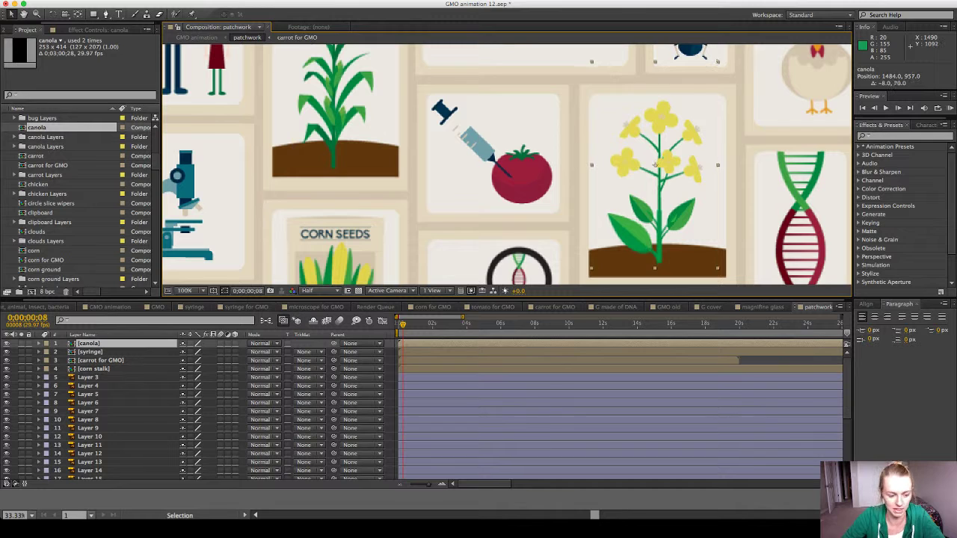
key(s)
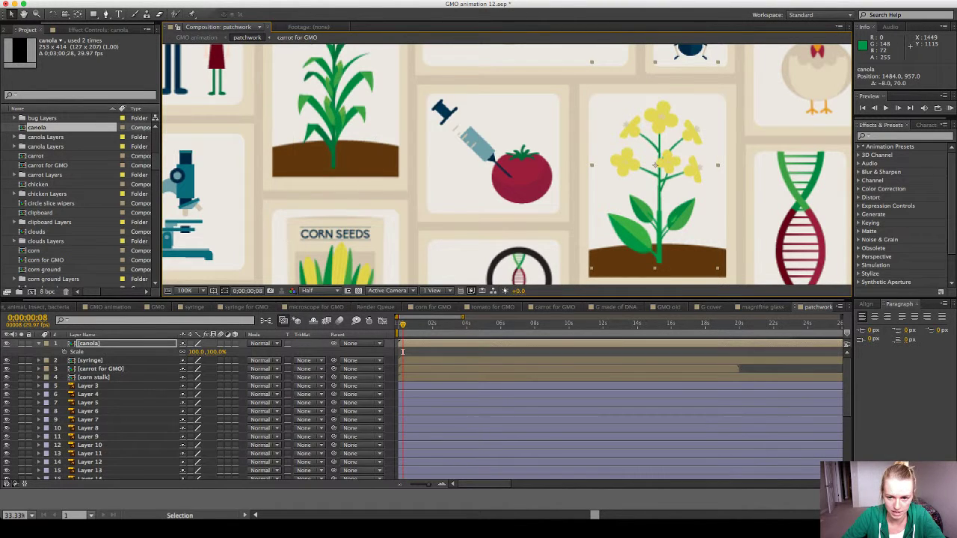
drag(197, 352, 190, 352)
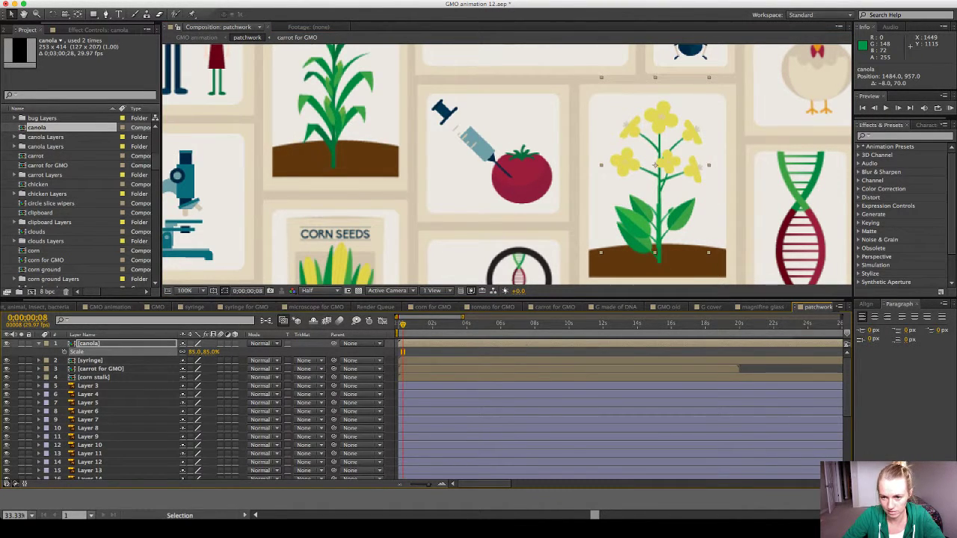
key(space)
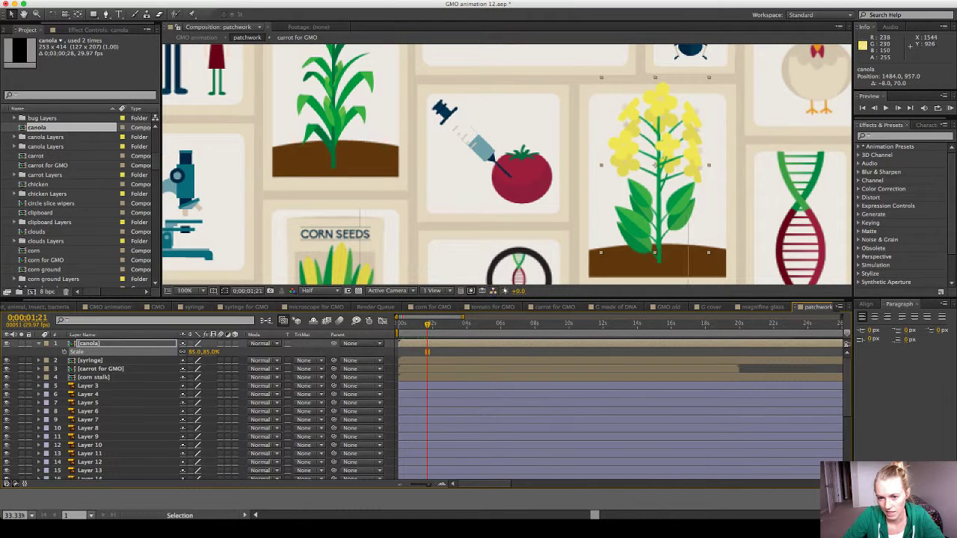
drag(674, 148, 655, 180)
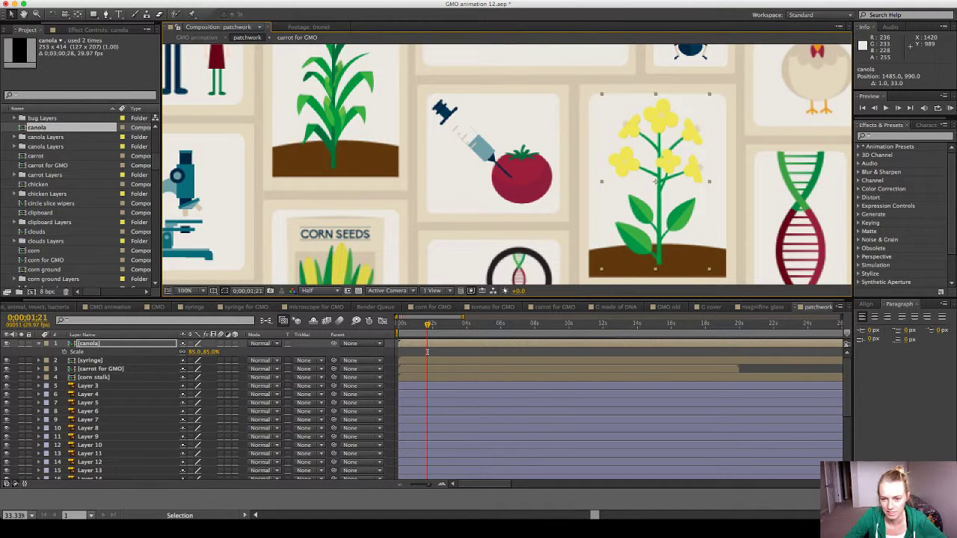
key(space)
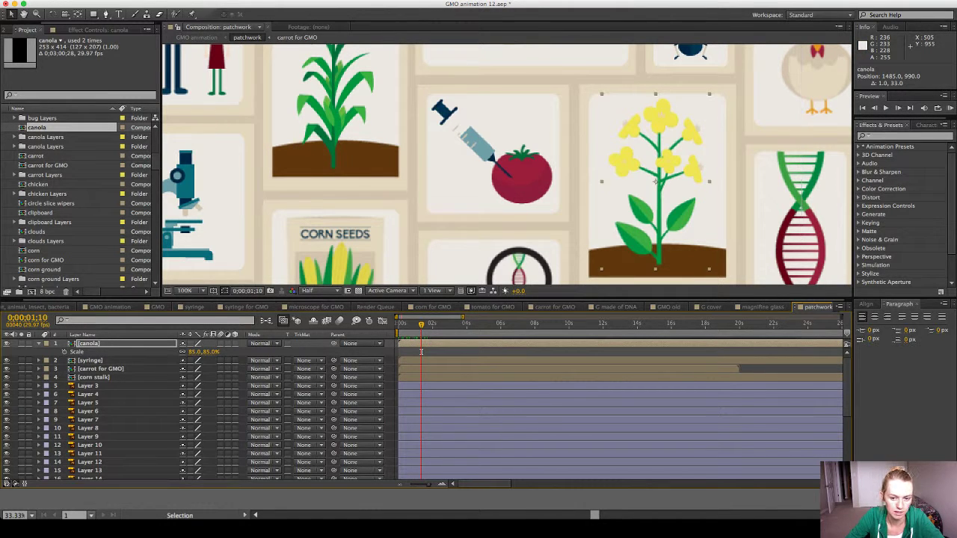
Try the corn composition over the corn tile at the patchwork's right edge, preview it from the start and delete it.
scroll(112, 175, up, 3)
scroll(531, 216, down, 1)
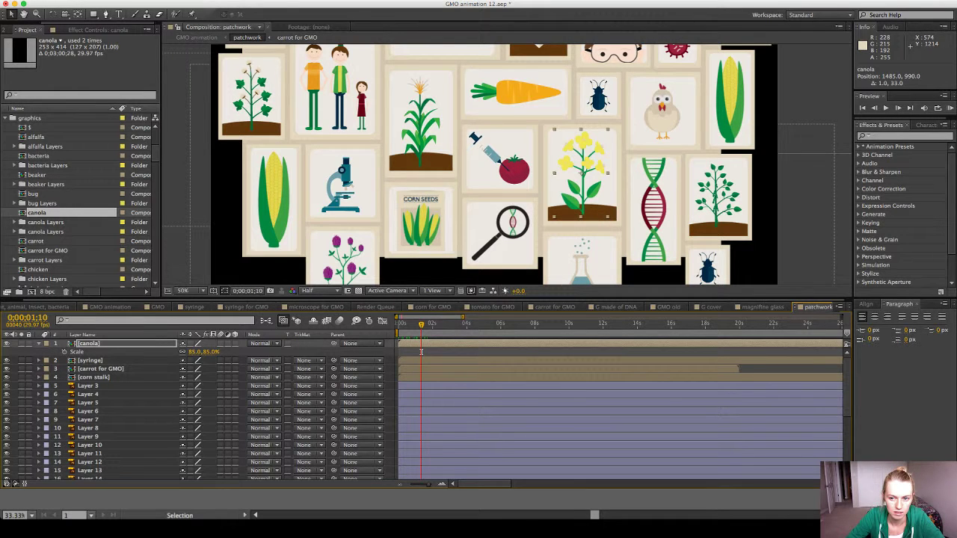
scroll(81, 198, up, 1)
scroll(81, 198, down, 2)
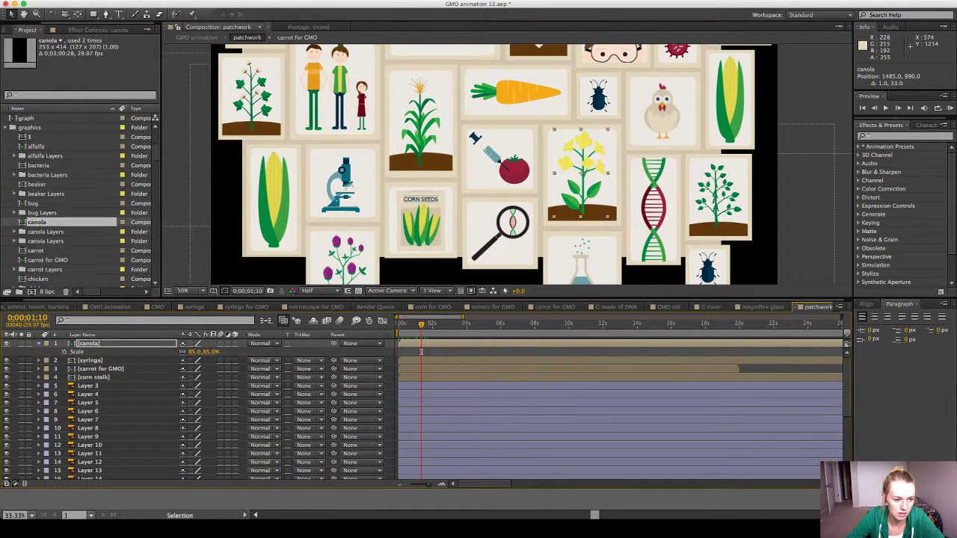
scroll(81, 198, down, 3)
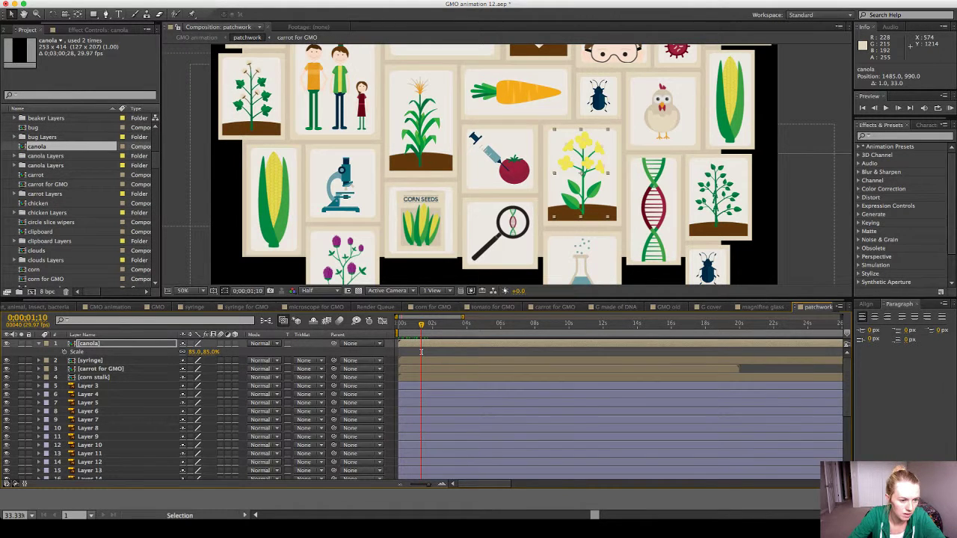
scroll(80, 198, down, 1)
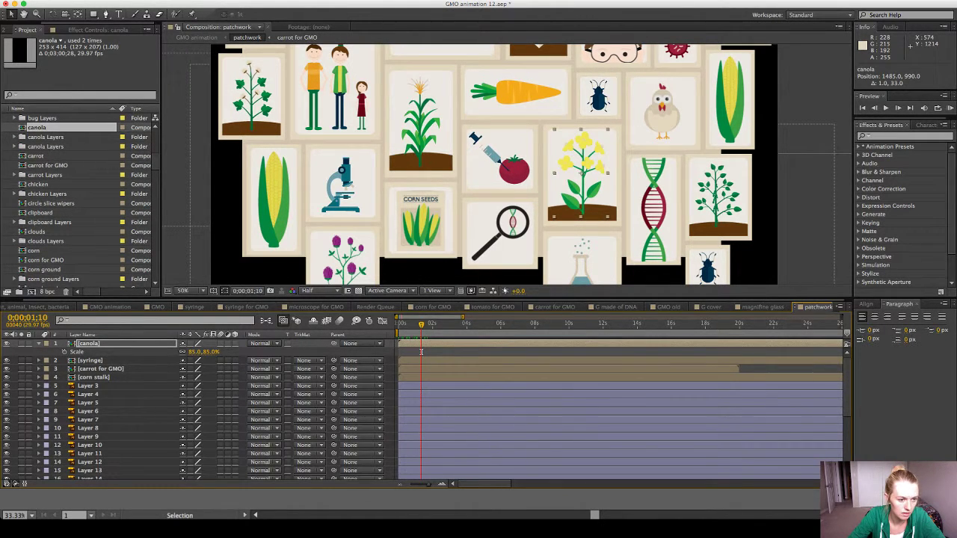
click(34, 250)
drag(34, 250, 733, 105)
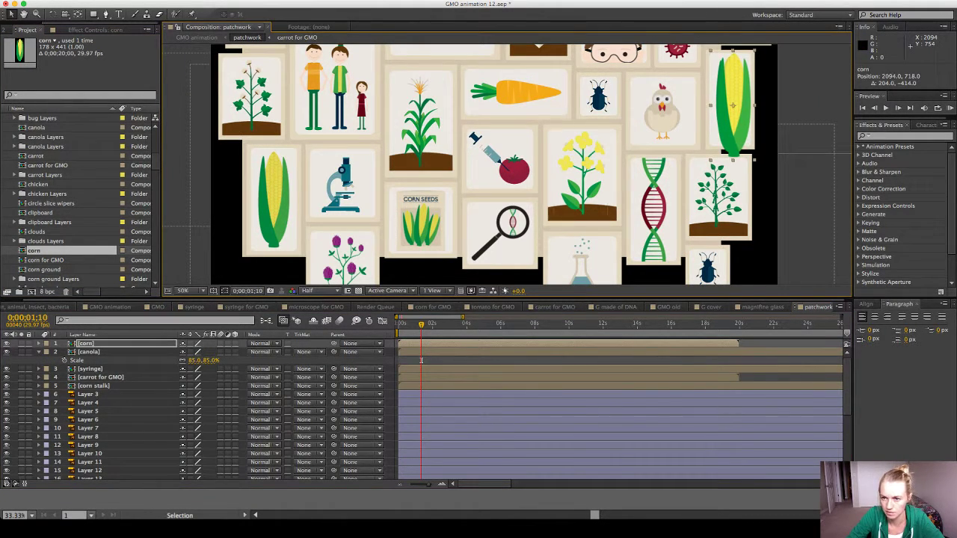
key(Home)
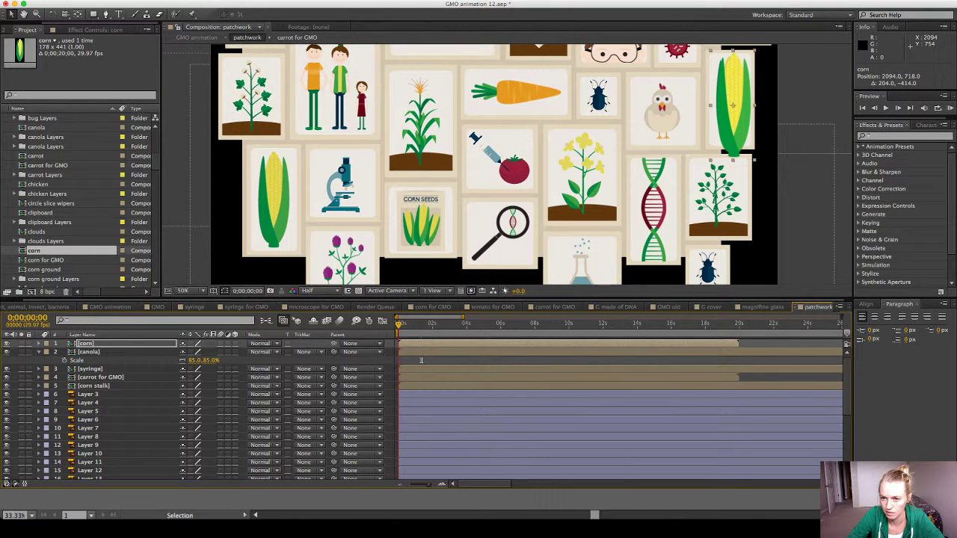
key(space)
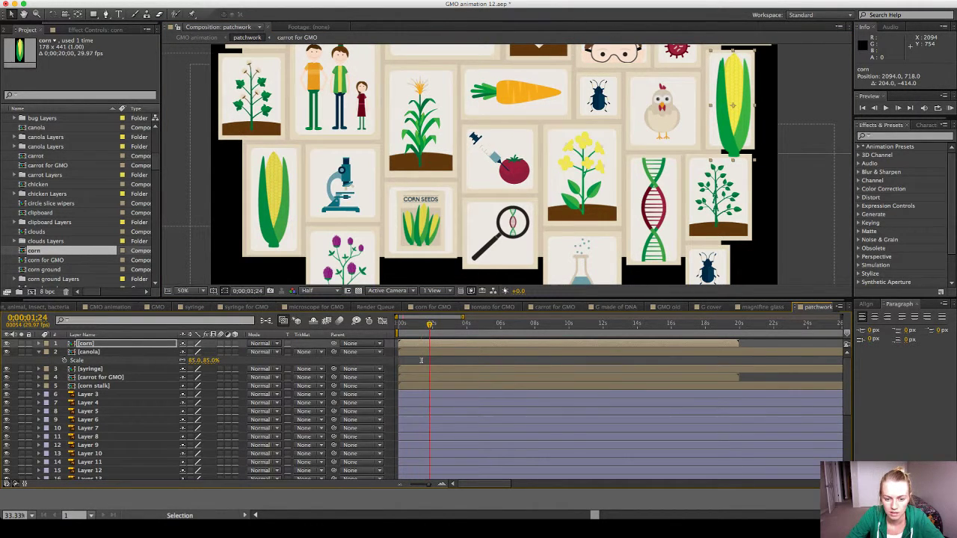
key(Delete)
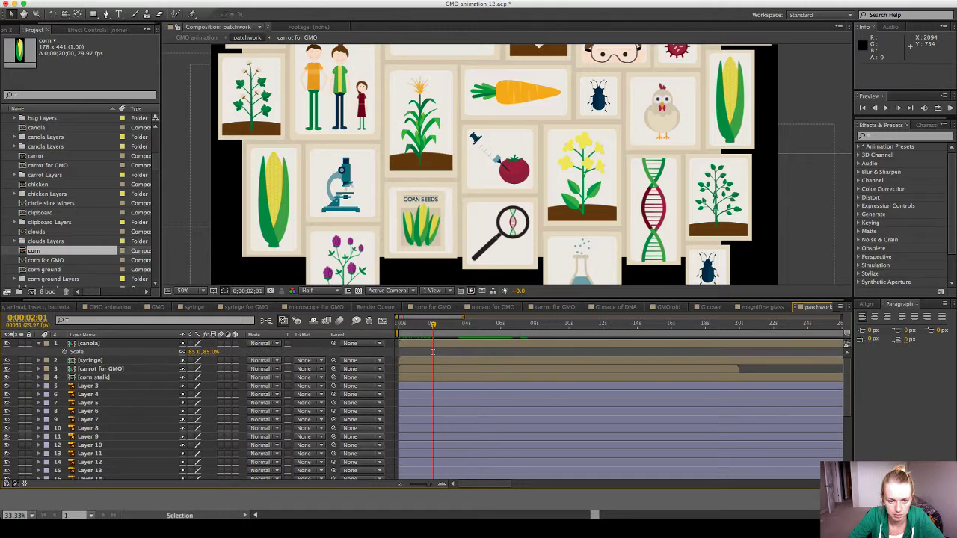
Preview the corn for GMO composition's animation and return to the patchwork.
click(432, 307)
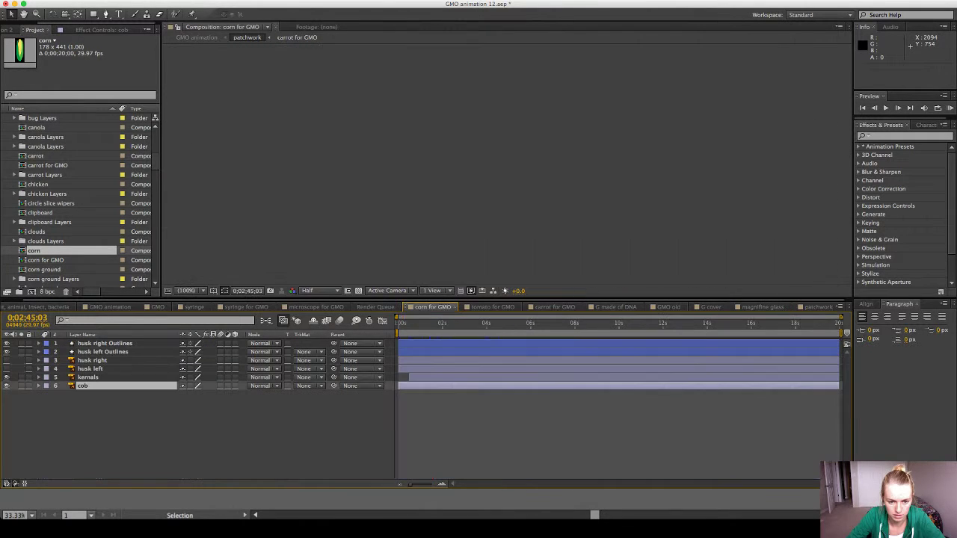
key(space)
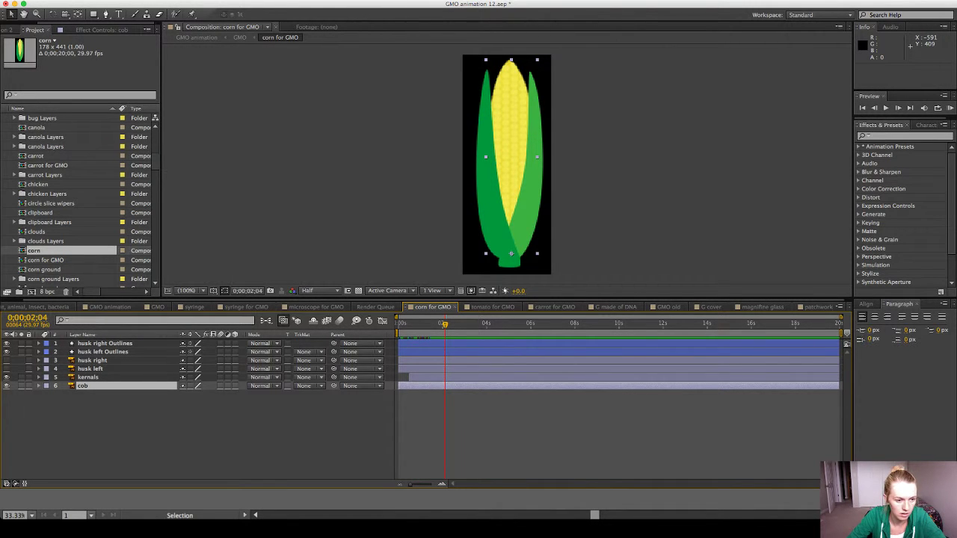
click(45, 270)
click(47, 261)
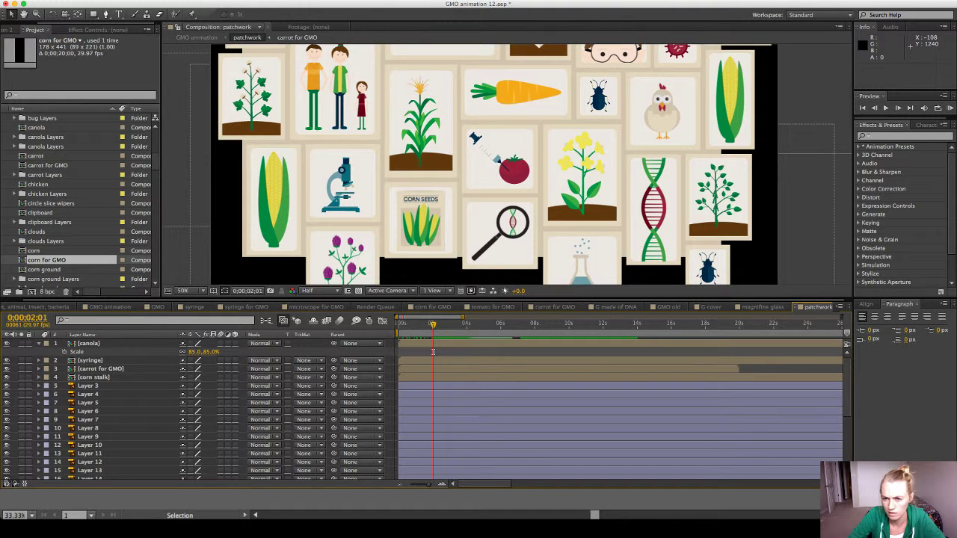
Add the corn for GMO composition over the corn tile at the patchwork's right edge and scale it to 89%.
drag(46, 260, 731, 93)
key(s)
key(period)
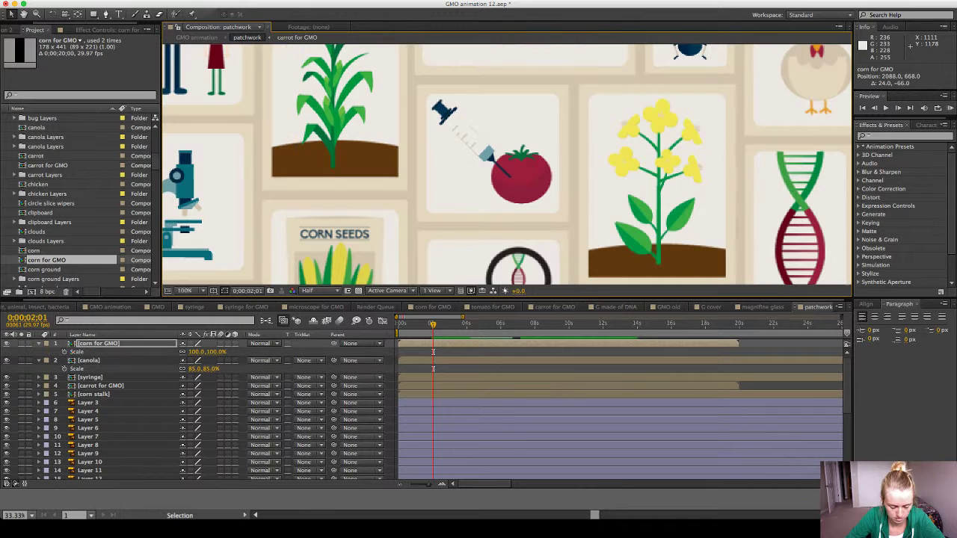
drag(198, 351, 192, 351)
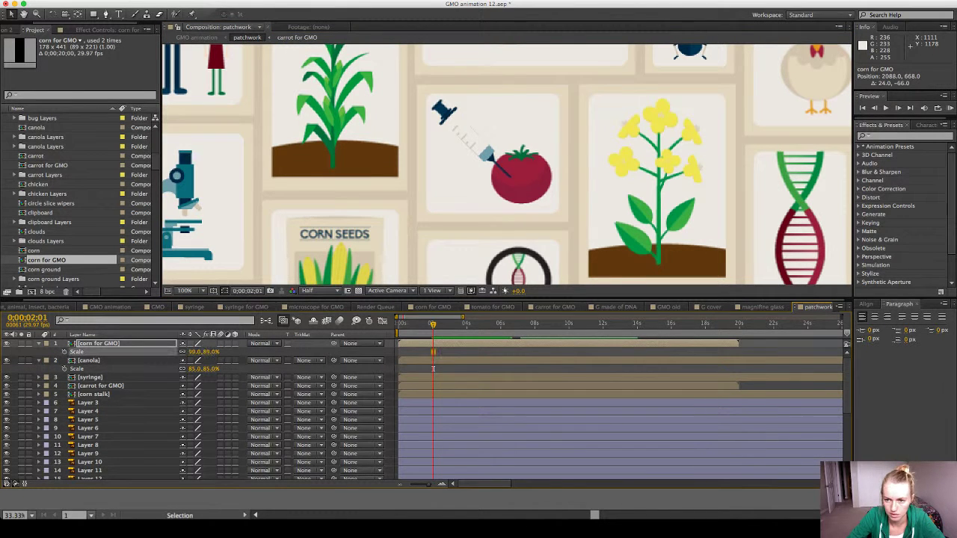
key(space)
drag(746, 182, 421, 323)
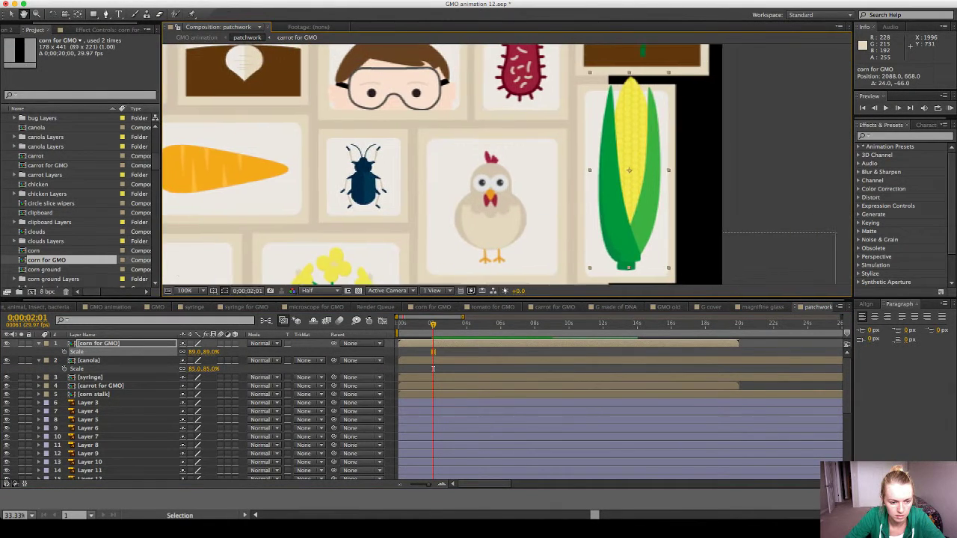
Reduce the corn for GMO layer's scale to 79% and move it over the drawn cob at position 2079, 705.
drag(197, 351, 196, 352)
drag(620, 224, 616, 233)
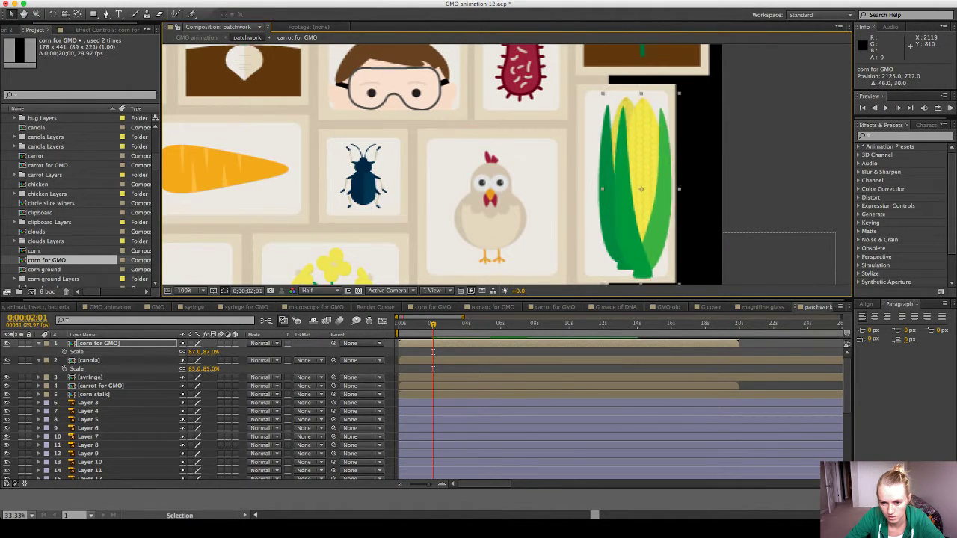
drag(622, 228, 621, 228)
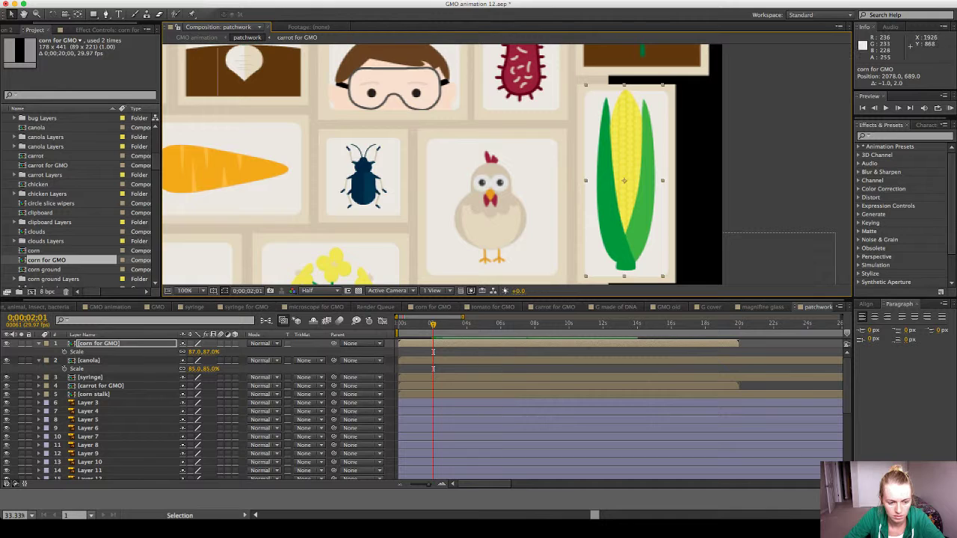
drag(196, 351, 190, 352)
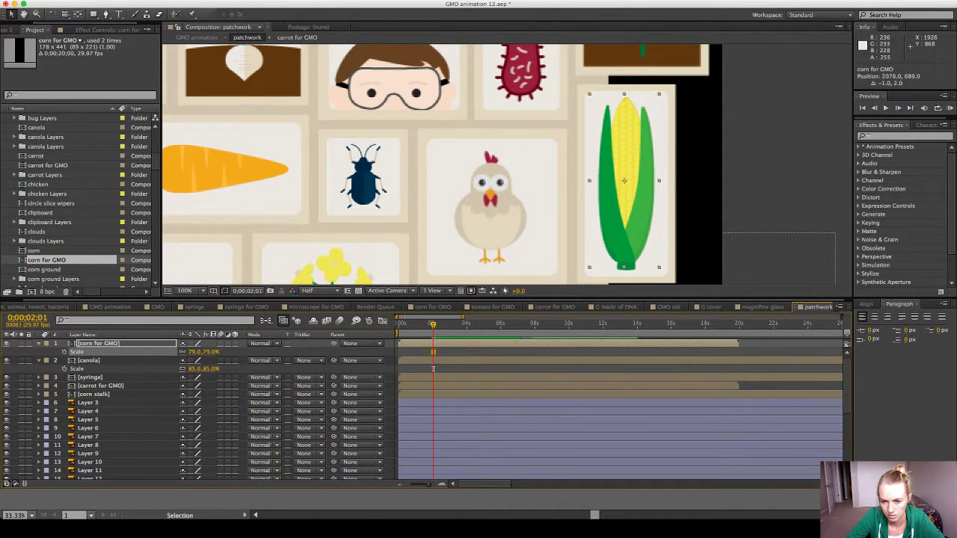
drag(622, 238, 623, 246)
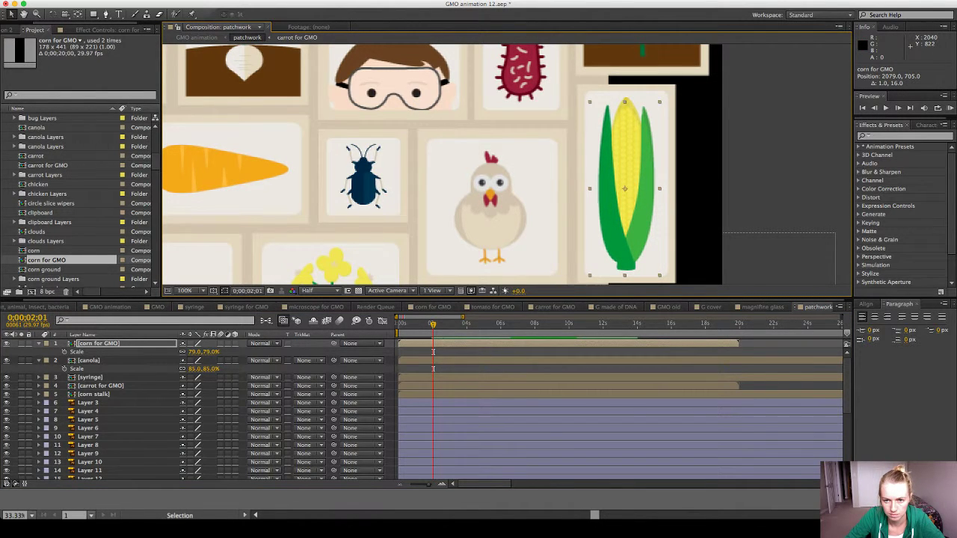
Fine-tune the corn for GMO layer against the drawn cob by moving it to position 2080, 698 and setting its scale to 82%.
drag(195, 351, 199, 352)
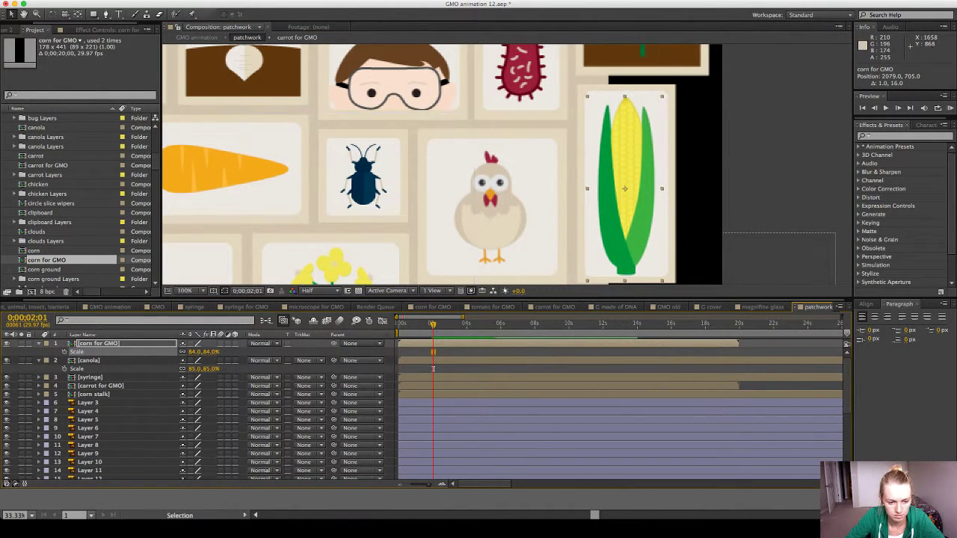
key(super+z)
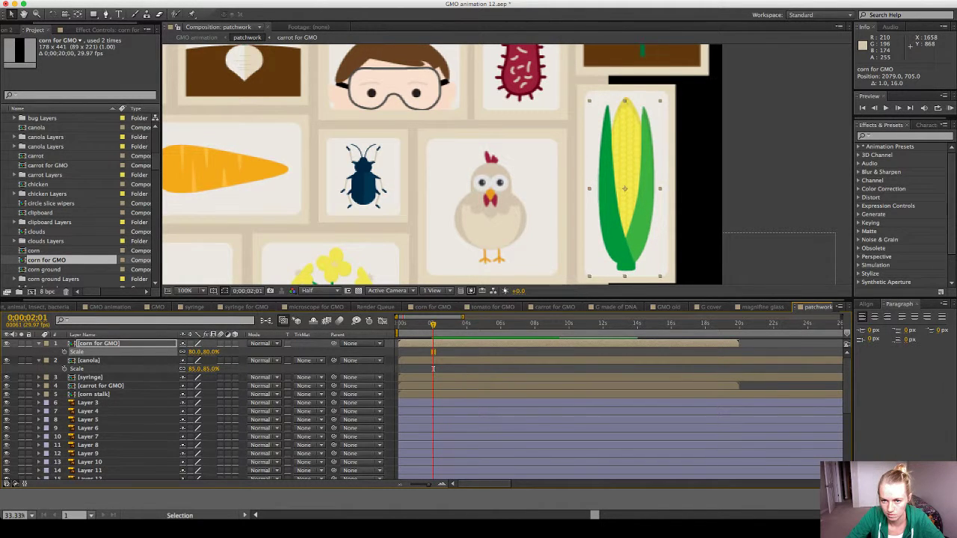
drag(621, 255, 621, 252)
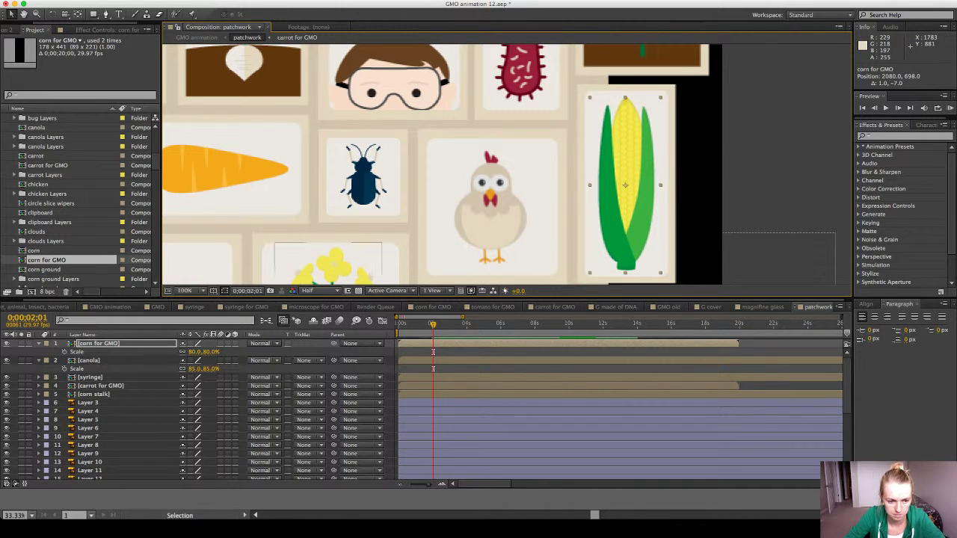
click(214, 351)
text(82)
key(Return)
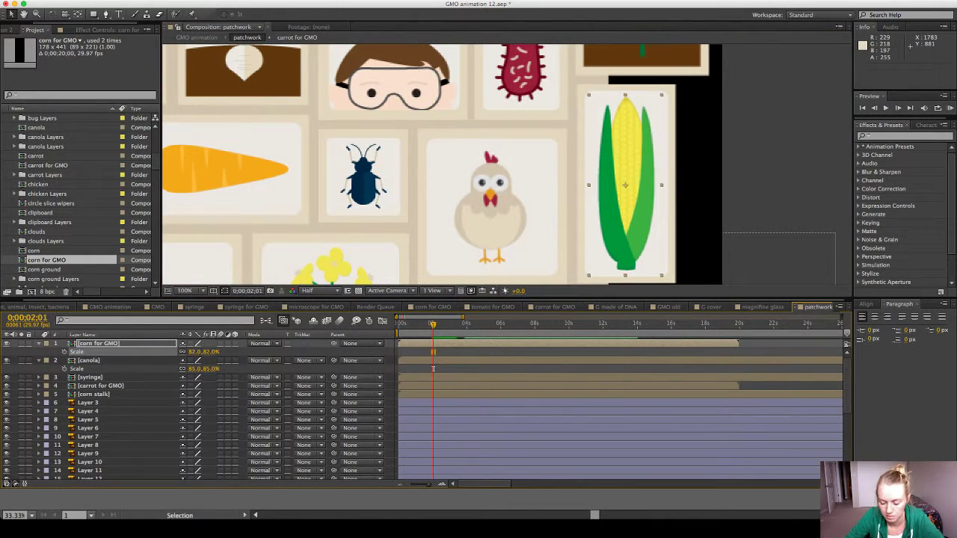
Nudge the corn for GMO layer over the right-hand corn tile up one pixel to position 2080, 697.
key(Up)
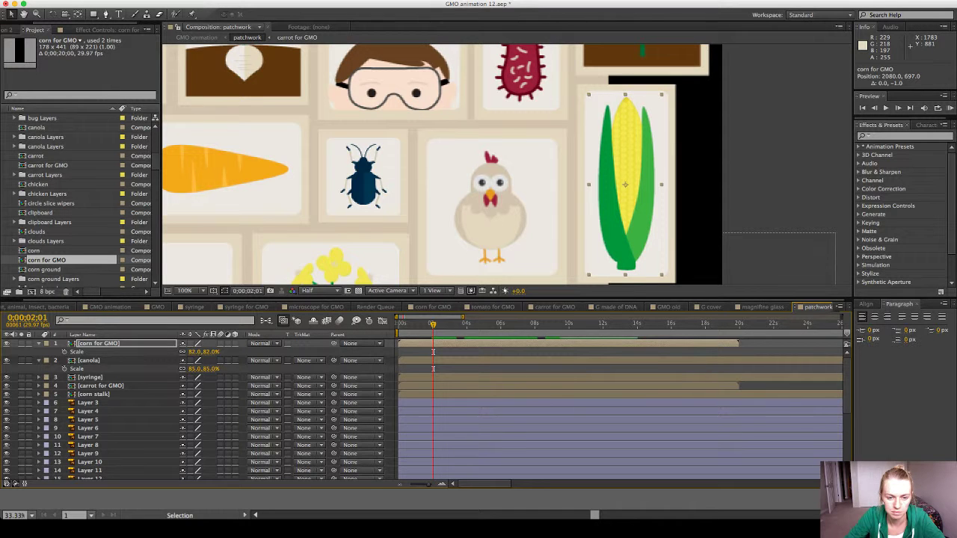
drag(260, 264, 538, 223)
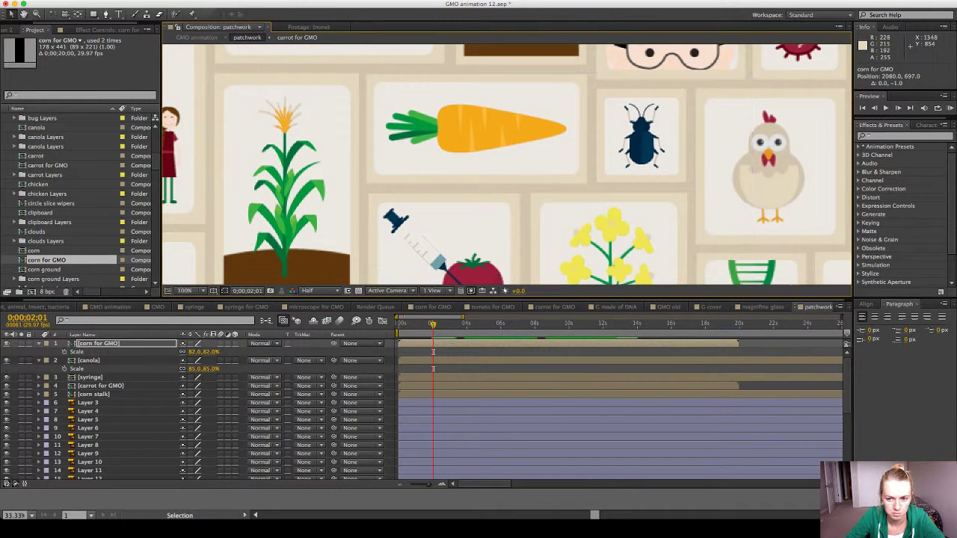
key(comma)
key(comma)
key(comma)
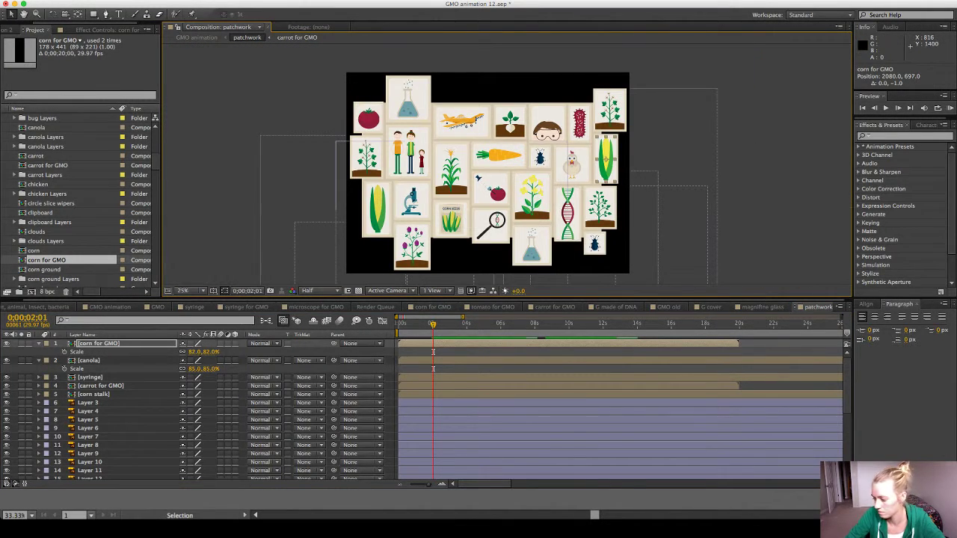
key(slash)
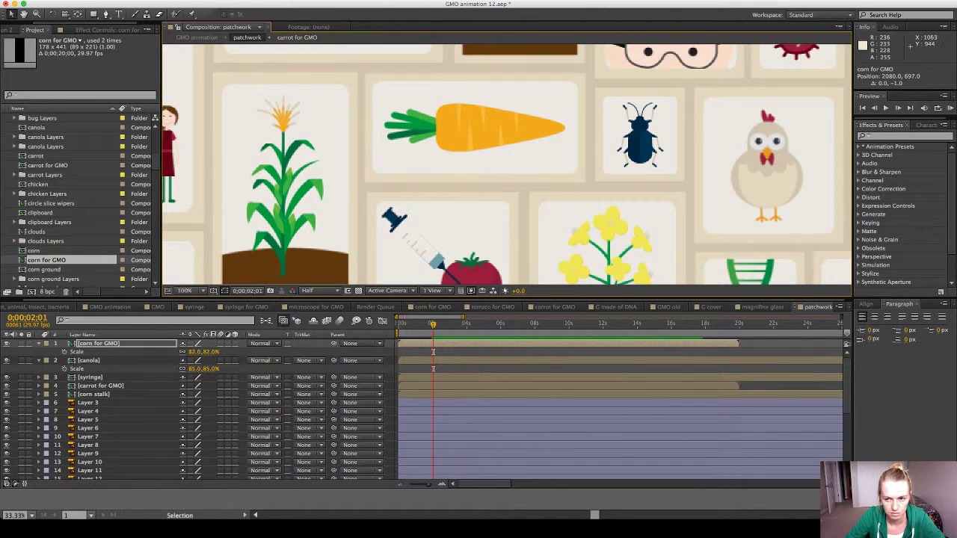
key(comma)
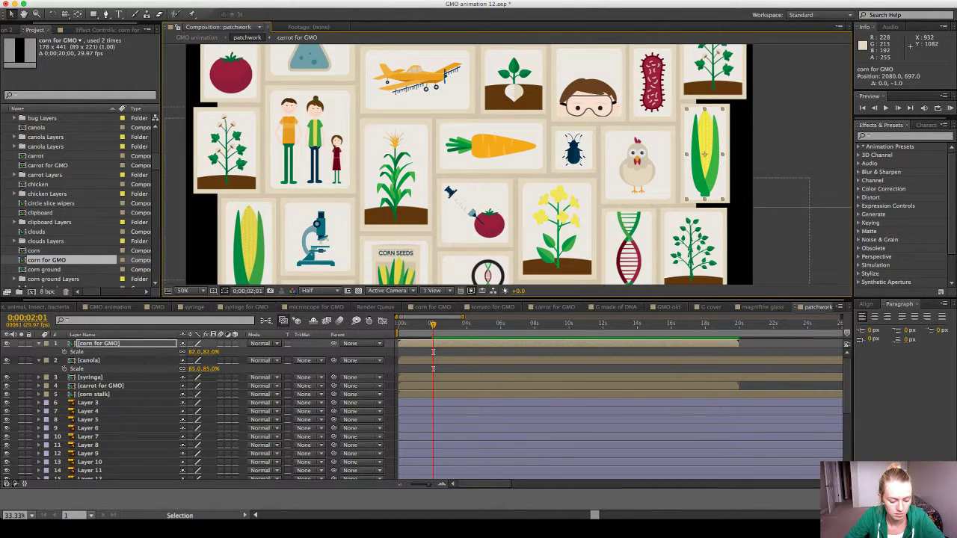
Duplicate the corn for GMO layer and move the copy over the drawn cob at the patchwork's left edge, at position 242, 1105.
key(Return)
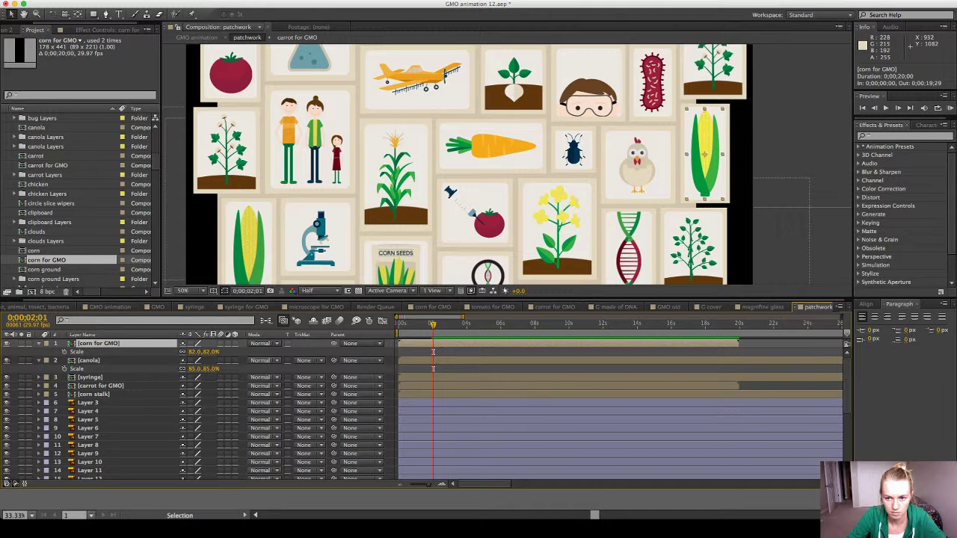
key(ctrl+d)
drag(706, 164, 254, 249)
key(space)
drag(328, 242, 370, 205)
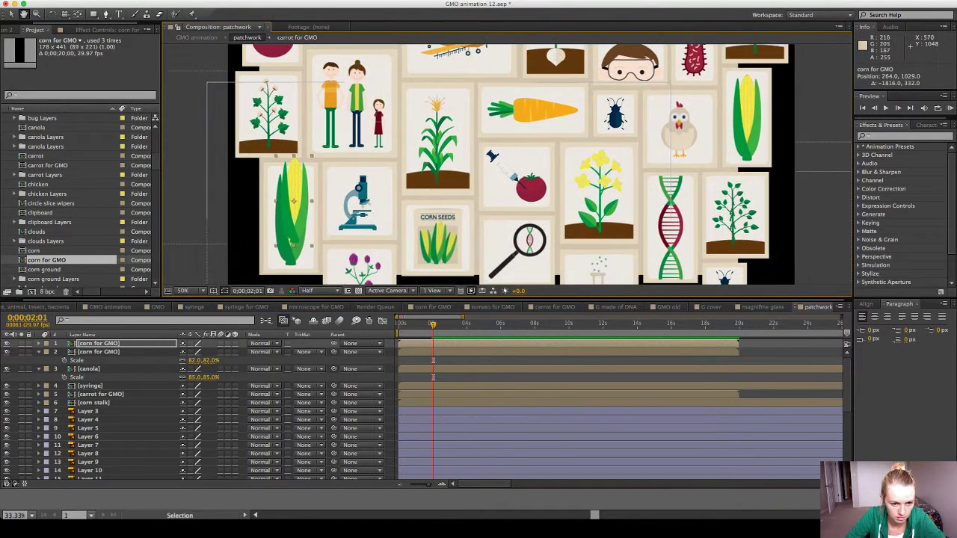
drag(300, 208, 294, 227)
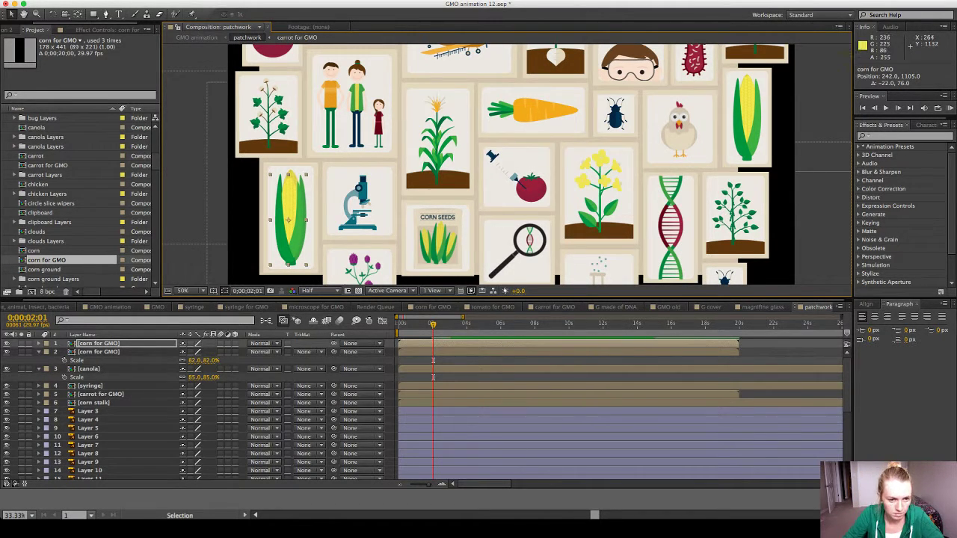
Inspect the duplicated corn's fit on the left corn tile up close and reveal the copy's Scale property.
key(period)
key(period)
key(space)
mouse_move(241, 257)
mouse_down()
mouse_move(438, 167)
mouse_move(698, 91)
mouse_up()
mouse_move(305, 202)
mouse_down()
mouse_move(547, 173)
mouse_move(535, 118)
mouse_up()
key(comma)
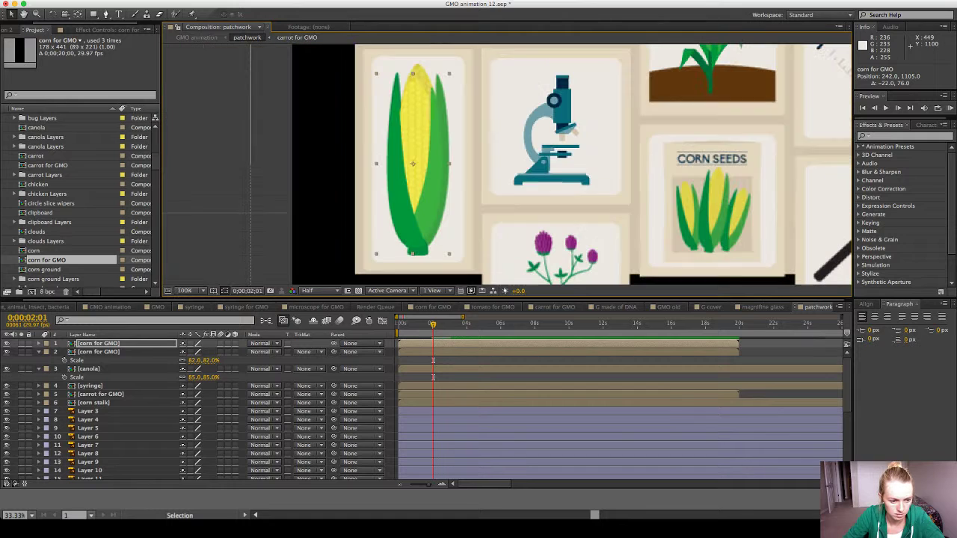
key(s)
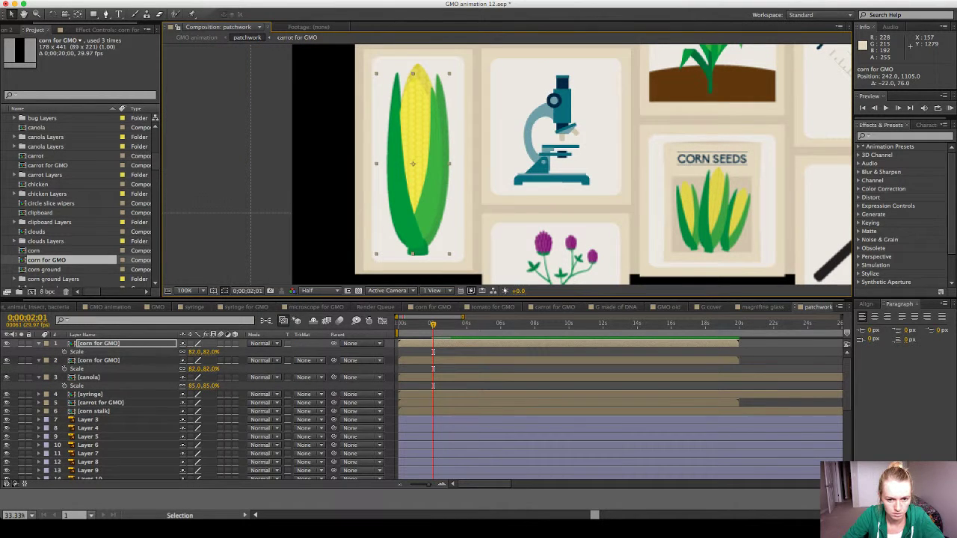
Scale the top corn for GMO layer to 91% and nudge it to position 247, 1100 over the corn tile beside the microscope.
drag(195, 352, 202, 352)
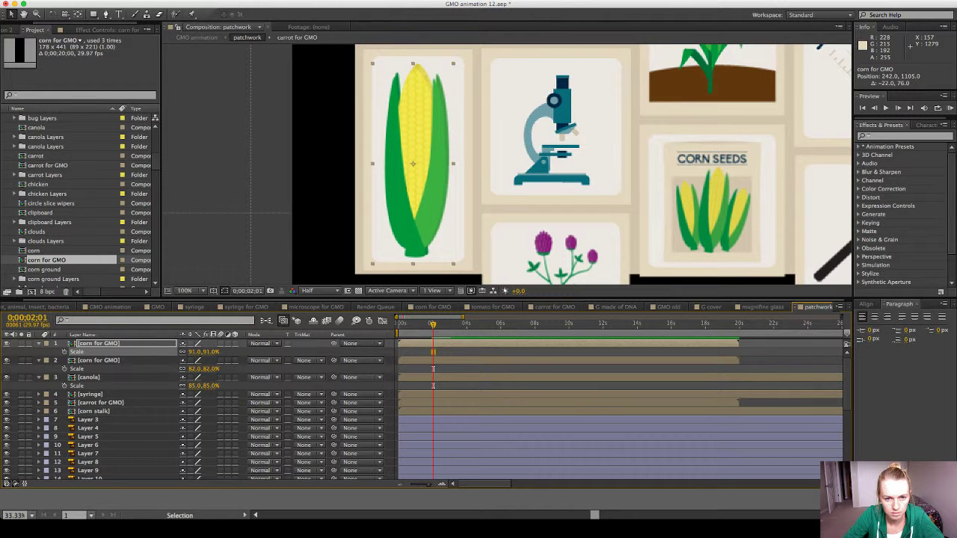
key(Up)
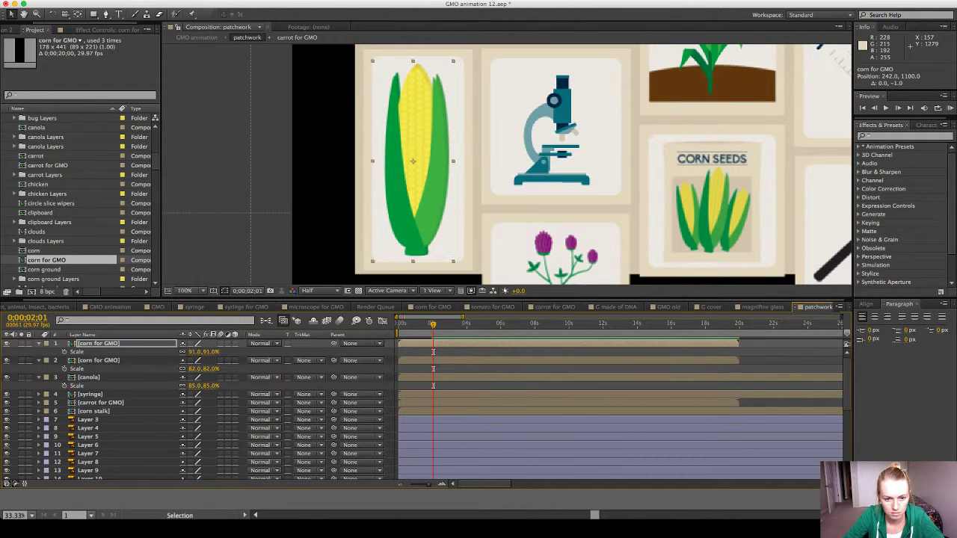
key(Right)
key(Right)
key(Right)
key(Right)
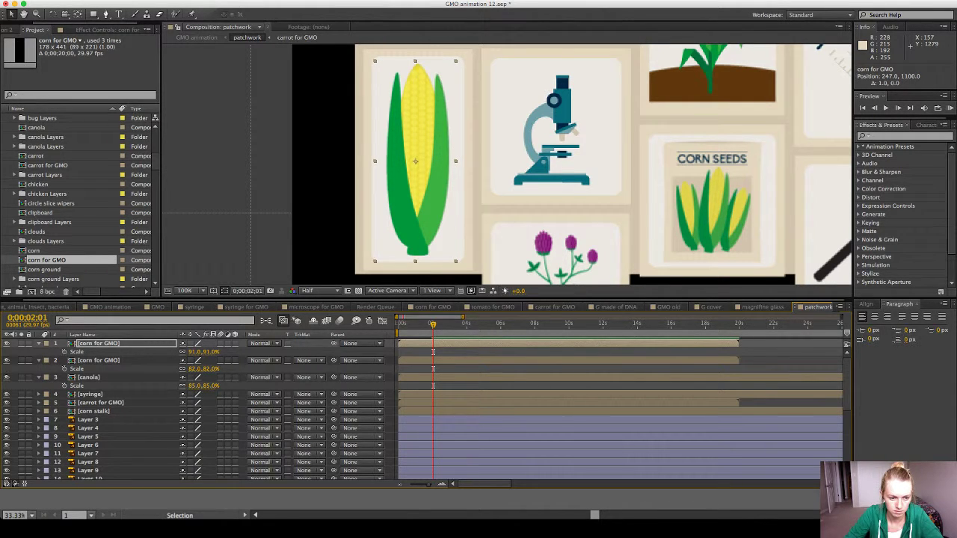
Set the top corn for GMO layer's scale to 92% and nudge it up to position 247, 1098.
click(211, 352)
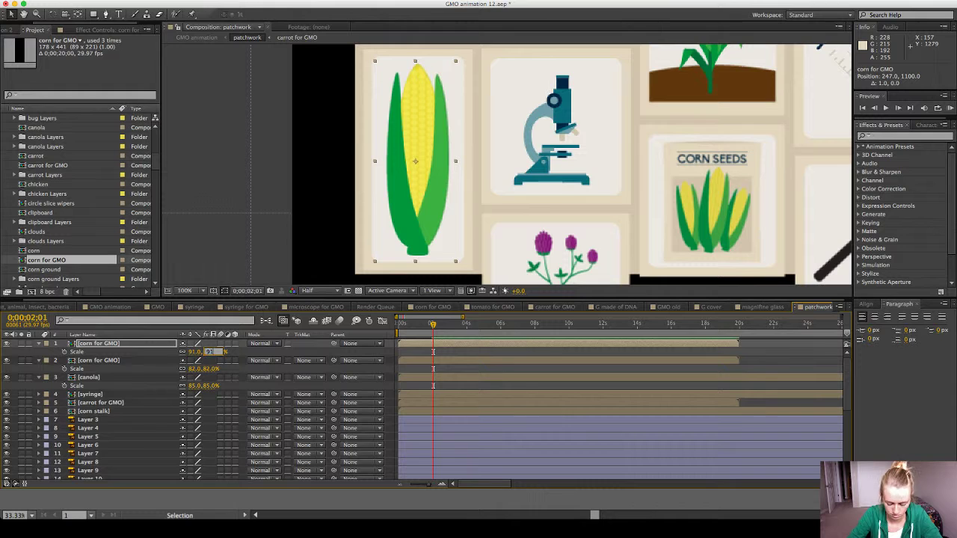
text(92)
key(Return)
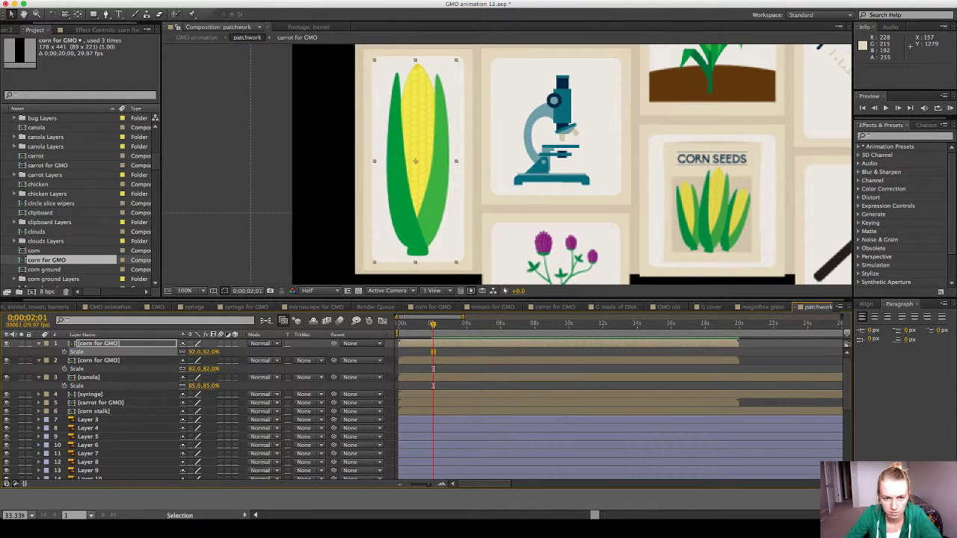
key(Up)
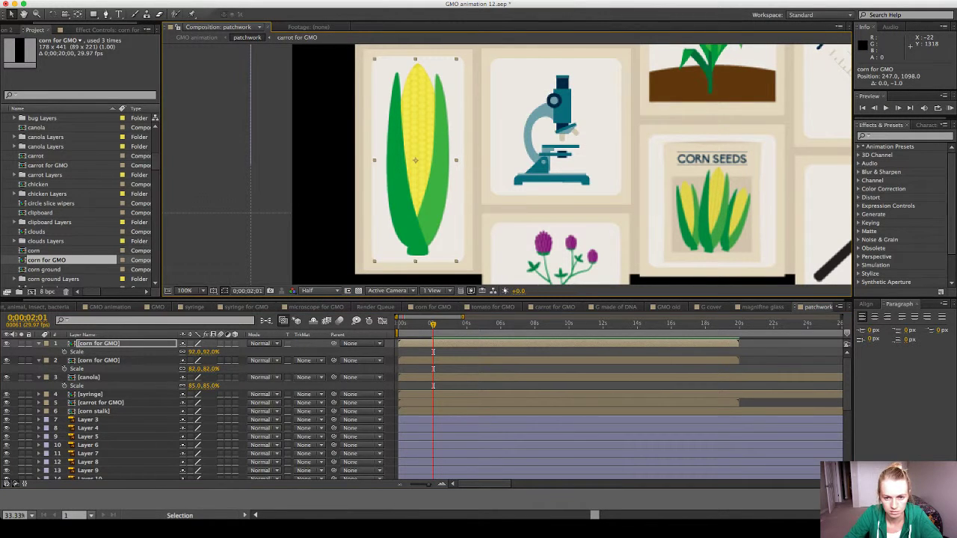
key(shift+slash)
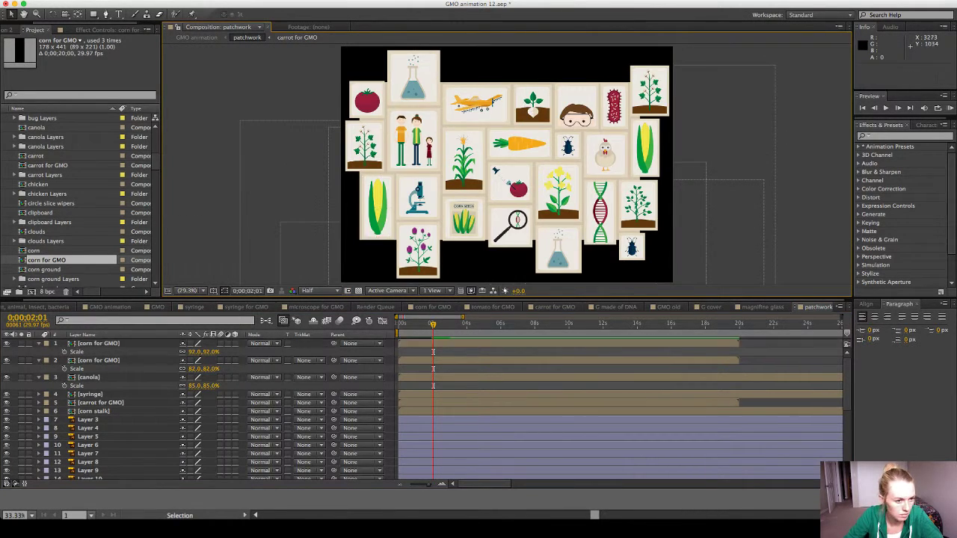
Find the soy composition among the project items and add it to patchwork over the soy plant tile beside the DNA.
scroll(80, 198, down, 4)
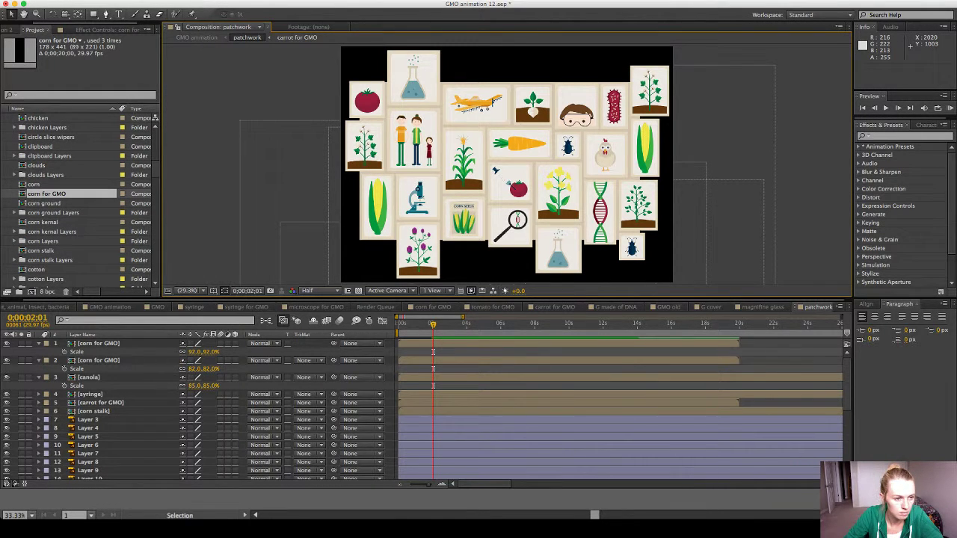
scroll(80, 198, down, 10)
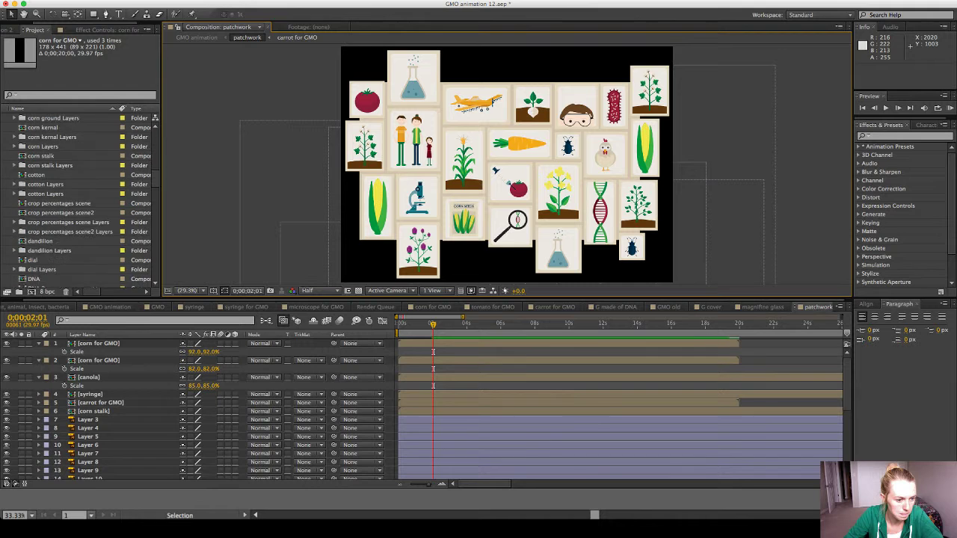
scroll(80, 199, down, 5)
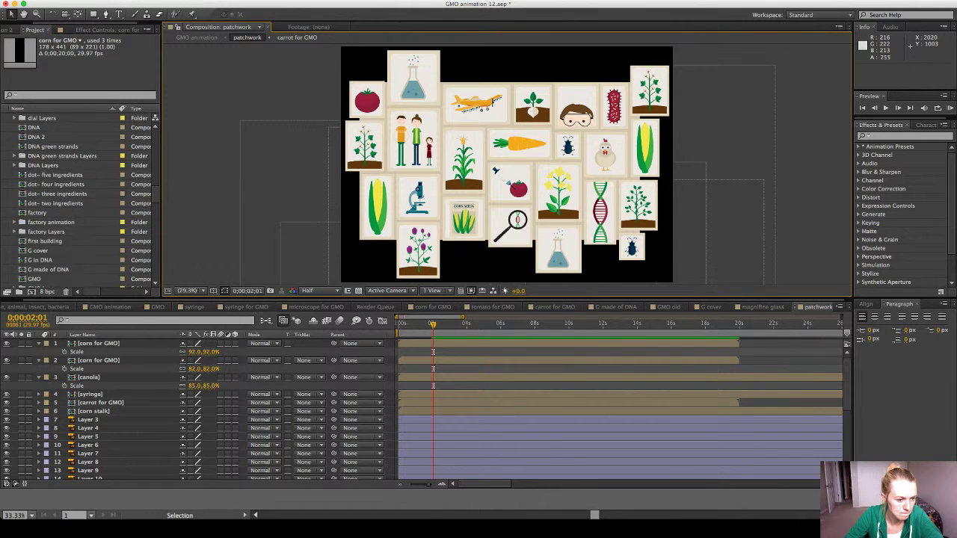
scroll(80, 198, down, 12)
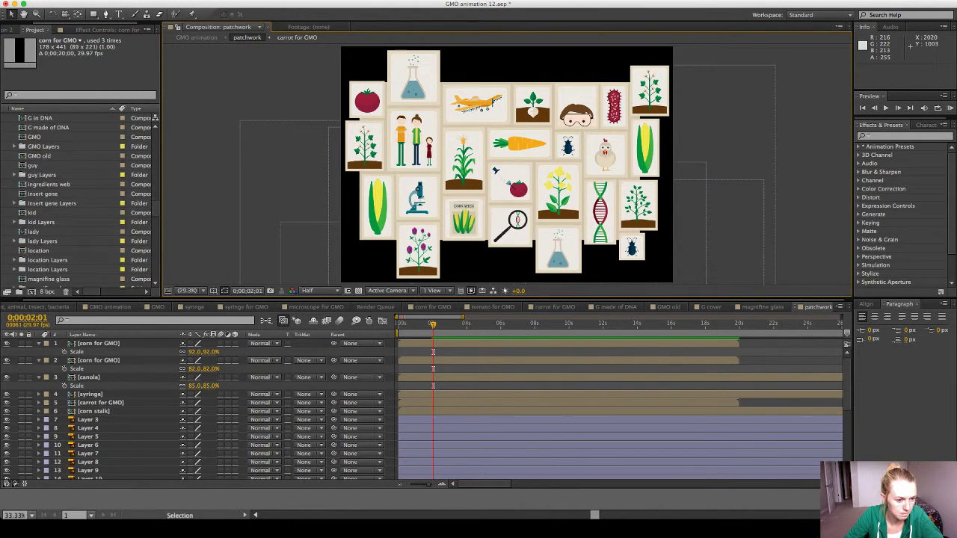
scroll(80, 198, down, 6)
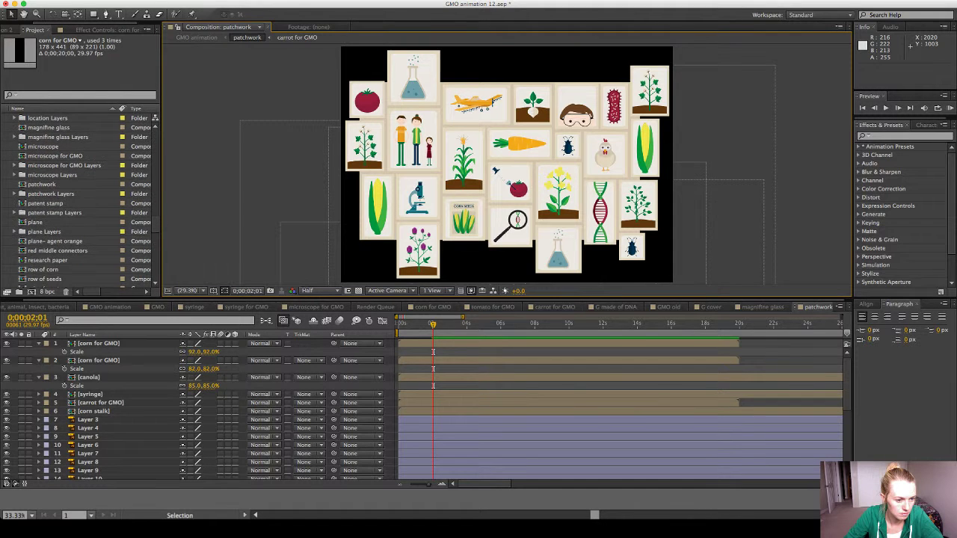
scroll(80, 198, down, 5)
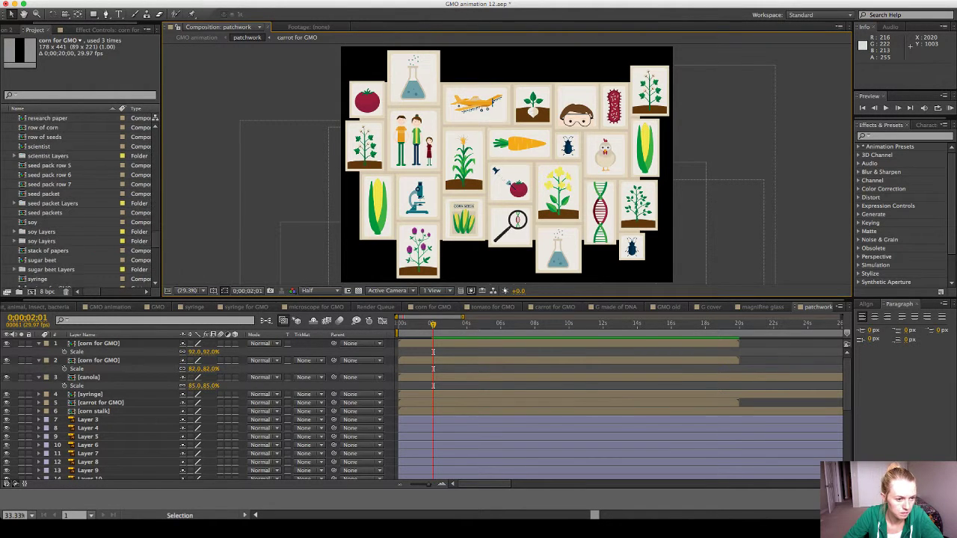
click(33, 213)
drag(34, 213, 644, 211)
Scale the soy layer to 56% and move it onto the plant in the tile beside the DNA.
scroll(684, 217, up, 1)
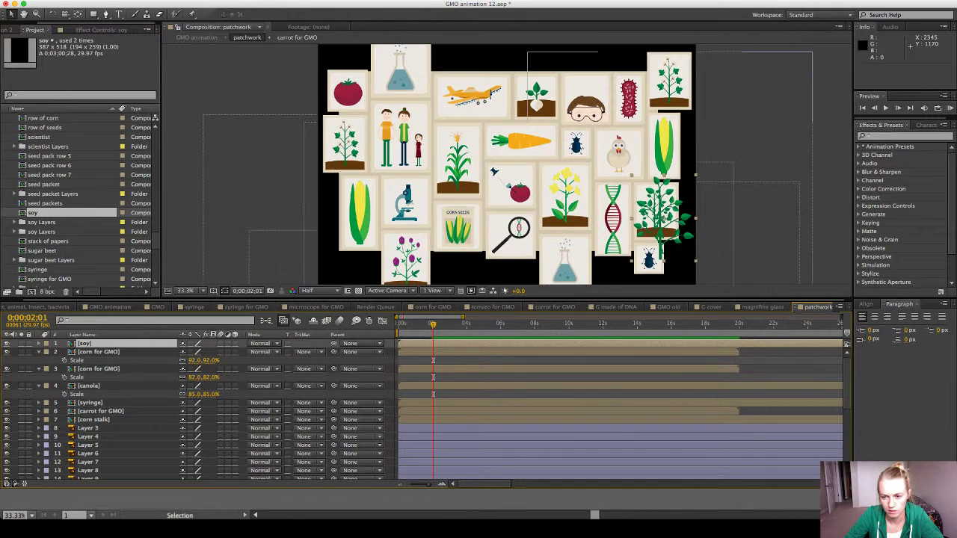
scroll(683, 217, up, 3)
key(space)
drag(717, 225, 539, 165)
drag(795, 98, 532, 29)
key(comma)
key(comma)
key(comma)
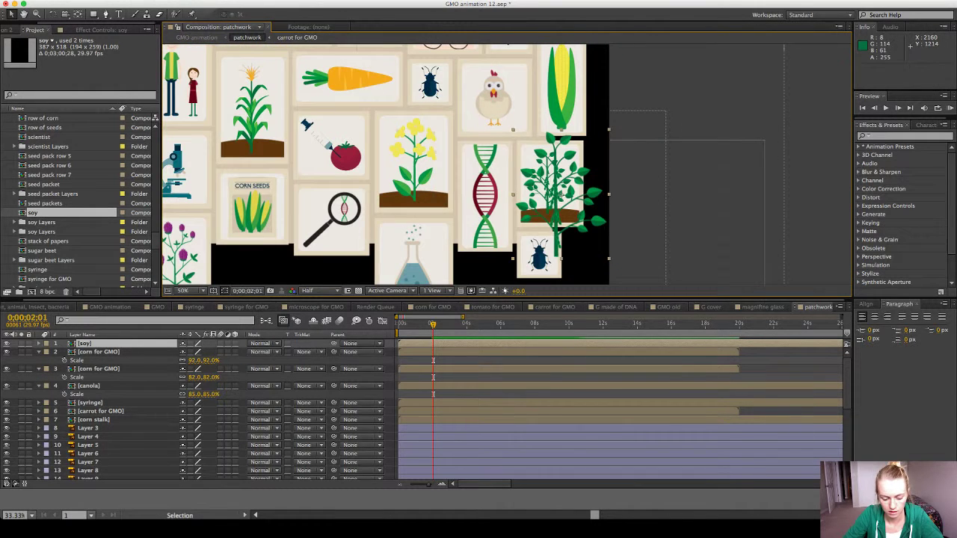
key(s)
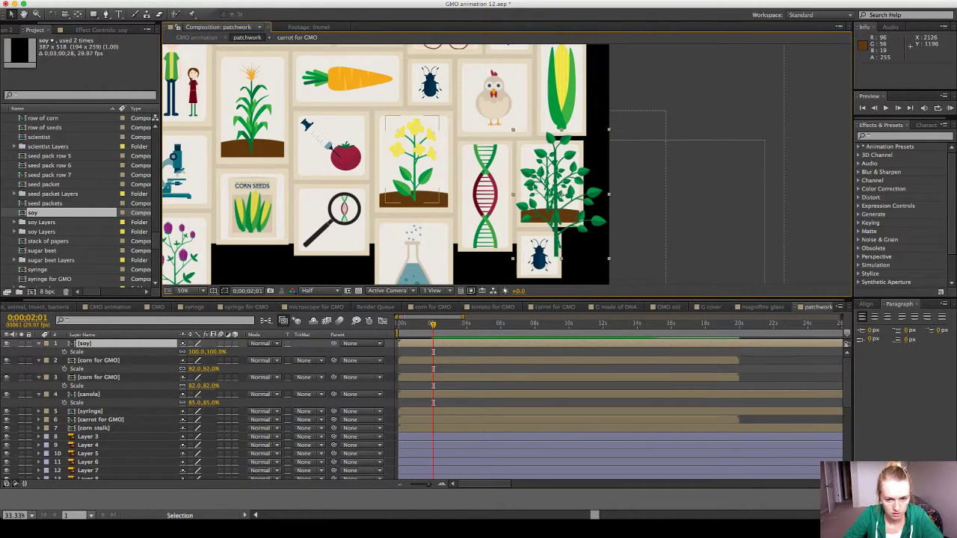
drag(196, 351, 175, 351)
drag(547, 207, 539, 193)
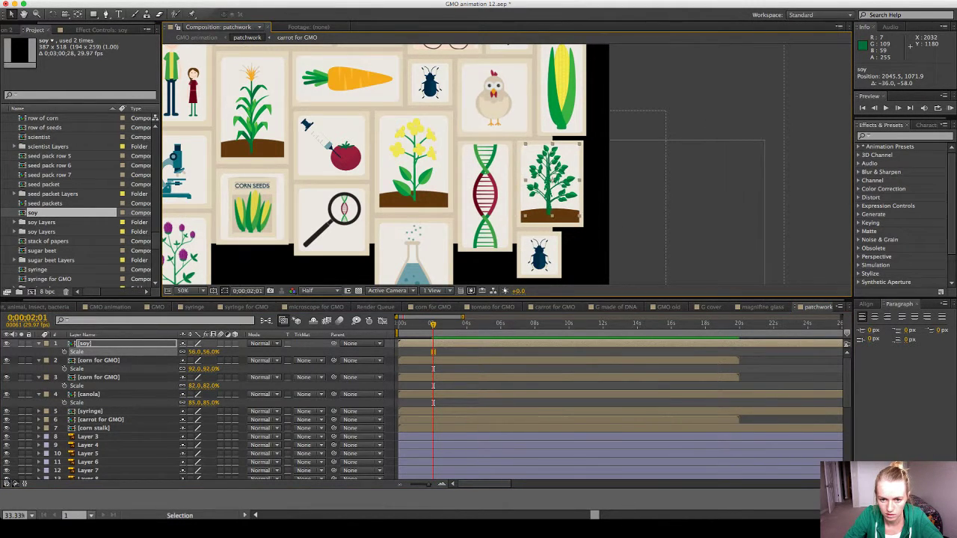
Align the soy layer with the plant stem underneath by moving it to about 2038.5, 1068.9.
scroll(539, 192, up, 4)
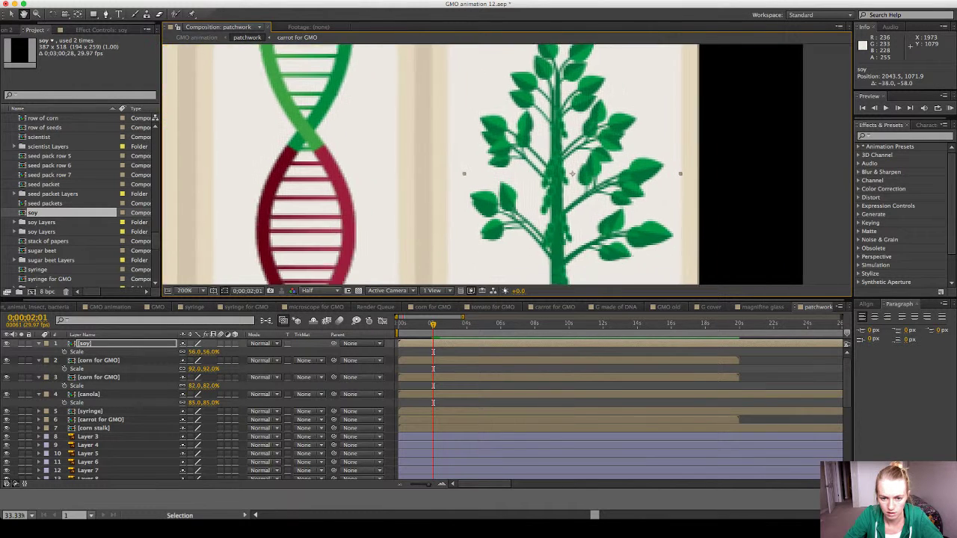
drag(502, 180, 424, 133)
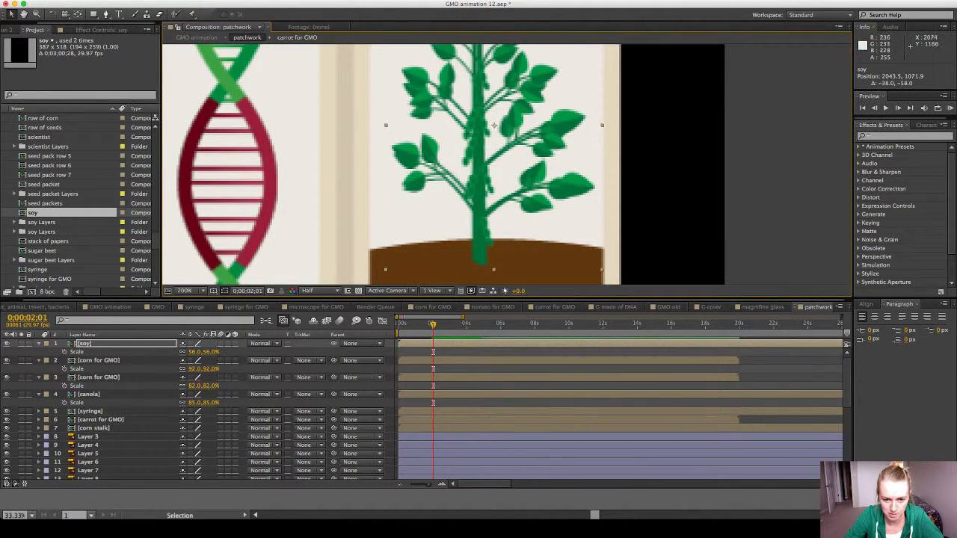
drag(480, 231, 479, 228)
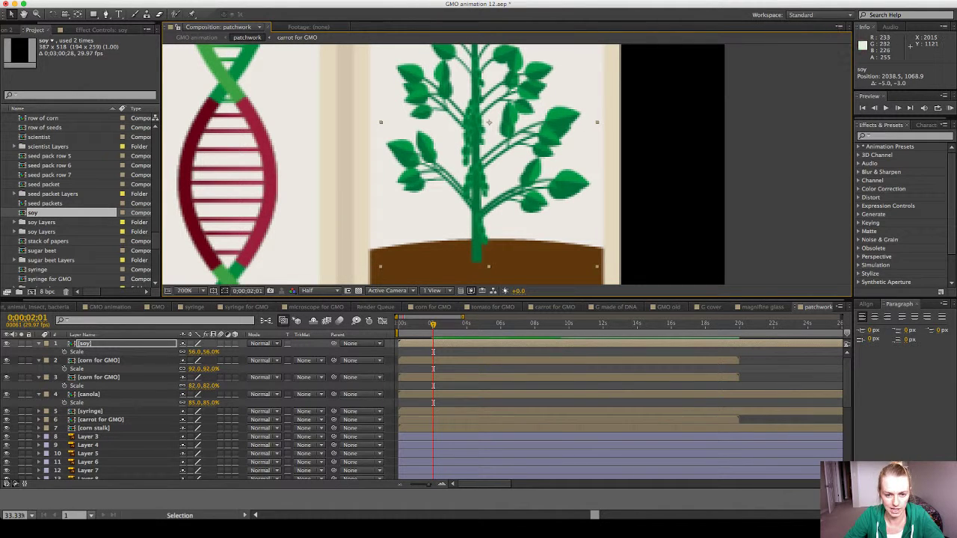
key(space)
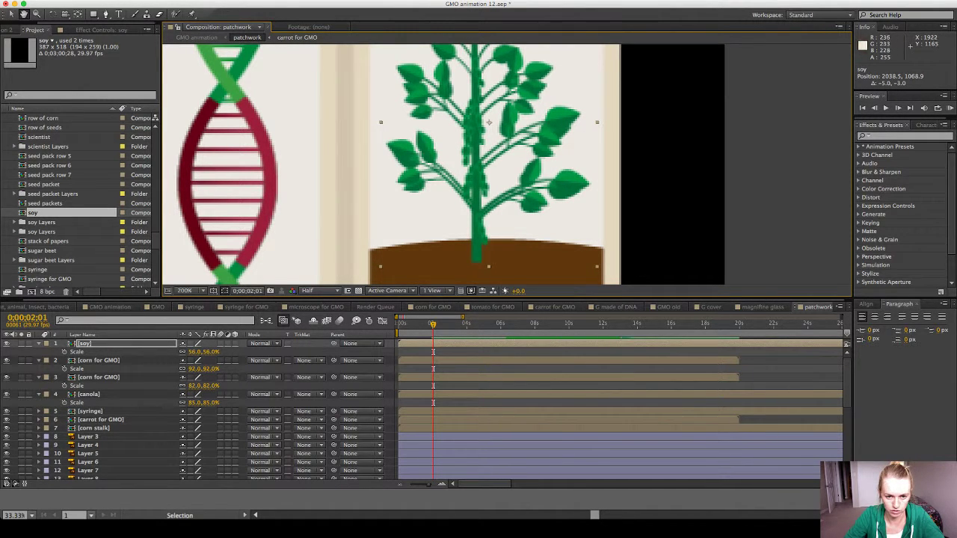
drag(373, 218, 400, 204)
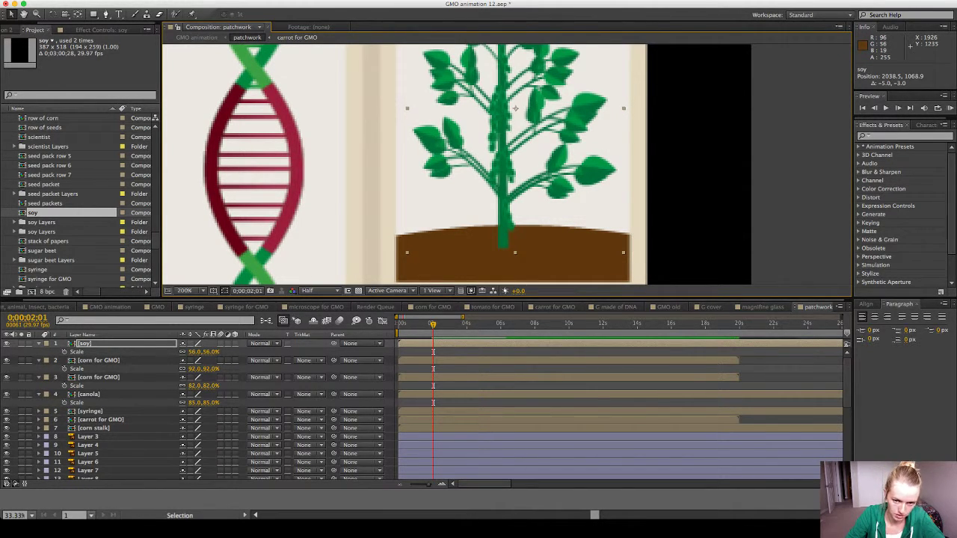
Reduce the soy layer's scale to 55% and nudge it to position 2037.5, 1071.4.
drag(195, 352, 196, 351)
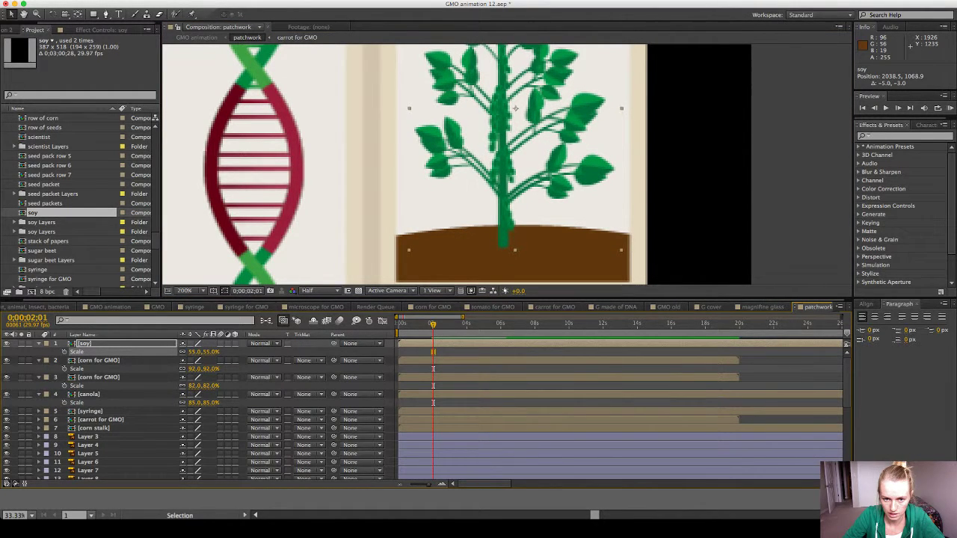
key(Down)
key(Down)
key(Down)
key(Down)
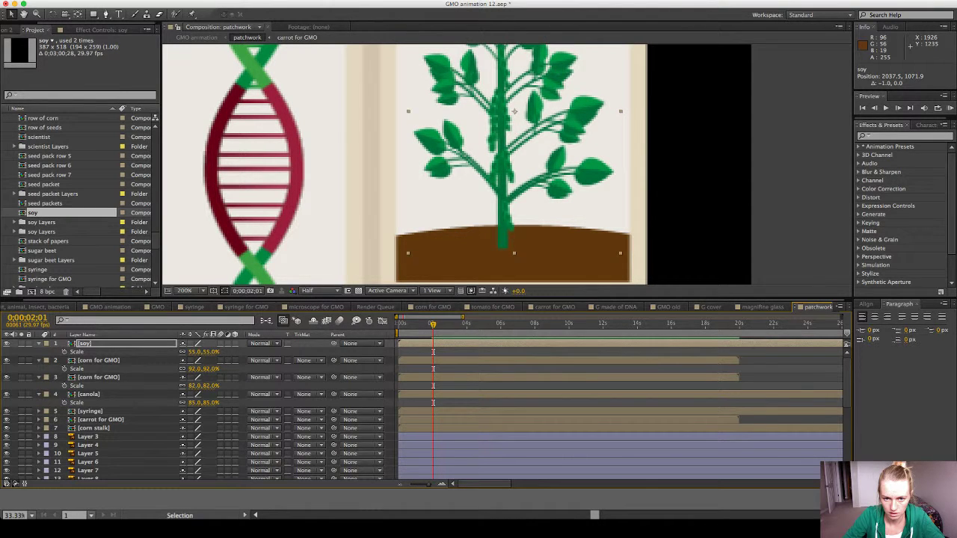
key(Up)
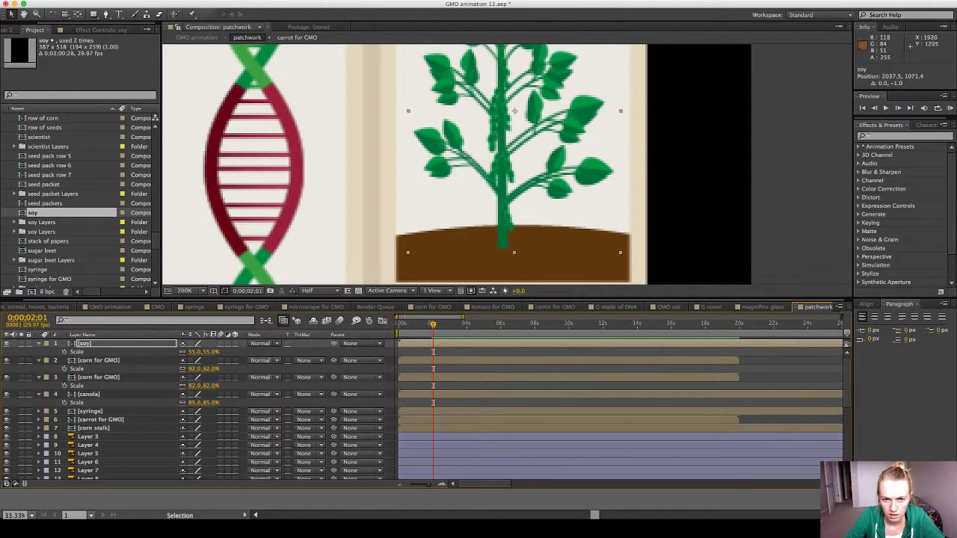
Shrink the soy layer to 49% and nudge it down to position 2037.5, 1077.4.
drag(444, 201, 441, 247)
key(comma)
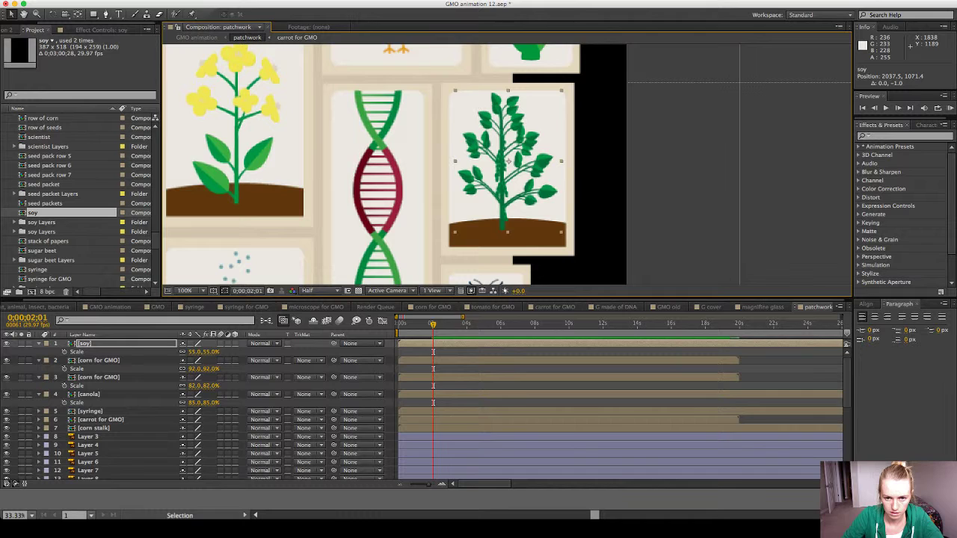
drag(195, 351, 191, 352)
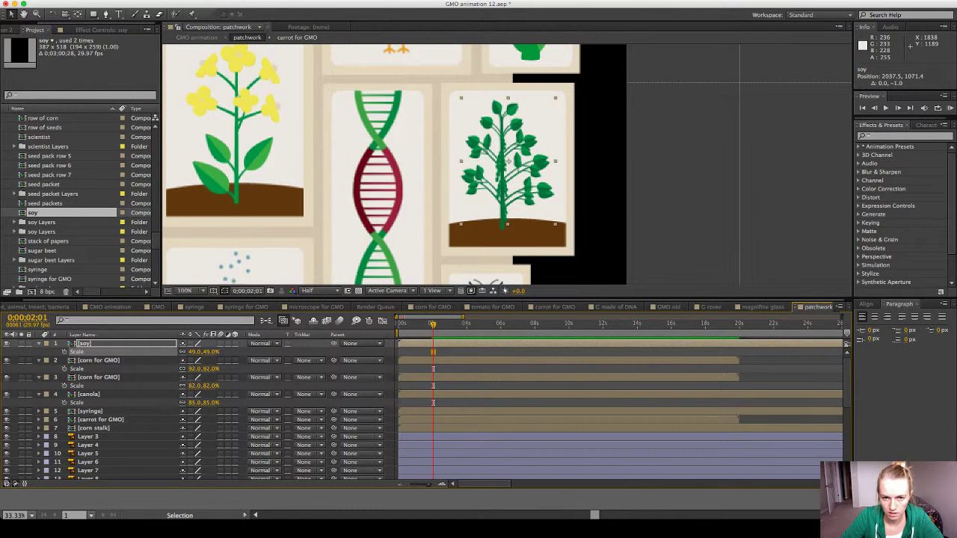
key(Down)
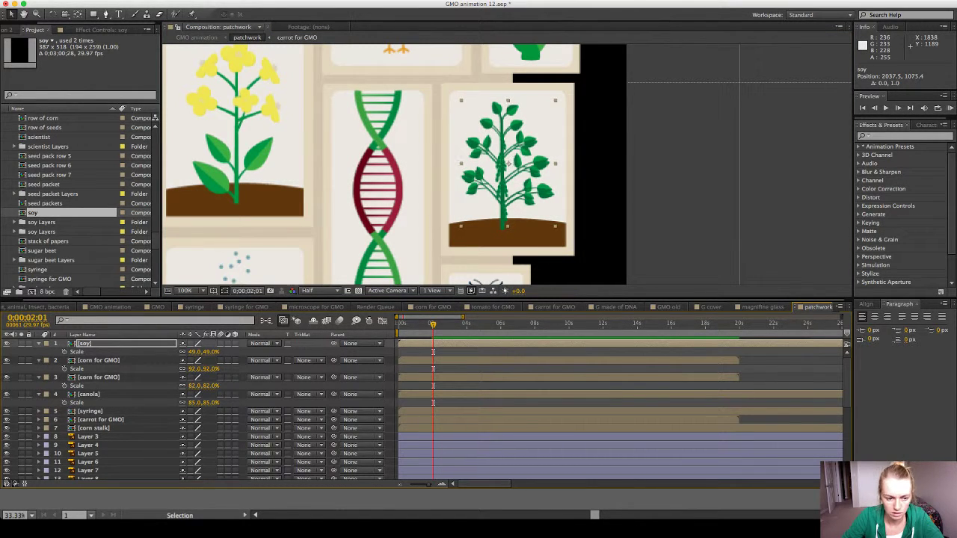
key(Down)
key(Down)
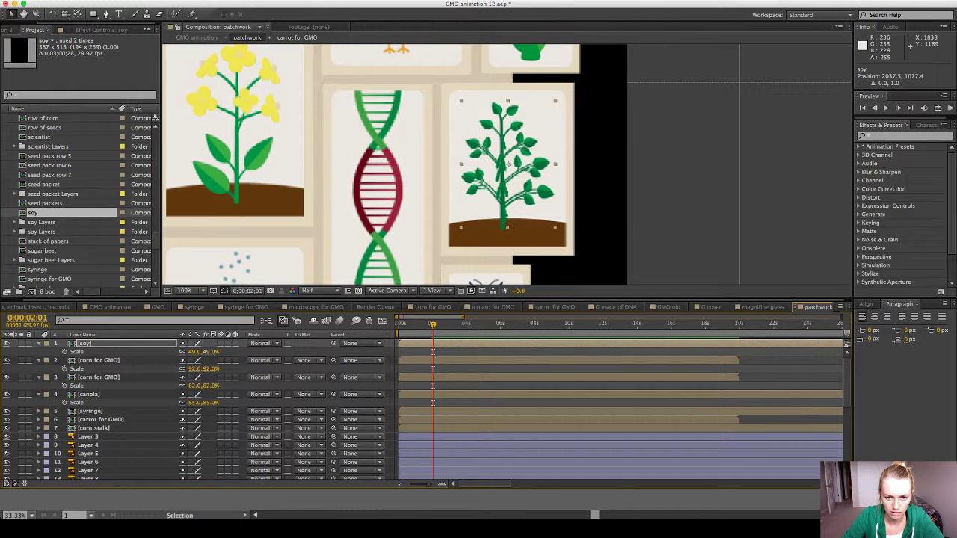
Set the soy layer's scale to 50% and nudge it down to position 2037.5, 1082.4 in its tile.
click(77, 352)
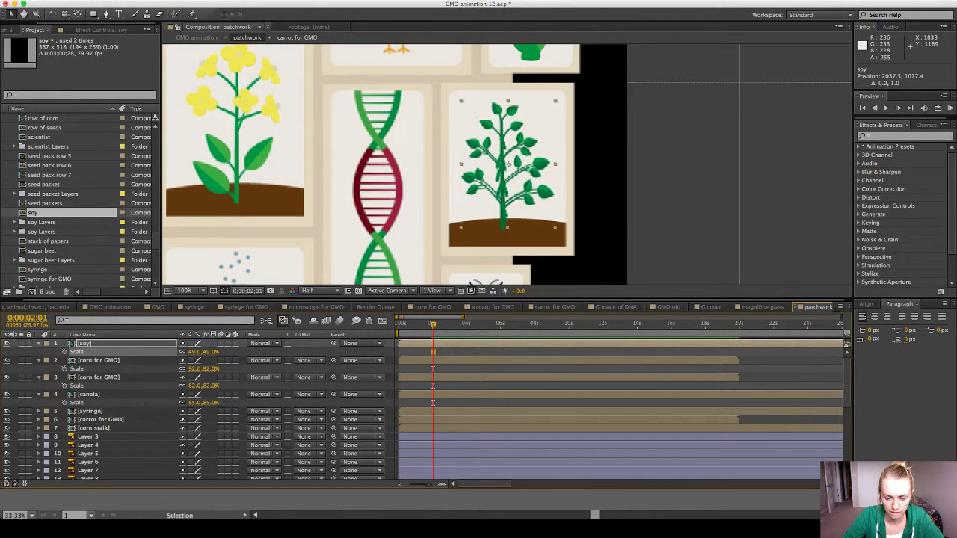
drag(196, 352, 196, 352)
key(Down)
key(Down)
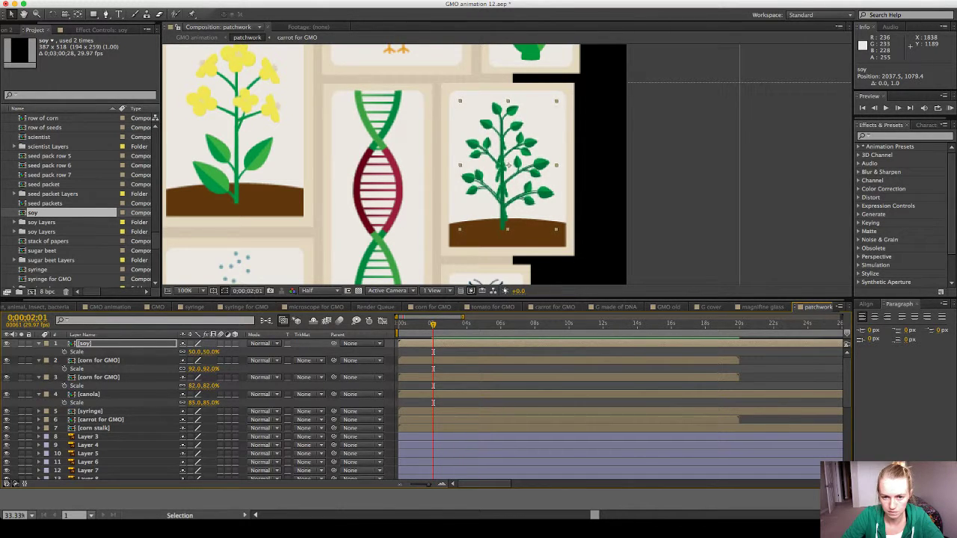
key(Down)
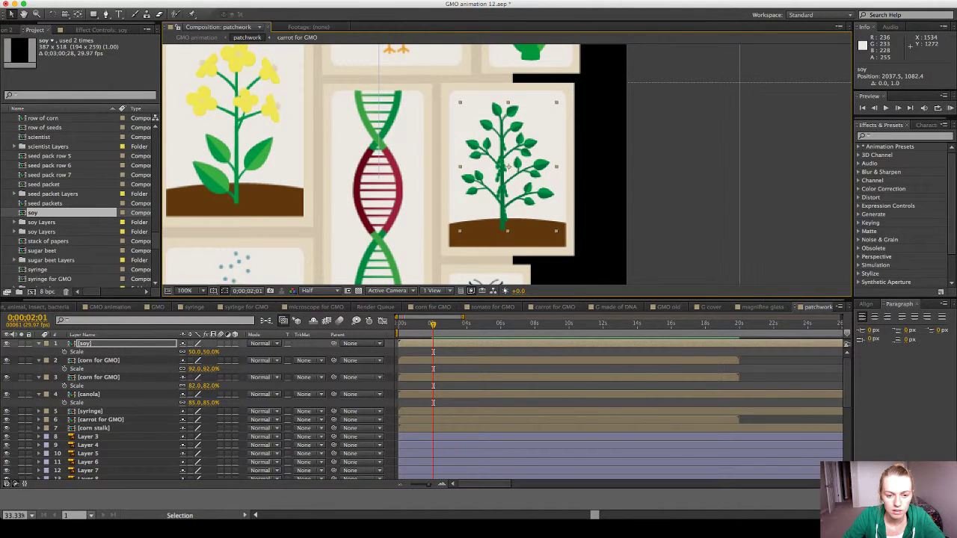
key(shift+slash)
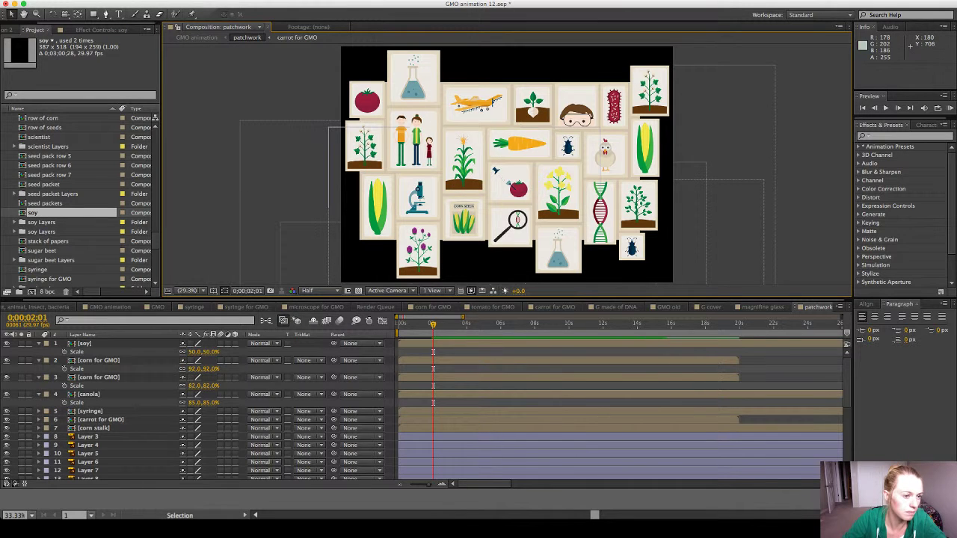
Add the cotton composition to patchwork, over the matching plant tile below the tomato tile.
scroll(80, 201, up, 2)
scroll(80, 201, up, 10)
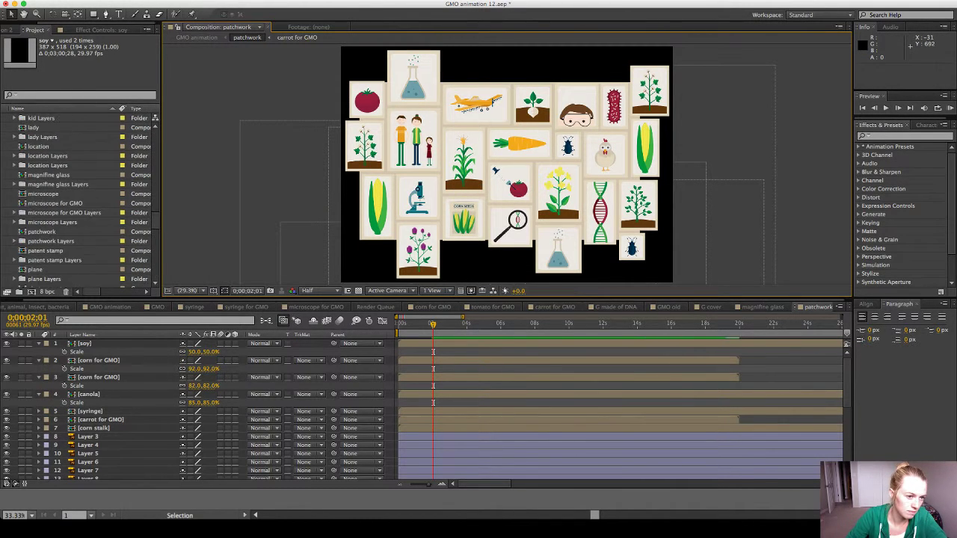
scroll(80, 201, up, 8)
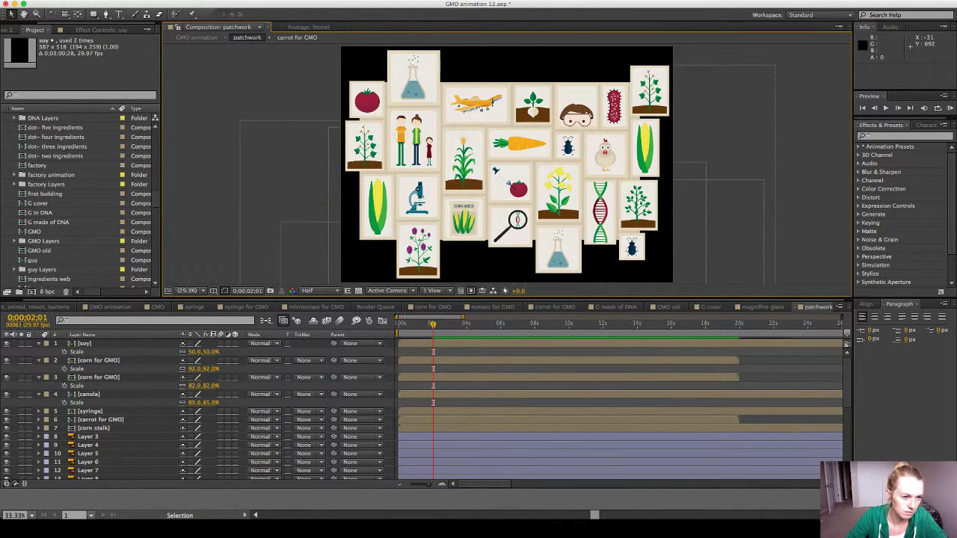
scroll(80, 201, up, 8)
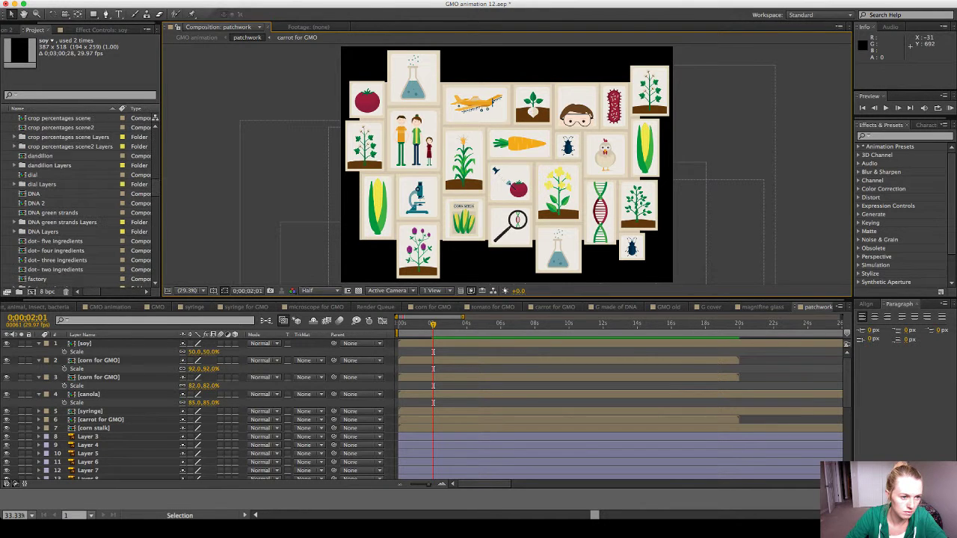
drag(37, 175, 370, 144)
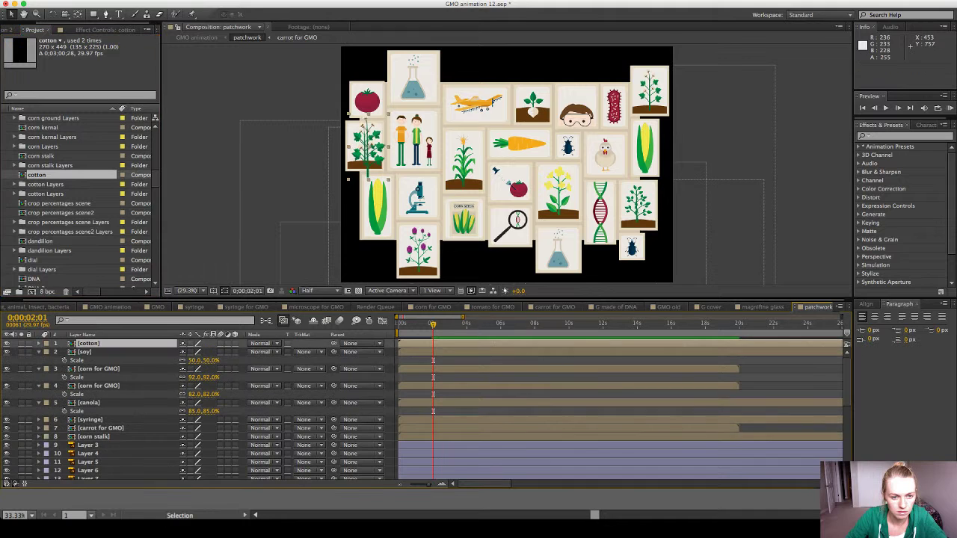
Align the cotton layer's stem base with the plant underneath by moving the layer to about 167.7, 607.1.
scroll(468, 153, up, 5)
scroll(256, 150, down, 3)
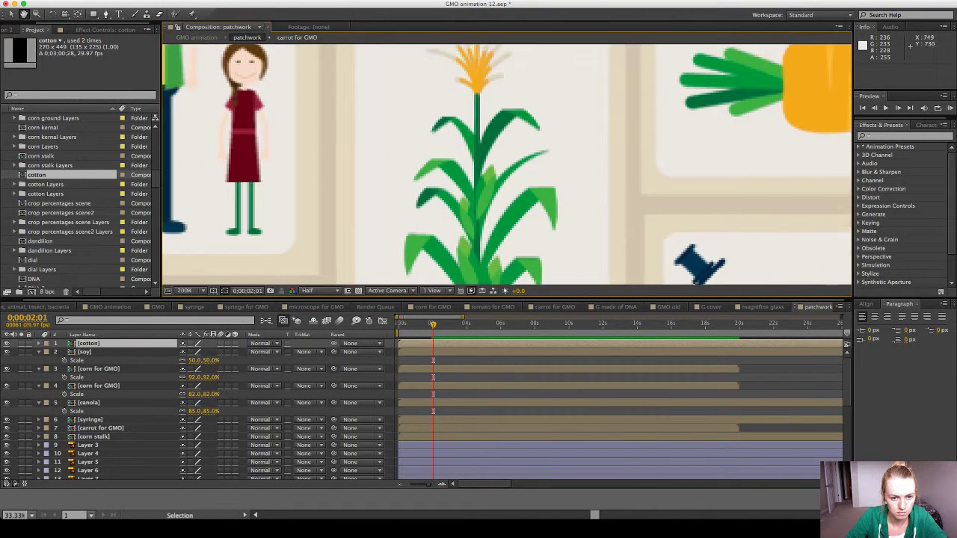
drag(372, 151, 468, 178)
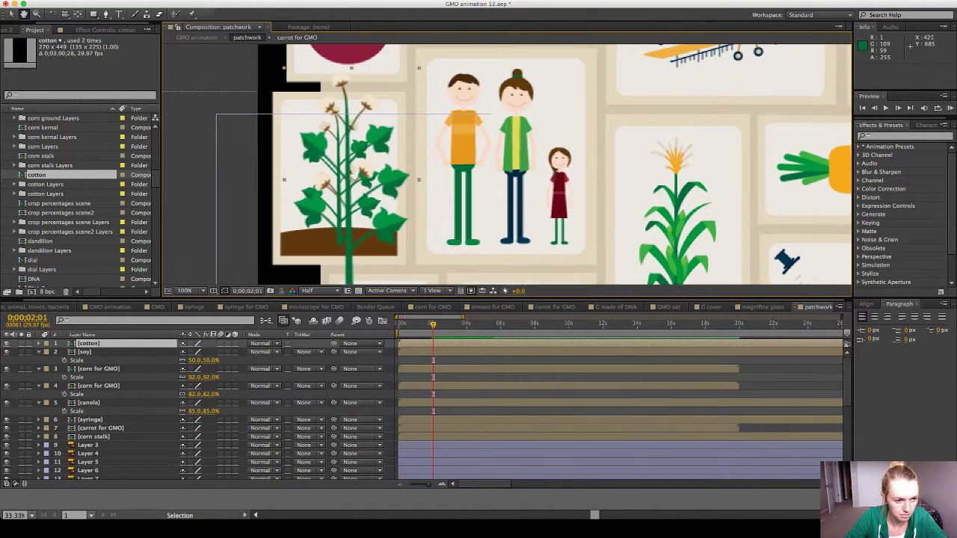
mouse_move(340, 197)
mouse_down()
mouse_move(332, 148)
mouse_move(336, 206)
mouse_up()
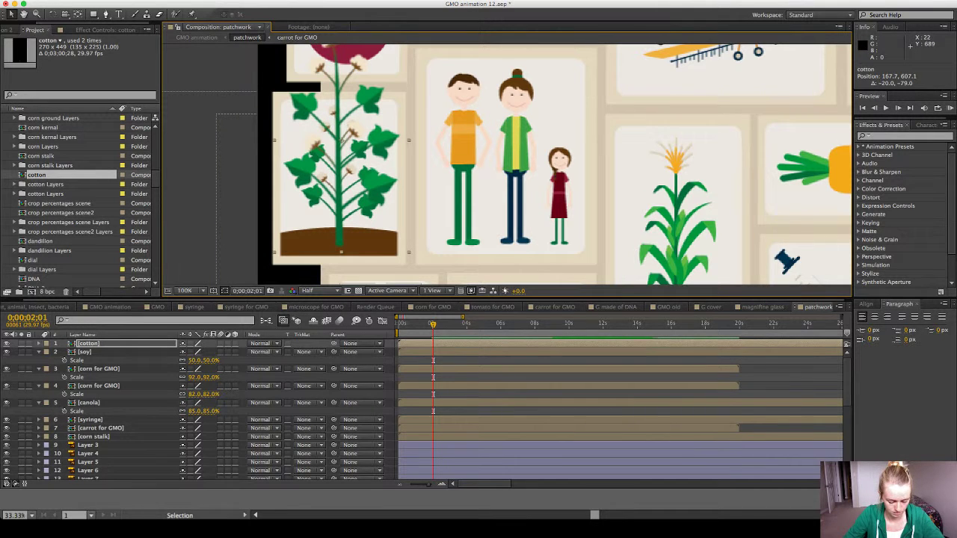
Reduce the cotton layer's scale to 70% and move it down to about 167.7, 671.1.
key(s)
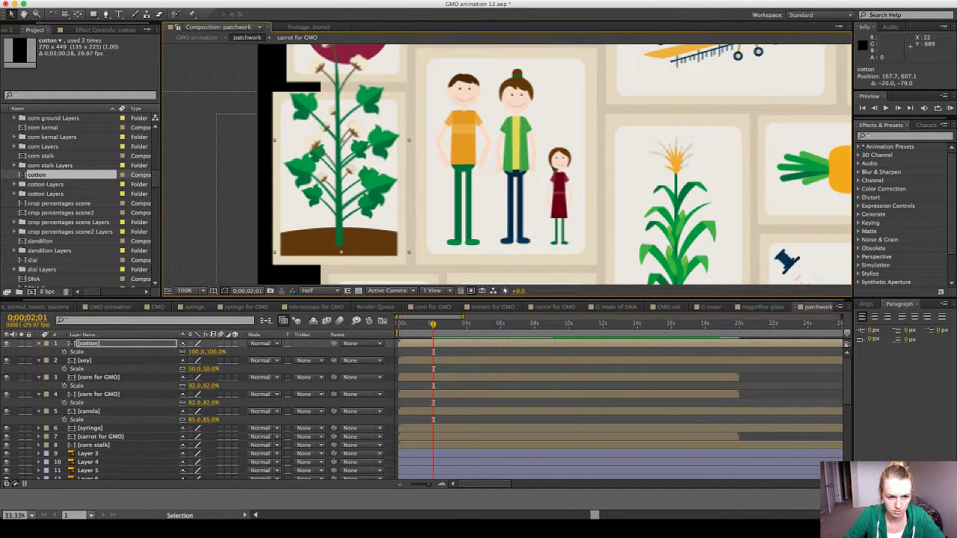
drag(196, 352, 181, 352)
drag(366, 170, 360, 205)
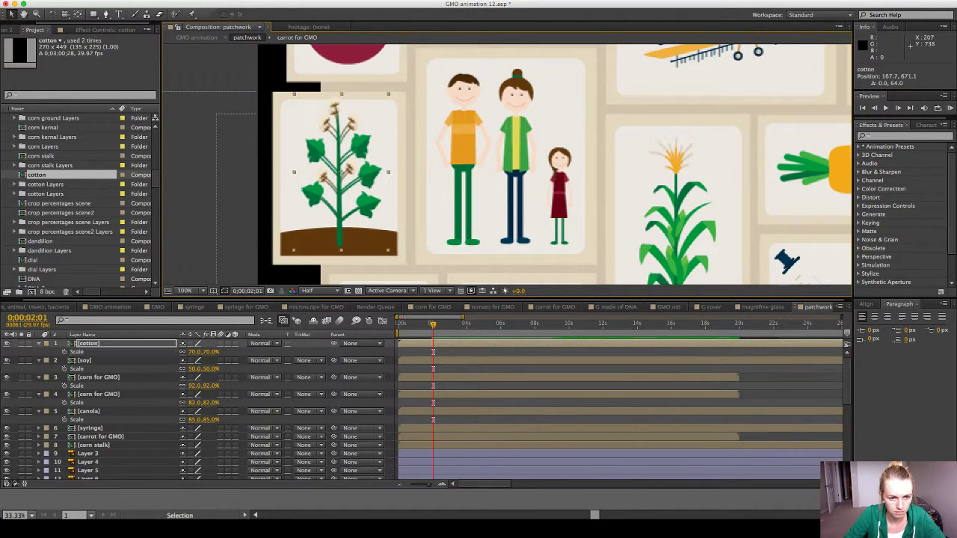
Shrink the cotton layer to 62% and nudge it down to position 167.7, 683.1.
drag(195, 353, 190, 352)
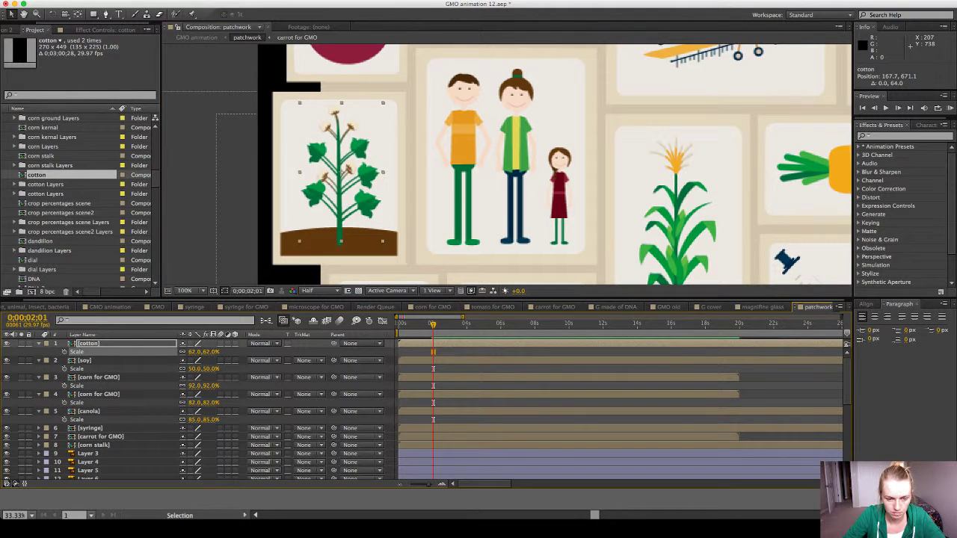
key(Down)
key(Down)
key(Down)
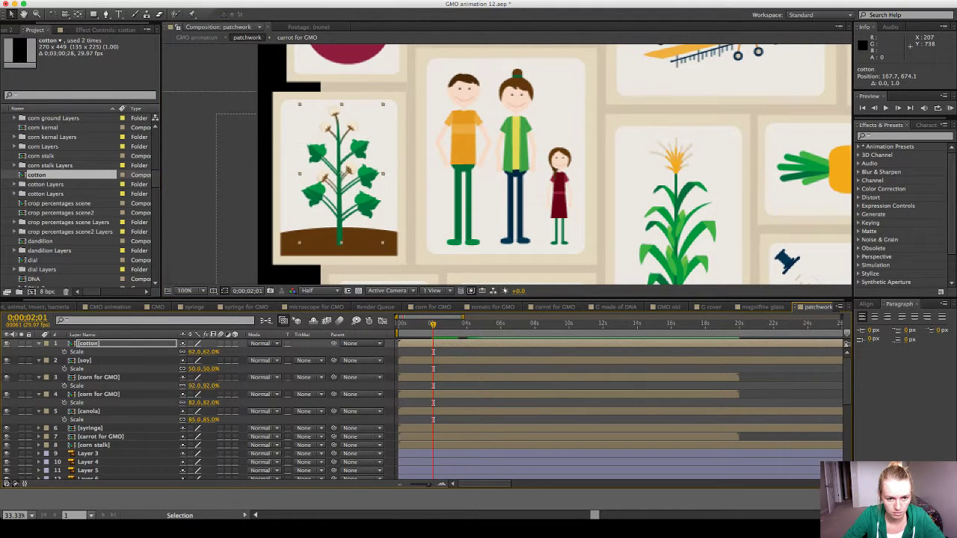
key(Down)
key(Down)
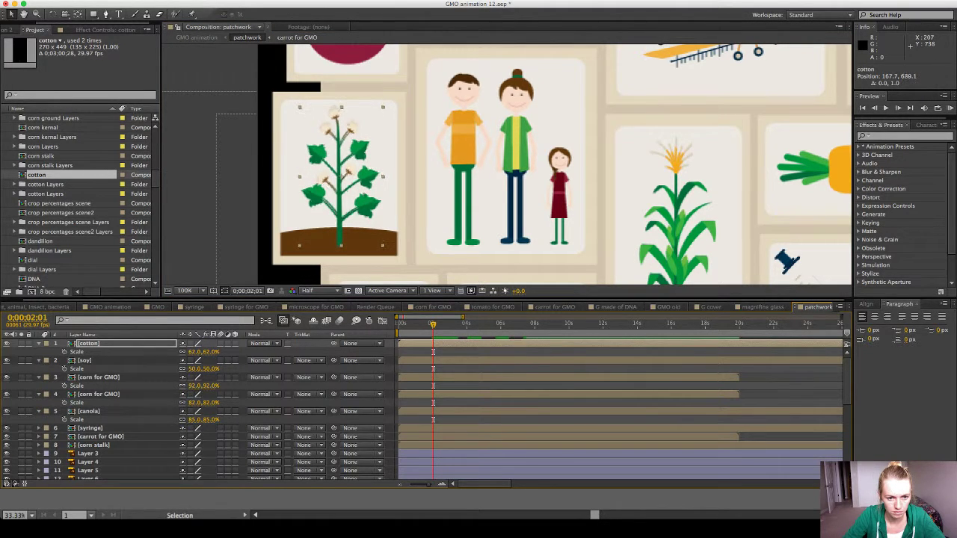
key(Down)
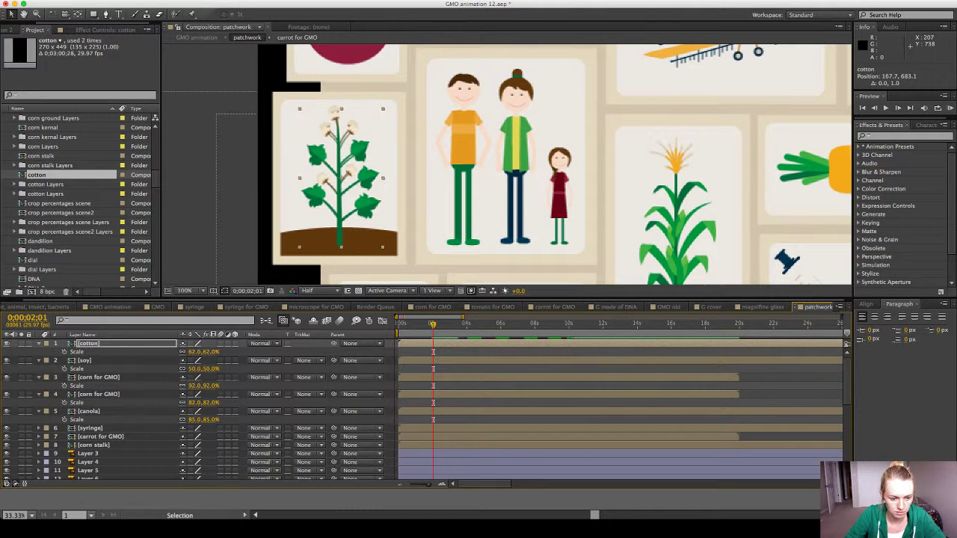
Set the cotton layer's scale to 64% and nudge it slightly up in its tile.
click(212, 353)
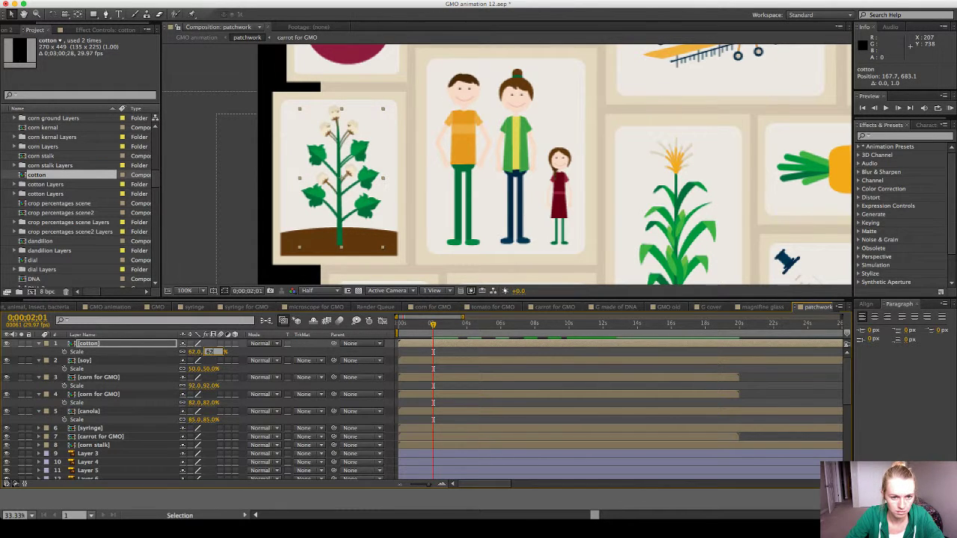
key(Return)
key(Up)
key(Up)
key(Up)
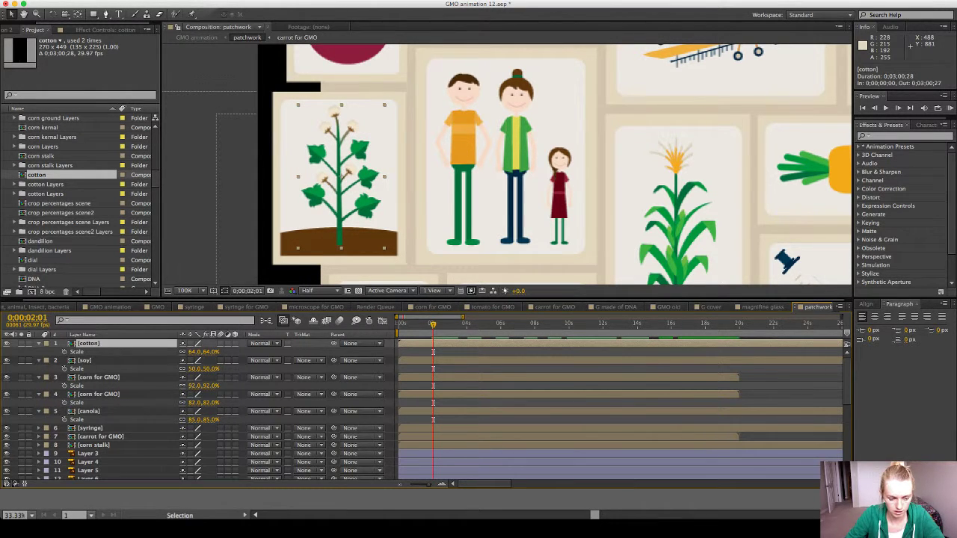
Duplicate the cotton layer and move the copy over the plant tile above the far corn tile, at about 2109.7, 298.1.
key(super+d)
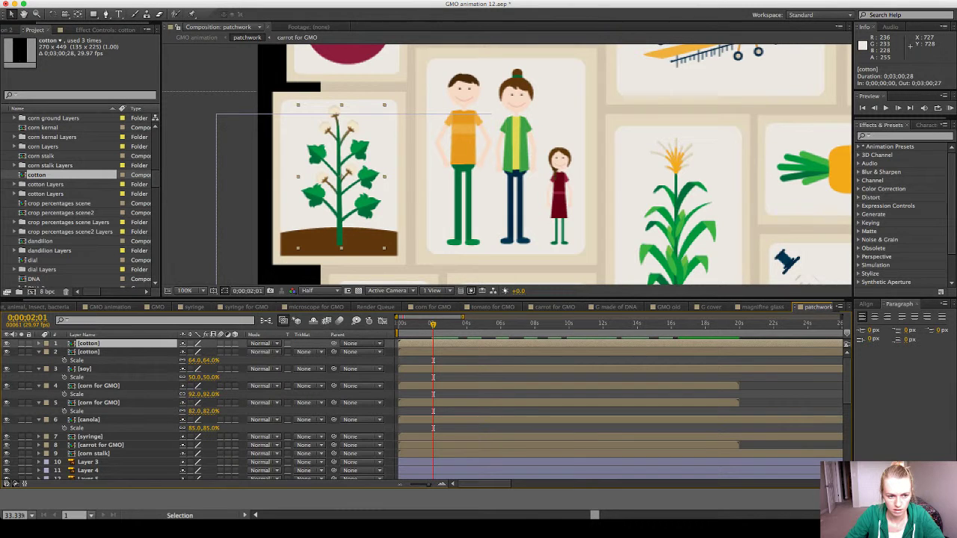
drag(620, 200, 429, 204)
drag(173, 206, 639, 181)
drag(701, 196, 477, 207)
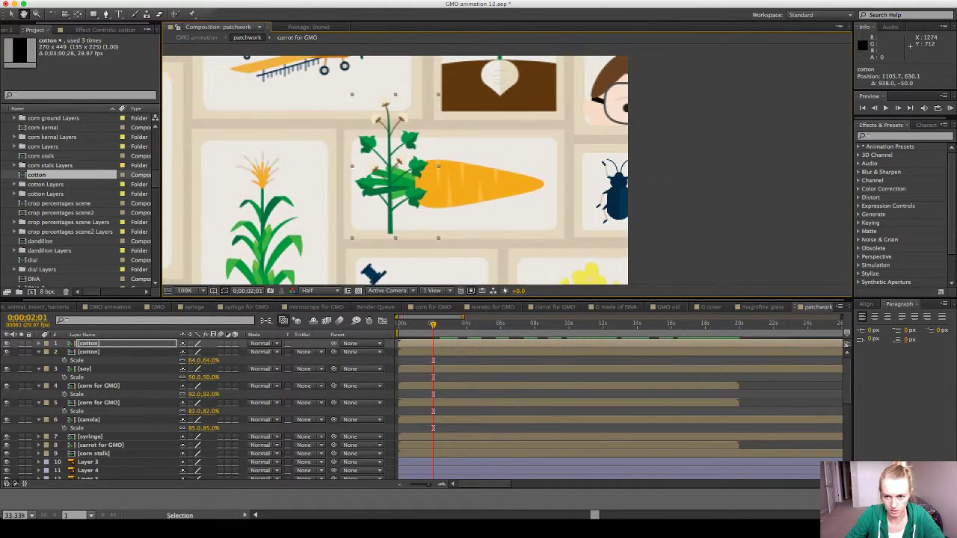
scroll(479, 207, down, 3)
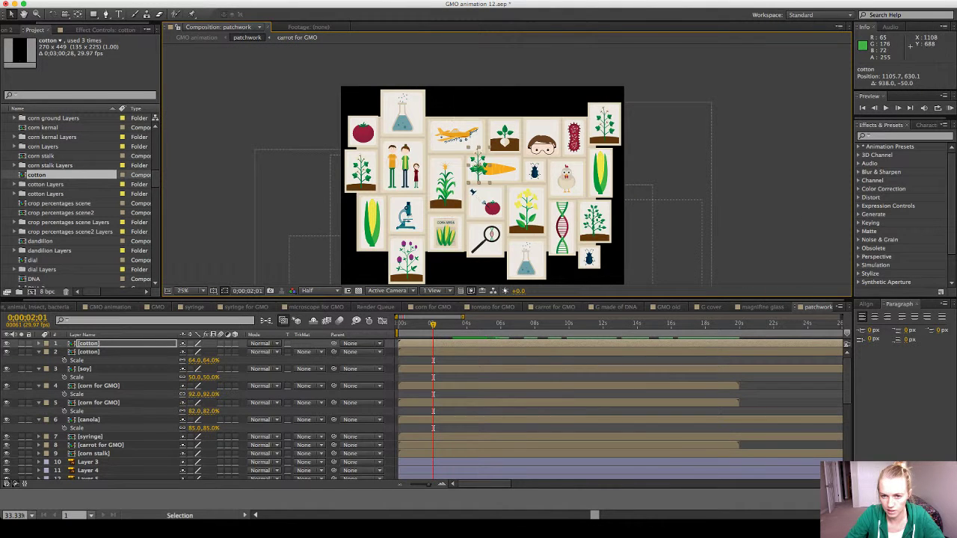
drag(481, 172, 608, 132)
scroll(610, 134, up, 2)
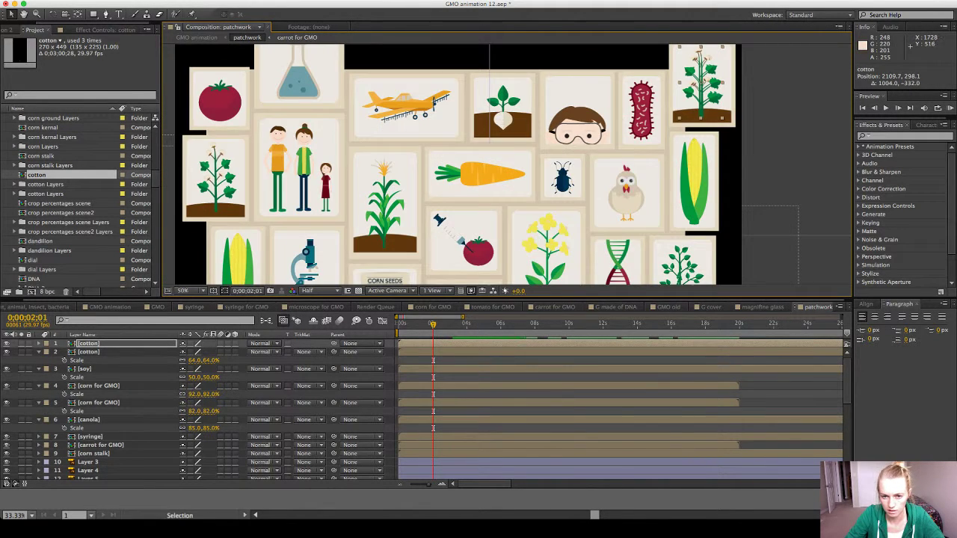
Align the duplicated cotton layer with the plant stem underneath by moving it to about 2117.7, 301.6.
scroll(671, 101, up, 6)
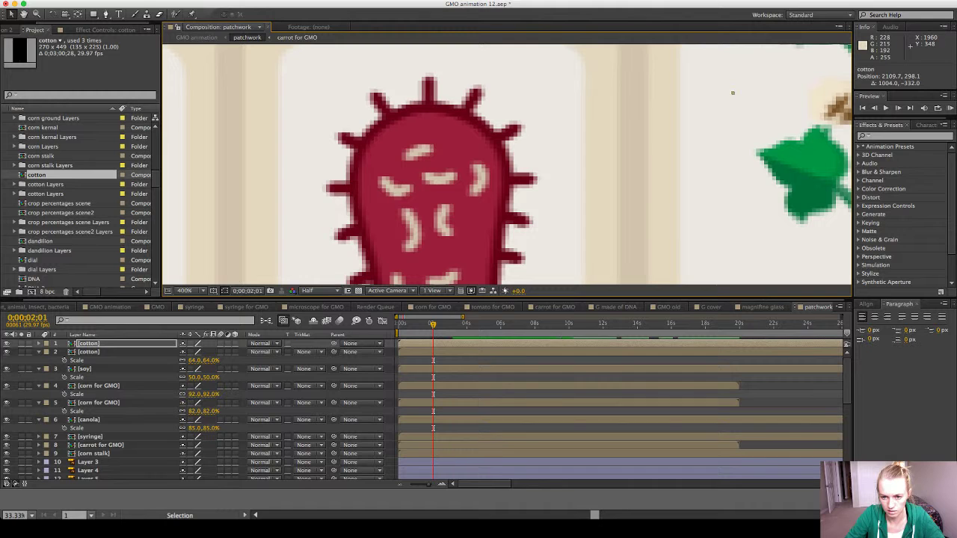
scroll(610, 135, down, 2)
scroll(610, 134, up, 1)
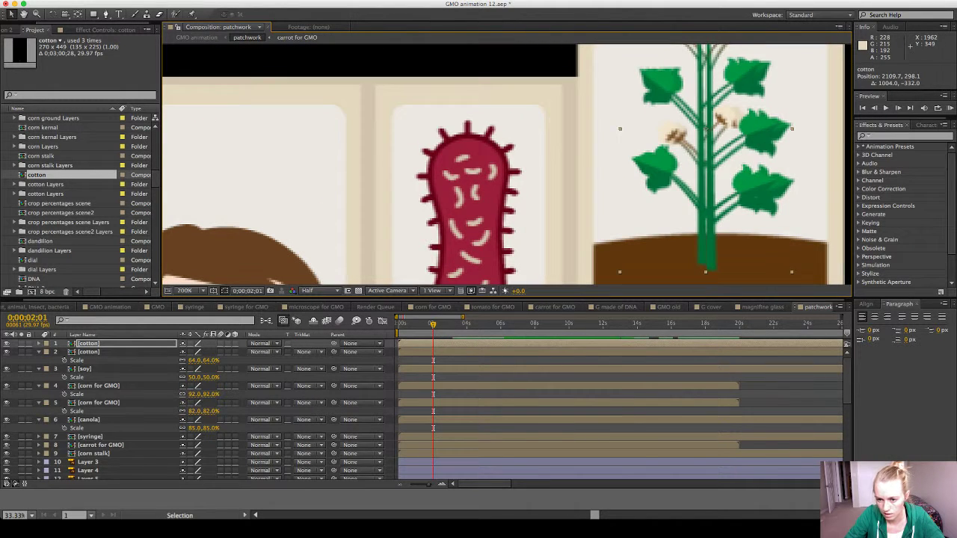
mouse_move(722, 226)
mouse_down()
mouse_move(710, 220)
mouse_move(731, 230)
mouse_move(722, 228)
mouse_up()
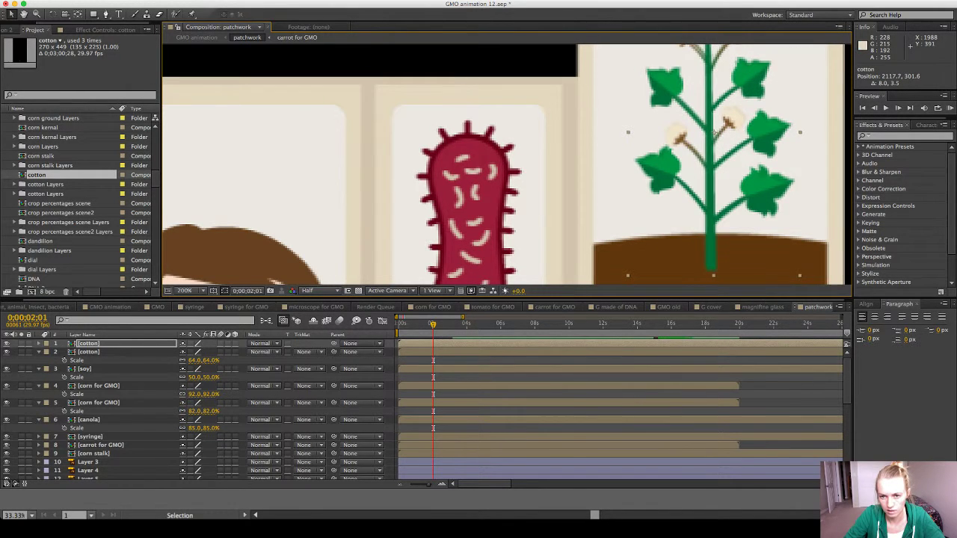
key(comma)
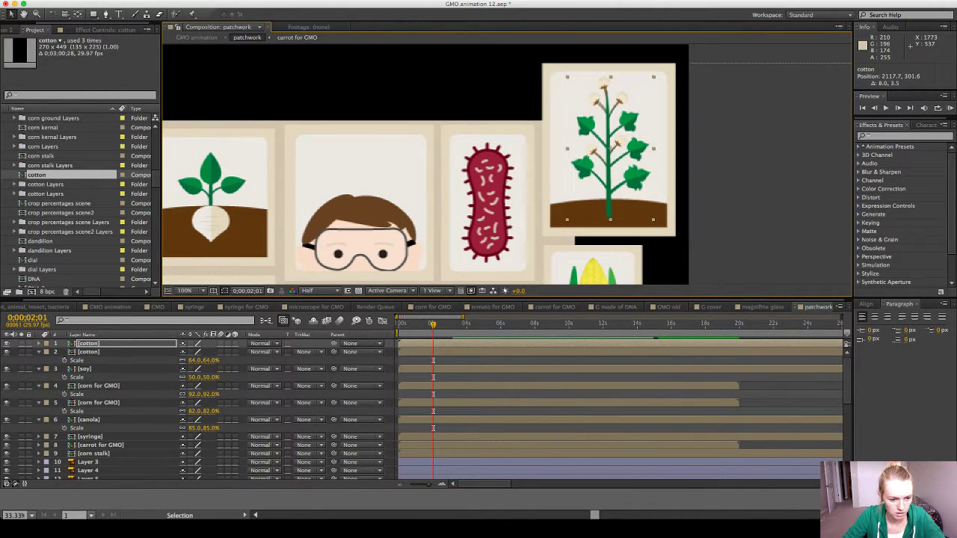
Enlarge the duplicated cotton layer to 69% and nudge it to position 2119.7, 296.6.
key(s)
drag(194, 352, 197, 351)
key(Up)
key(Up)
key(Up)
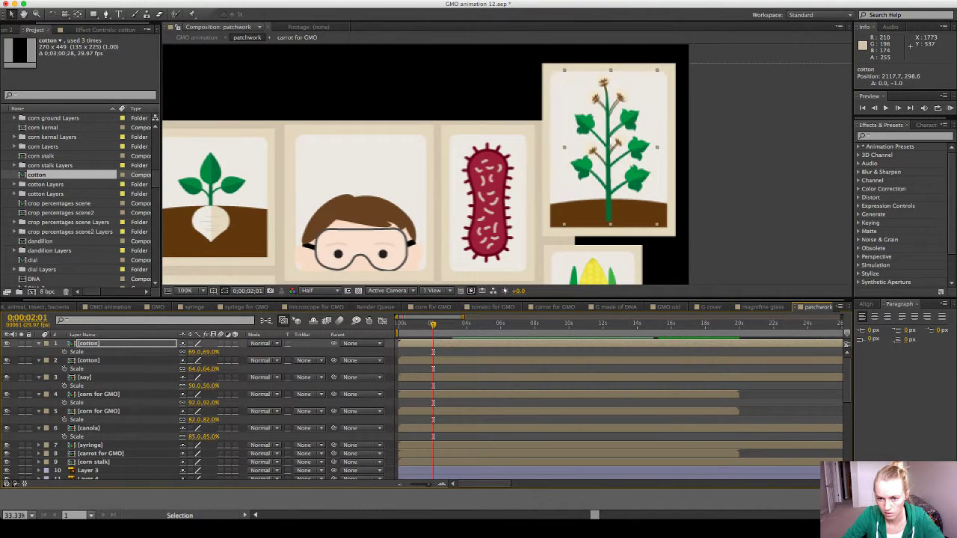
key(Right)
key(Up)
key(Up)
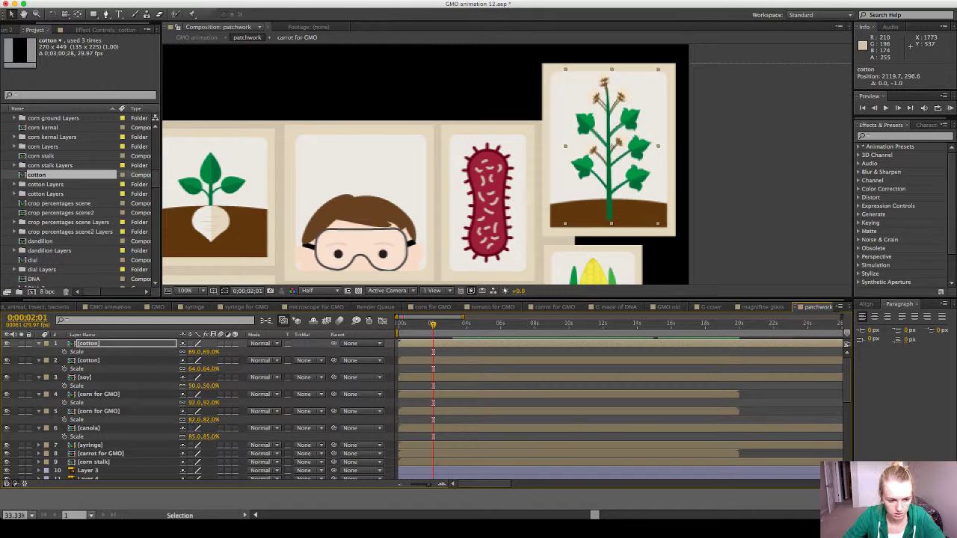
Set the duplicated cotton layer's scale to 65%, nudge it down to position 2119.7, 298.6, and deselect it.
click(211, 352)
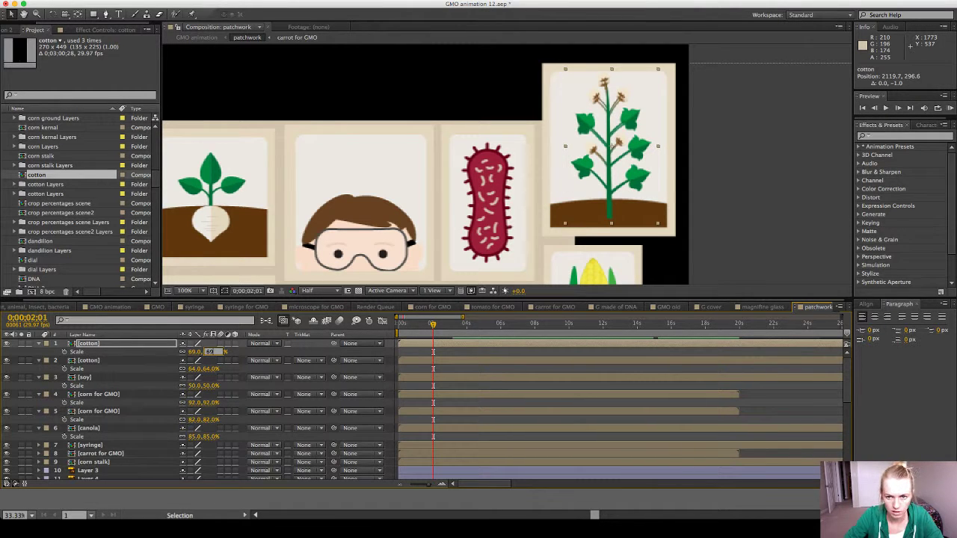
text(65)
key(Return)
key(Down)
key(Down)
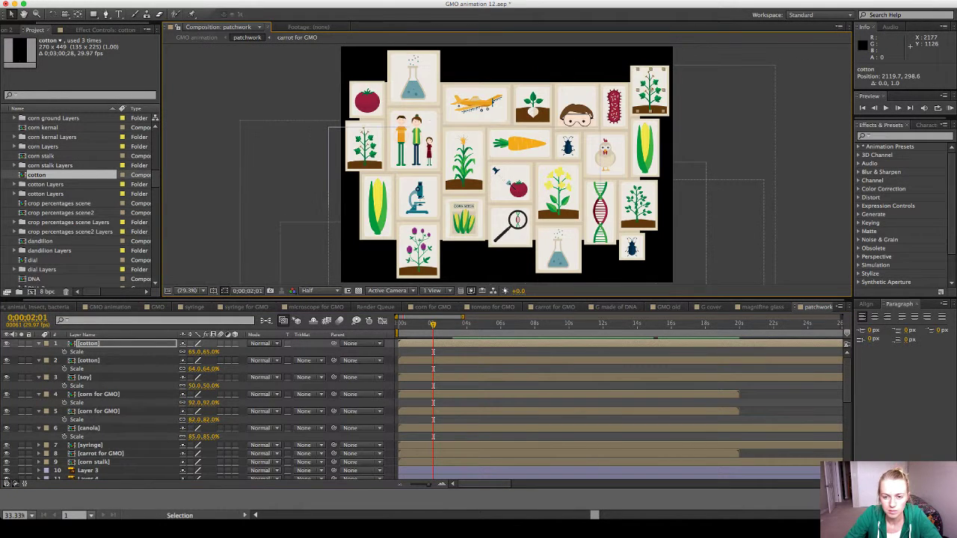
click(792, 208)
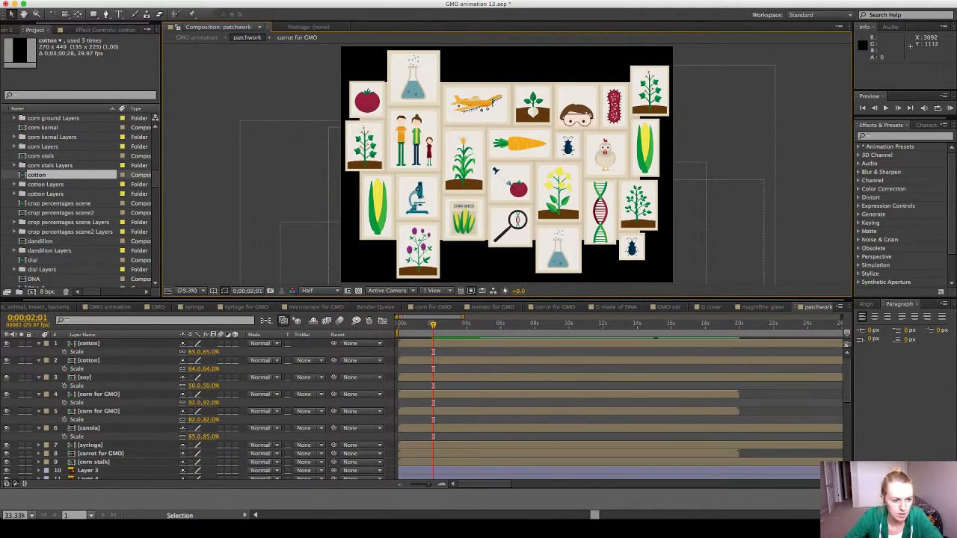
Add the sugar beet composition to patchwork as the top layer, over the beet tile beside the plane.
scroll(80, 202, down, 5)
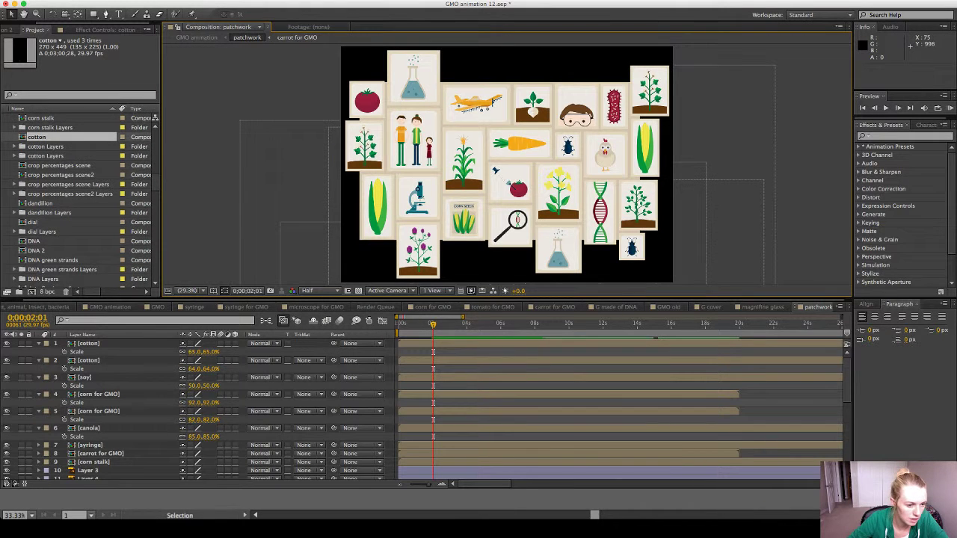
scroll(80, 202, down, 6)
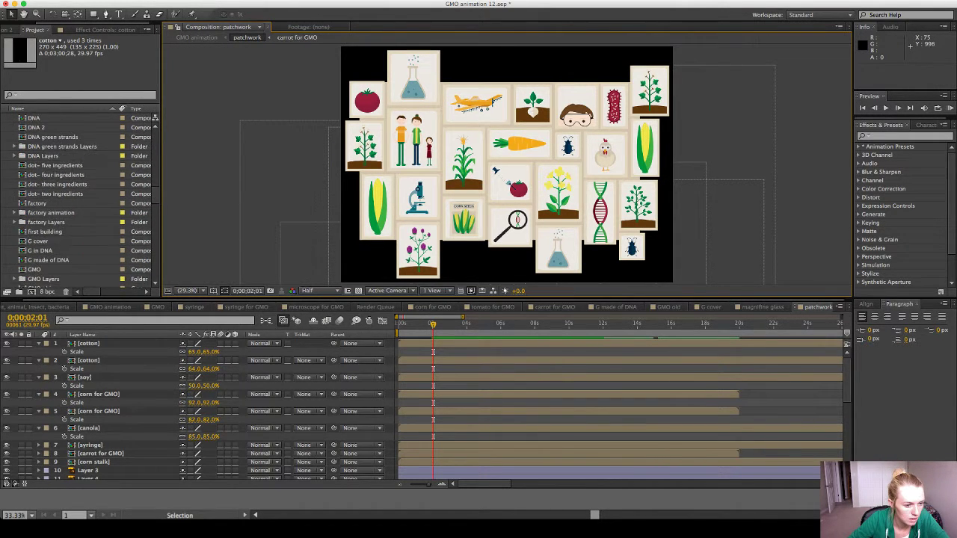
scroll(80, 202, down, 10)
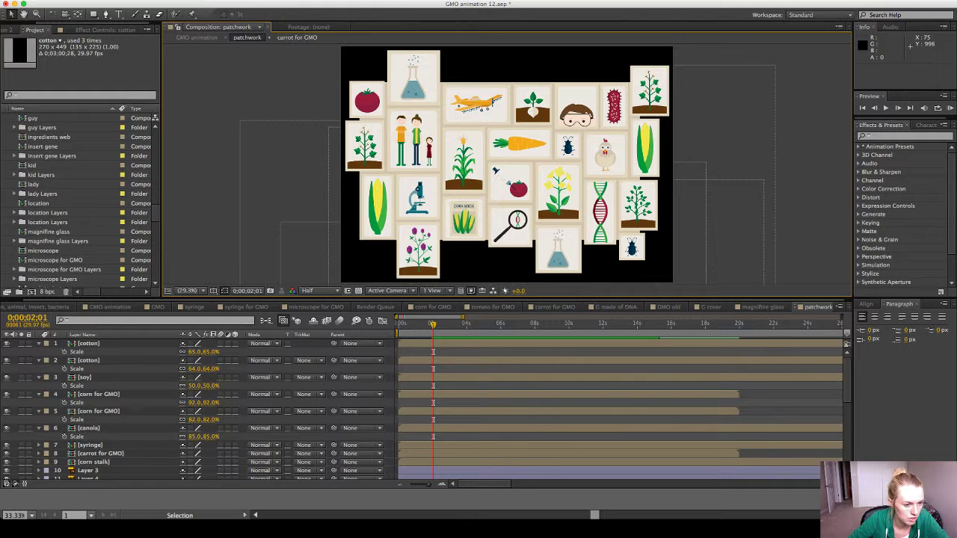
scroll(80, 201, down, 8)
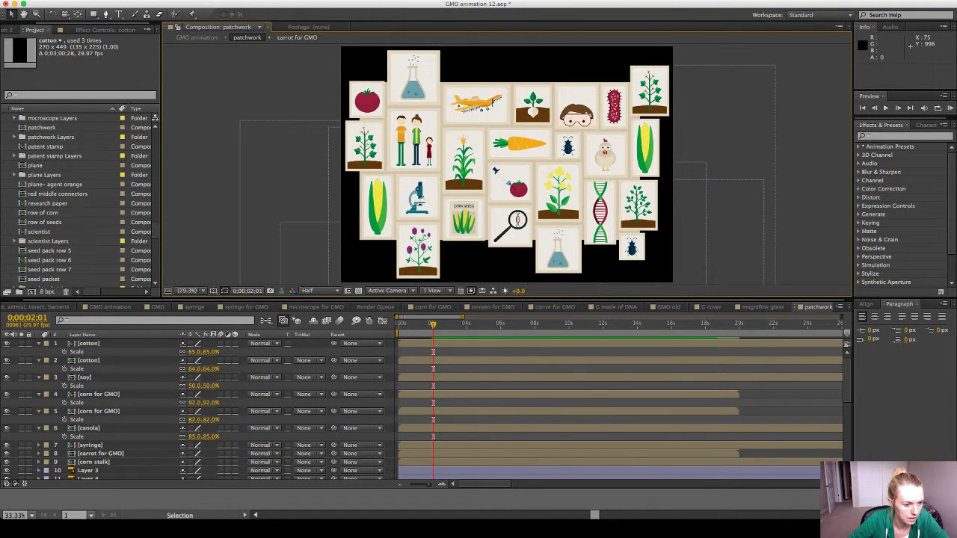
scroll(80, 202, down, 6)
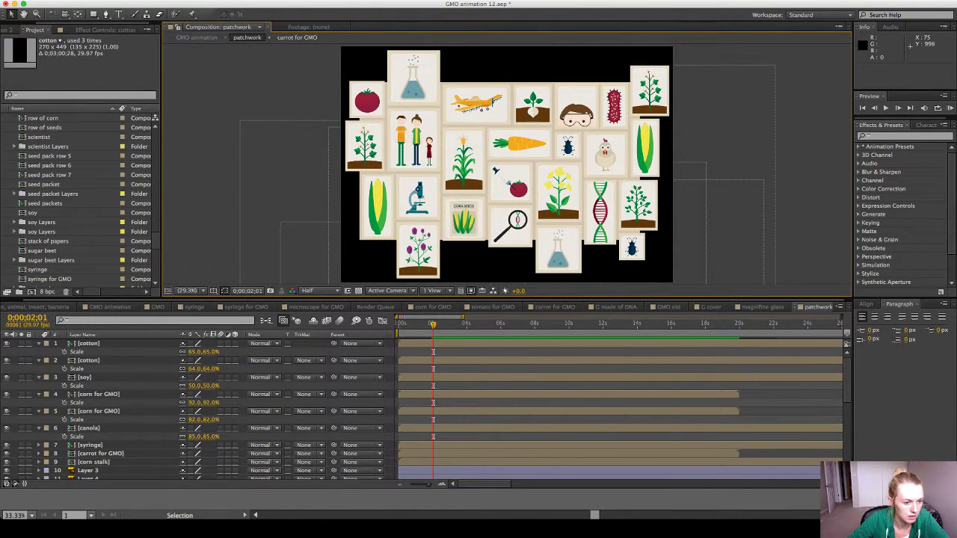
click(45, 250)
drag(45, 251, 394, 220)
Scale the sugar beet layer down to 79% and move it over its tile to position 1317.6, 390.4.
scroll(534, 109, up, 3)
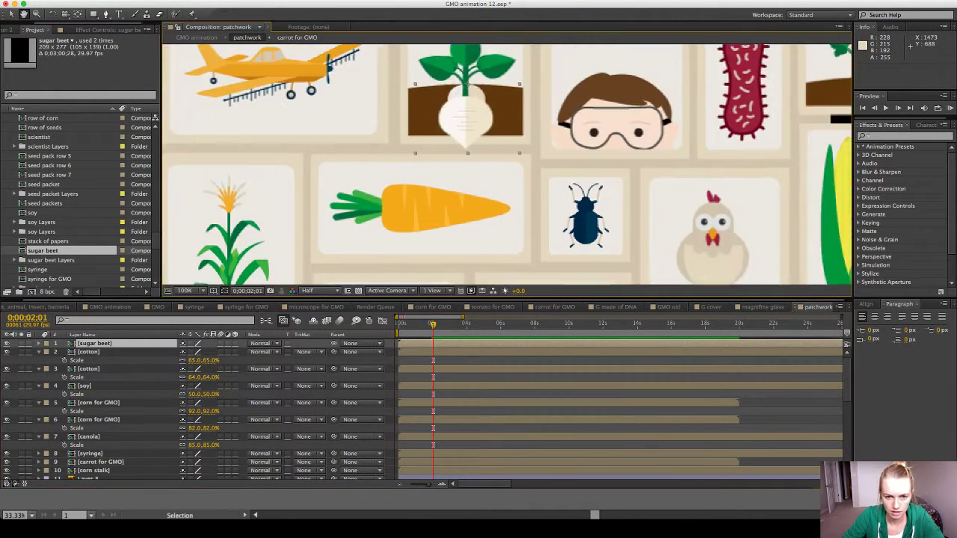
drag(448, 149, 431, 204)
key(s)
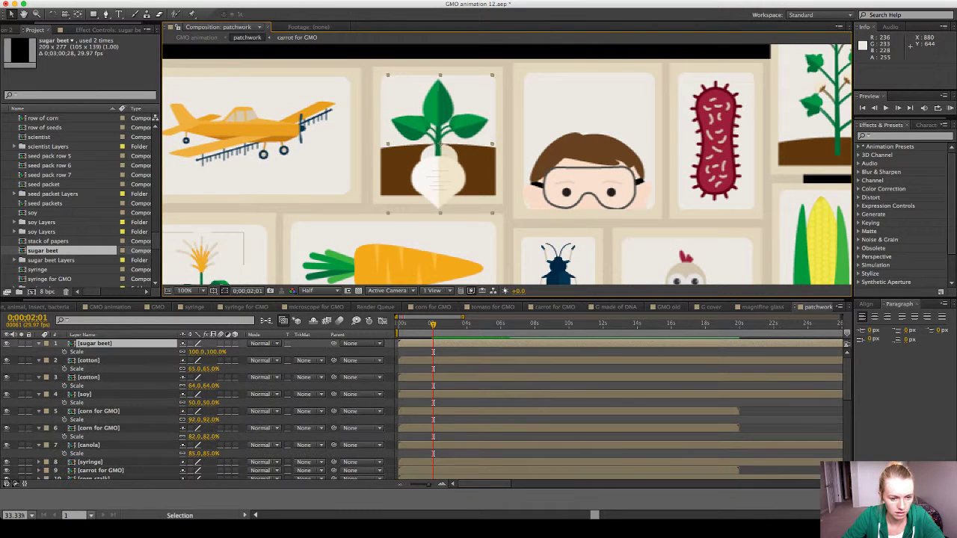
drag(196, 352, 185, 353)
scroll(184, 352, down, 1)
click(515, 172)
drag(442, 173, 442, 159)
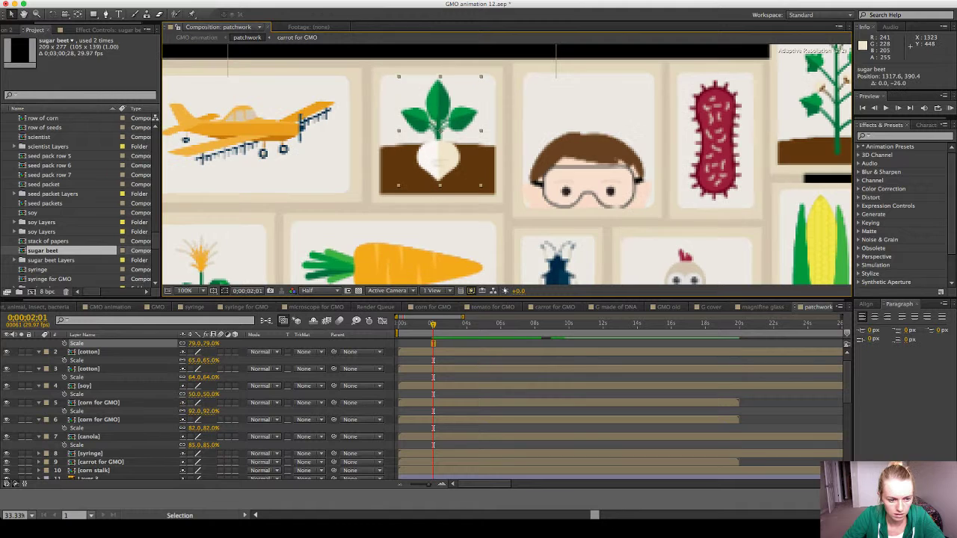
Set the sugar beet layer's scale to 71% and nudge it down to position 1317.6, 398.4.
drag(196, 343, 191, 343)
key(Down)
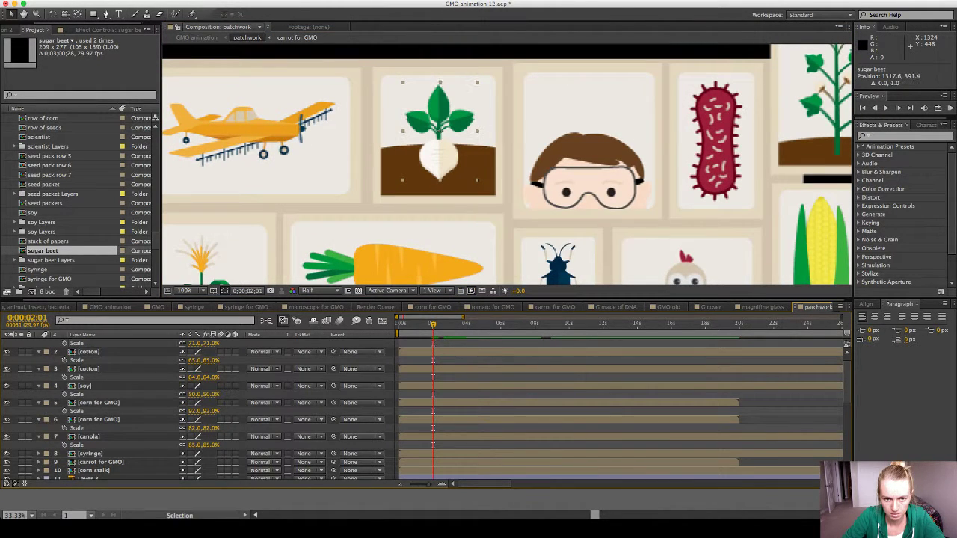
key(Down)
key(Down)
key(Down)
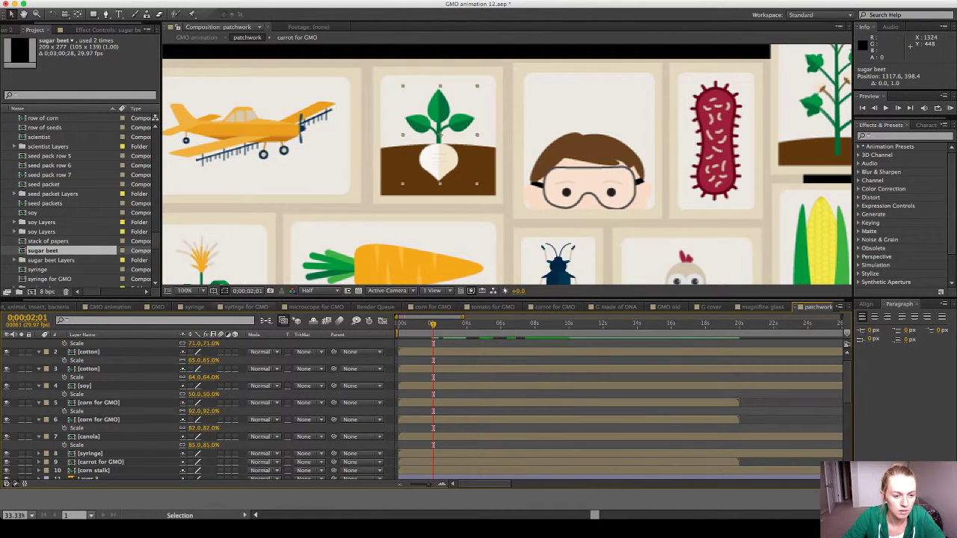
key(shift+slash)
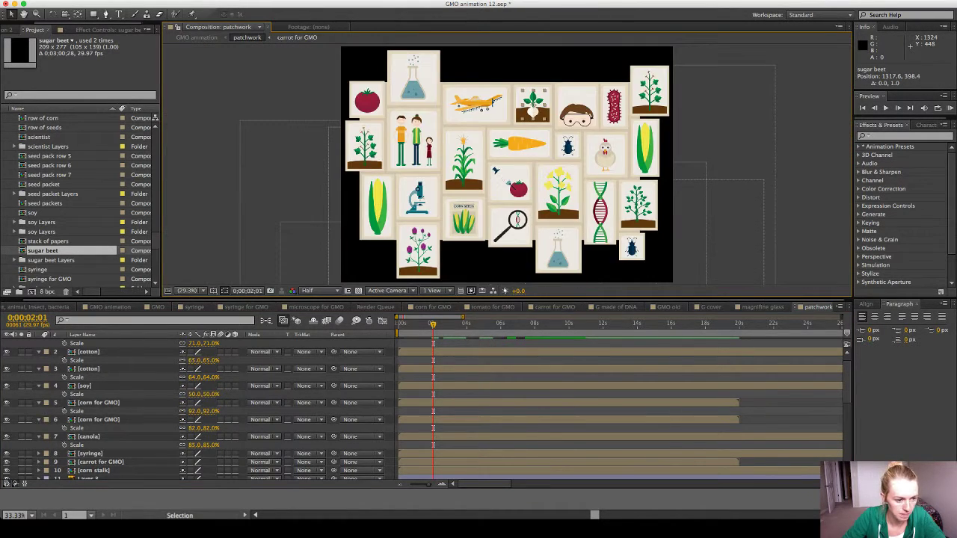
Add the plane composition to patchwork as the top layer and move it onto the plane tile at about 873.9, 587.1.
scroll(80, 202, down, 5)
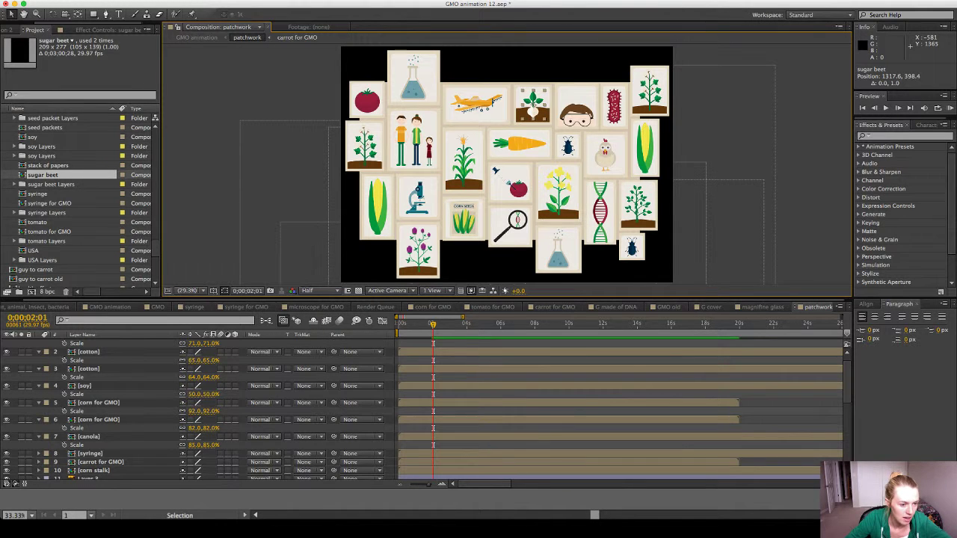
scroll(80, 199, down, 2)
scroll(80, 198, up, 3)
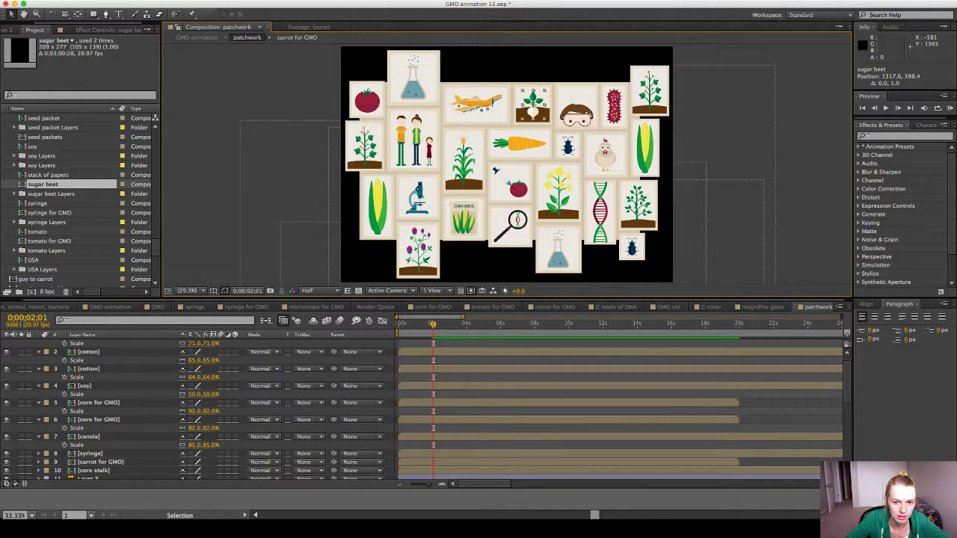
scroll(80, 199, up, 5)
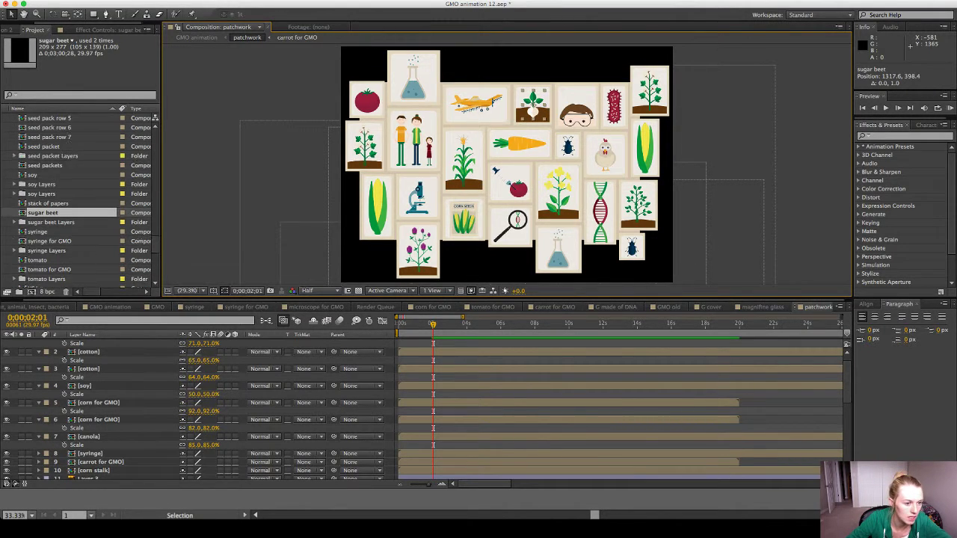
scroll(80, 198, up, 8)
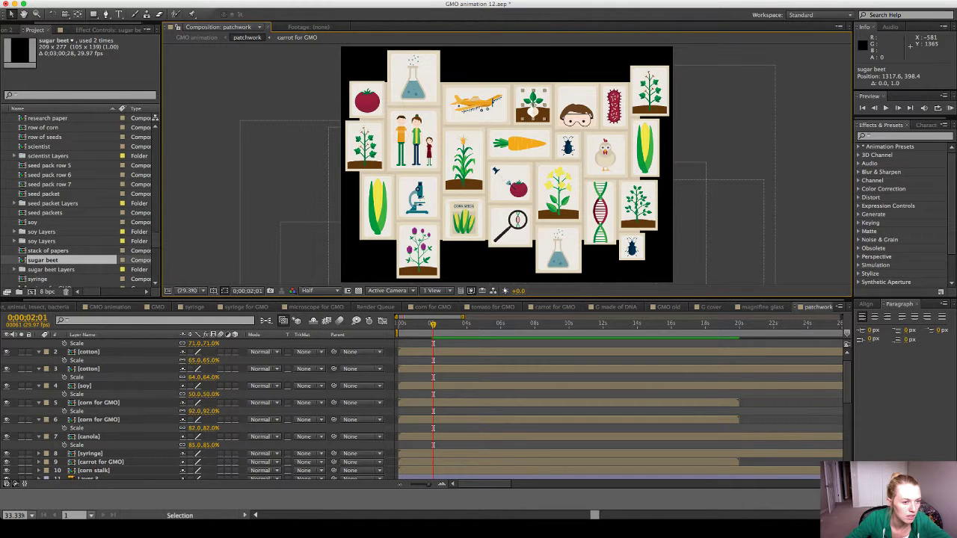
click(35, 127)
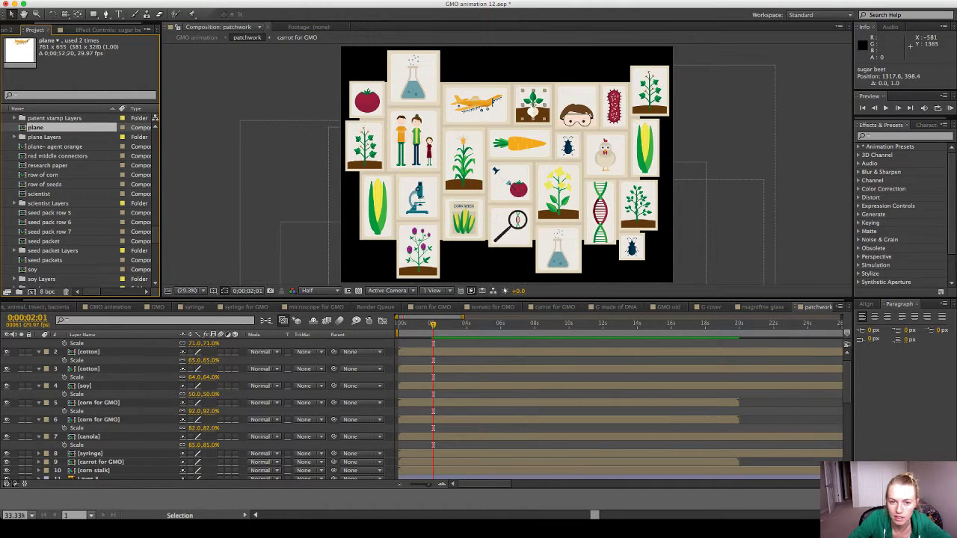
drag(35, 127, 466, 109)
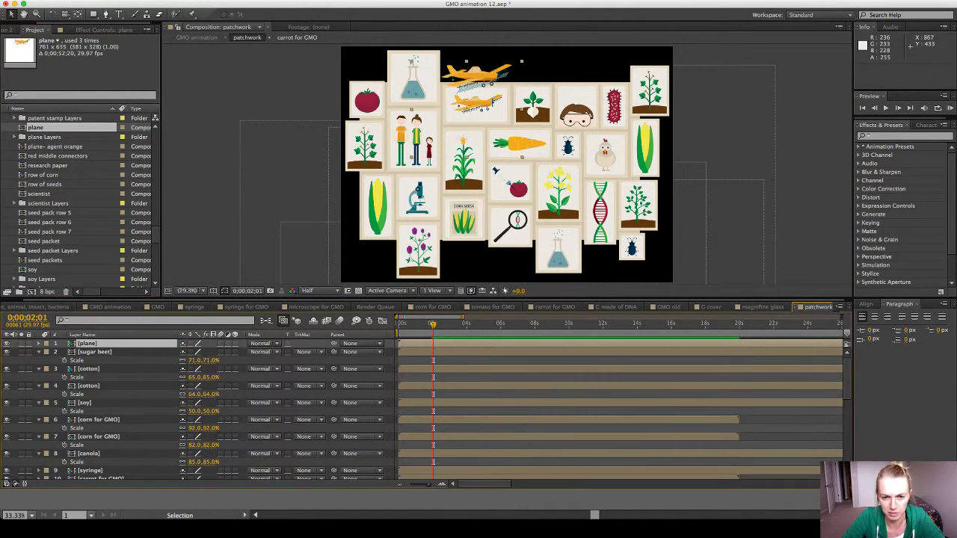
drag(476, 72, 479, 107)
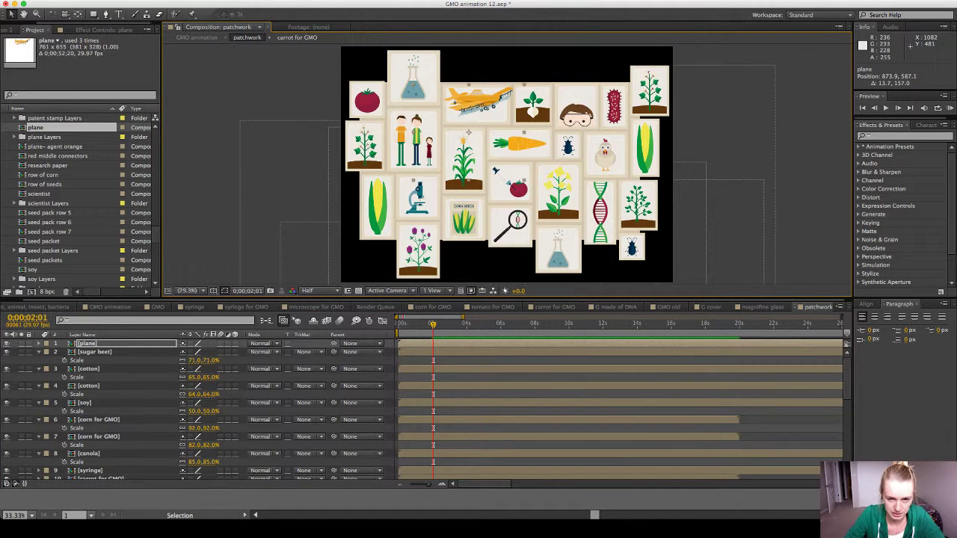
Reduce the plane layer to 76% and move it over the plane underneath, to position 867.9, 561.1.
key(period)
key(period)
key(period)
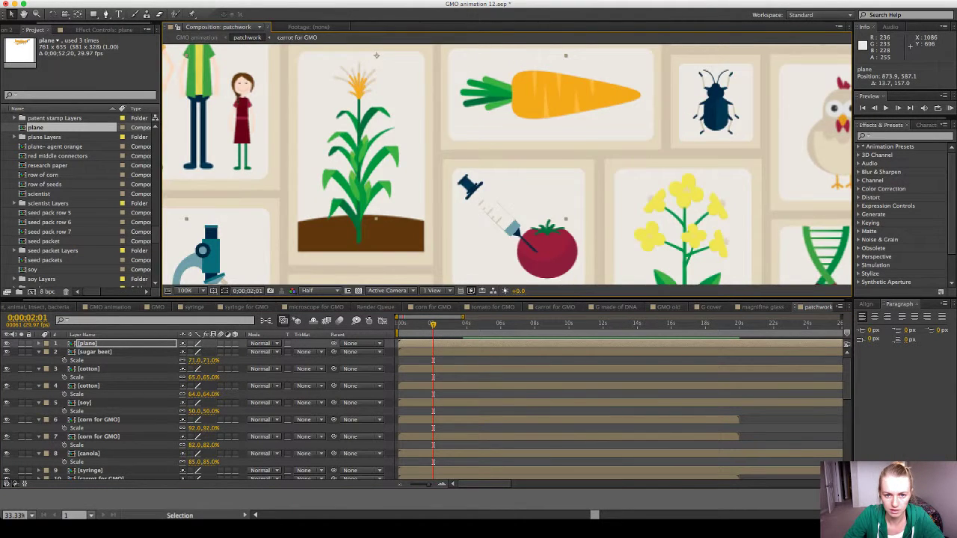
key(comma)
key(space)
drag(494, 137, 492, 226)
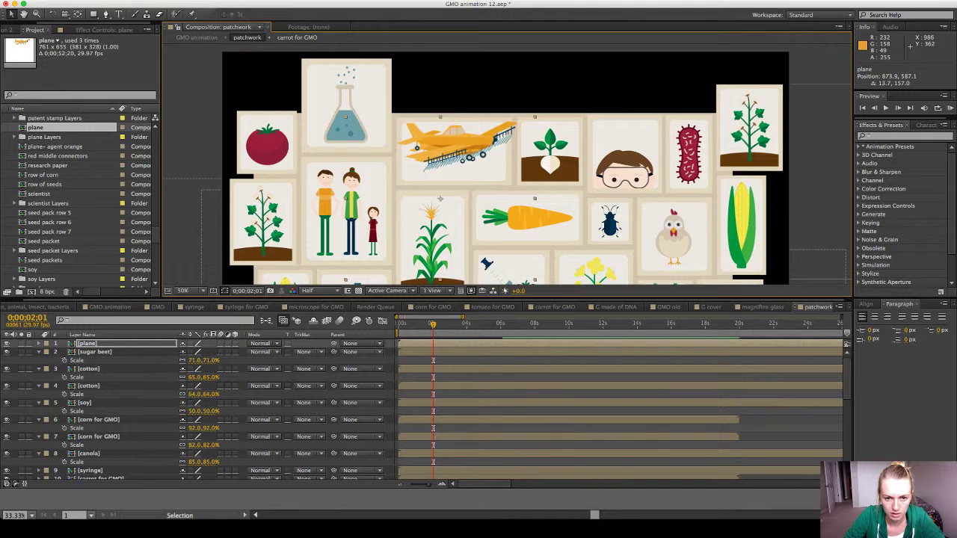
drag(469, 159, 470, 176)
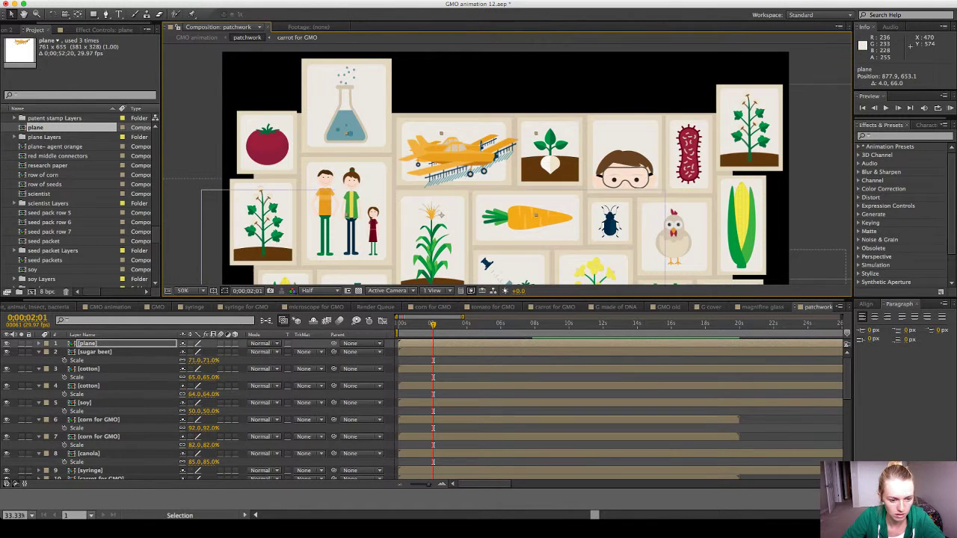
key(s)
drag(200, 352, 192, 352)
drag(454, 180, 455, 154)
key(Up)
key(Up)
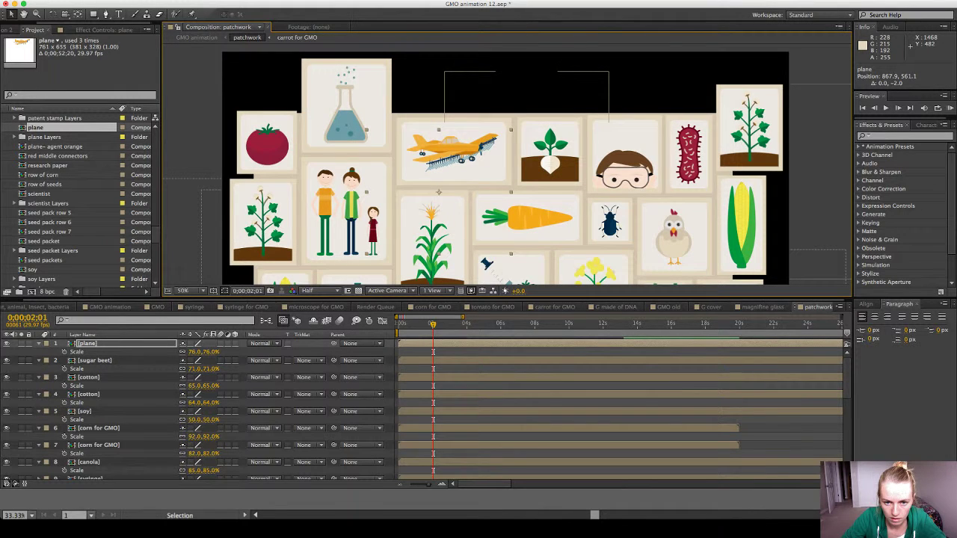
Fine-tune the plane layer's alignment by nudging it to position 869.9, 563.1, and deselect it.
key(Up)
key(Up)
key(Up)
key(Up)
key(Right)
key(Right)
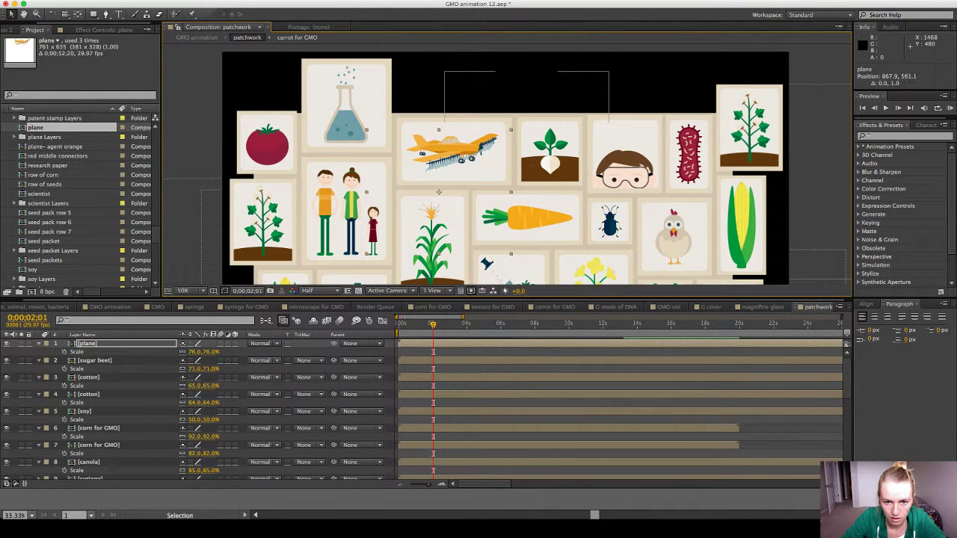
key(Down)
key(Down)
key(Down)
key(Down)
key(Down)
key(Down)
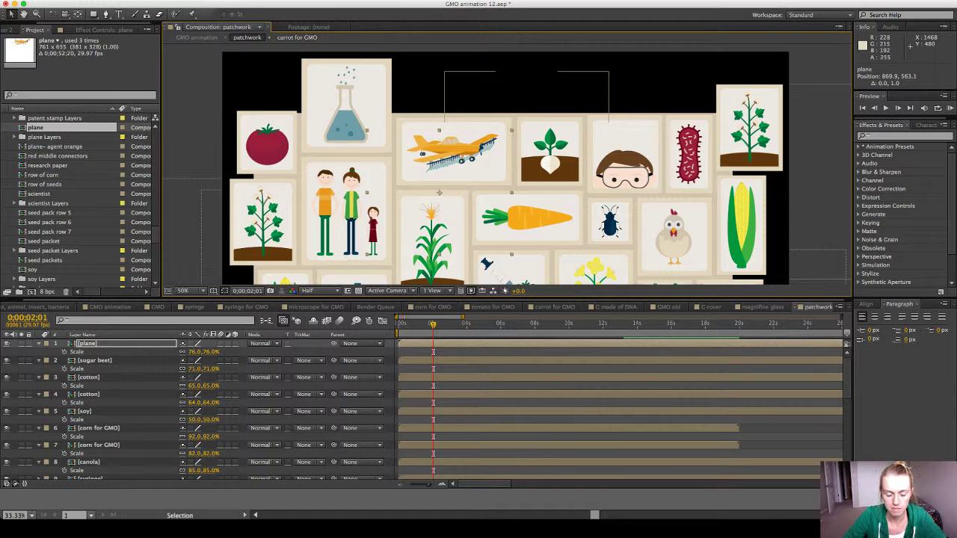
click(537, 84)
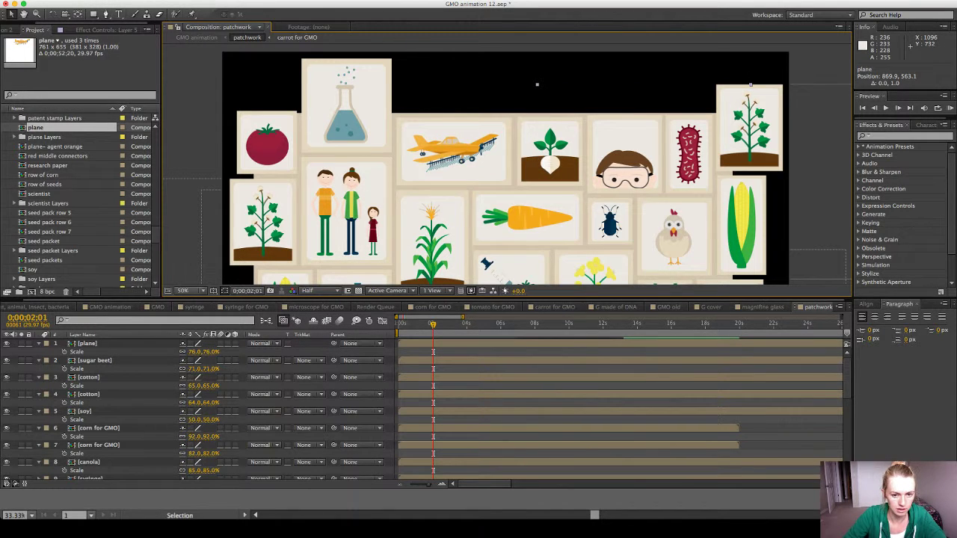
key(shift+slash)
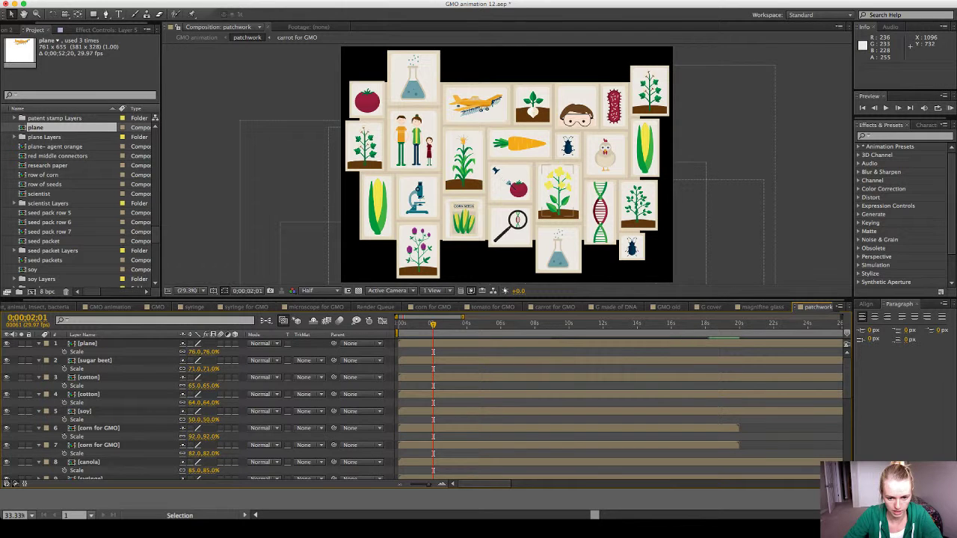
Collapse the layers' scale properties, check the microscope for GMO composition at its first frame, and return to patchwork.
key(s)
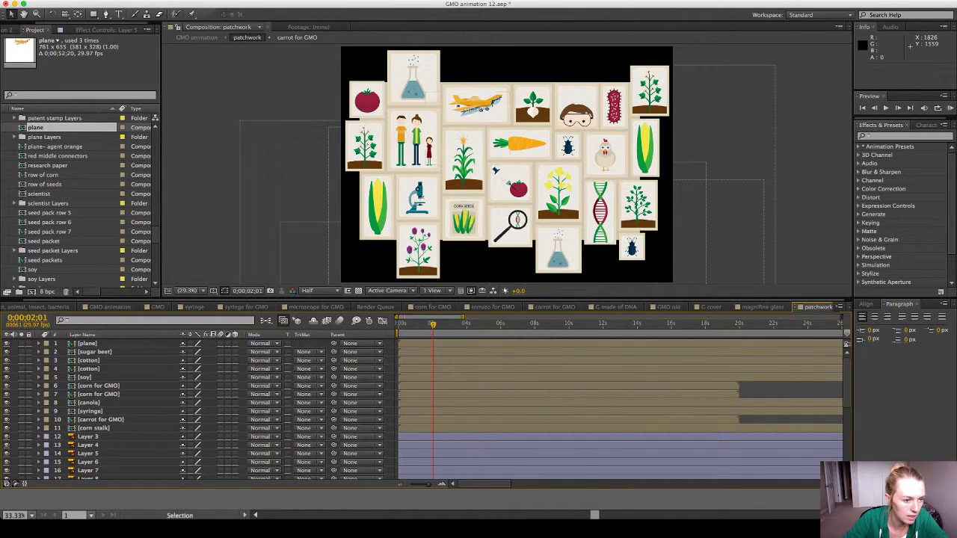
scroll(77, 199, up, 5)
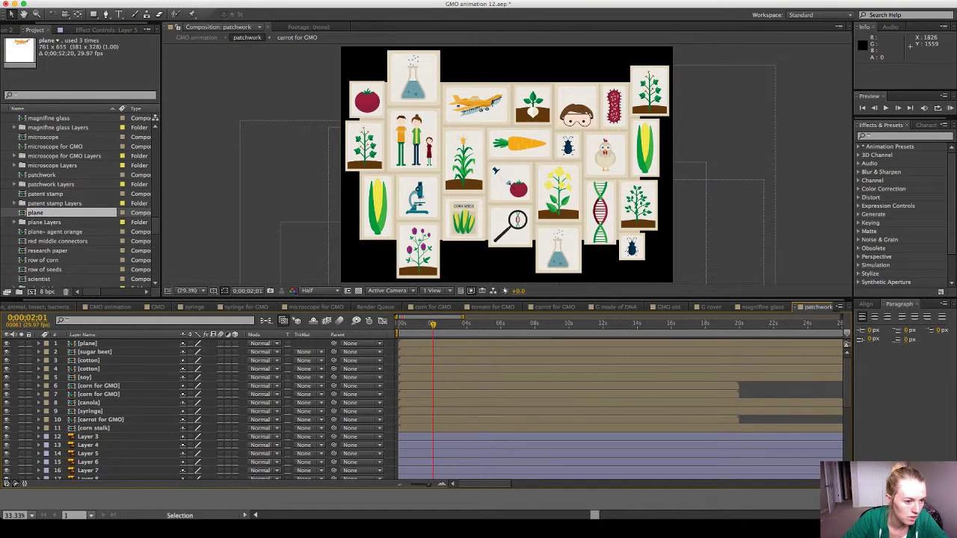
click(45, 147)
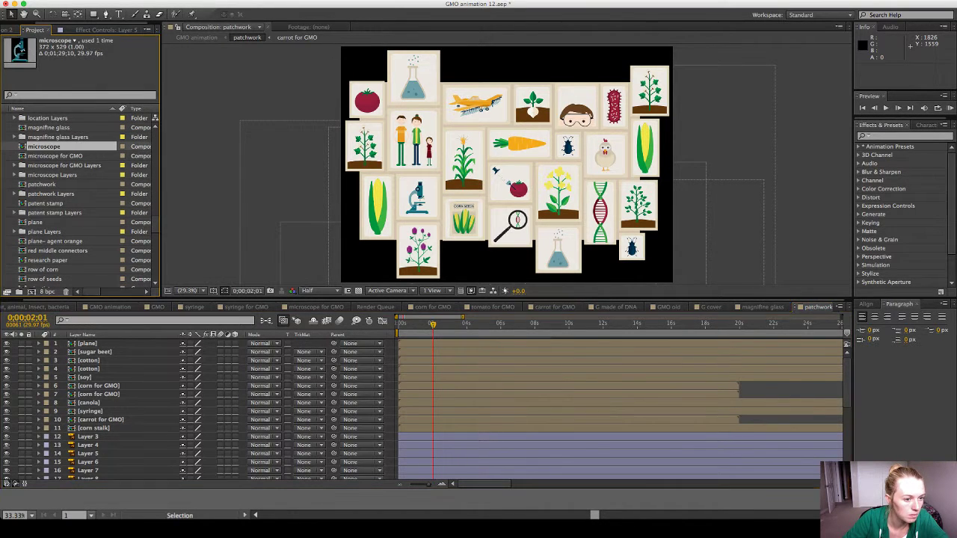
double_click(57, 156)
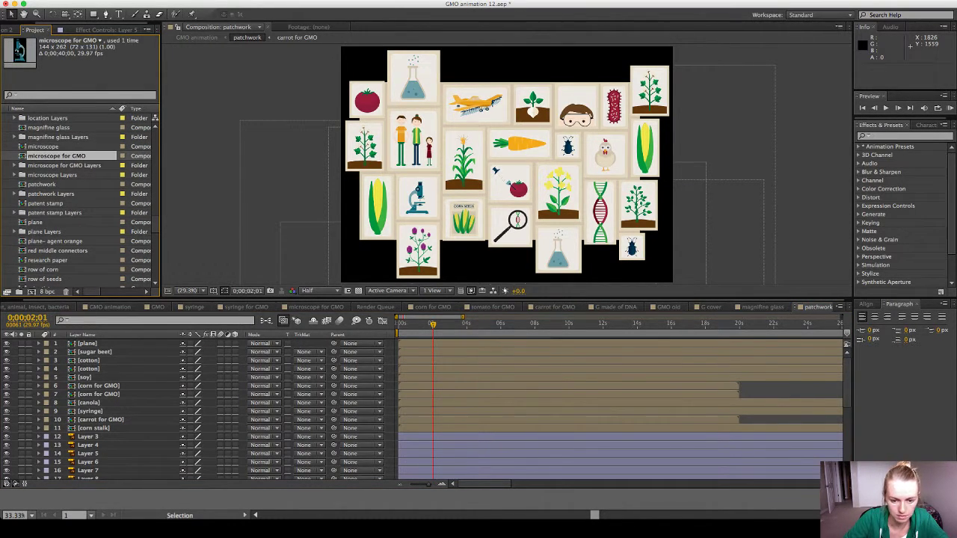
drag(477, 324, 397, 324)
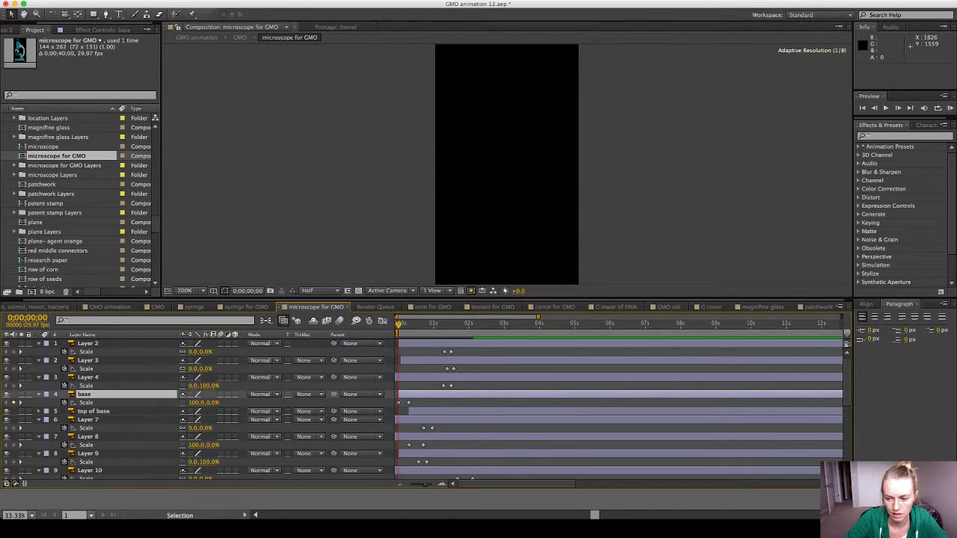
click(818, 307)
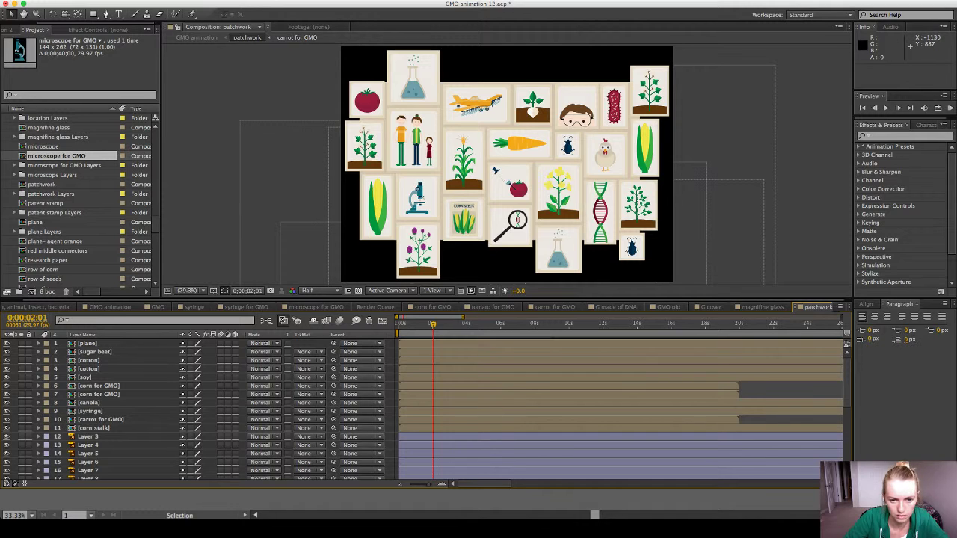
Add microscope for GMO to patchwork over the microscope tile at about 600.8, 1030.9, flipped horizontally to a scale of -100, 100%.
drag(56, 155, 430, 195)
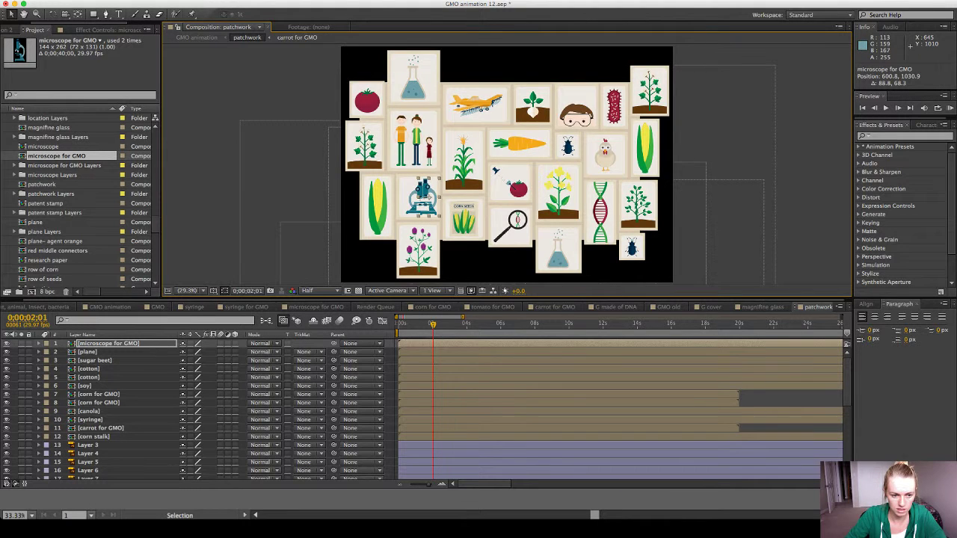
key(slash)
drag(322, 237, 446, 140)
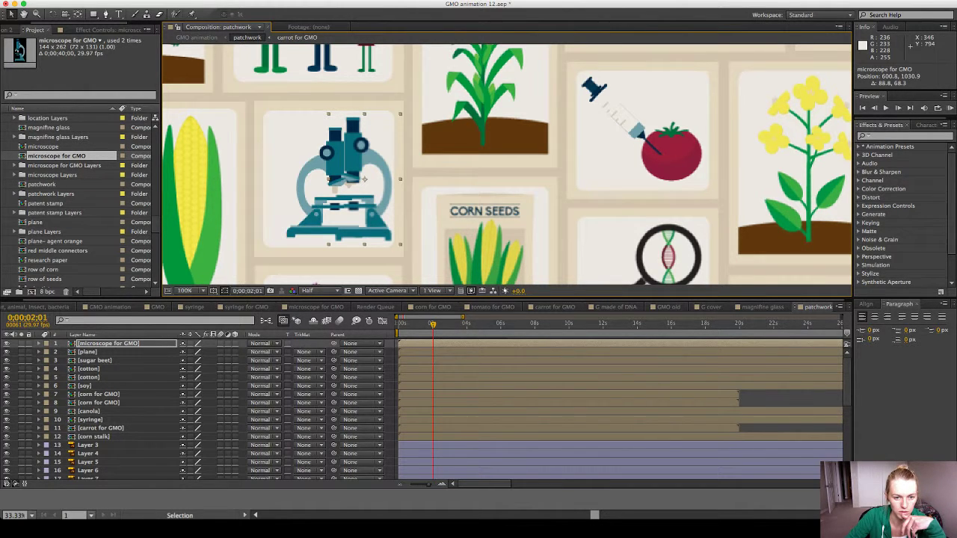
key(super+z)
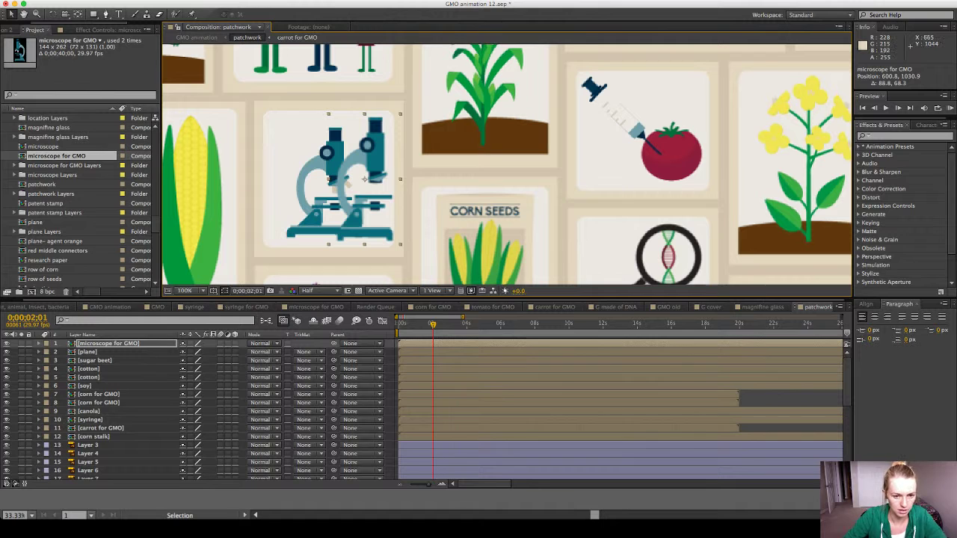
key(s)
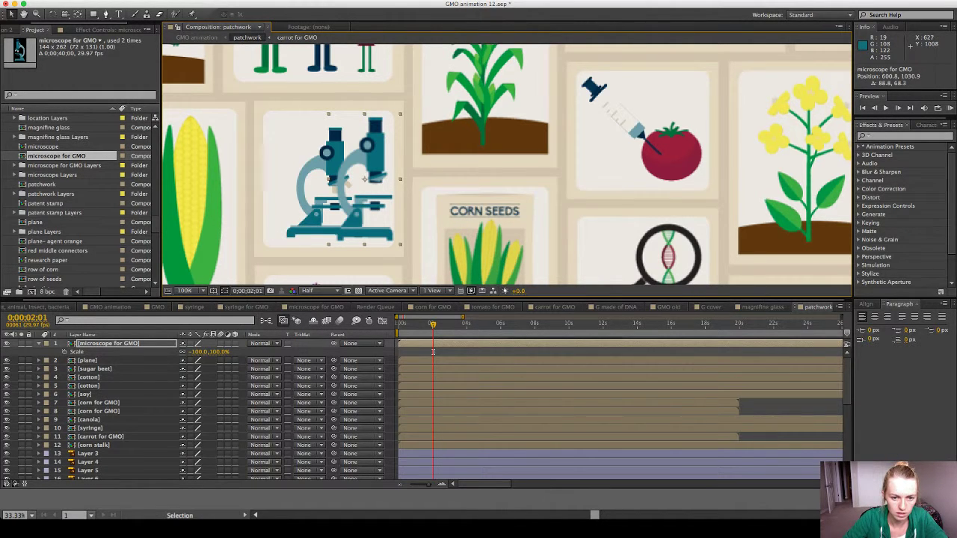
Set the microscope for GMO layer's scale to -121, 93% and move it to position 617.8, 1022.9, beside the original microscope.
drag(373, 170, 396, 167)
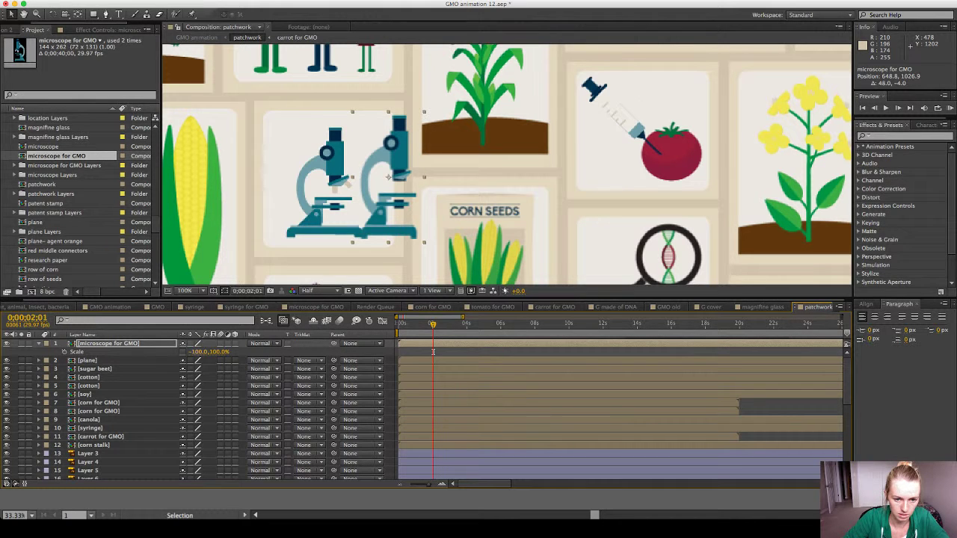
drag(199, 351, 191, 351)
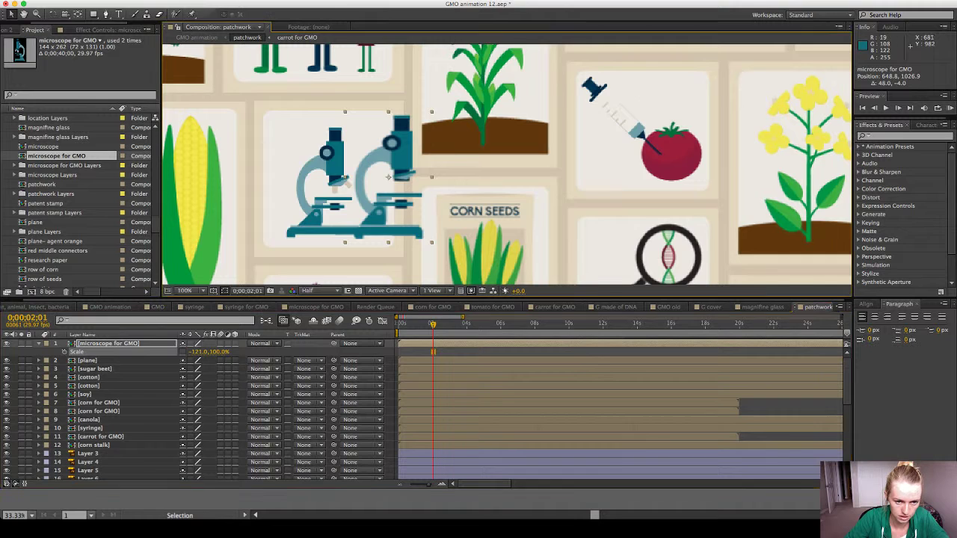
drag(388, 177, 373, 174)
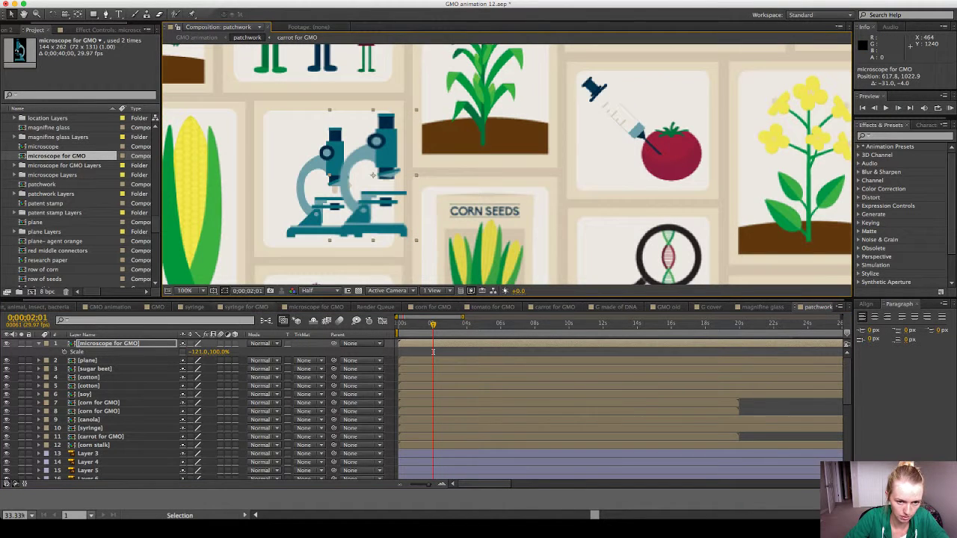
drag(219, 351, 216, 351)
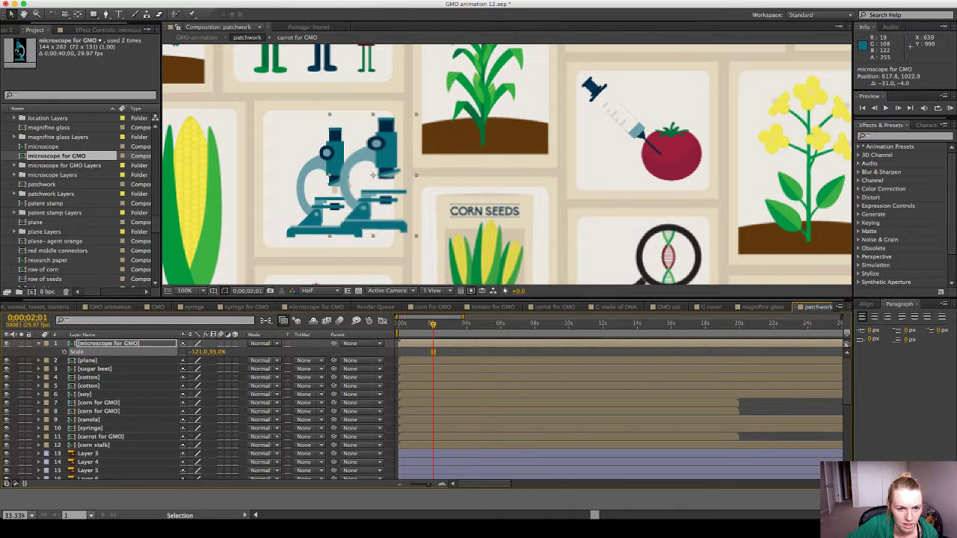
Set the microscope for GMO layer's scale to -109, 93% and move it over the original microscope at about 530.8, 1032.9.
drag(197, 352, 200, 351)
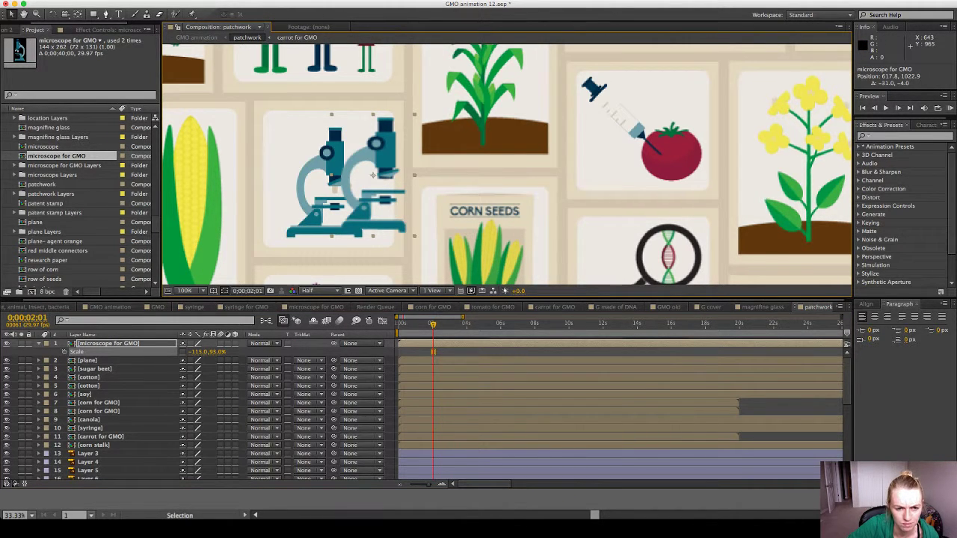
drag(386, 146, 339, 150)
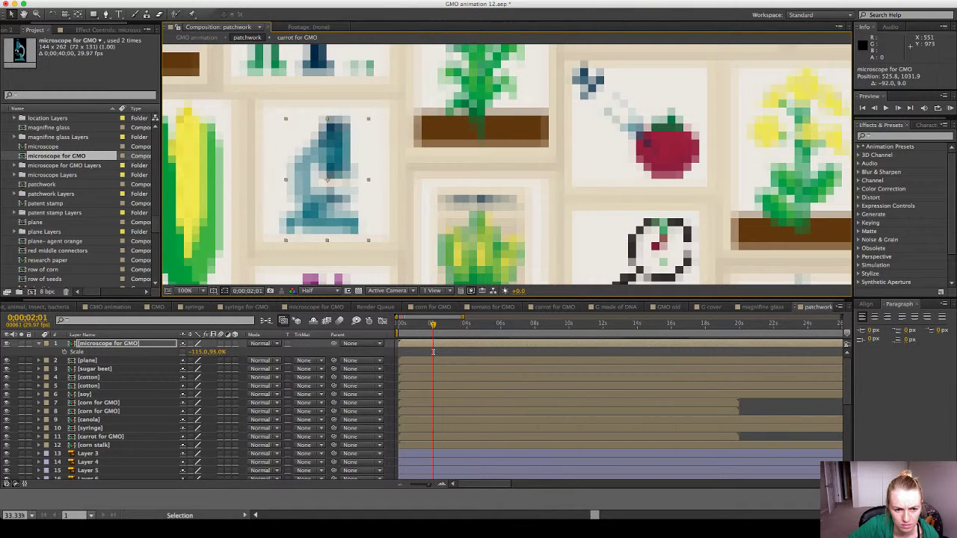
drag(287, 234, 290, 234)
drag(199, 352, 200, 352)
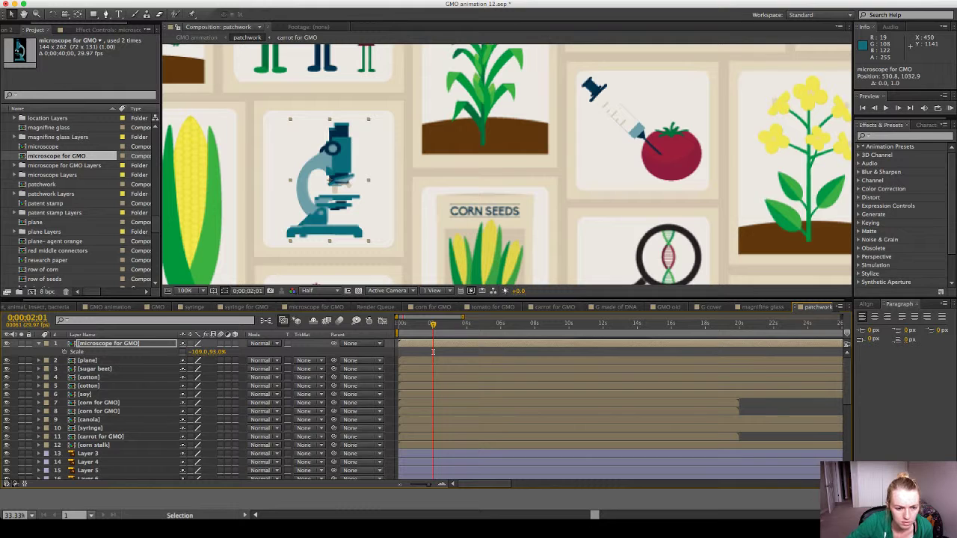
key(Return)
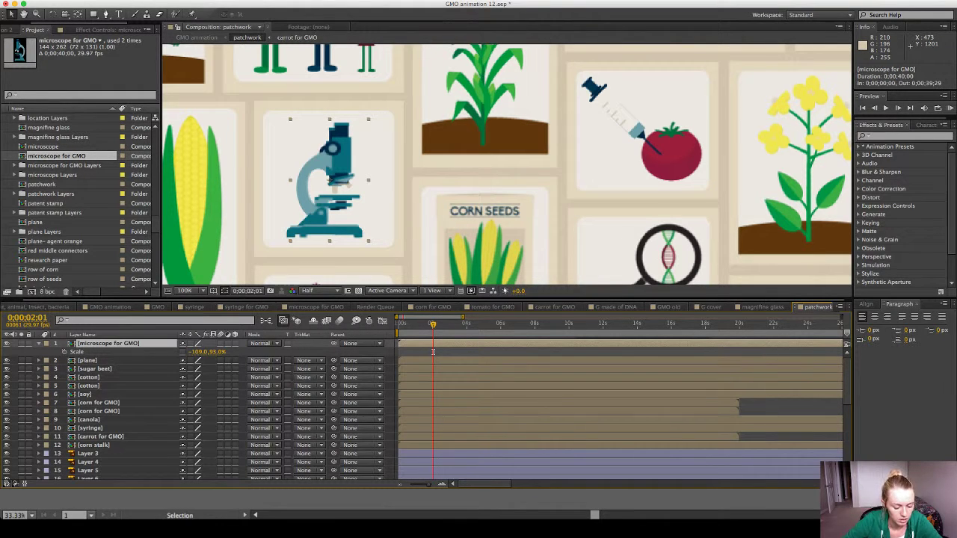
Lower the microscope for GMO layer's opacity to 74% and shift it onto the original at about 518.8, 1031.9.
key(t)
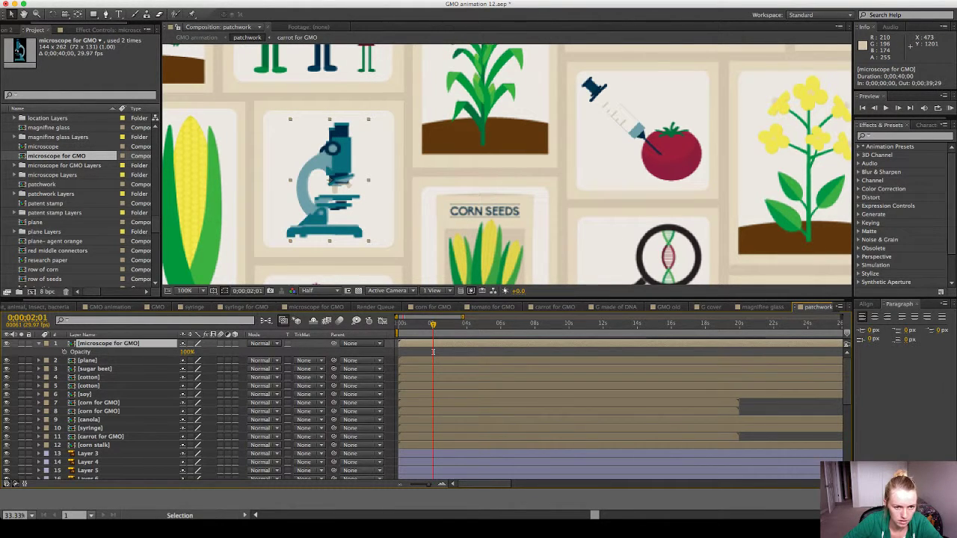
drag(186, 352, 172, 352)
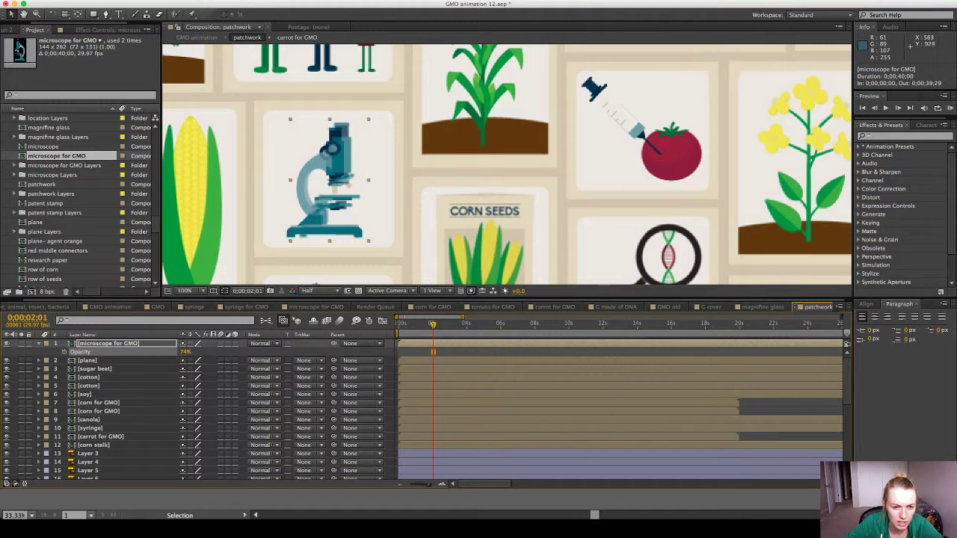
drag(337, 156, 330, 155)
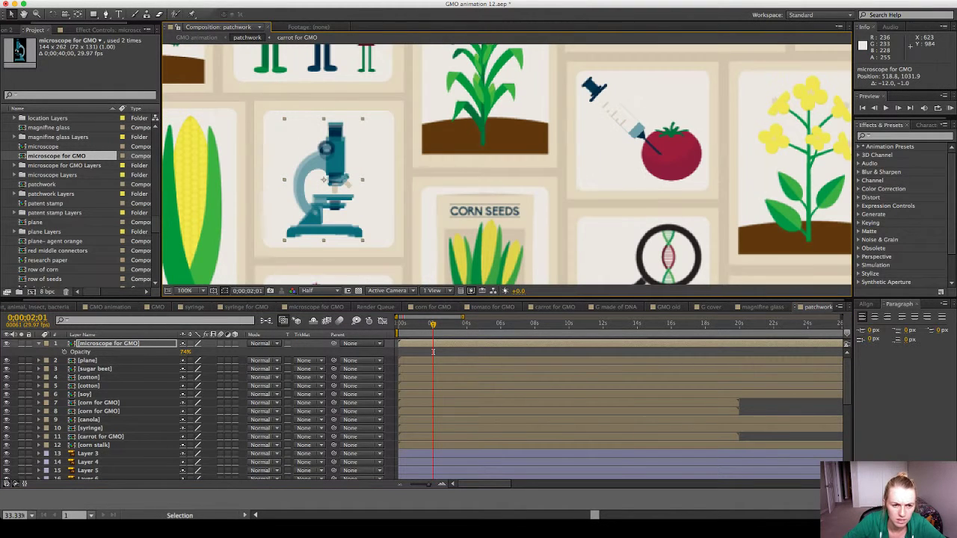
Nudge the microscope for GMO layer vertically against the original artwork to position 518.8, 1038.9.
key(Up)
key(Up)
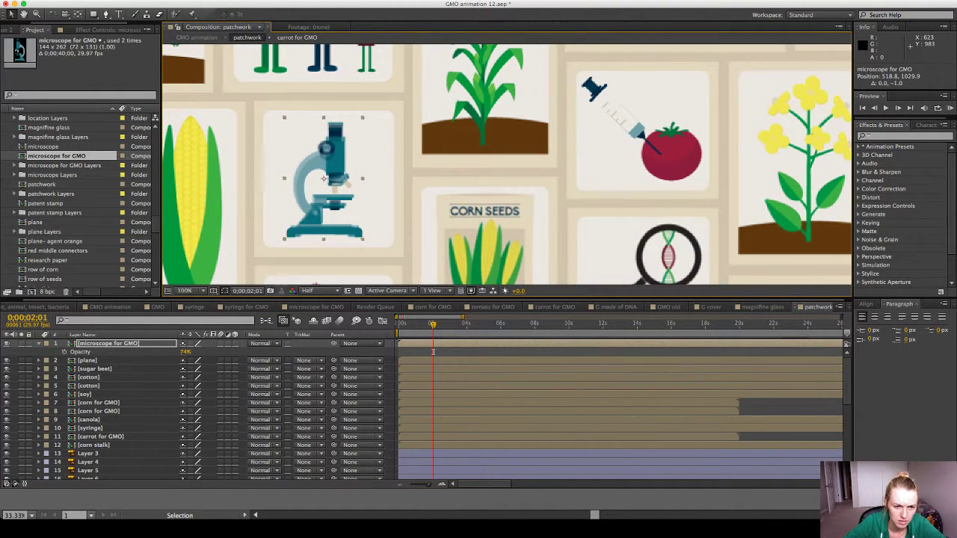
key(Up)
key(Down)
key(Down)
key(Down)
key(Down)
key(Down)
key(Down)
key(Down)
key(Down)
key(Down)
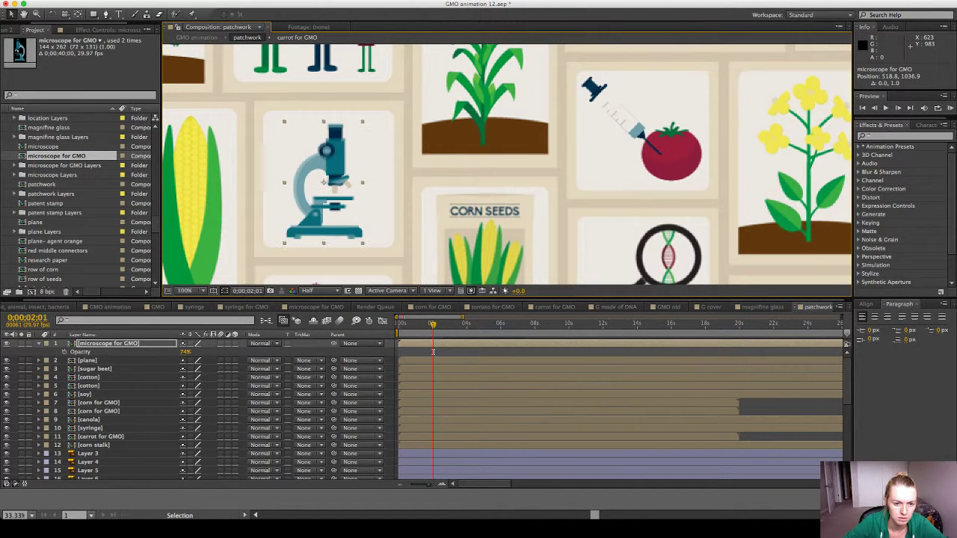
key(Down)
key(Down)
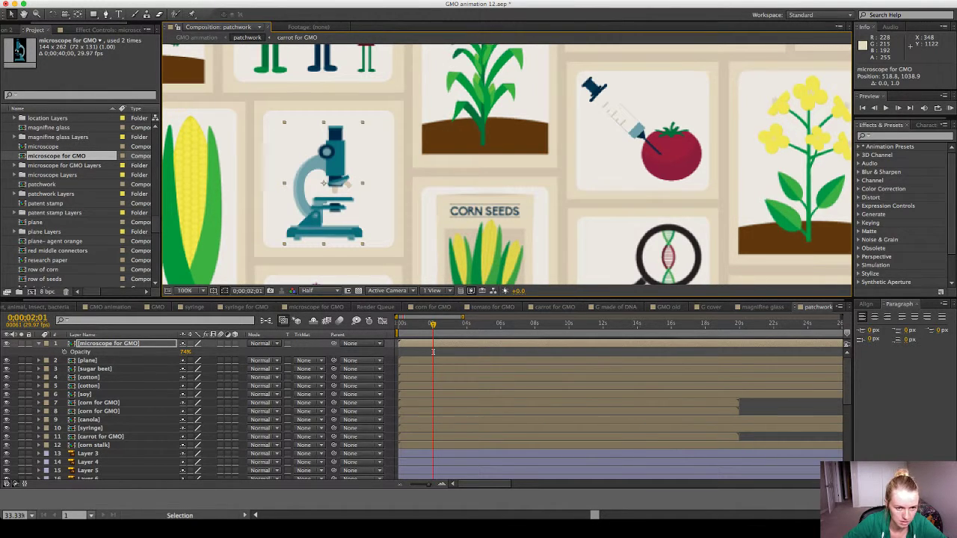
Restore the microscope for GMO layer's opacity to 100% and delete that layer from patchwork.
drag(186, 352, 216, 352)
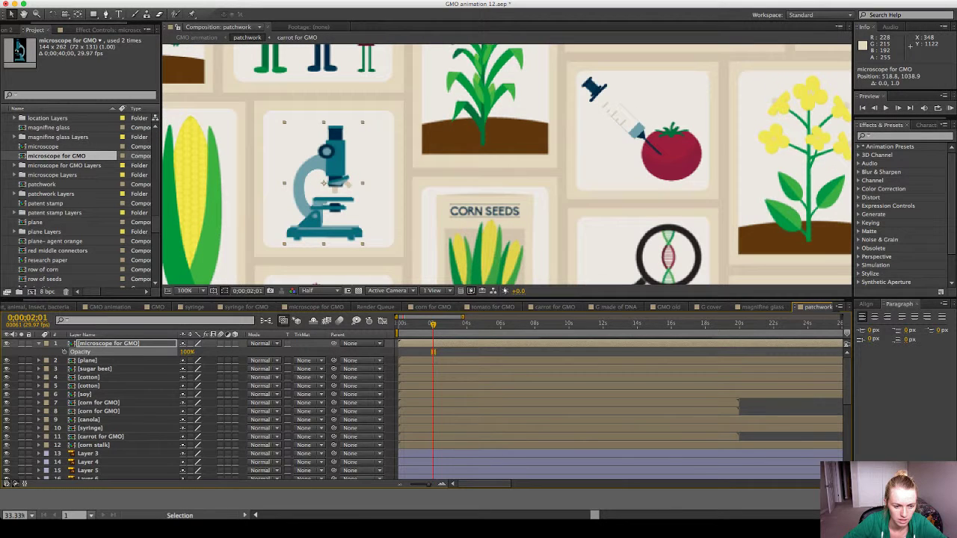
click(109, 344)
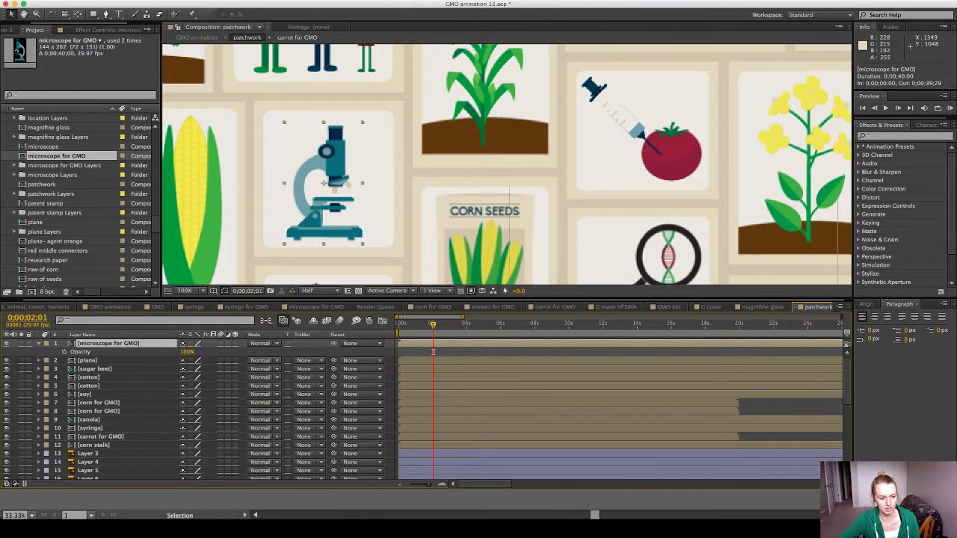
key(Delete)
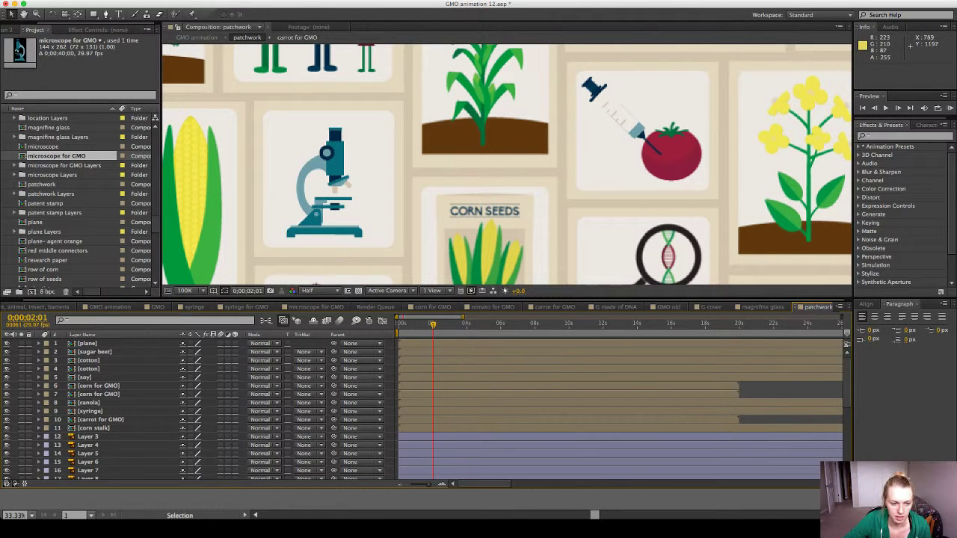
Draw a green rectangle about 287 by 443 px on a new shape layer, covering the corn stalk tile.
key(shift+slash)
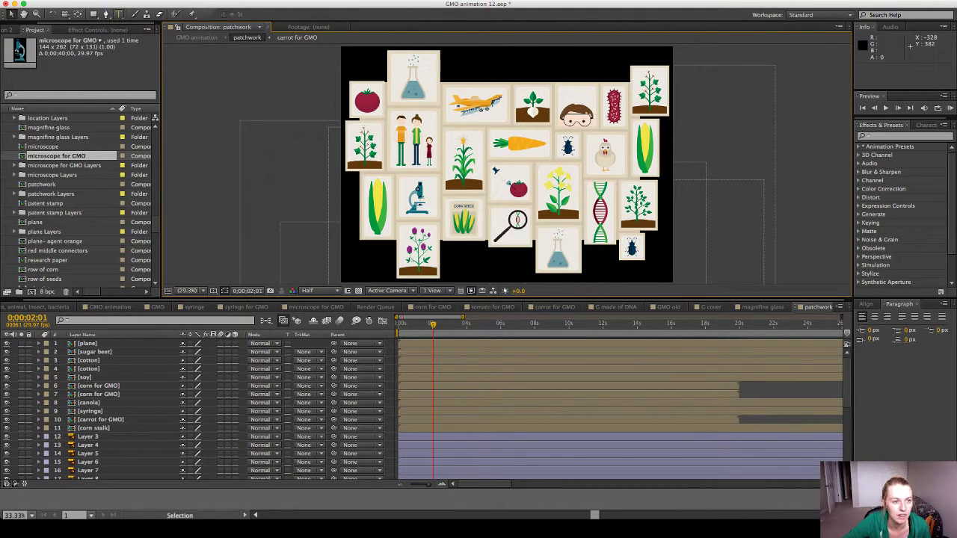
key(q)
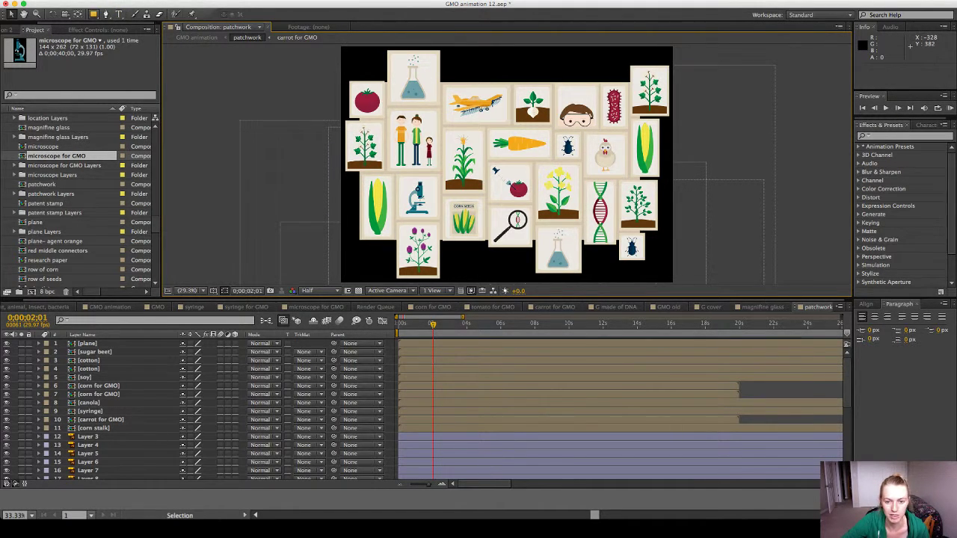
key(v)
scroll(560, 187, up, 3)
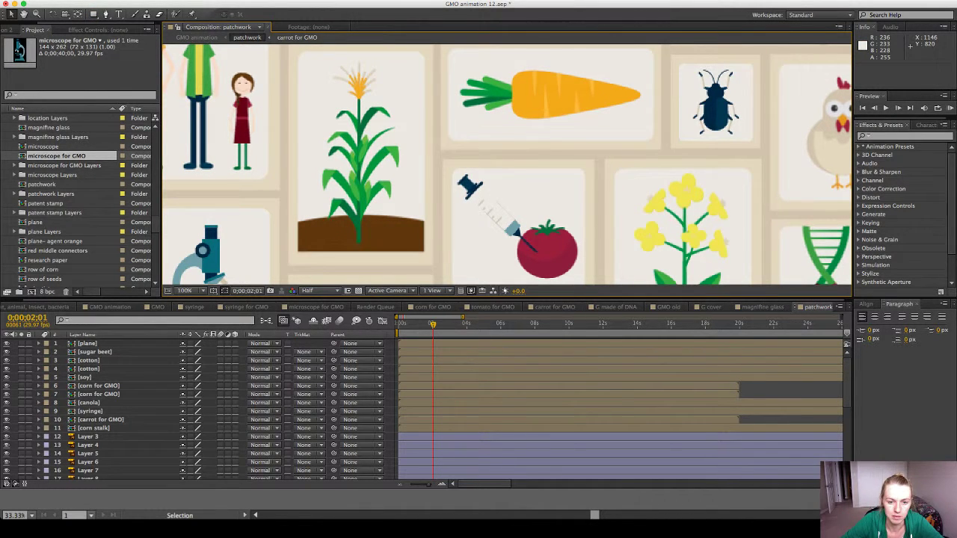
key(space)
drag(404, 105, 445, 120)
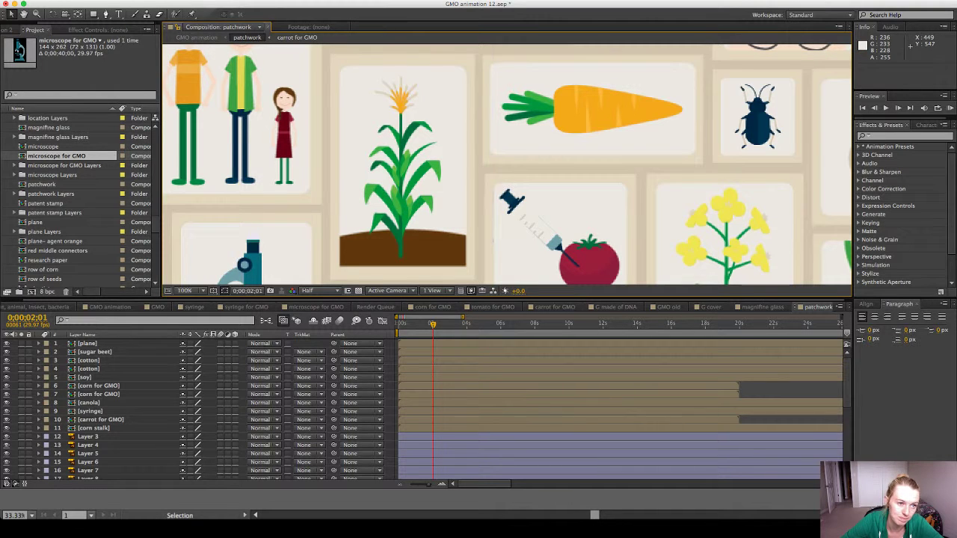
click(94, 14)
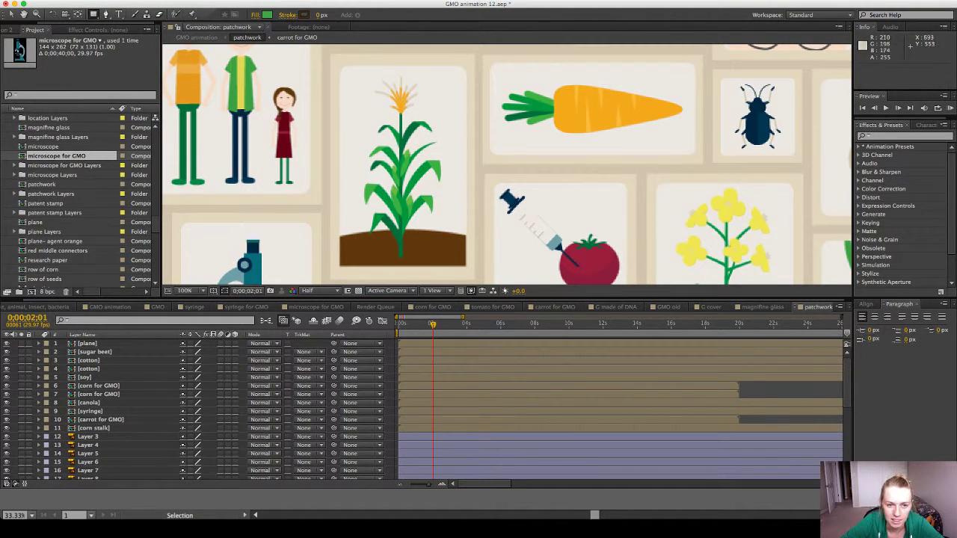
drag(480, 54, 482, 55)
drag(329, 54, 471, 266)
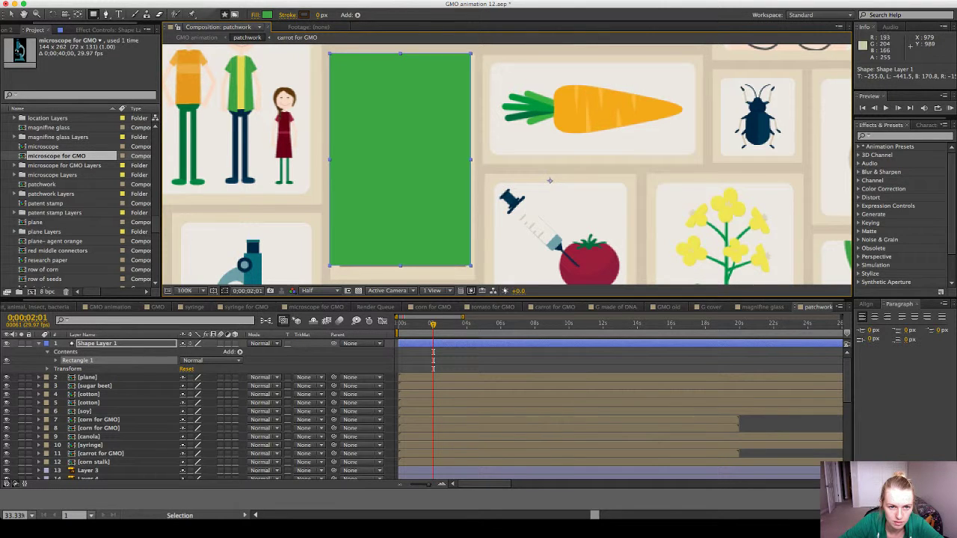
key(super+z)
key(super+shift+z)
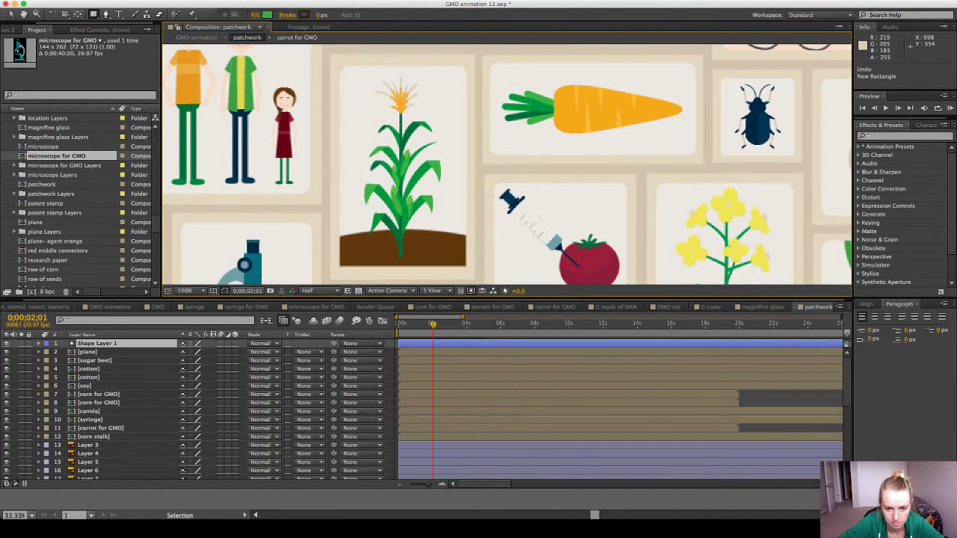
drag(463, 241, 473, 274)
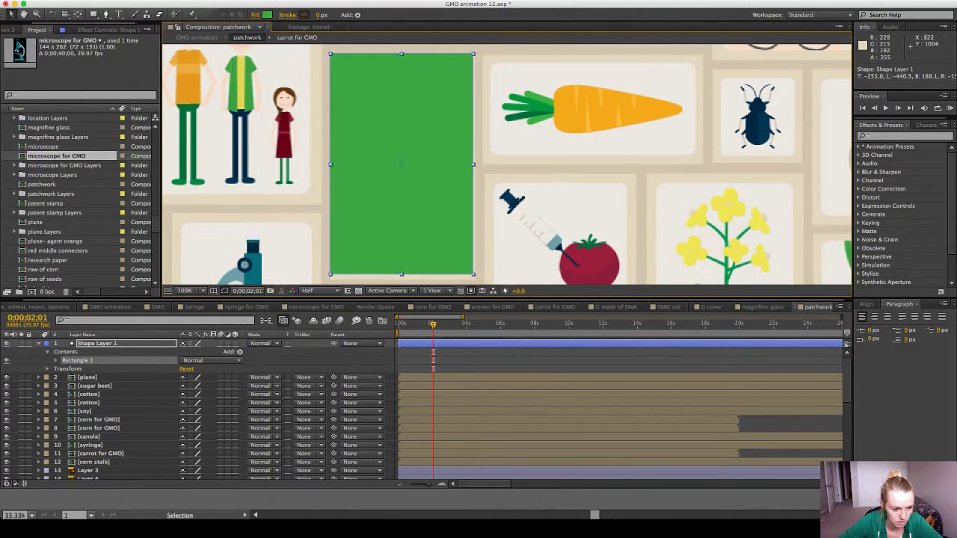
Set the green rectangle's size to 290.8, 462.1 and nudge it one pixel to the right over the corn stalk tile.
click(56, 360)
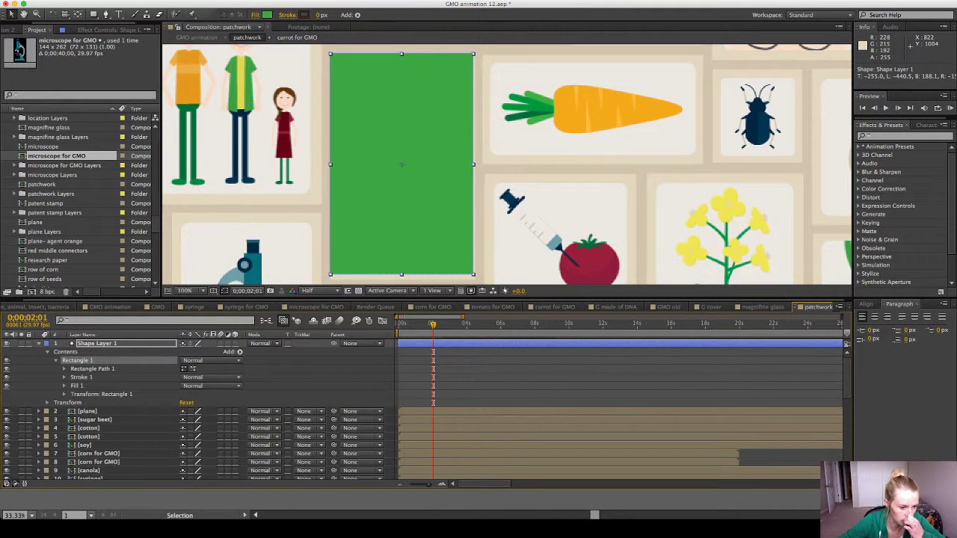
click(64, 369)
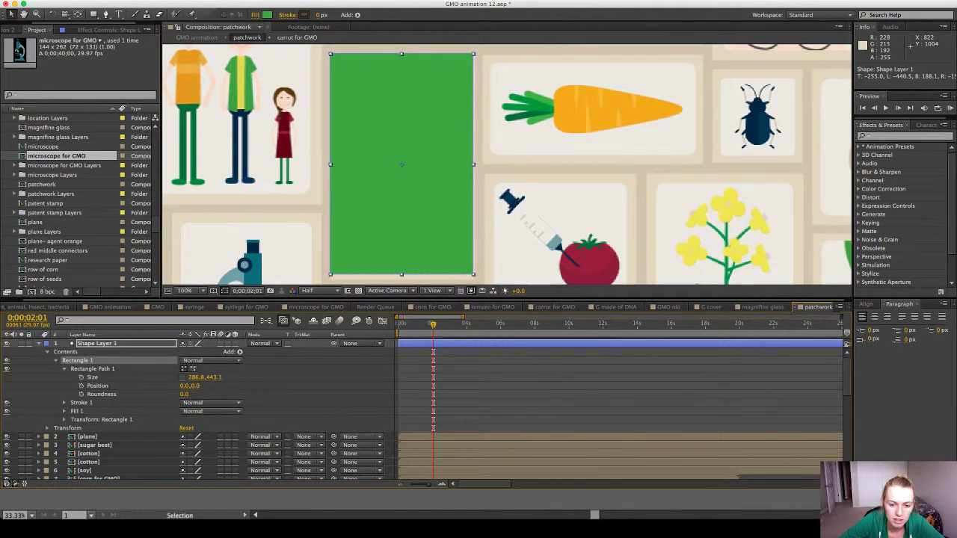
drag(214, 378, 223, 378)
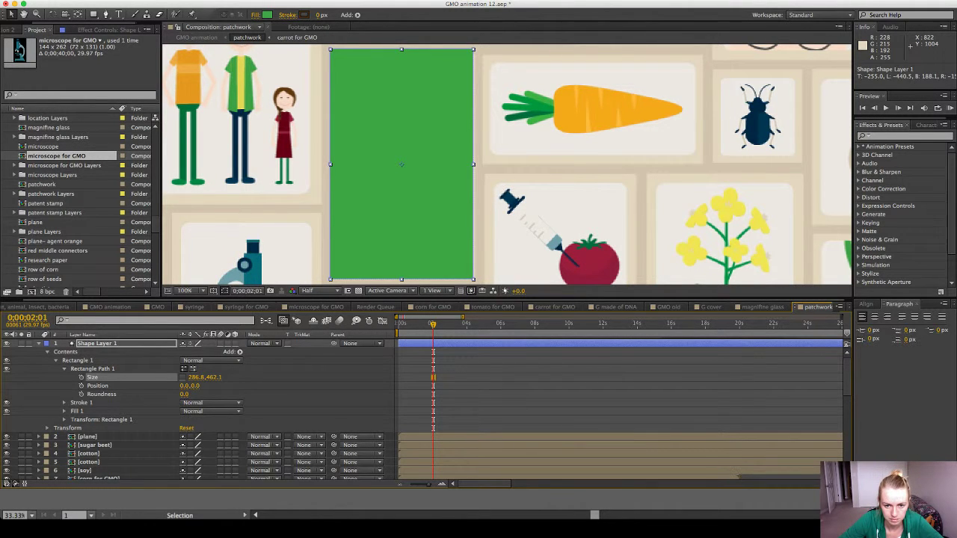
drag(196, 377, 197, 377)
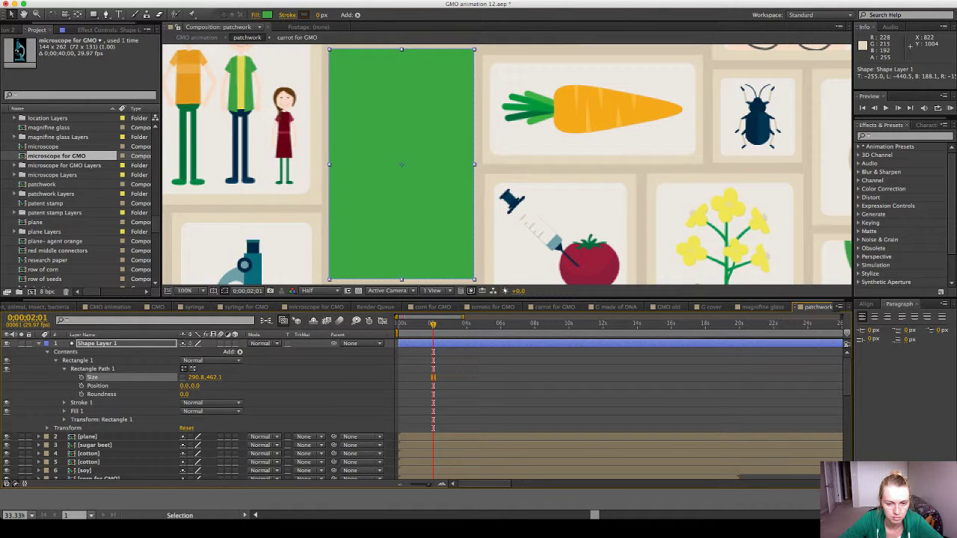
scroll(619, 404, right, 3)
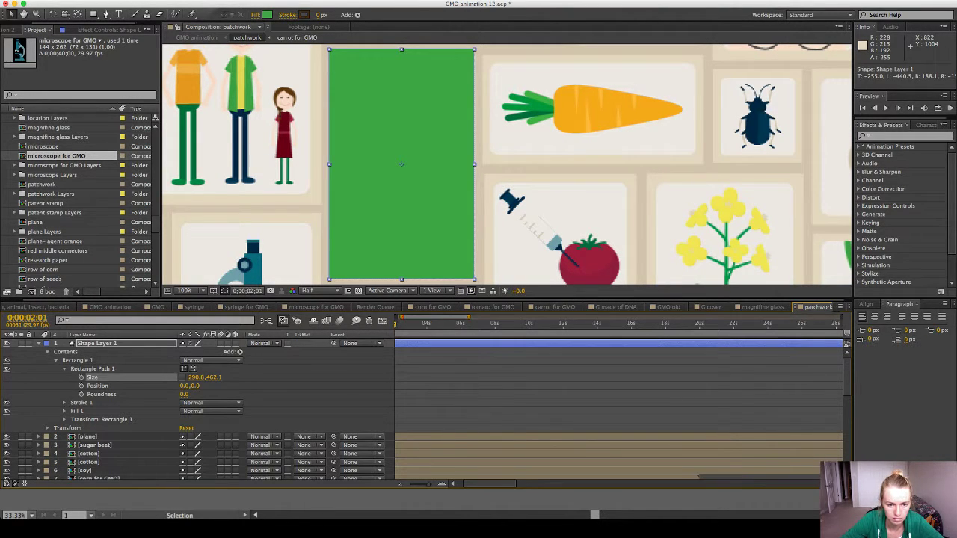
key(Right)
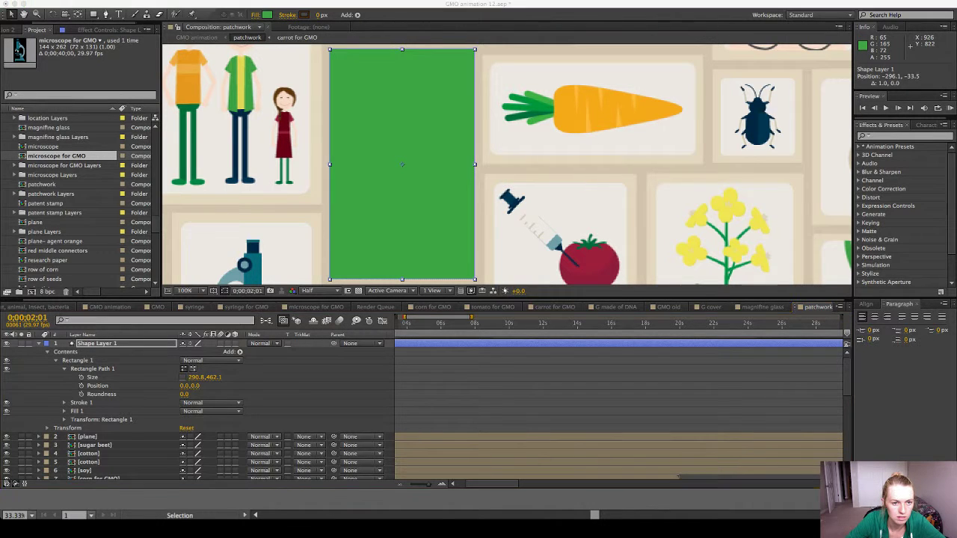
Centre Shape Layer 1's anchor point on the green rectangle and collapse the layer's properties.
click(77, 411)
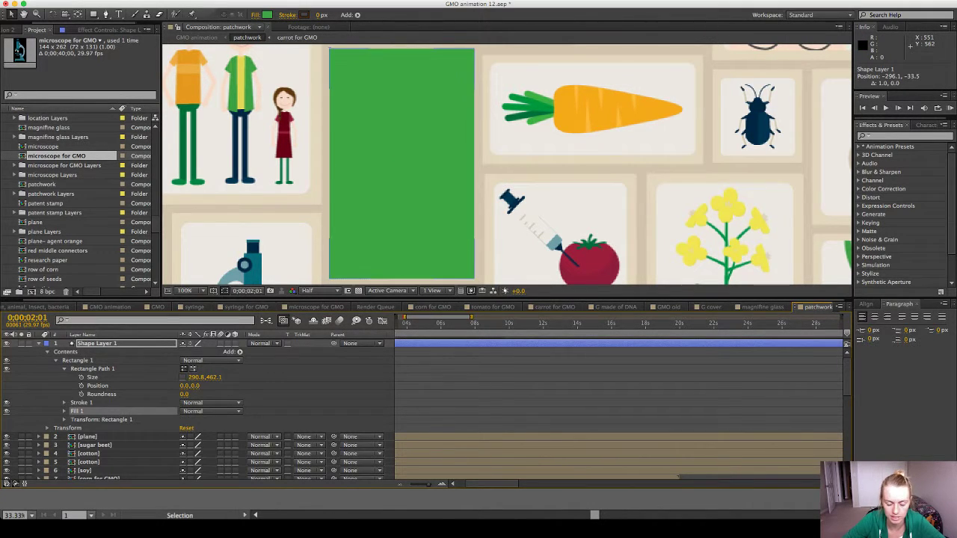
key(F2)
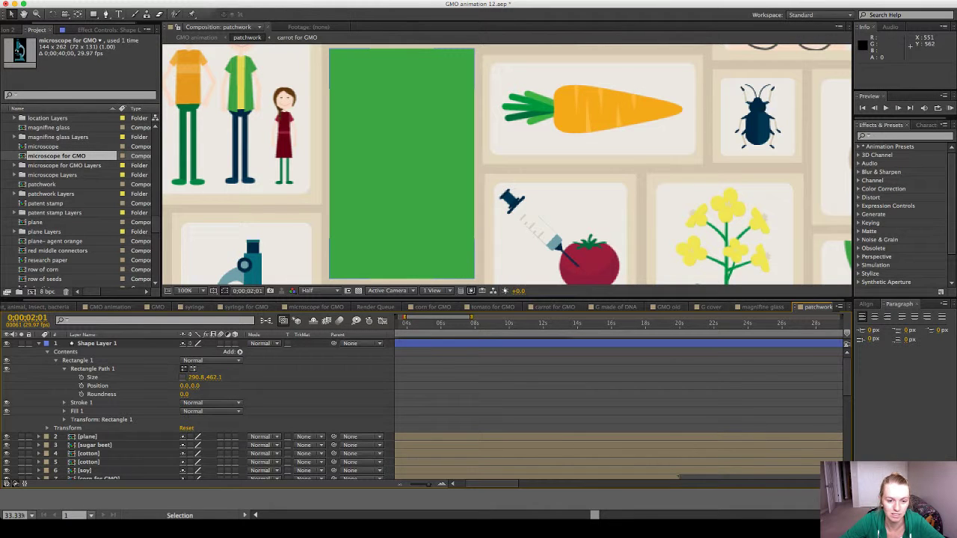
click(97, 343)
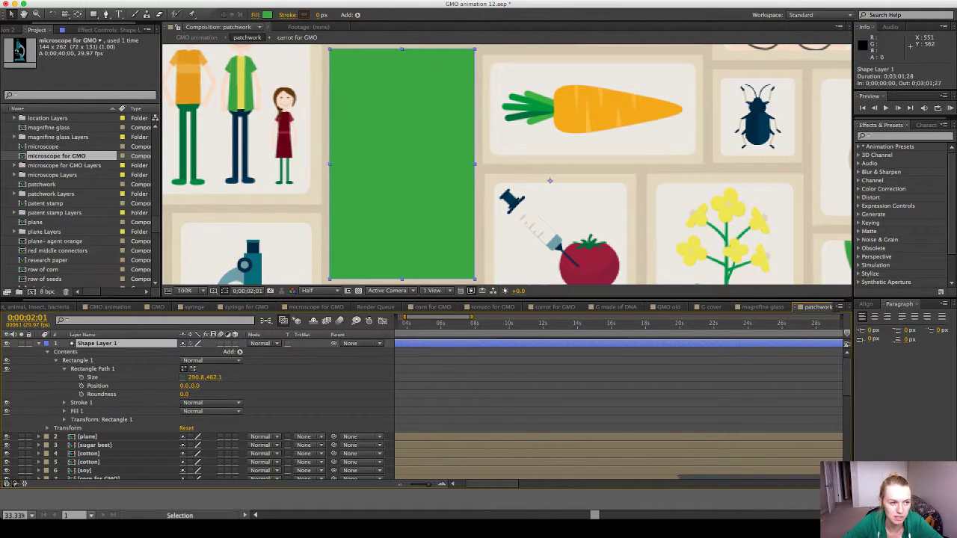
click(9, 30)
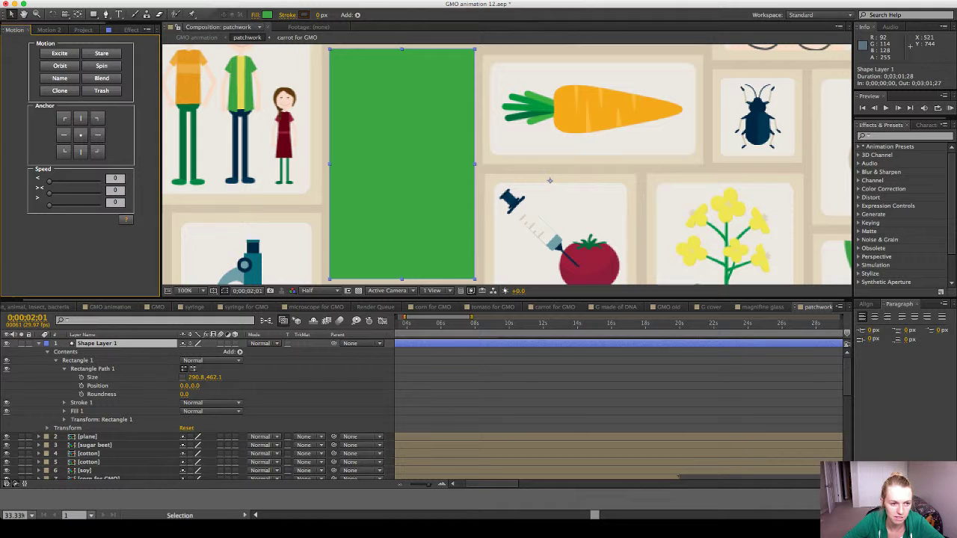
click(80, 134)
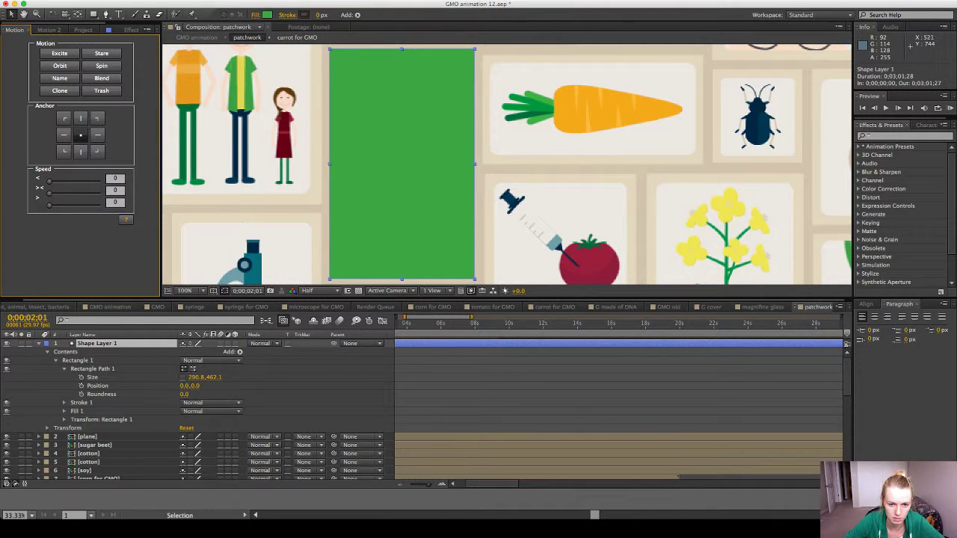
click(320, 389)
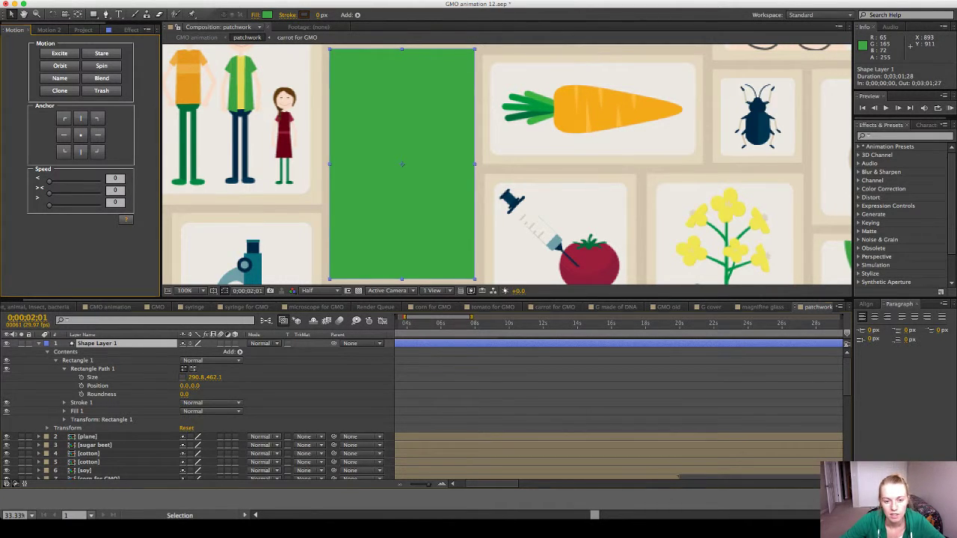
click(97, 343)
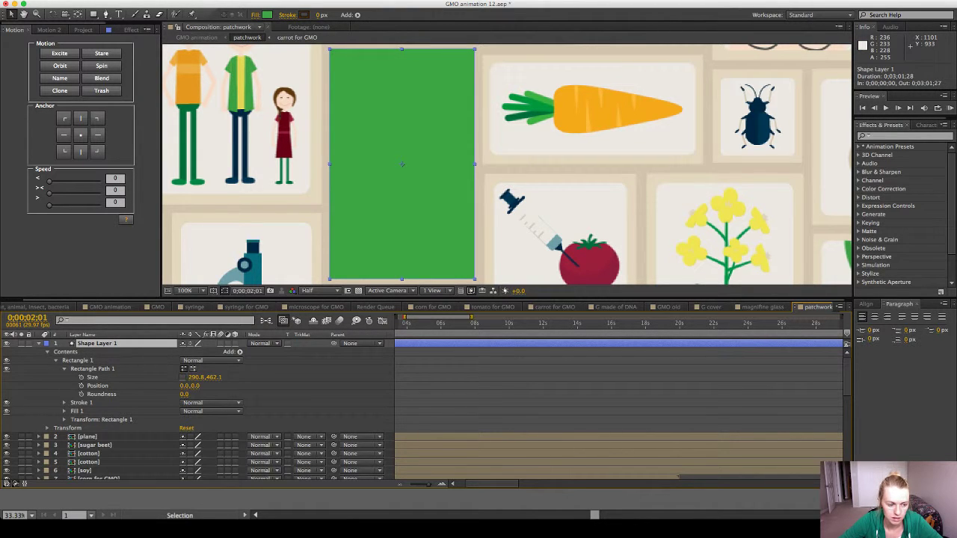
key(u)
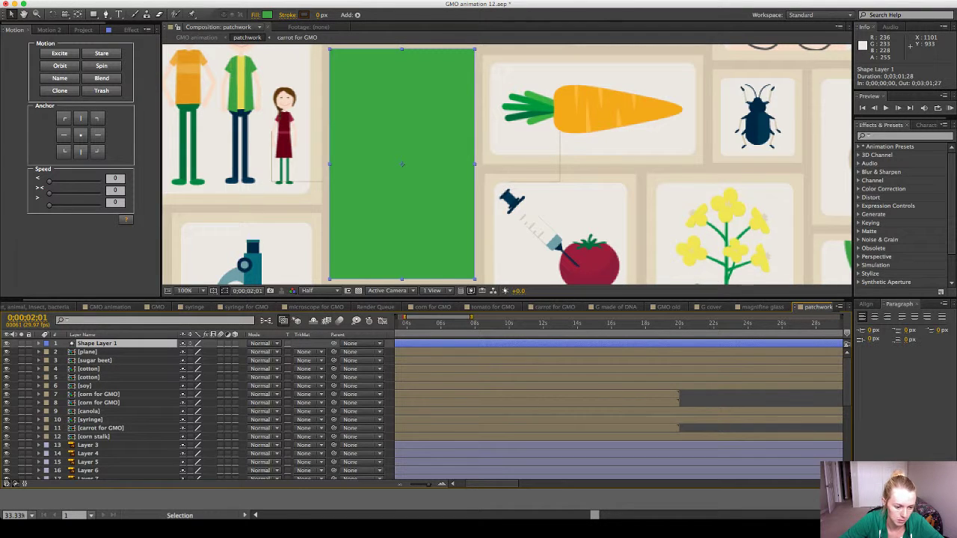
Move Shape Layer 1 to the bottom of the layer stack and nudge it two pixels down.
scroll(202, 410, down, 5)
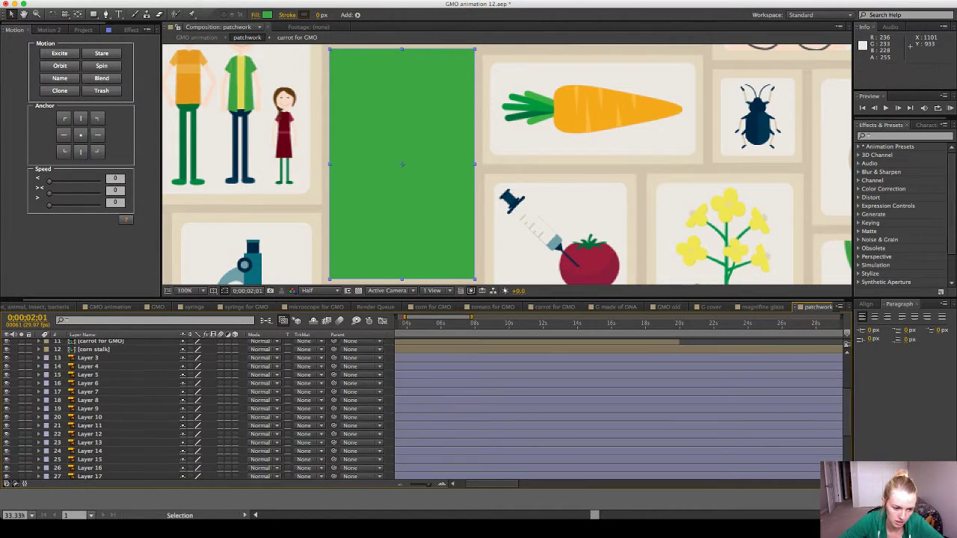
scroll(202, 410, down, 1)
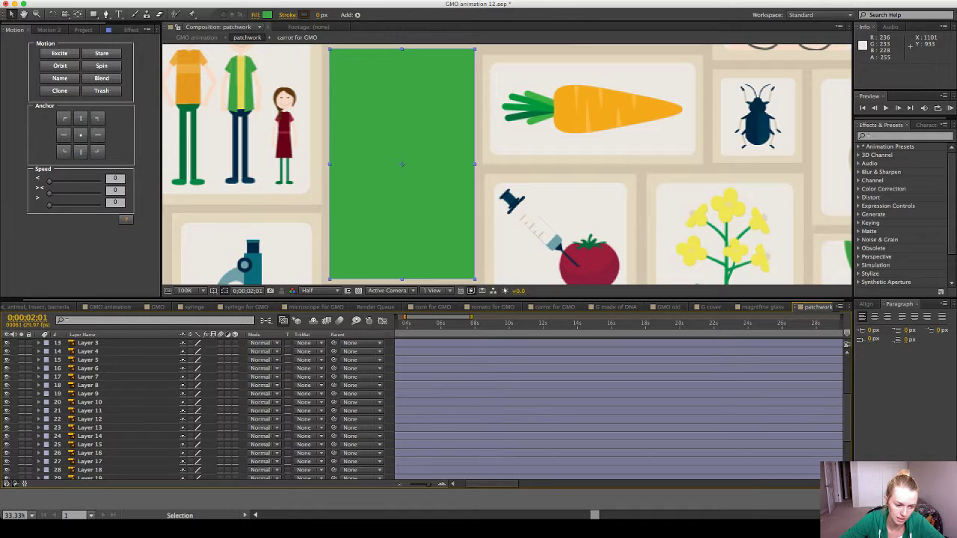
drag(90, 480, 90, 479)
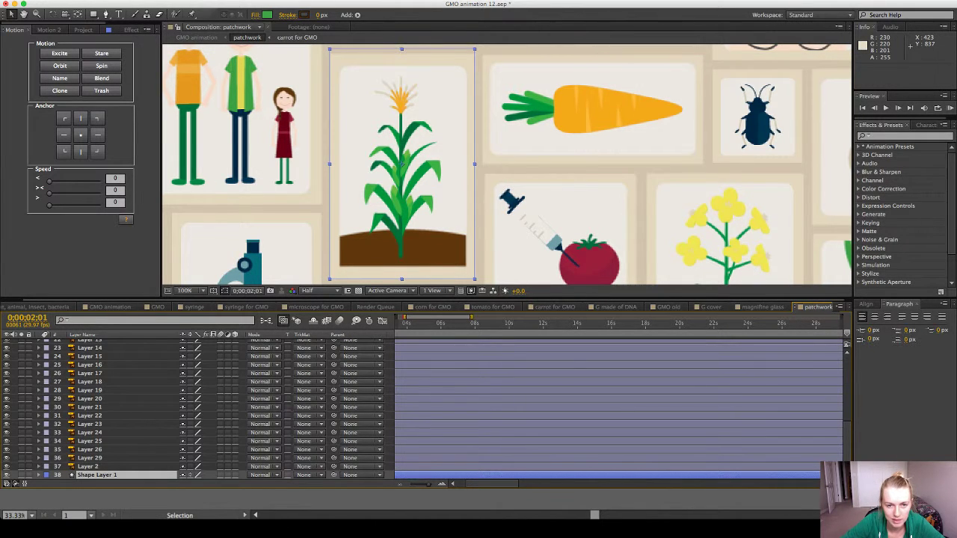
key(Return)
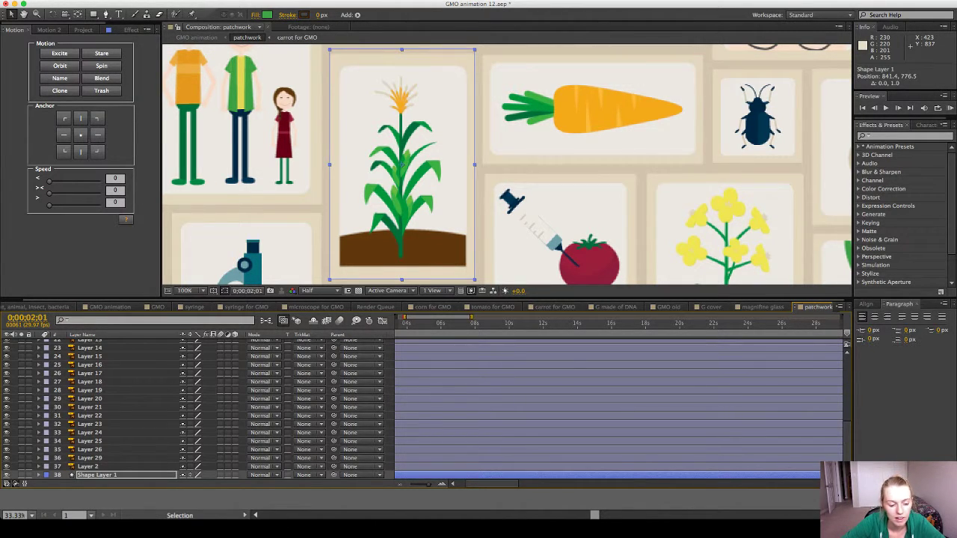
key(Down)
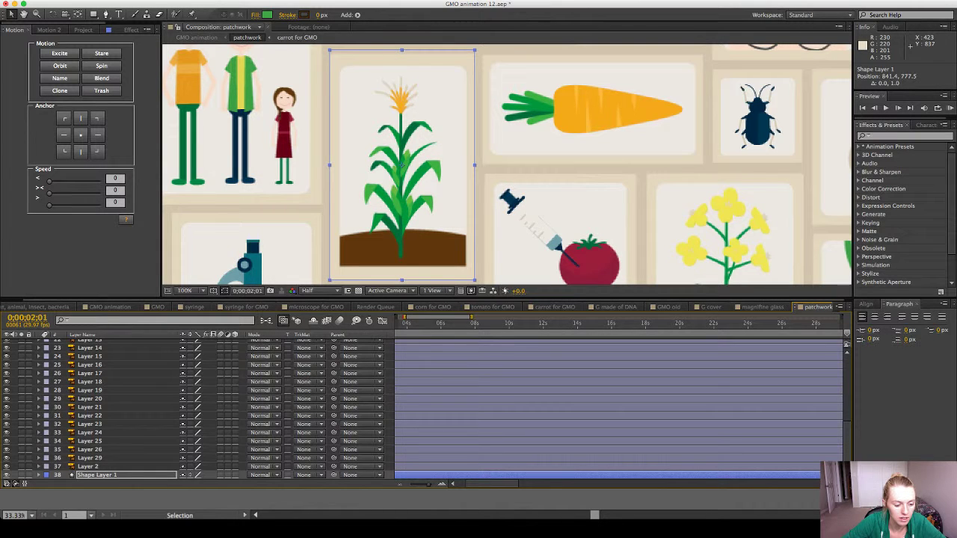
Set the Shape Layer 1 rectangle's size to 290.8, 455.1 and nudge it slightly down to fit the corn stalk tile.
click(39, 475)
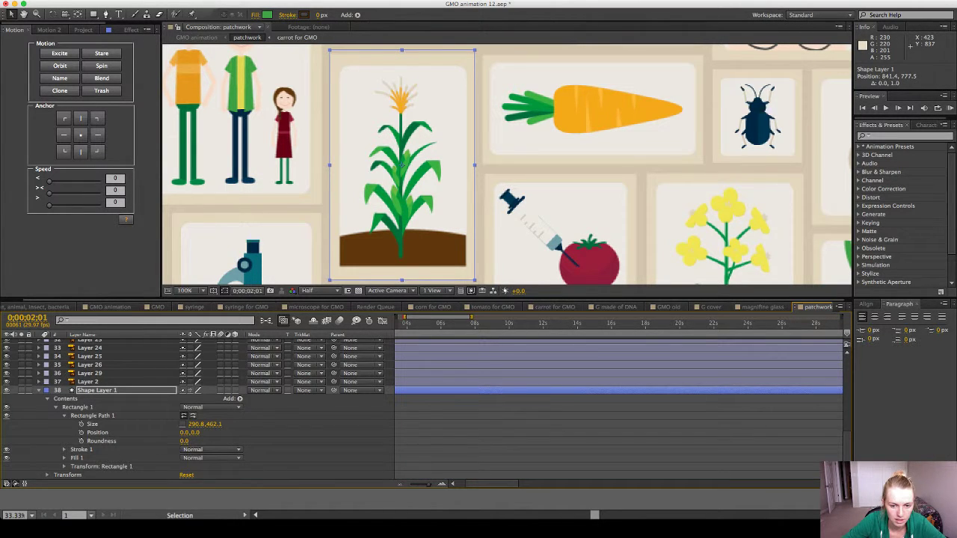
drag(214, 424, 213, 424)
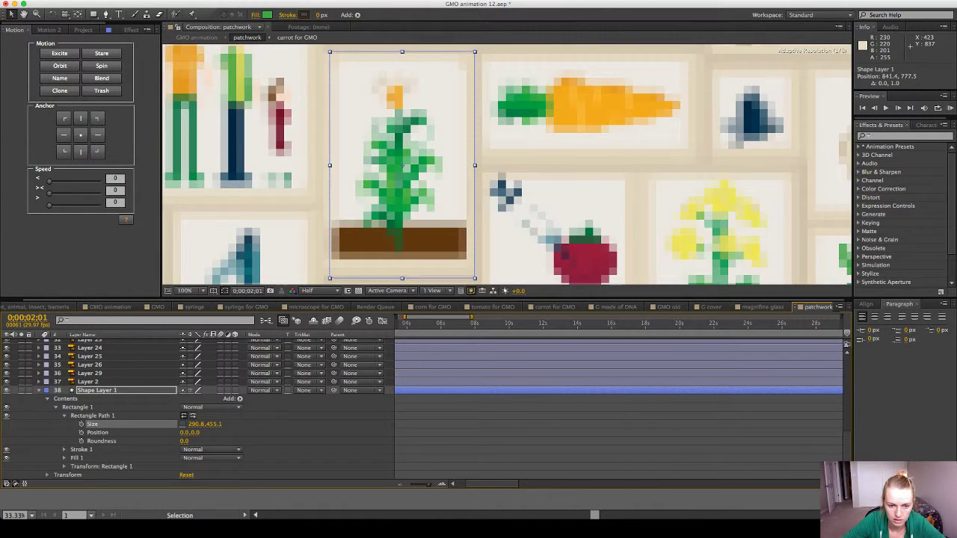
key(Down)
key(Down)
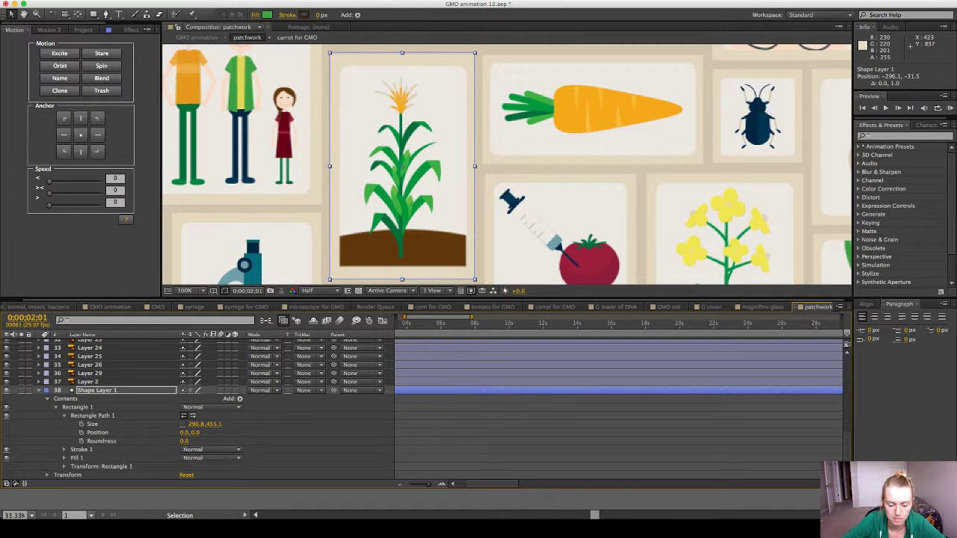
key(Down)
key(super+shift+a)
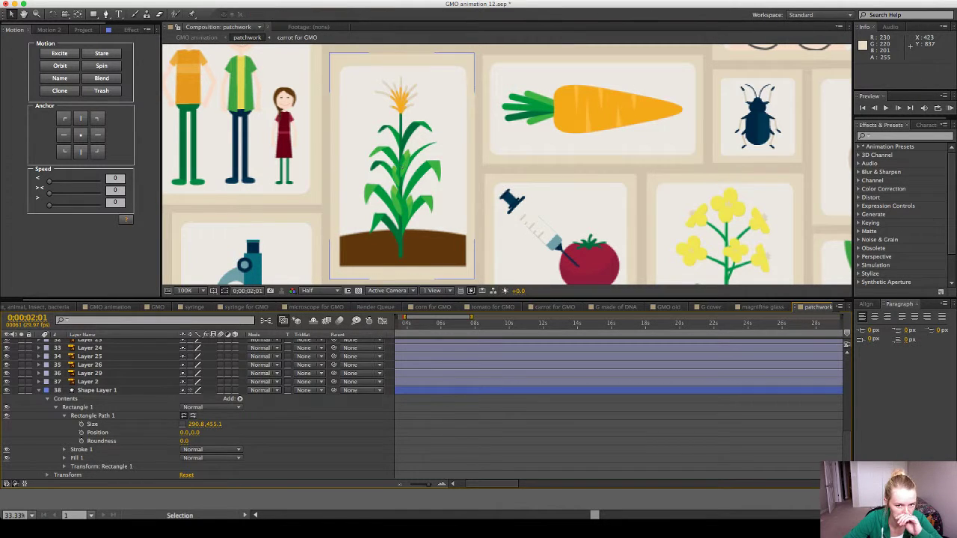
Rename Shape Layer 1 as "corn stalk dark box".
click(335, 172)
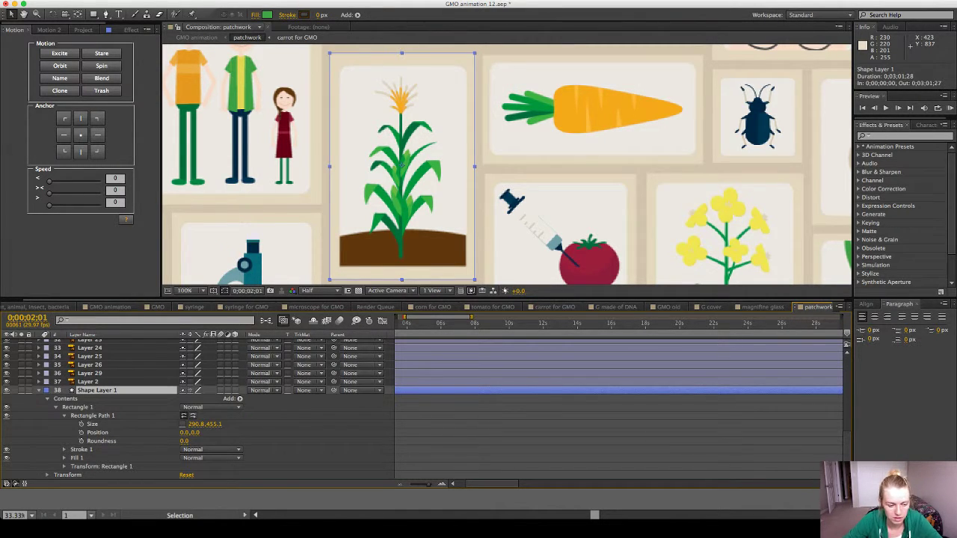
key(Return)
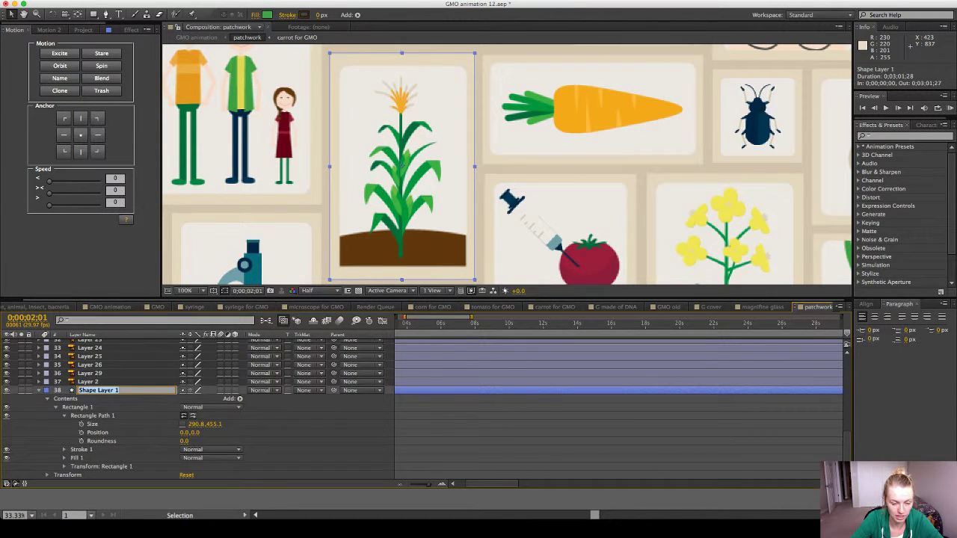
text(c)
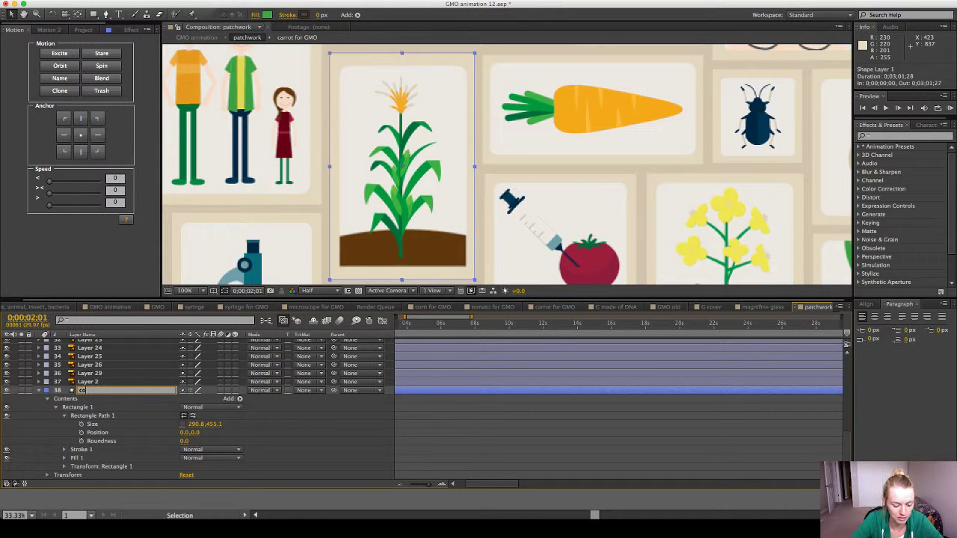
text(orn)
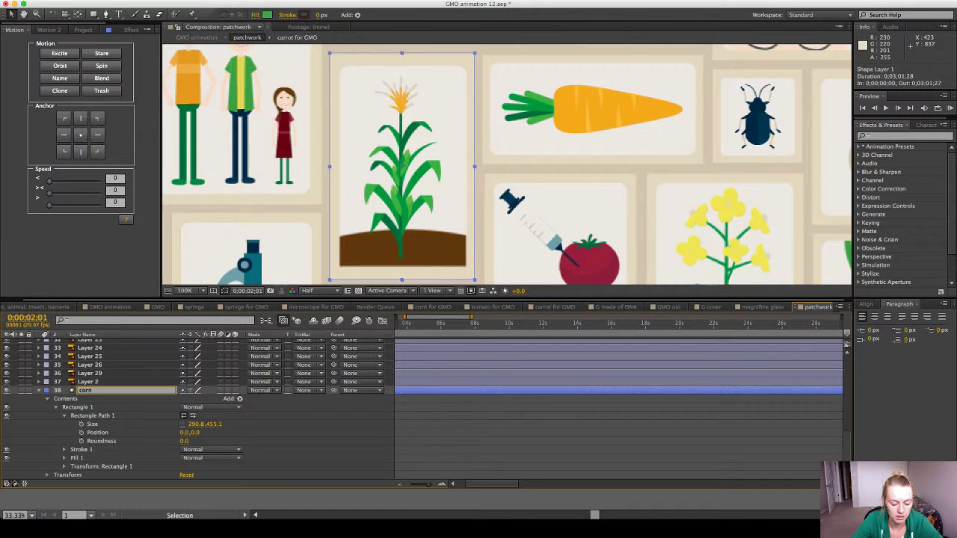
text( stalk)
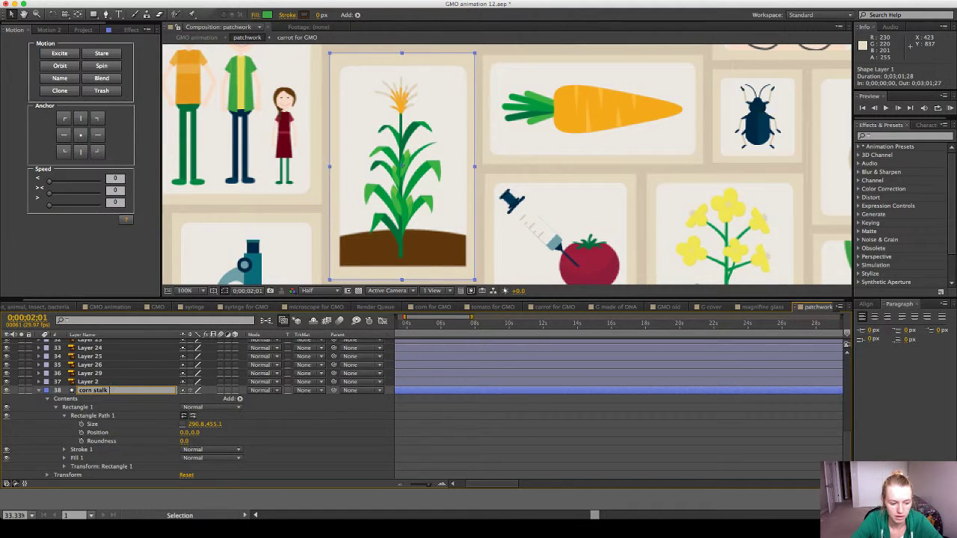
text( dar)
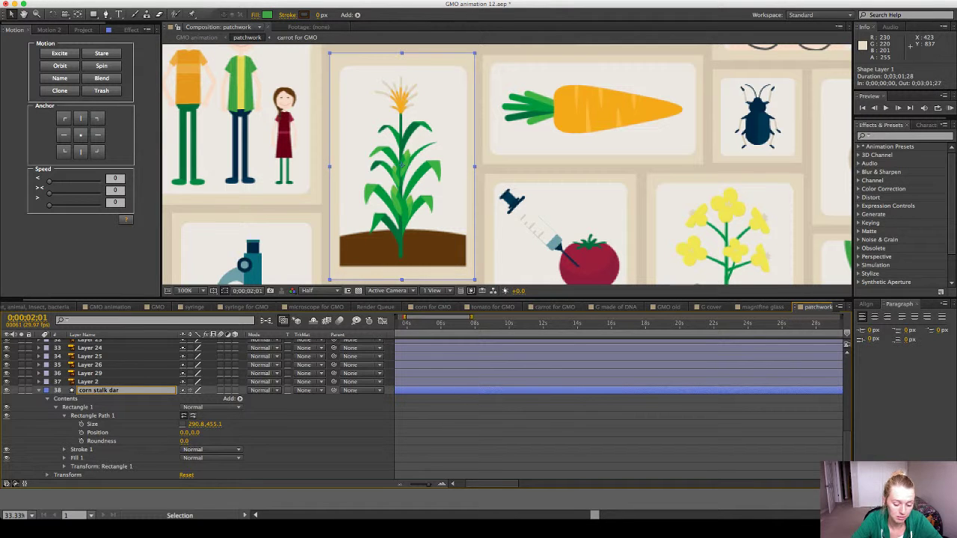
text(k box)
key(Return)
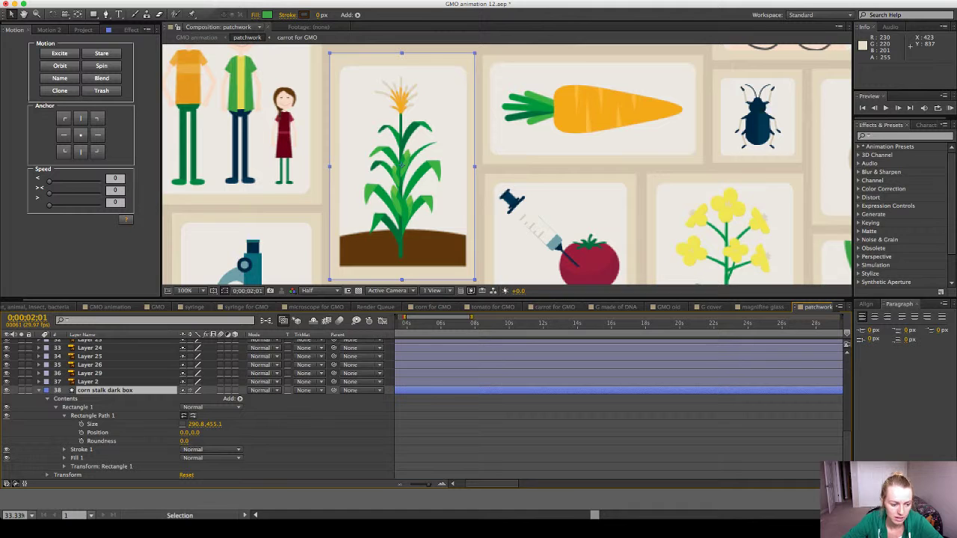
key(Return)
key(Return)
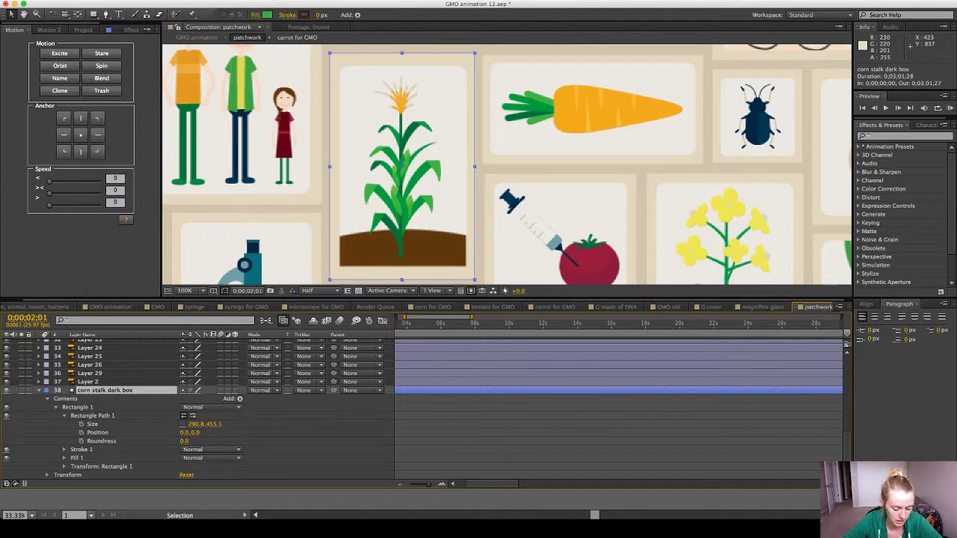
Duplicate the corn stalk dark box layer and name the copy "corn stalk light box".
key(super+d)
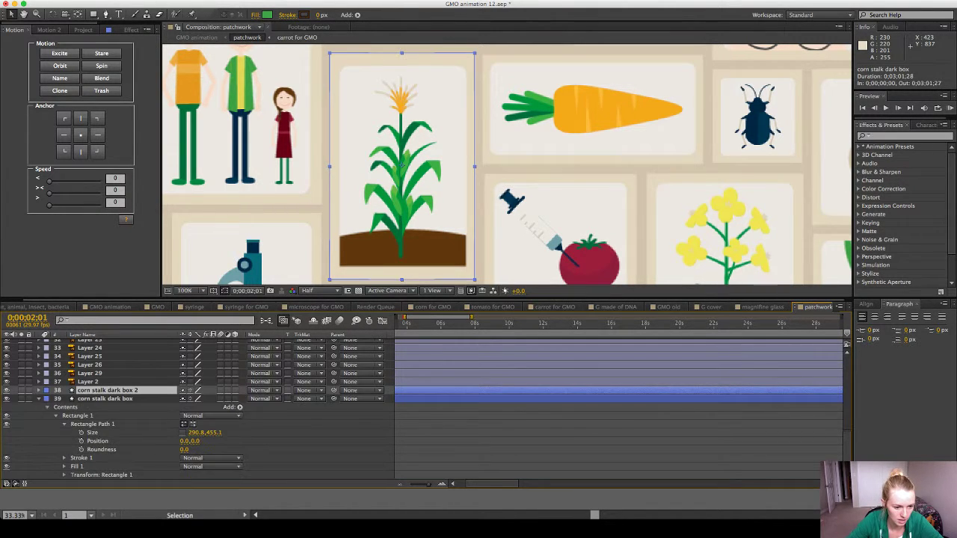
key(Return)
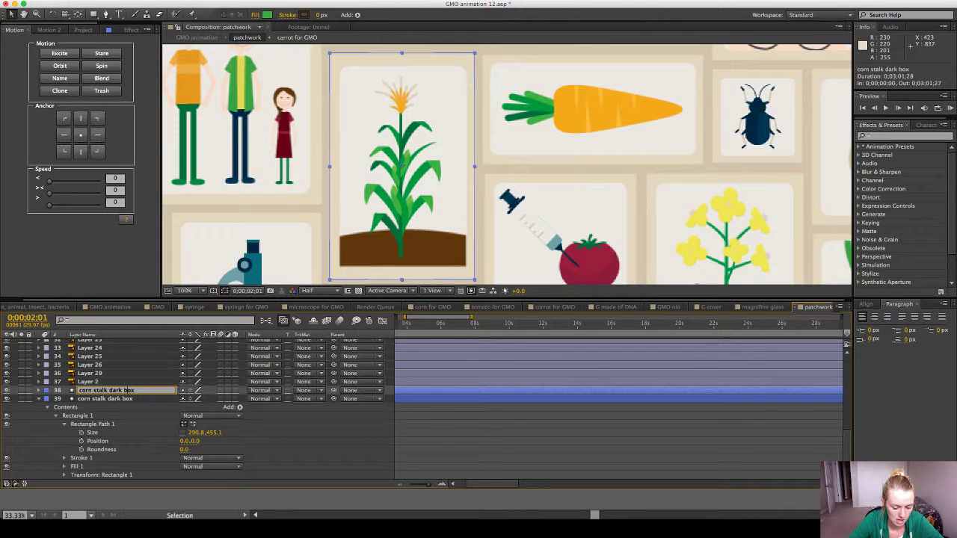
key(Left)
key(Left)
key(BackSpace)
text(light)
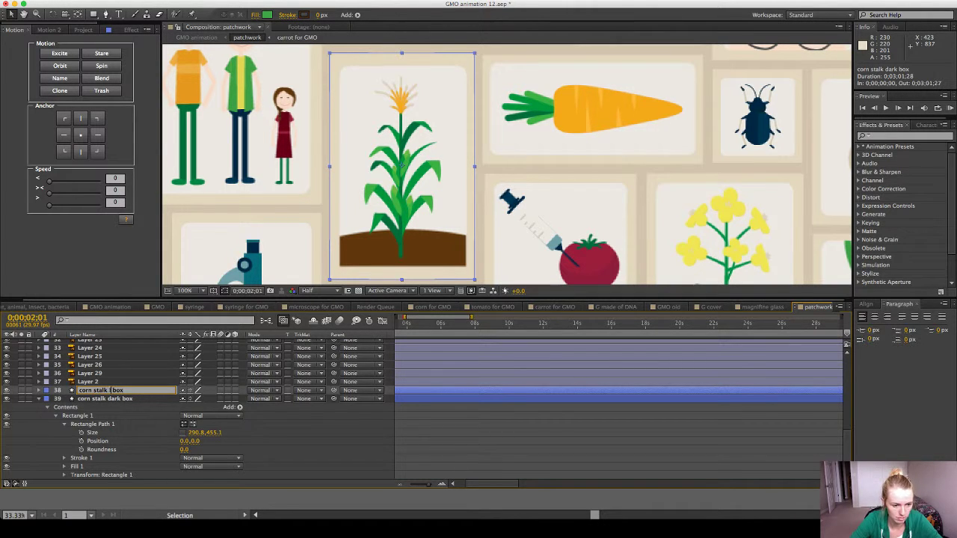
key(Return)
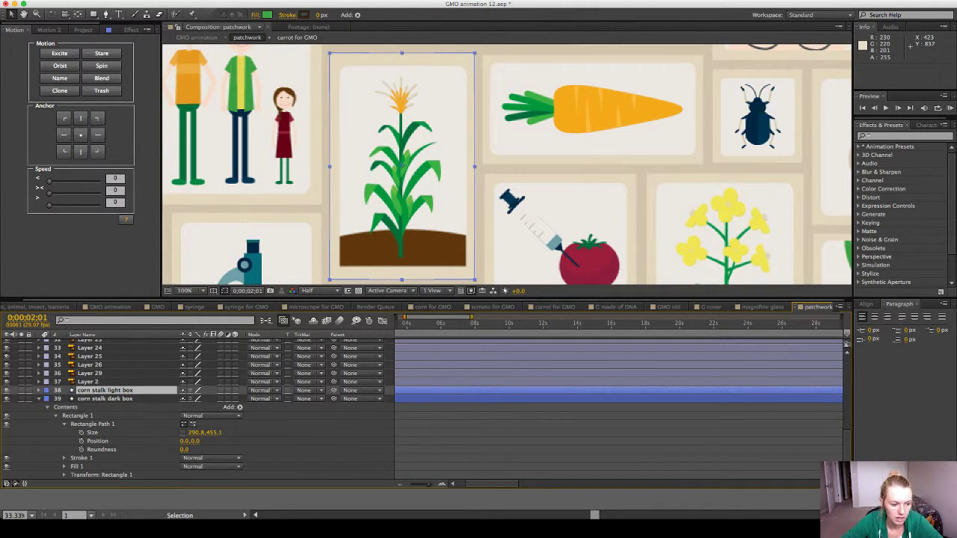
Collapse the corn stalk dark box layer and expand the corn stalk light box's rectangle path properties.
click(39, 398)
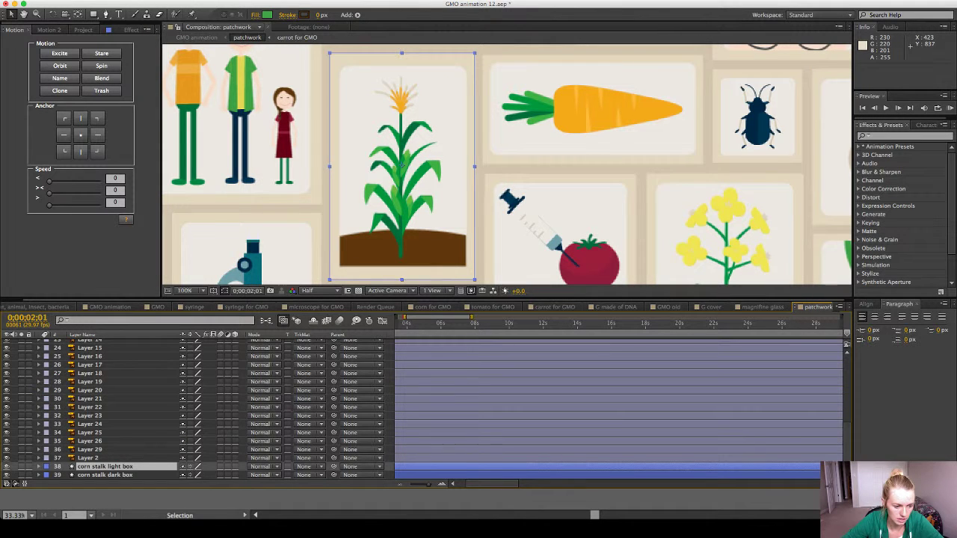
click(39, 466)
click(48, 466)
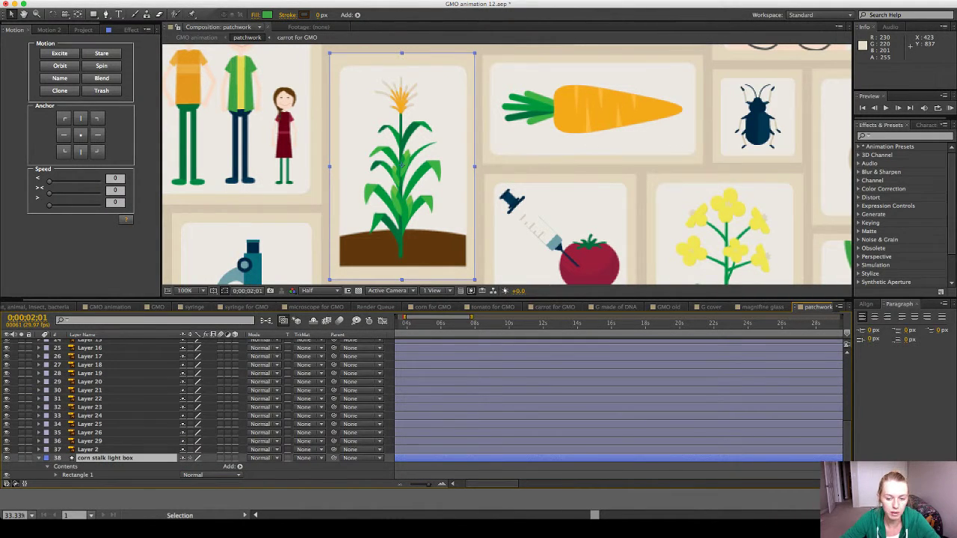
scroll(194, 408, down, 1)
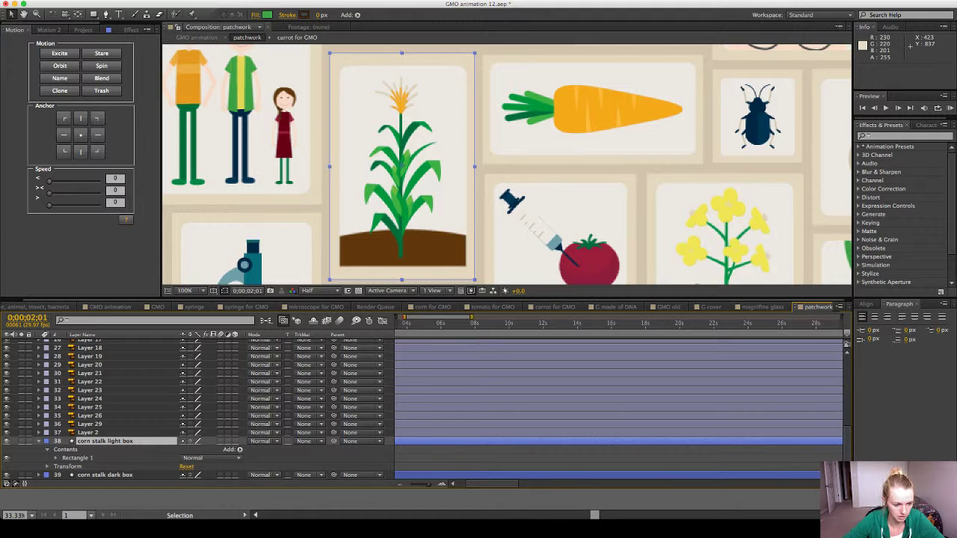
click(51, 459)
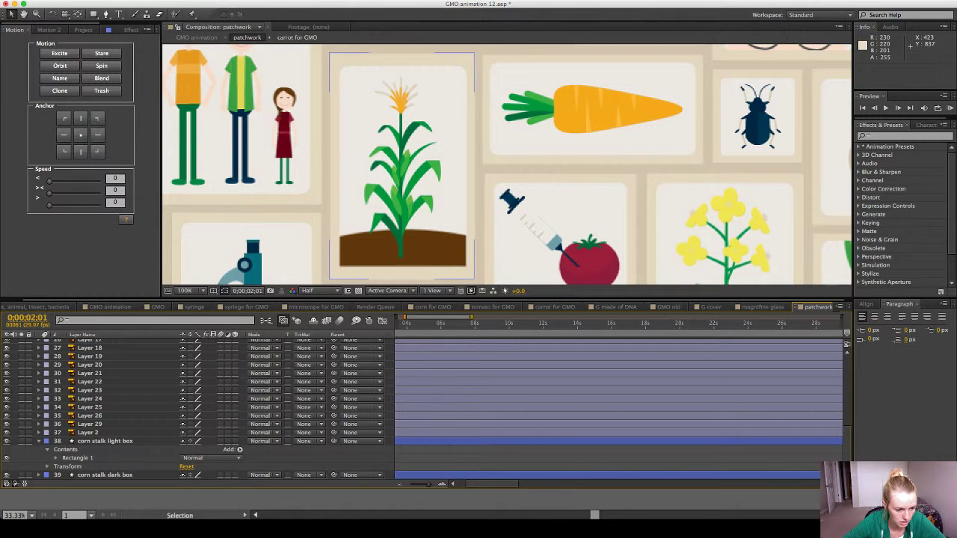
click(55, 458)
scroll(56, 458, down, 2)
scroll(195, 408, down, 1)
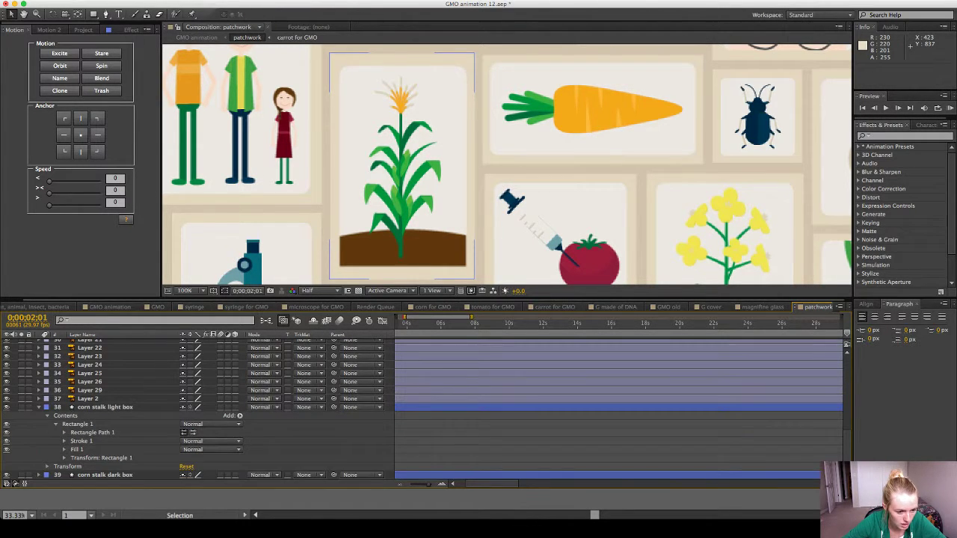
click(64, 433)
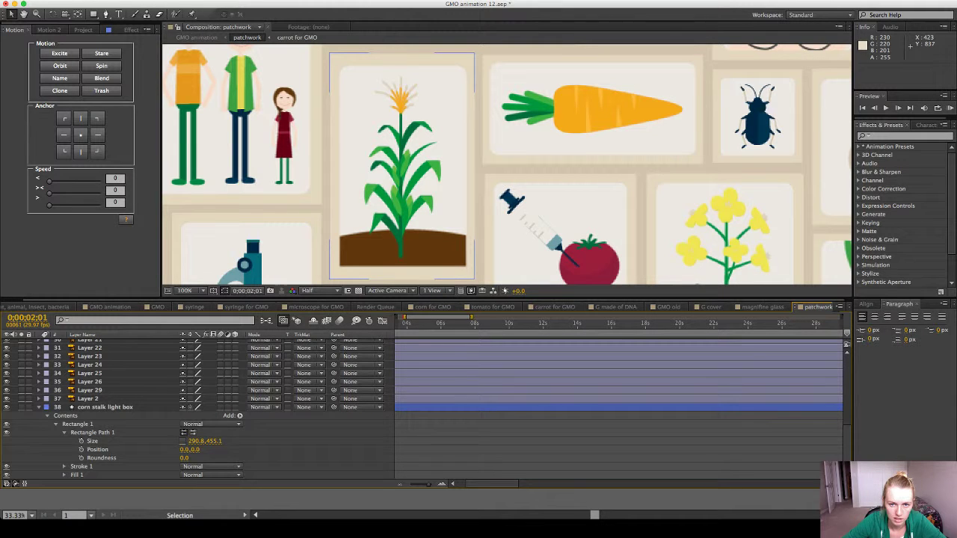
click(102, 459)
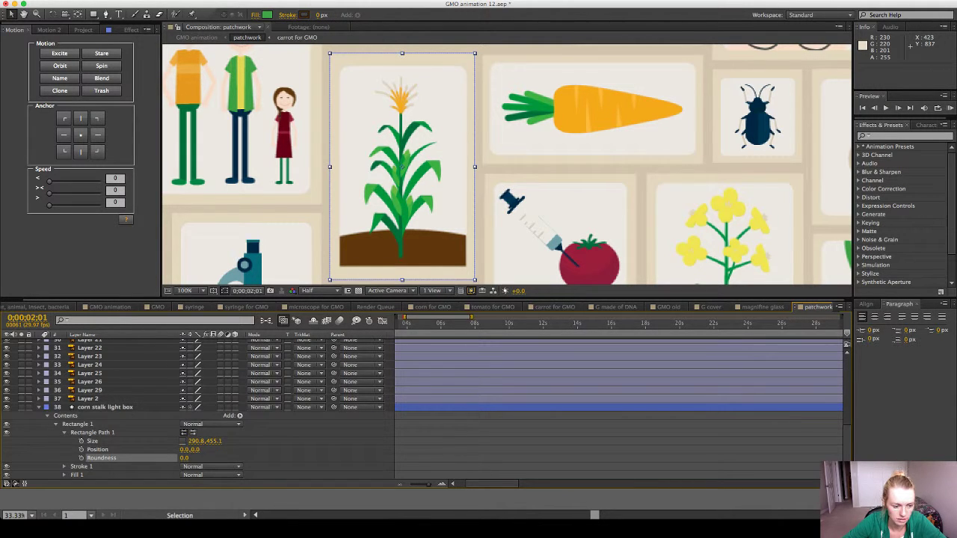
Move the corn stalk light box layer to the top of the stack and set its rectangle's size to 256.3, 401.1.
click(105, 407)
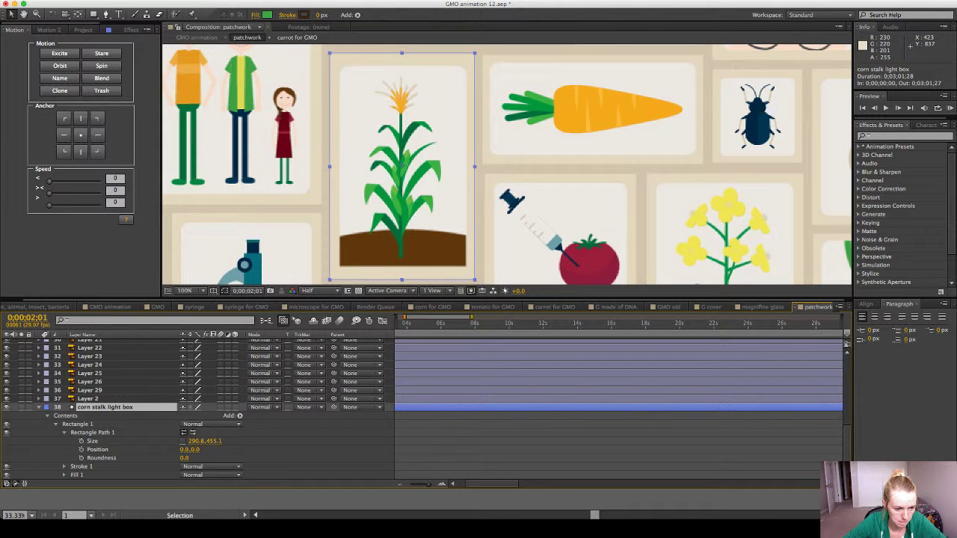
drag(106, 407, 97, 340)
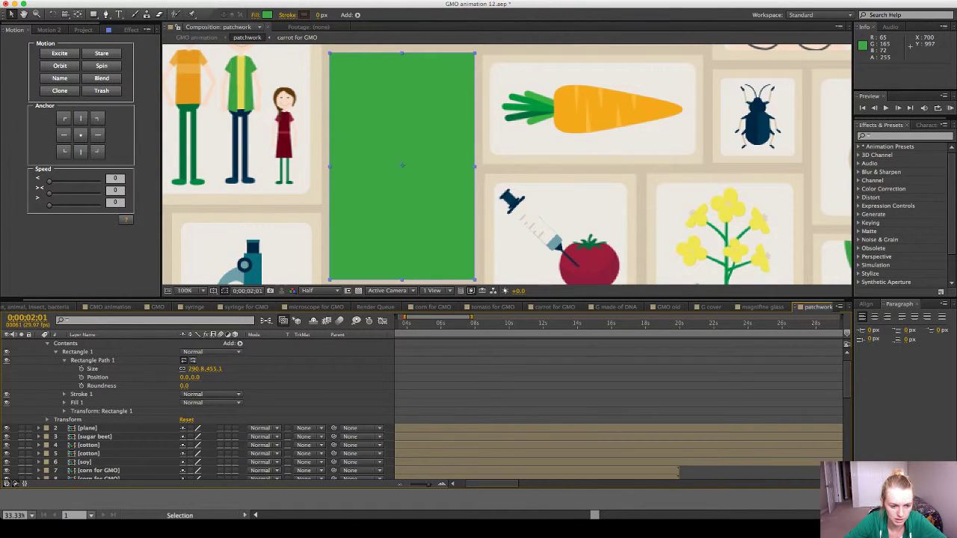
drag(196, 369, 176, 369)
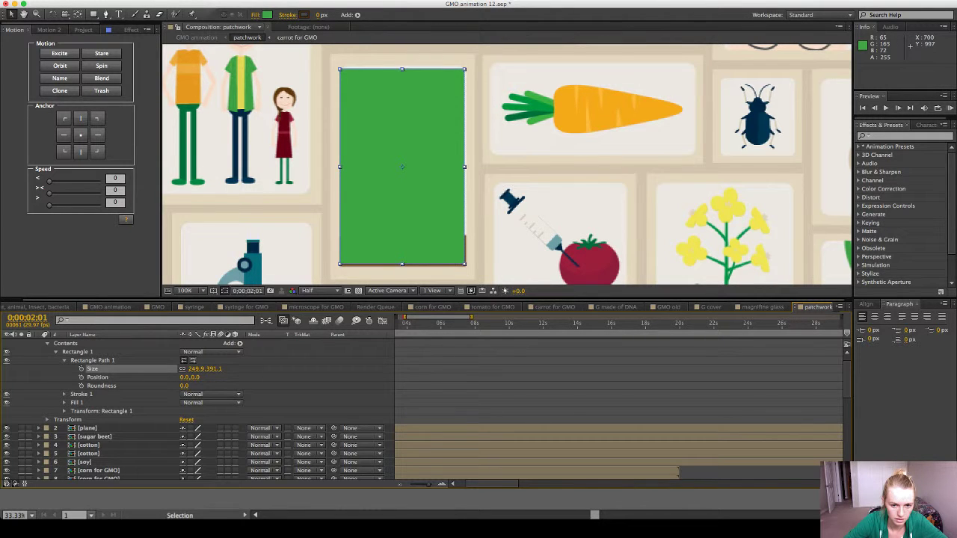
drag(176, 369, 180, 368)
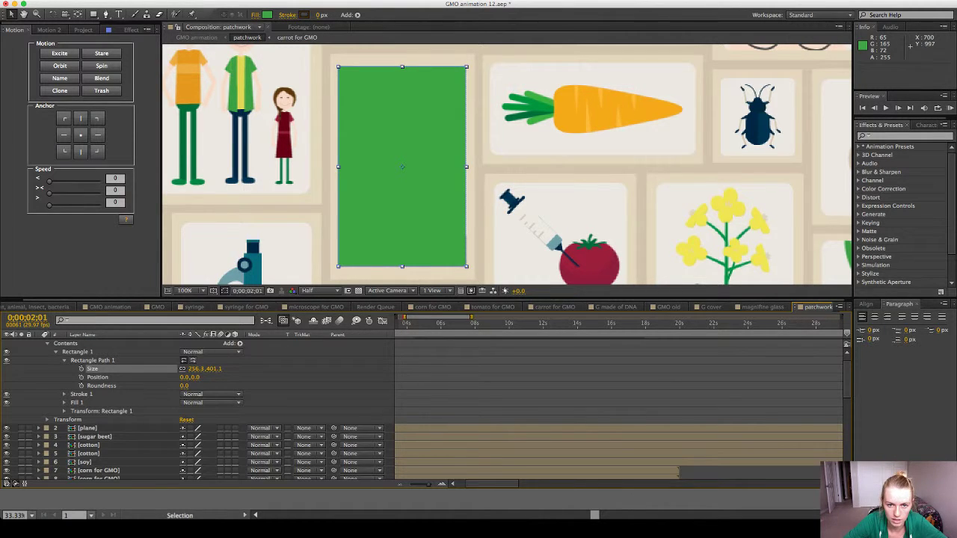
Set the corn stalk light box rectangle's roundness to 15 and collapse the layer's properties.
drag(184, 386, 195, 385)
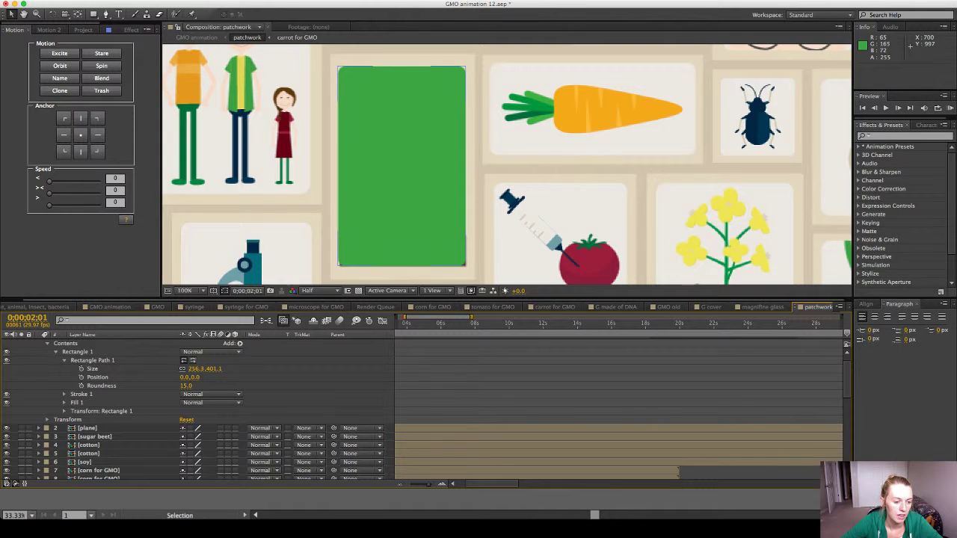
click(402, 166)
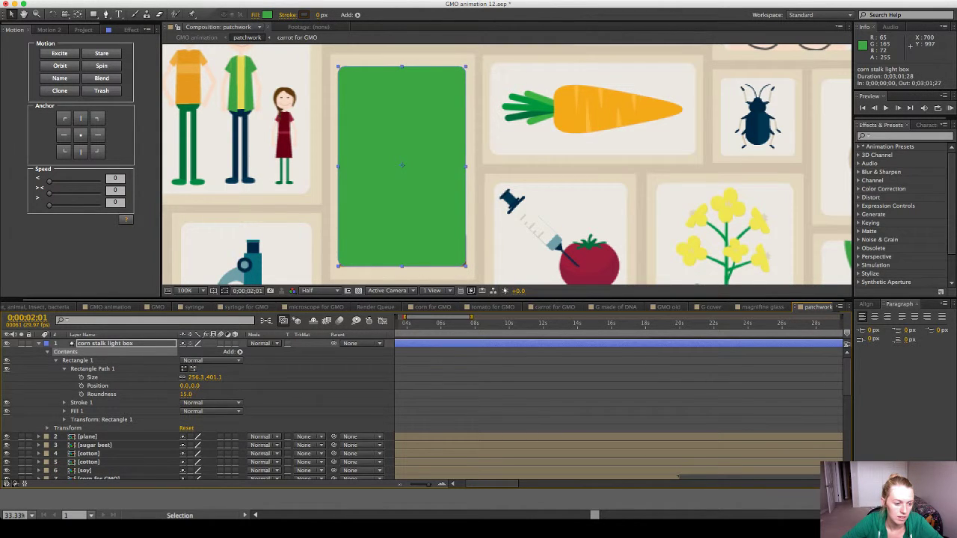
key(u)
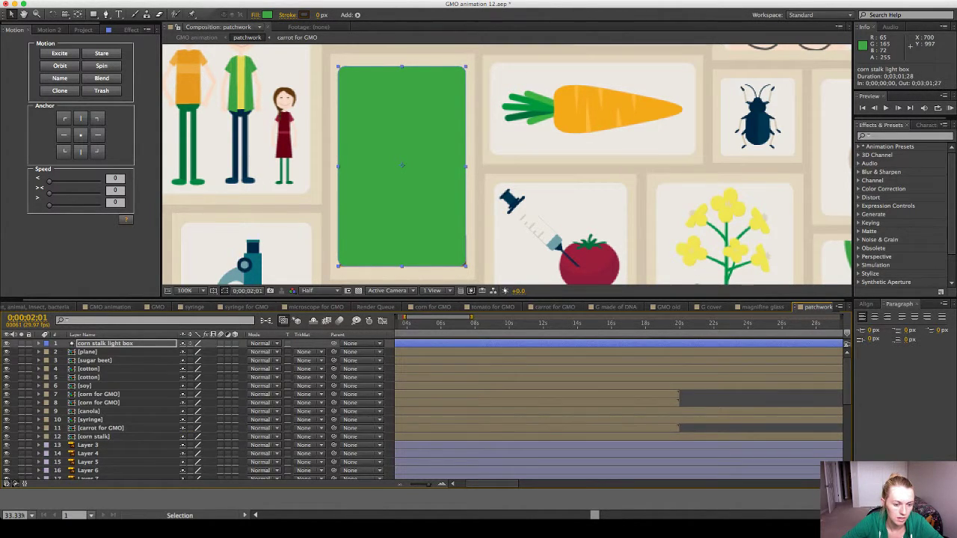
Place the corn stalk light box directly above the corn stalk dark box, and the corn stalk layer directly above both.
drag(105, 344, 105, 471)
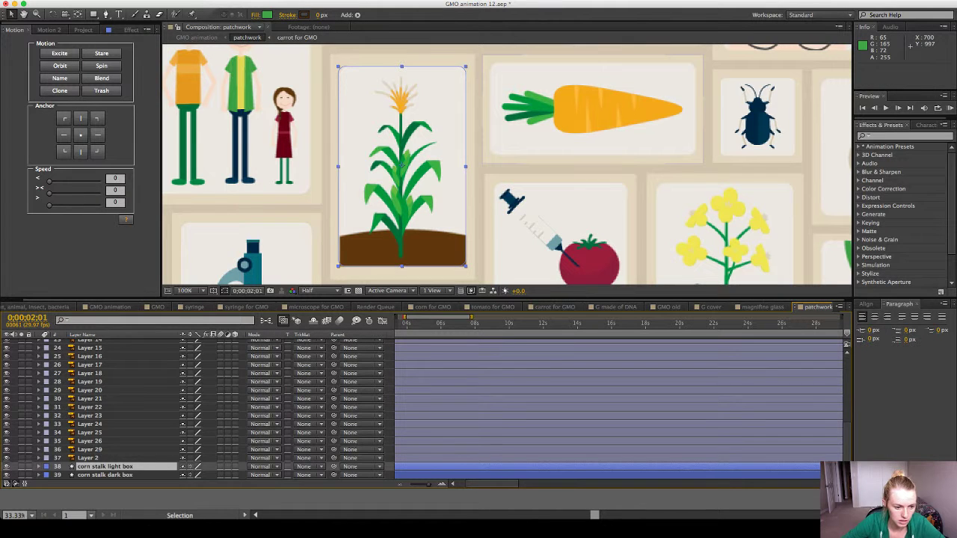
scroll(479, 408, up, 8)
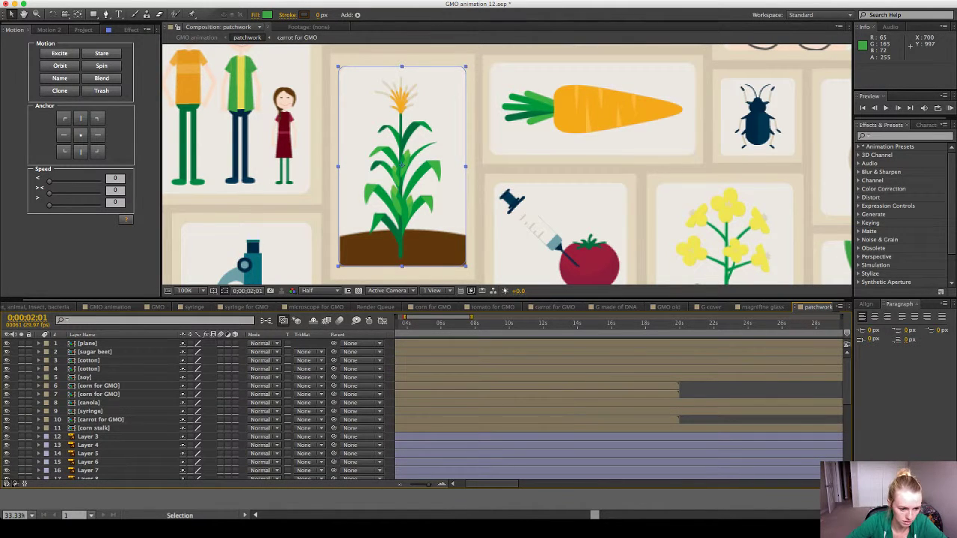
click(95, 429)
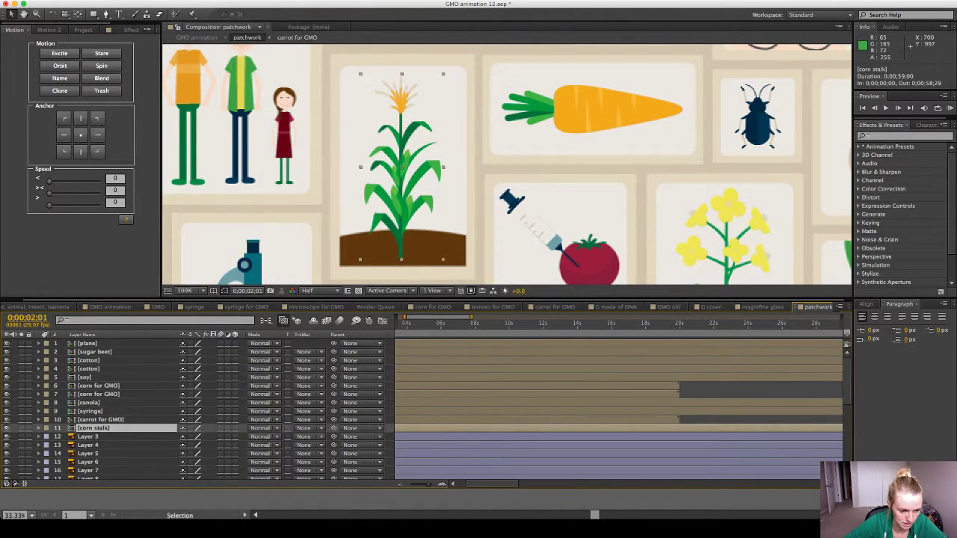
drag(94, 429, 94, 459)
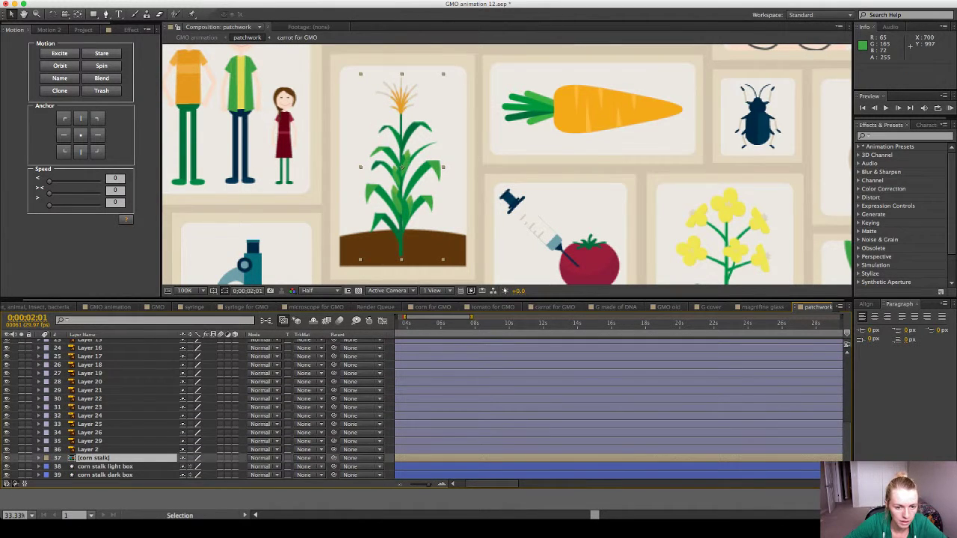
Move the cotton plant tile, Layer 6, about 1104 px right and 138 px down, over the carrot and syringe tiles.
click(406, 163)
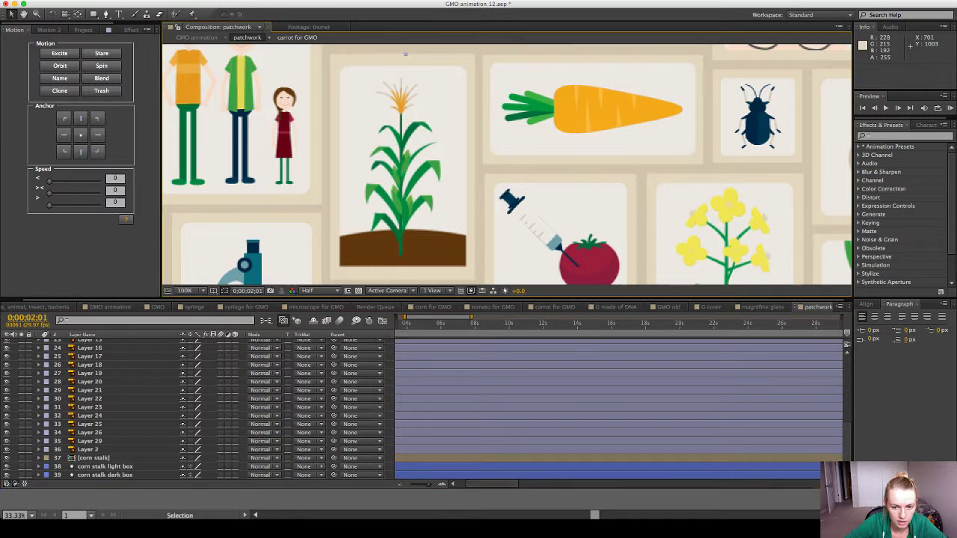
key(comma)
key(comma)
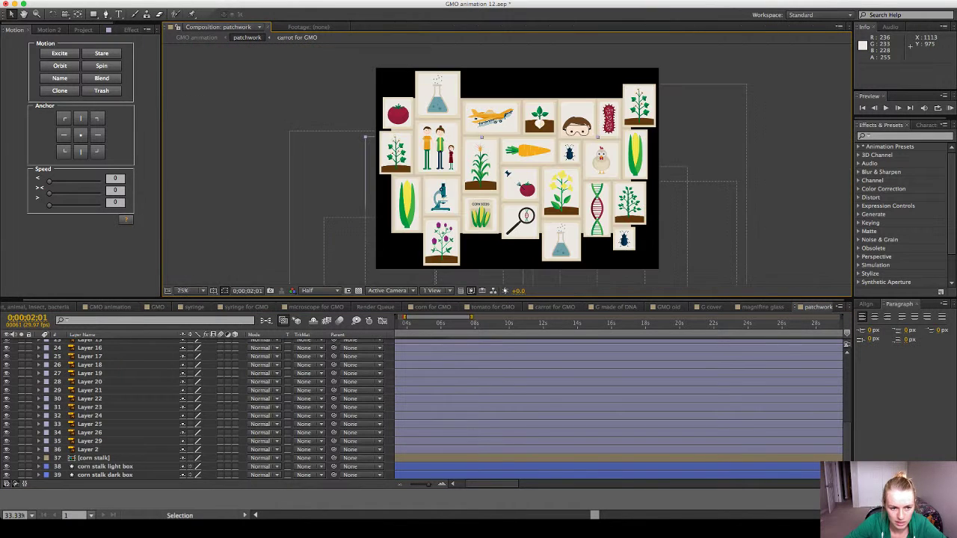
key(period)
drag(284, 143, 558, 172)
drag(562, 132, 561, 133)
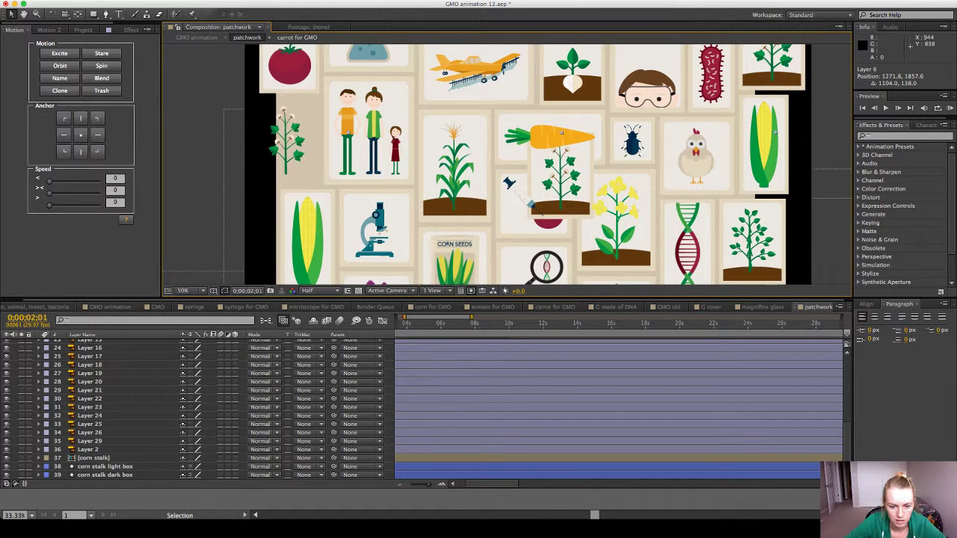
Go through the layers from Layer 18 down to the bottom artwork layers to examine which tile each one holds.
click(112, 365)
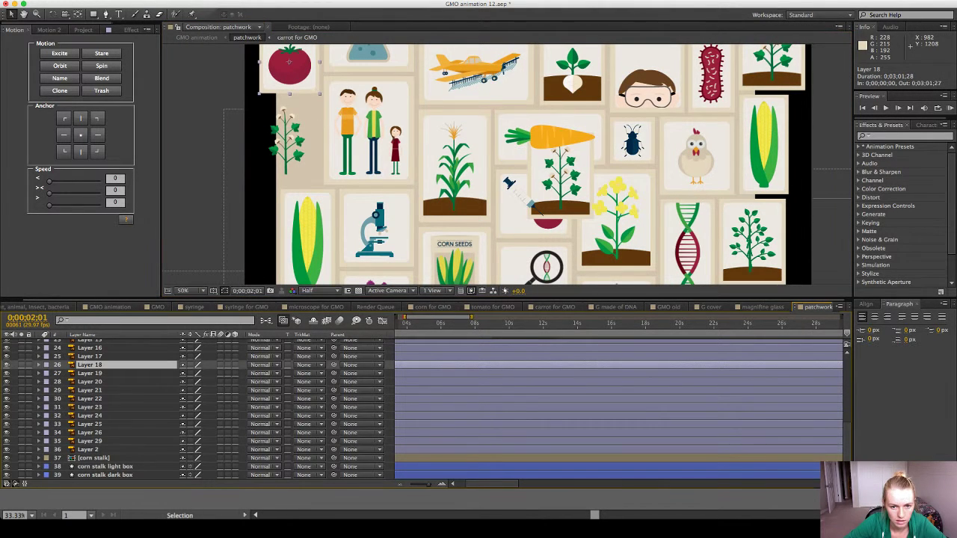
click(112, 373)
click(112, 382)
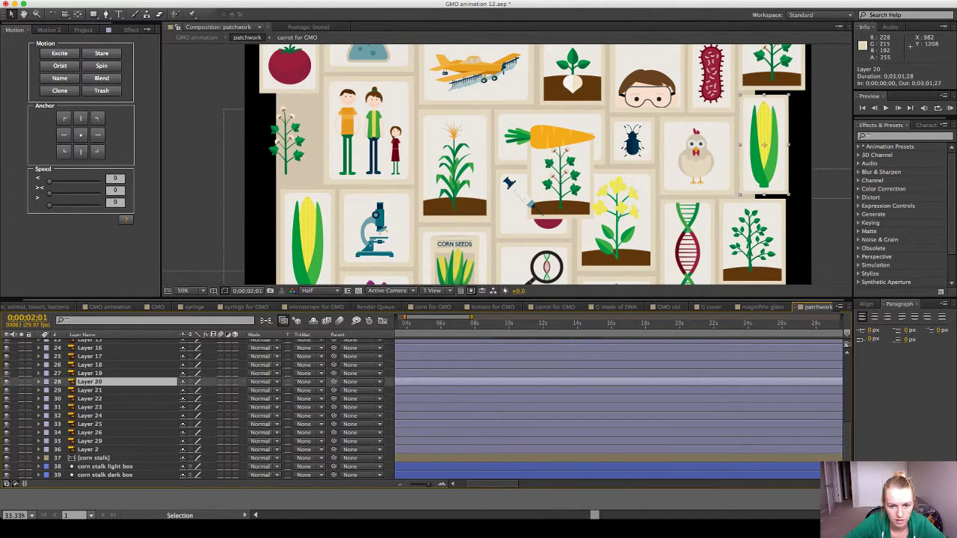
click(112, 391)
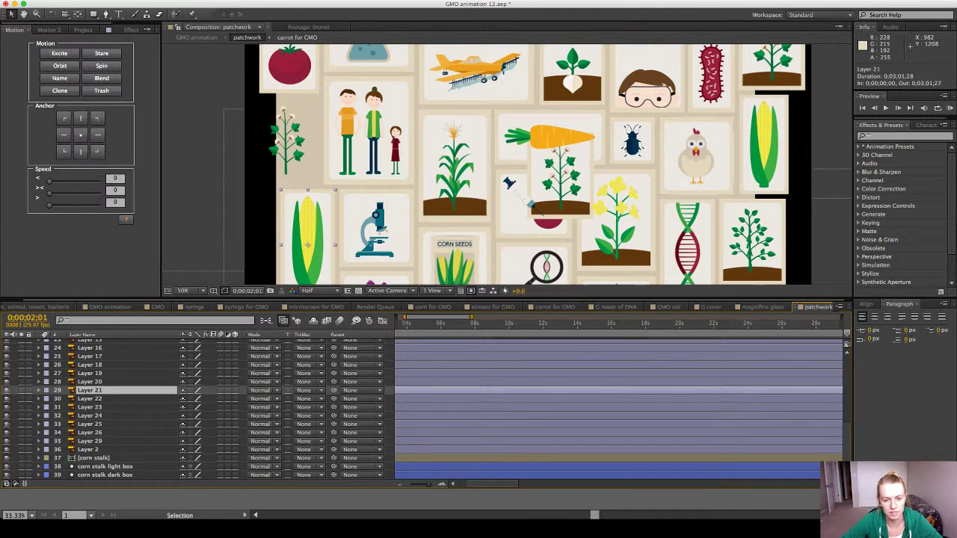
click(112, 399)
key(super+Down)
key(super+Down)
key(super+Down)
key(super+Down)
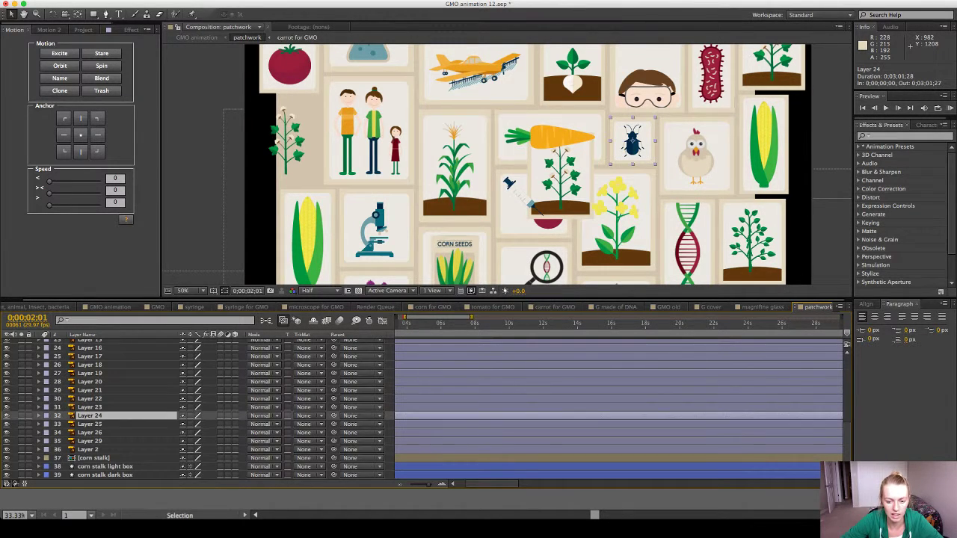
key(super+Down)
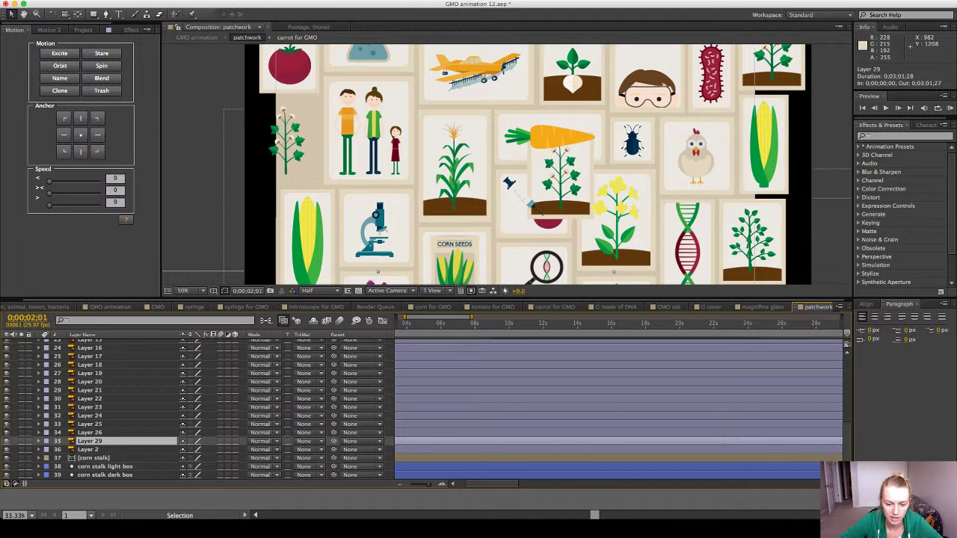
key(super+Down)
key(super+Up)
key(super+Up)
key(super+Up)
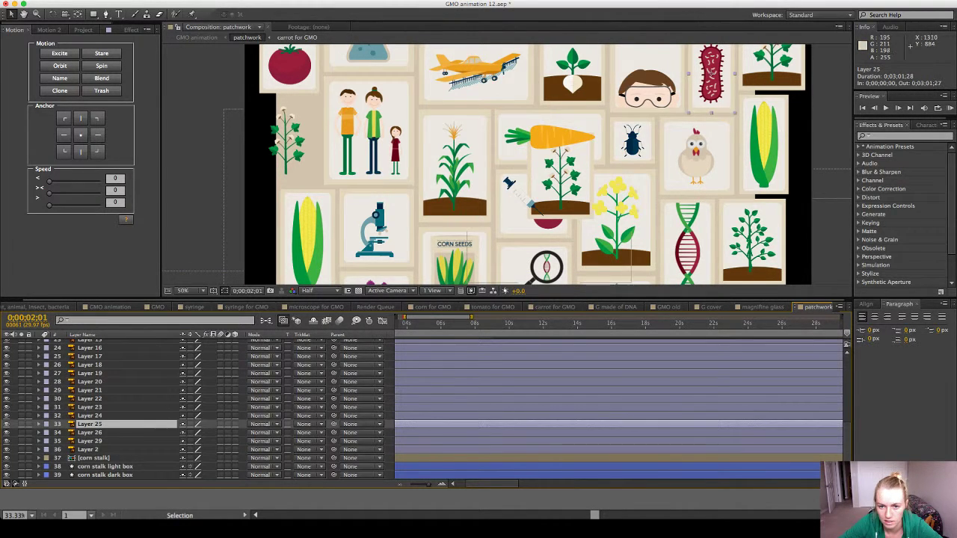
click(560, 184)
scroll(560, 184, down, 2)
scroll(562, 194, up, 2)
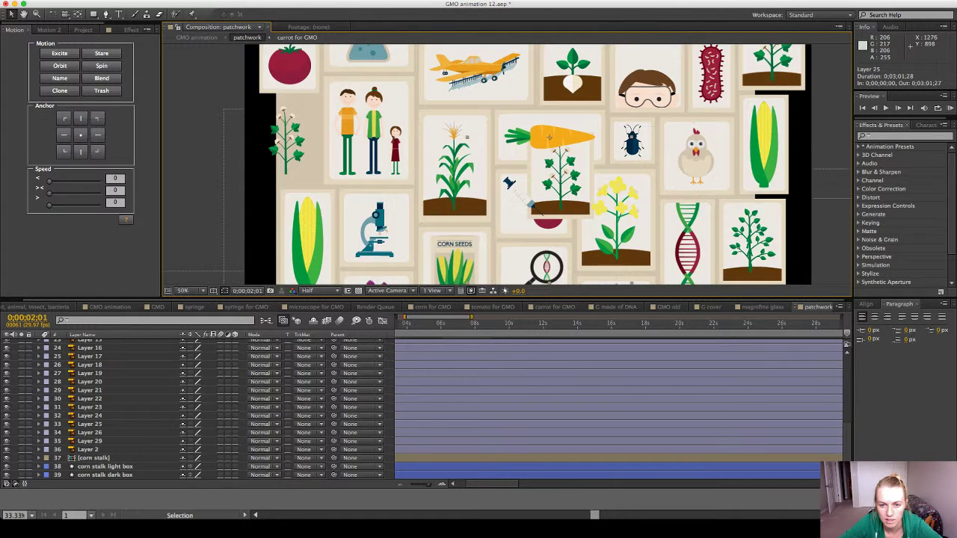
key(comma)
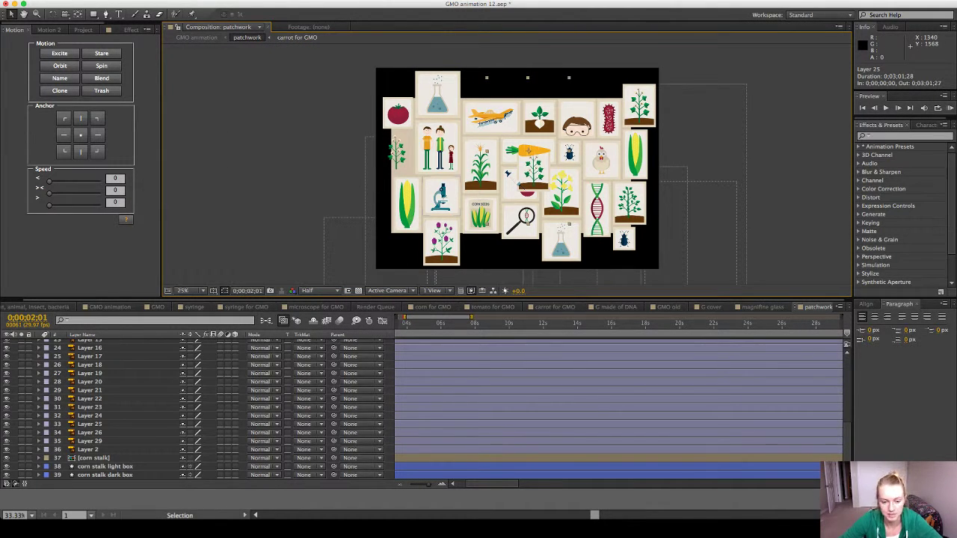
Find the original corn stalk tile, Layer 4, move it below the corn stalk dark box and hide it.
scroll(422, 410, up, 10)
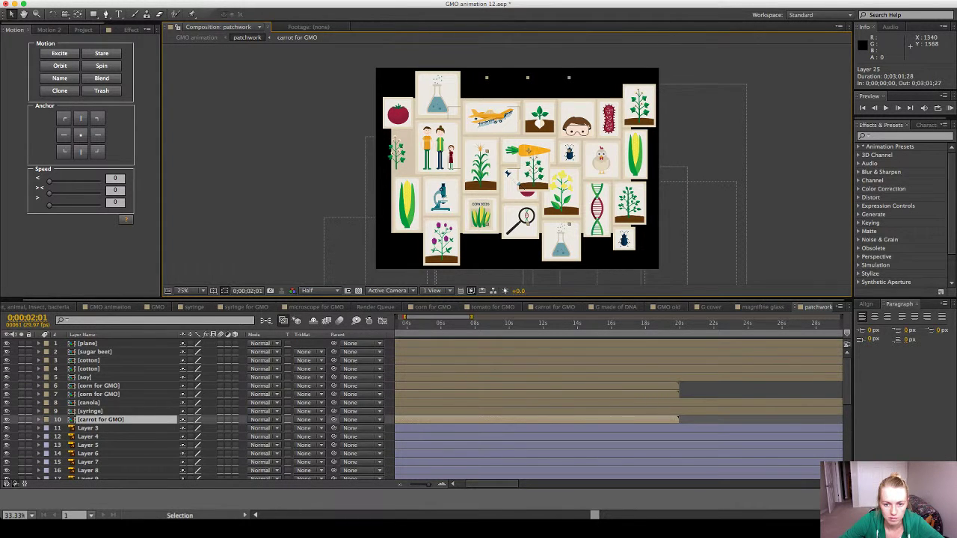
scroll(422, 410, down, 1)
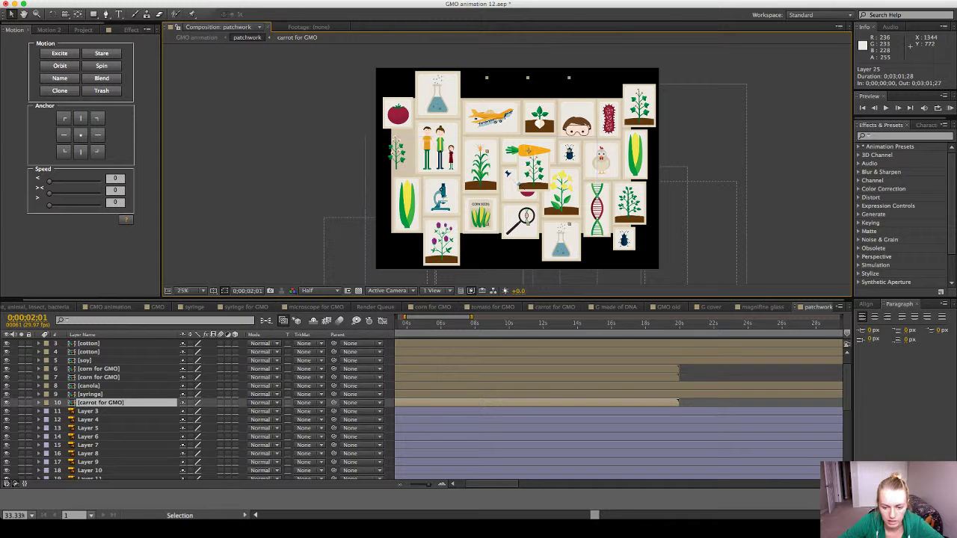
click(88, 411)
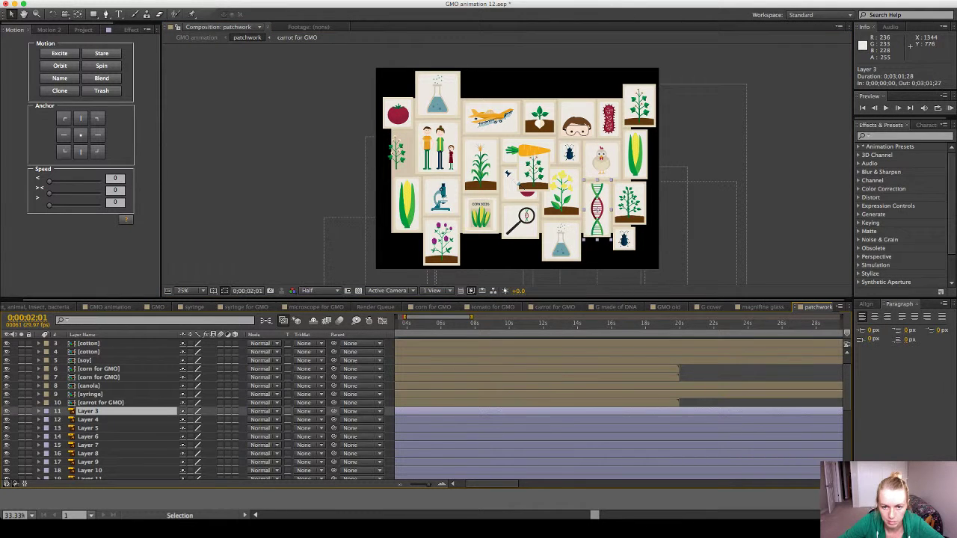
click(88, 420)
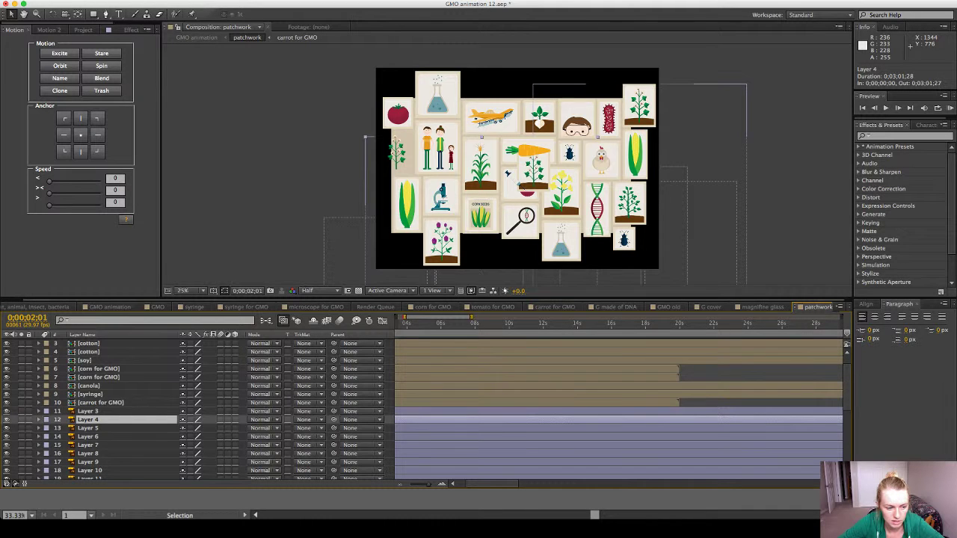
click(6, 420)
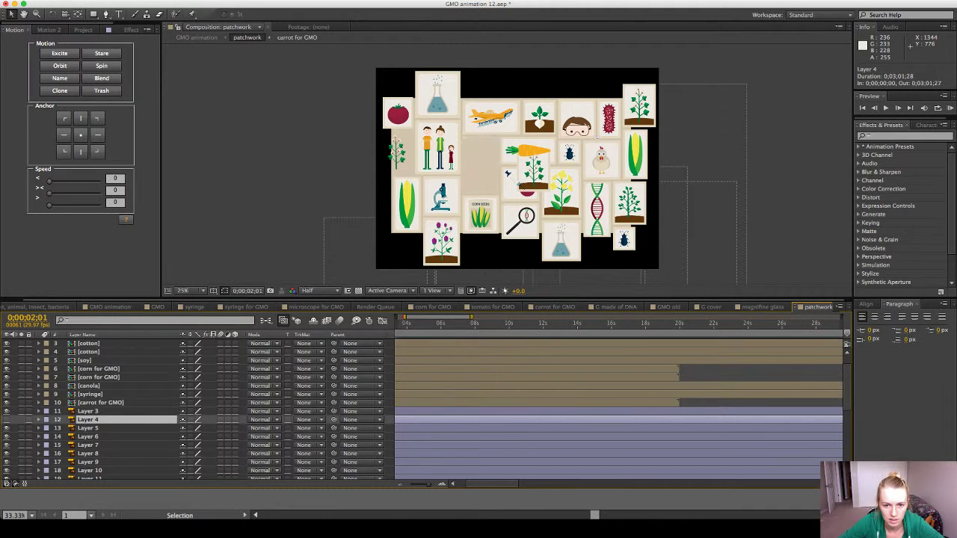
click(7, 420)
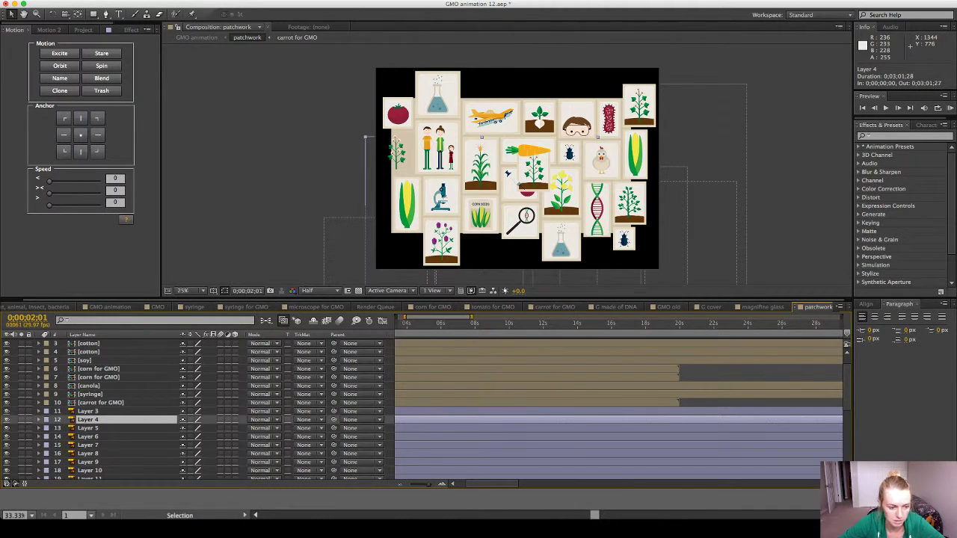
scroll(419, 408, down, 5)
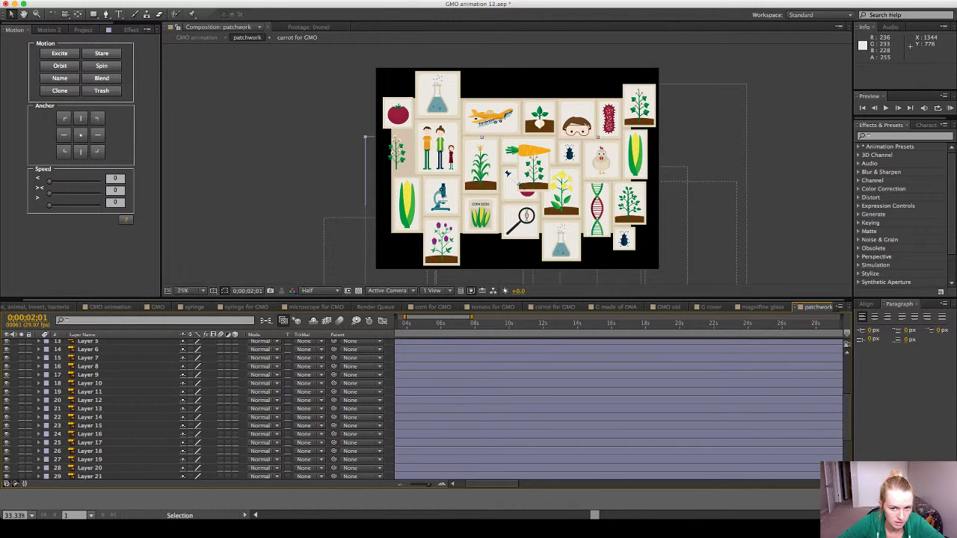
mouse_move(91, 483)
mouse_down()
mouse_move(92, 453)
mouse_move(91, 479)
mouse_up()
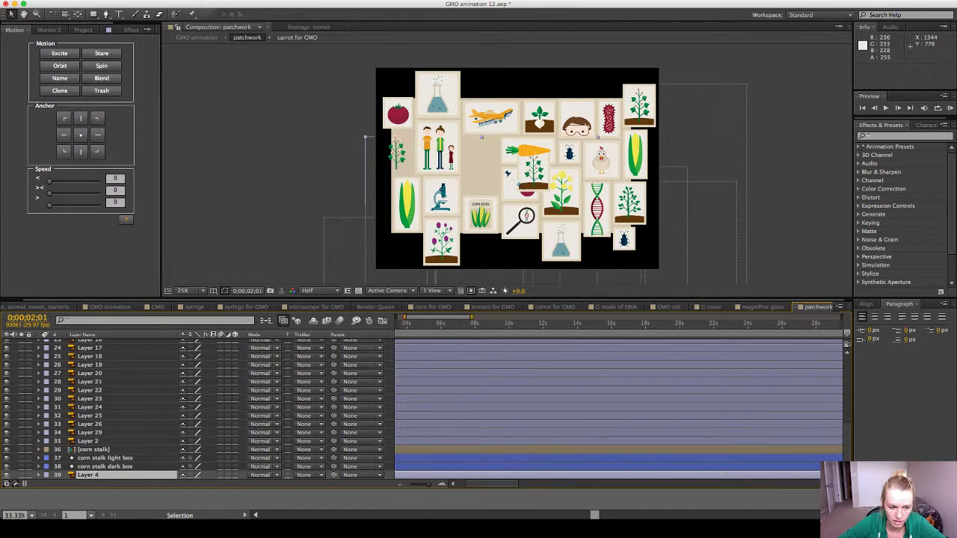
click(7, 474)
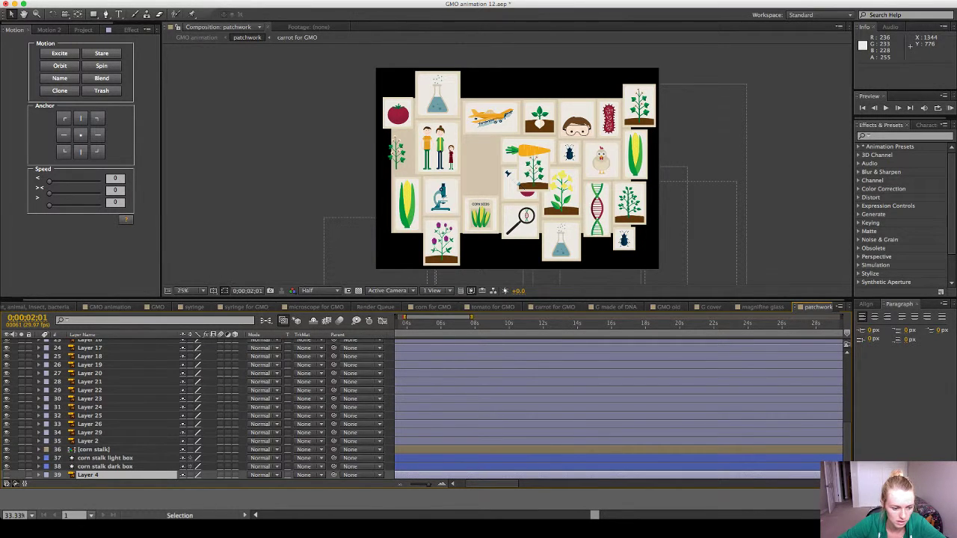
Move Layer 2 to the bottom of the layer stack and rename it "background".
click(93, 449)
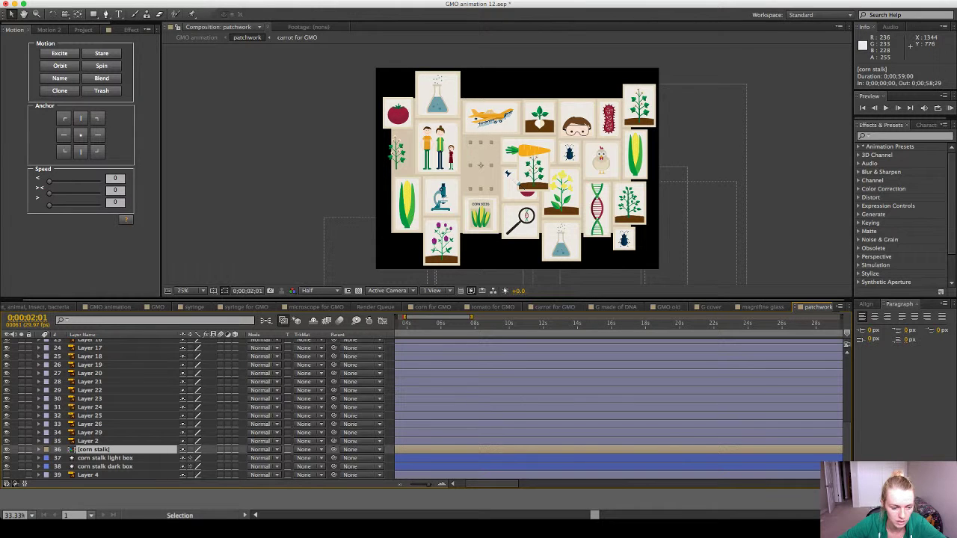
click(89, 441)
drag(89, 441, 90, 479)
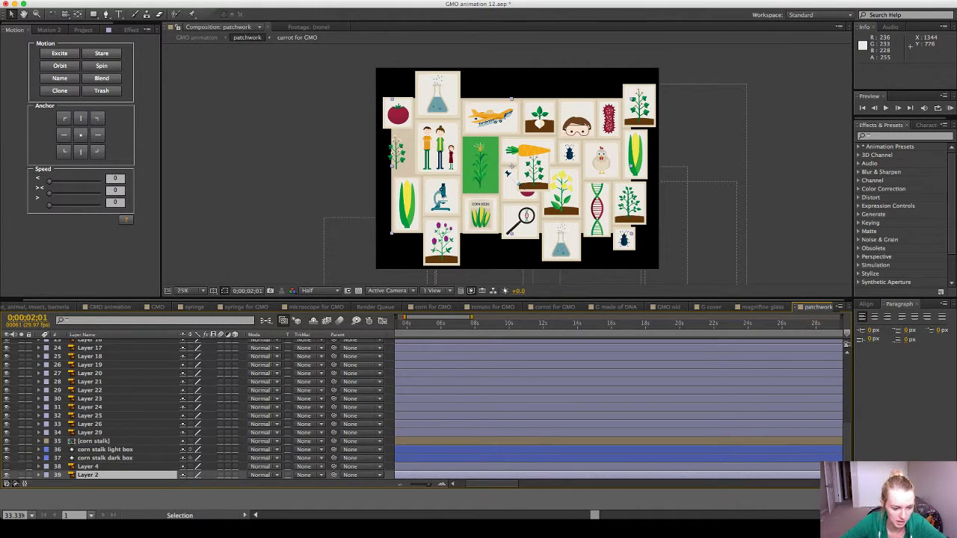
key(Return)
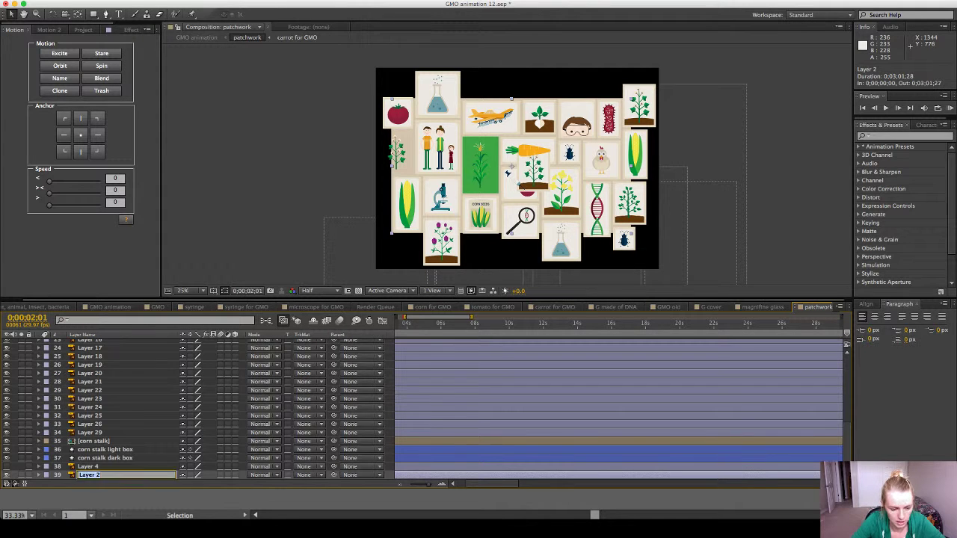
text(back)
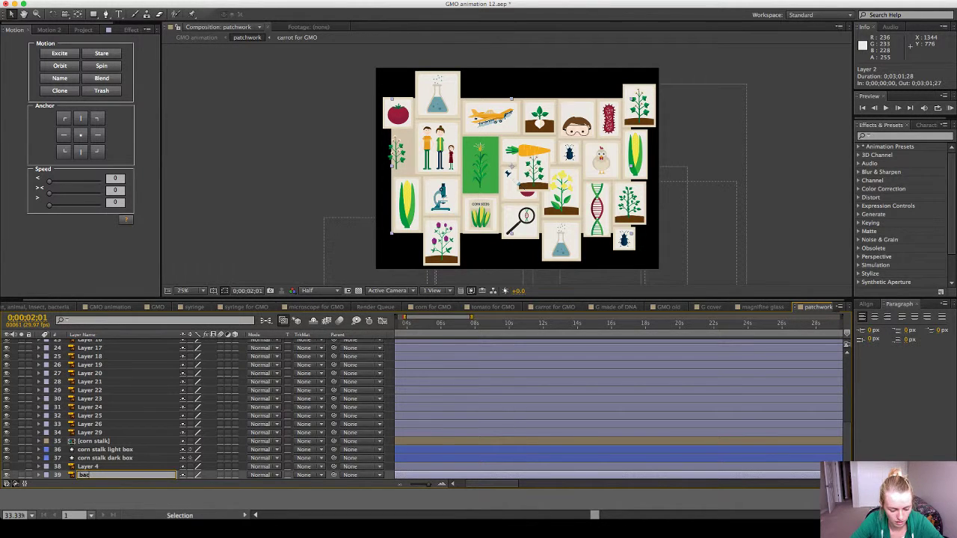
text(ground)
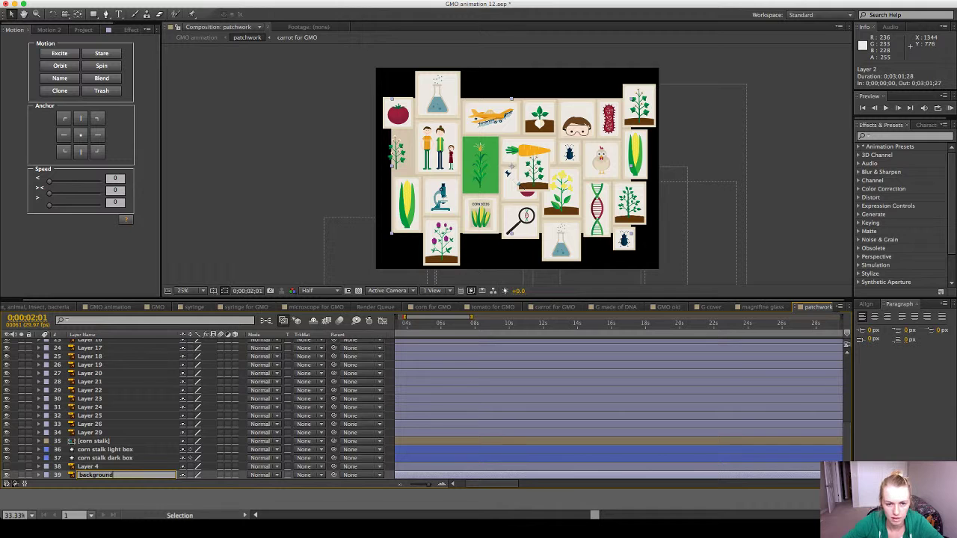
key(Return)
Fill the corn stalk dark box with the tiles' beige border colour and the corn stalk light box with their off-white interior colour.
click(217, 213)
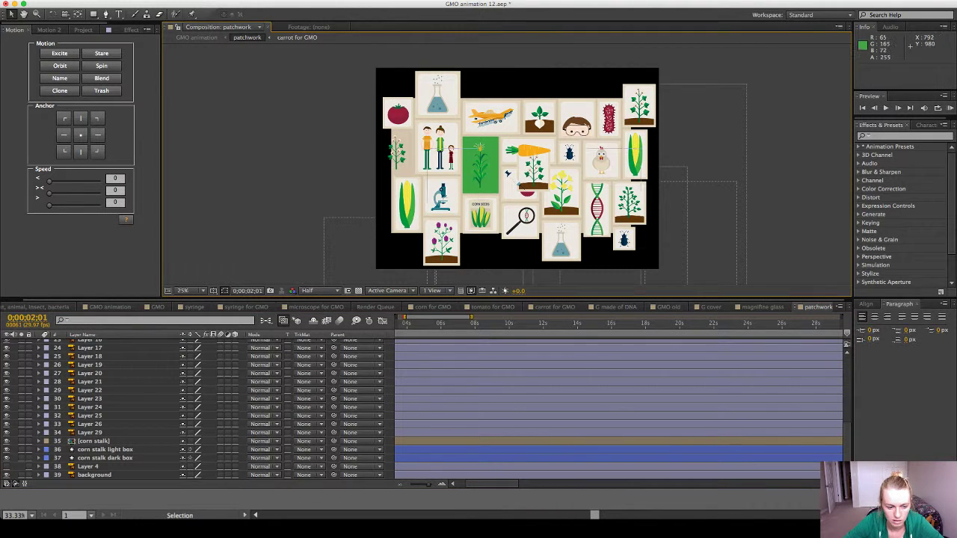
scroll(472, 196, up, 2)
click(437, 200)
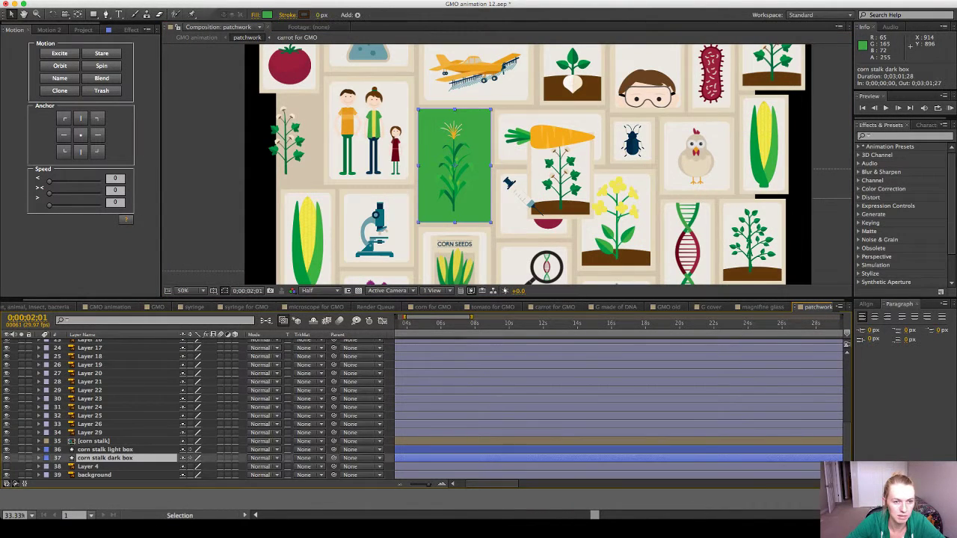
key(super+Tab)
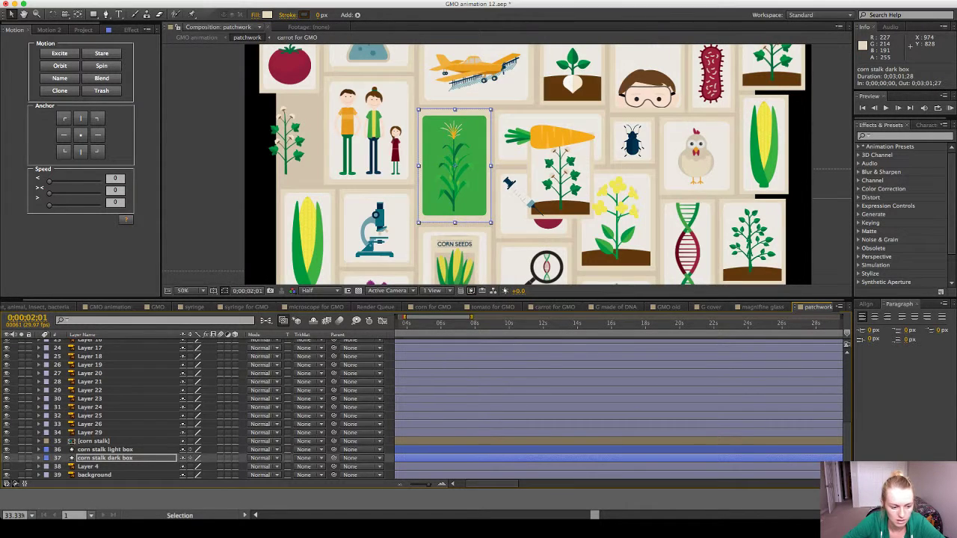
click(106, 450)
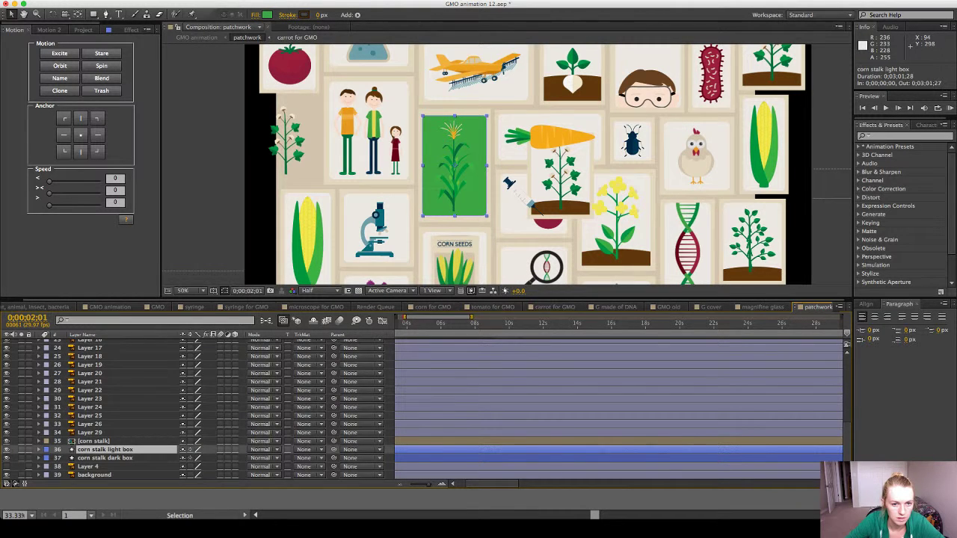
key(Return)
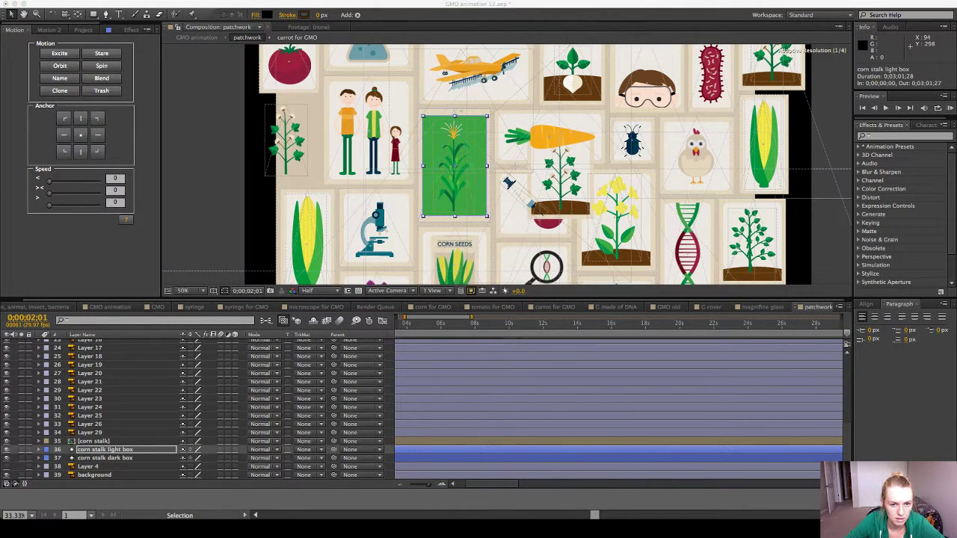
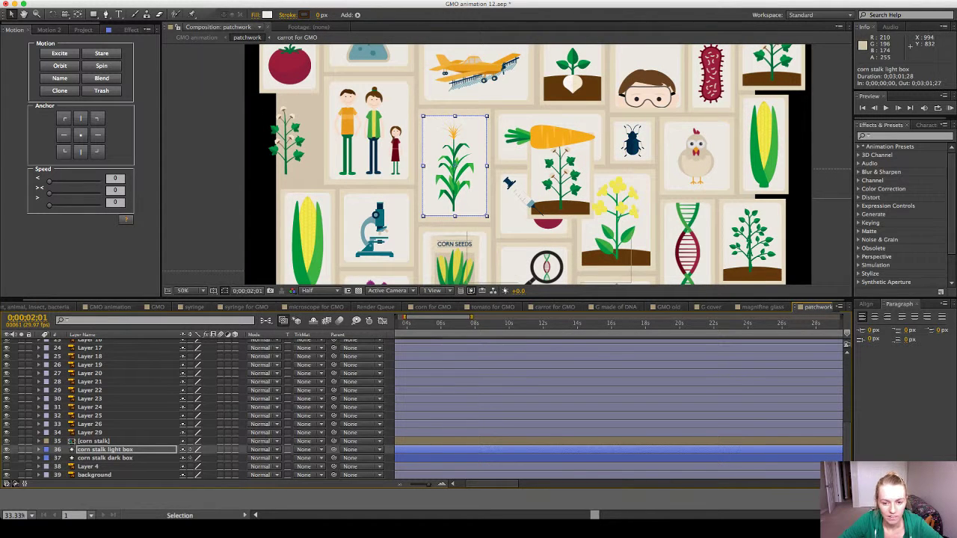
Move the current time to 0;00;01;23 and examine the corn stalk tile's new boxes against the neighbouring tiles.
click(524, 198)
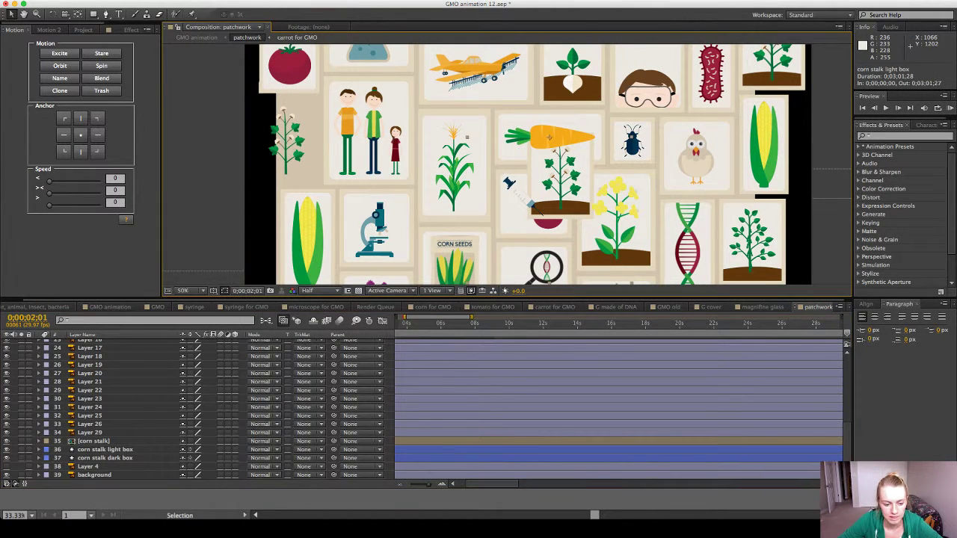
scroll(619, 396, left, 5)
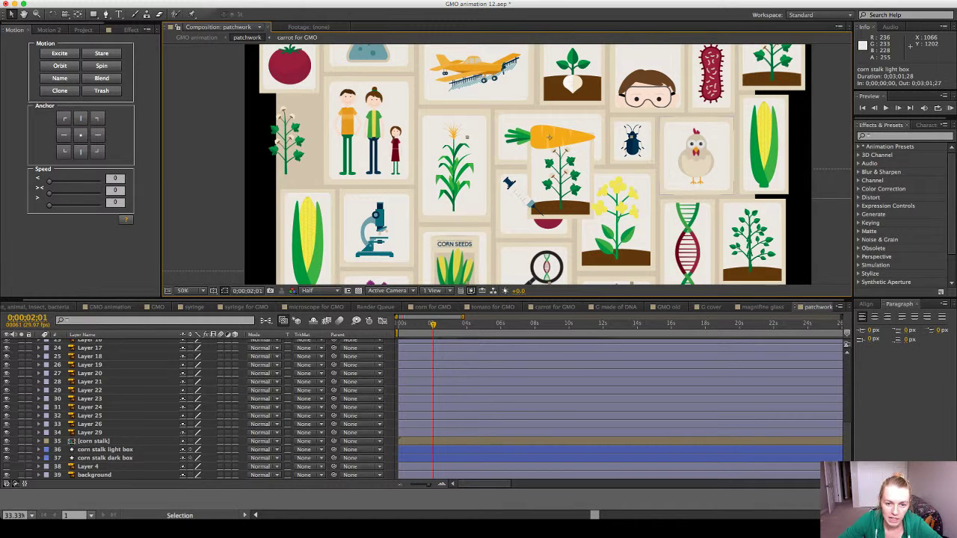
mouse_move(433, 324)
mouse_down()
mouse_move(403, 324)
mouse_move(428, 323)
mouse_up()
key(space)
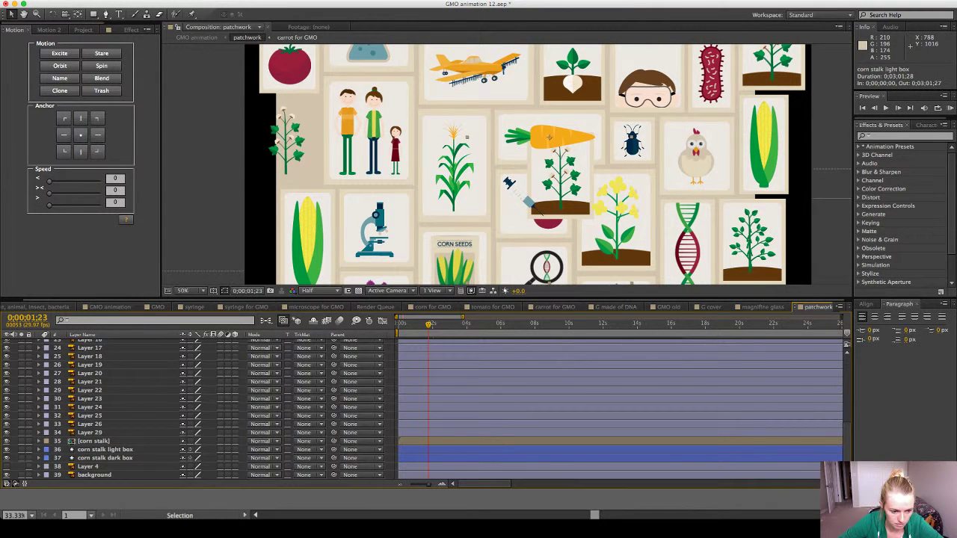
key(period)
key(period)
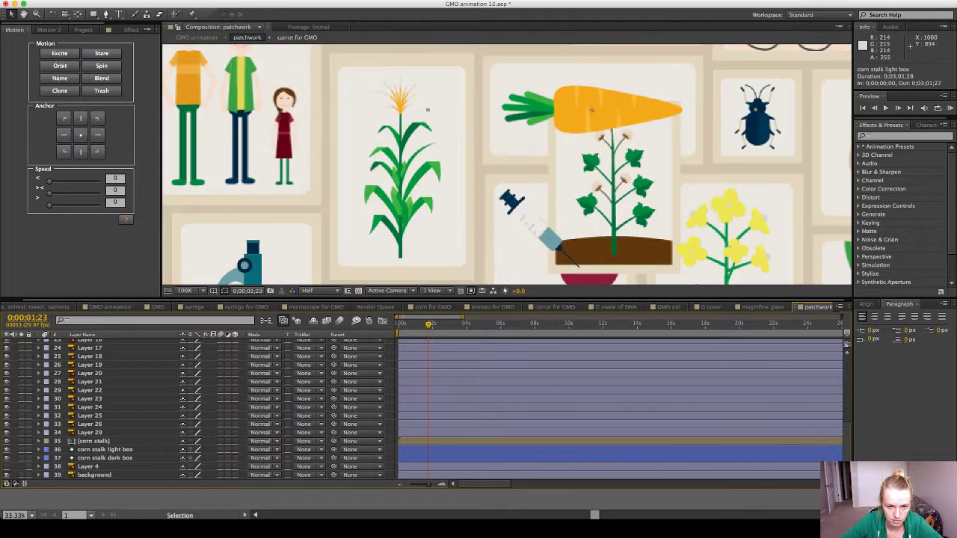
key(comma)
key(comma)
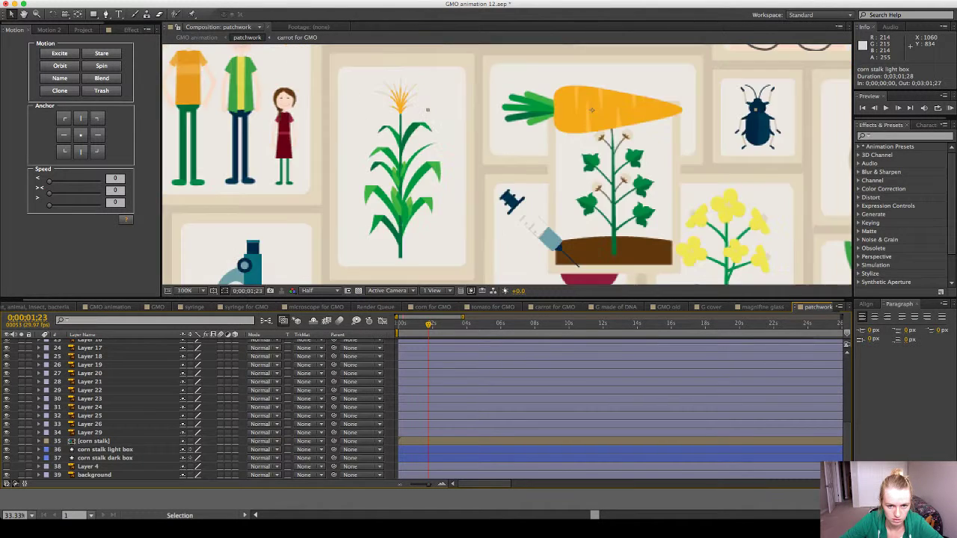
key(period)
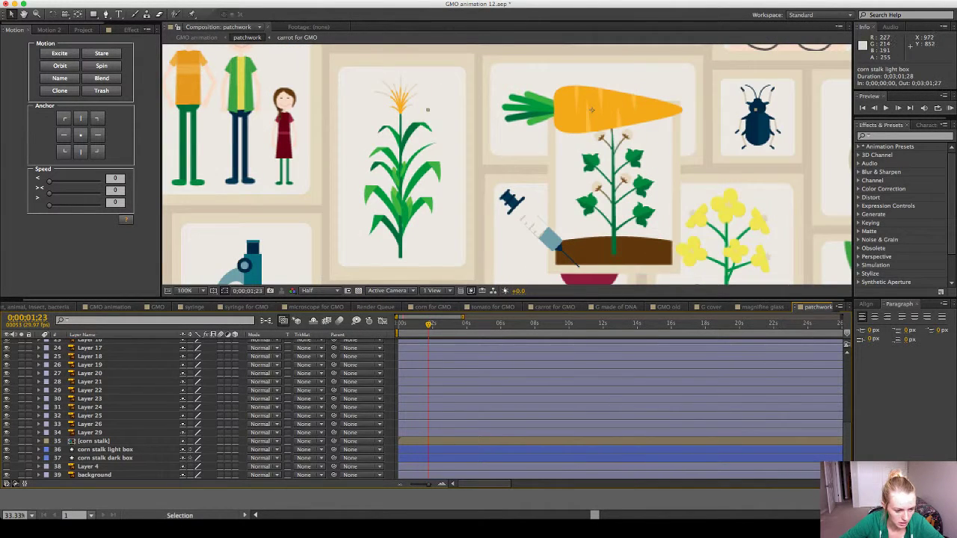
Set the size of the corn stalk light box's rectangle path to 256.3 by 421.1.
click(427, 110)
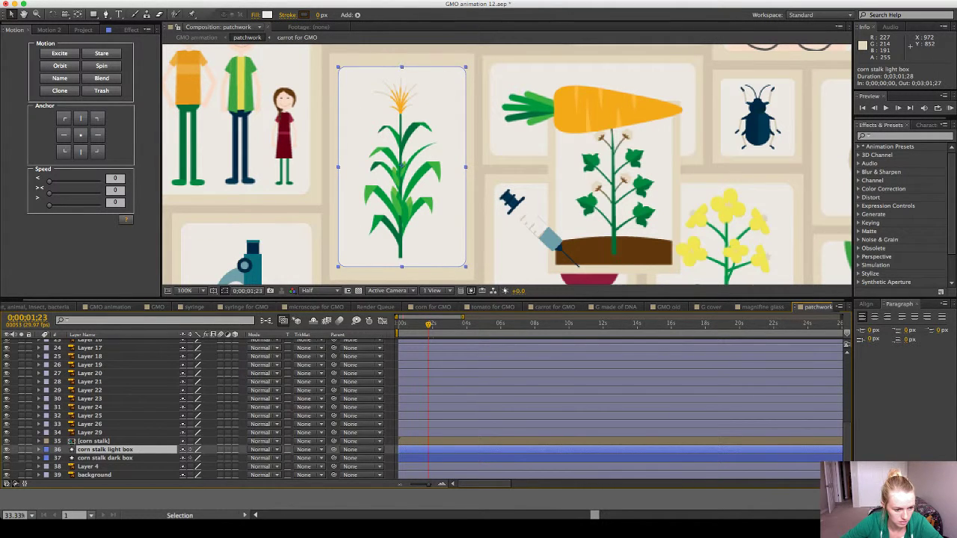
click(39, 450)
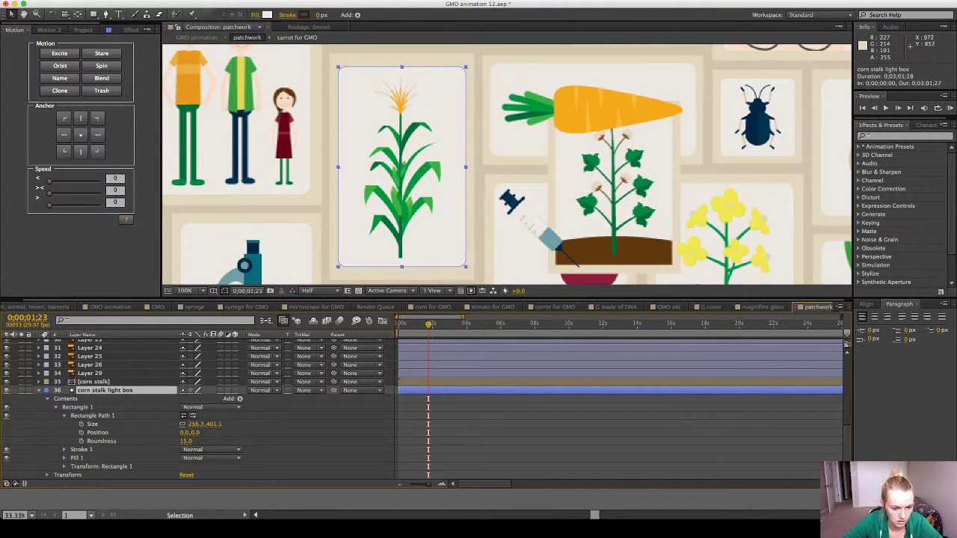
drag(214, 424, 219, 423)
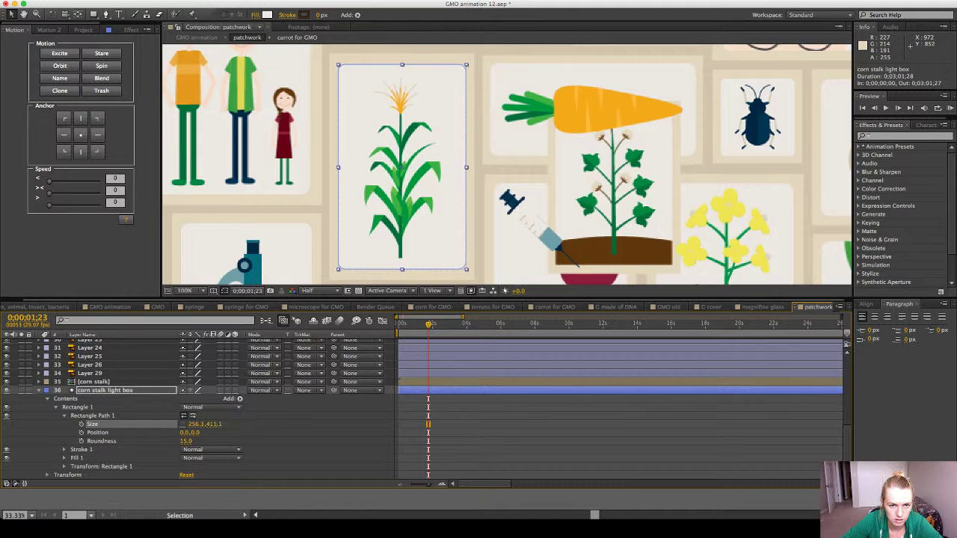
drag(216, 424, 218, 424)
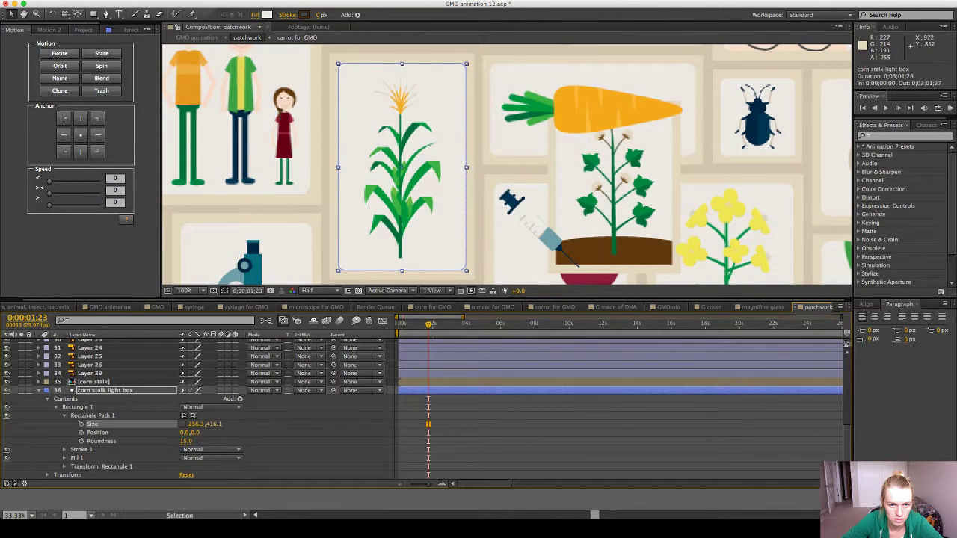
drag(216, 424, 219, 424)
click(292, 437)
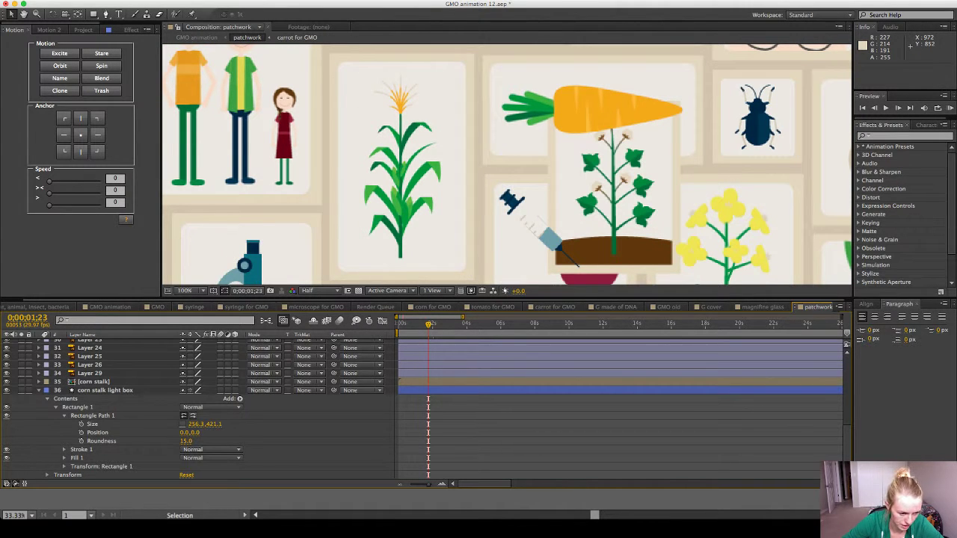
click(39, 391)
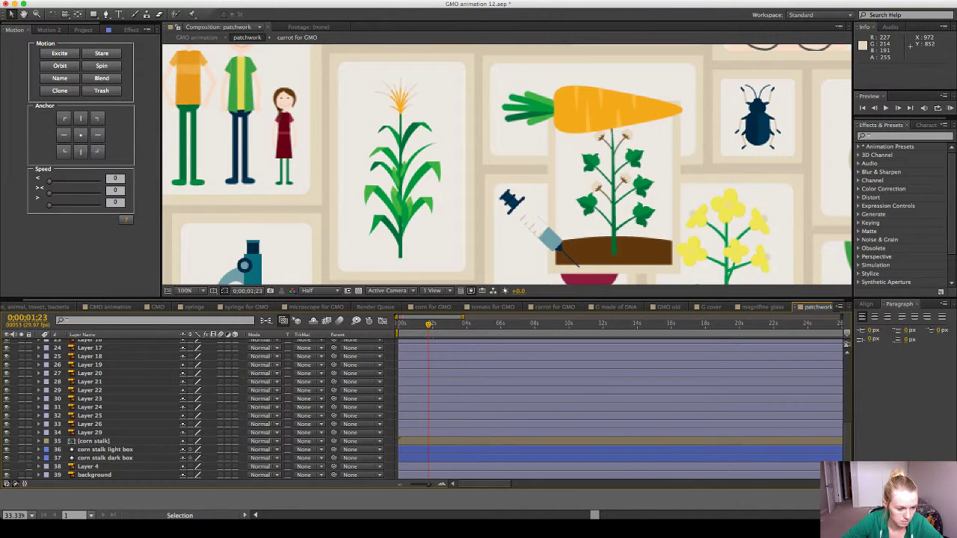
Move Layer 4 directly above the corn stalk layer and make it visible as a tracing reference.
drag(88, 467, 88, 441)
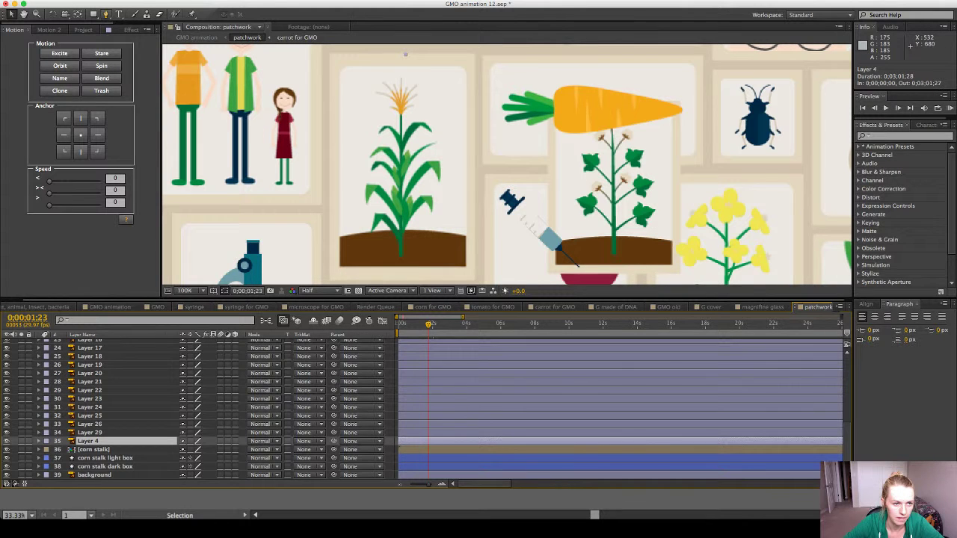
key(g)
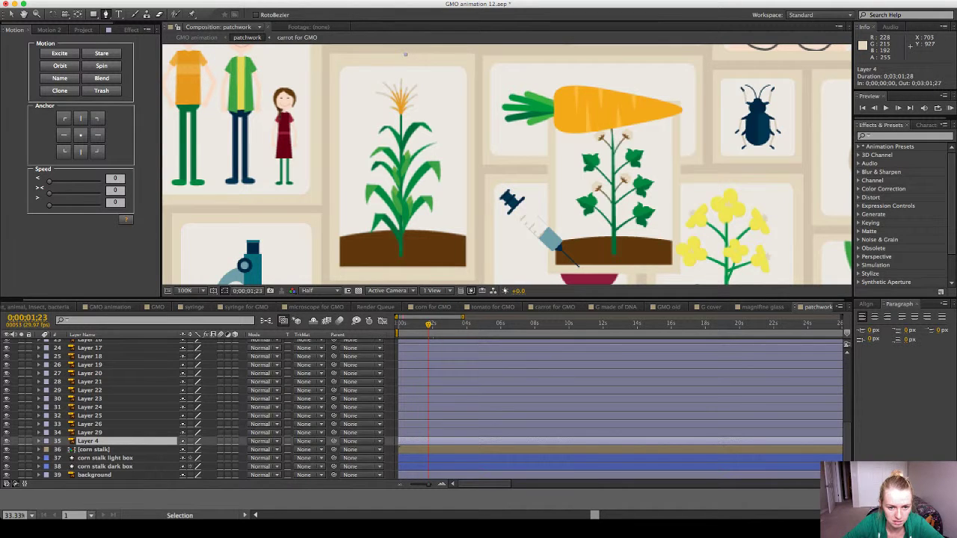
click(332, 240)
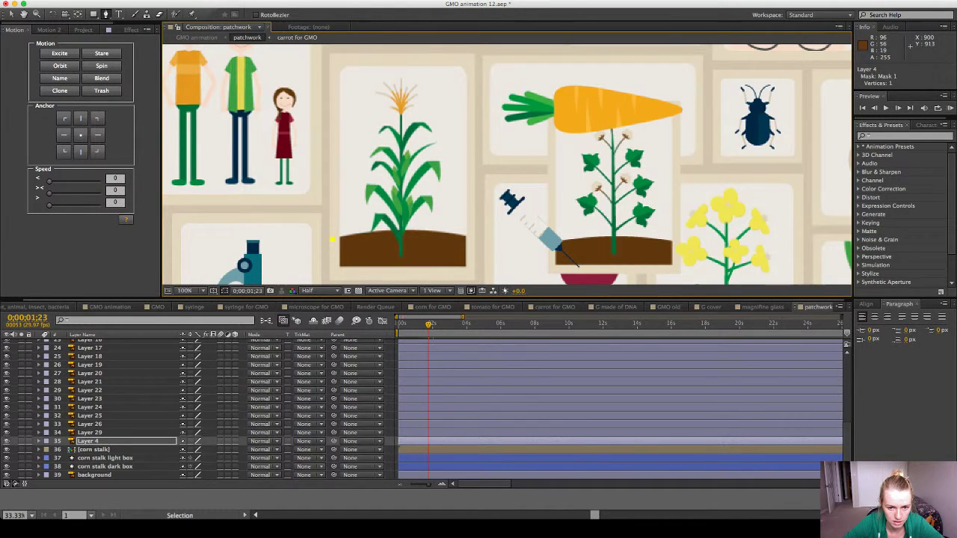
drag(465, 238, 528, 261)
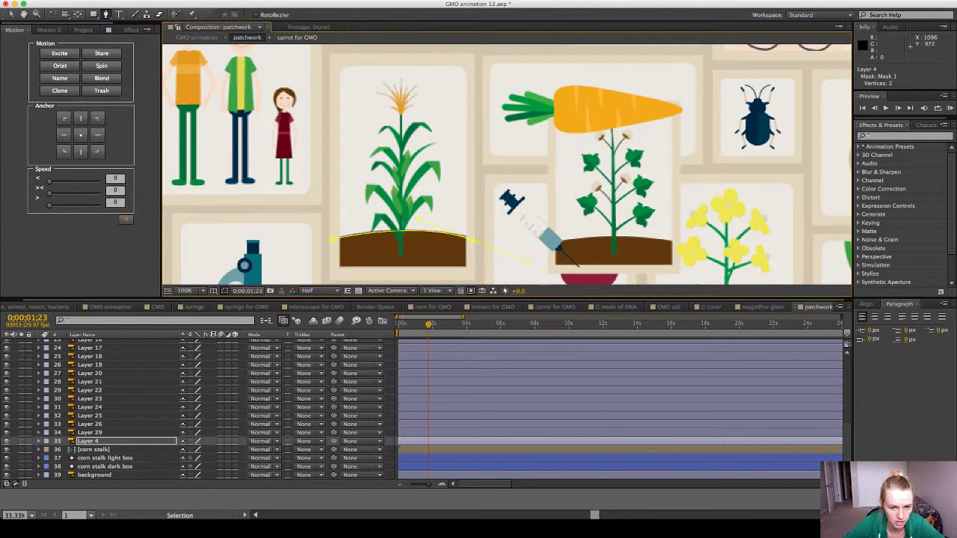
key(super+z)
key(super+z)
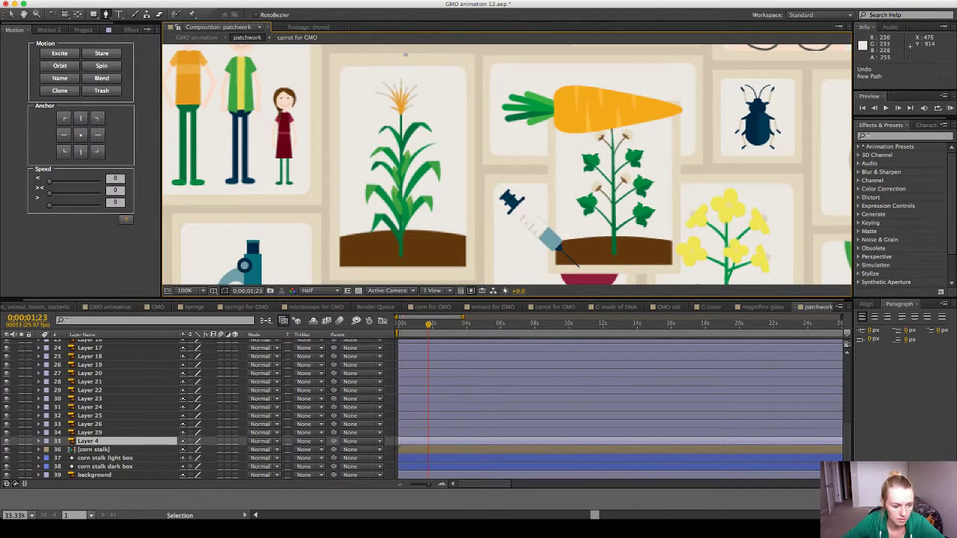
key(v)
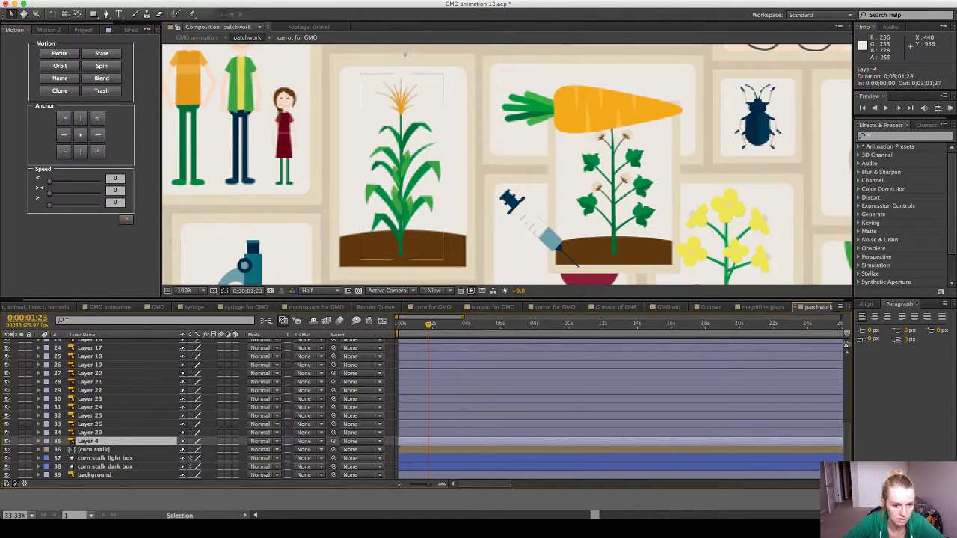
With no layer selected, trace the corn stalk's soil mound as a closed Pen shape with a curved top edge extending past the tile's sides.
click(95, 449)
scroll(228, 201, down, 3)
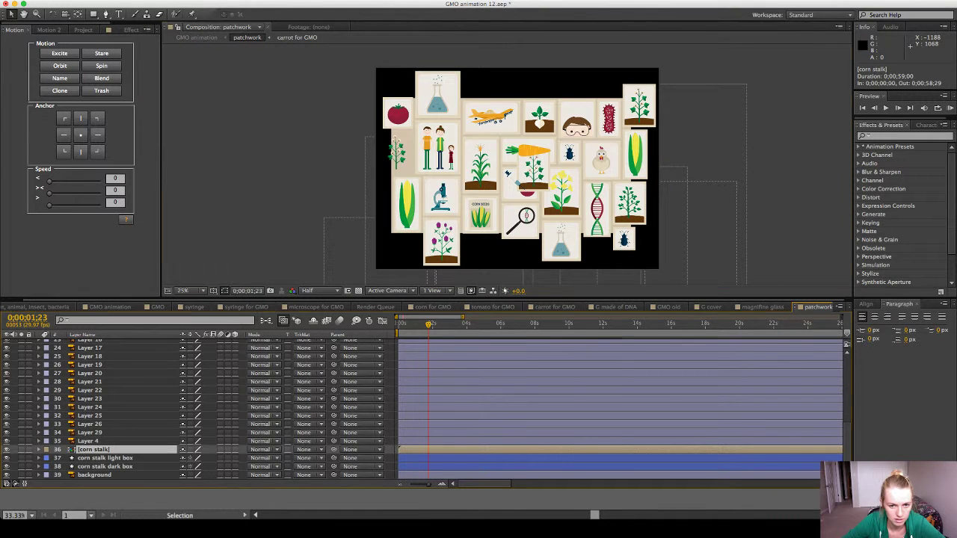
click(228, 202)
scroll(469, 212, up, 3)
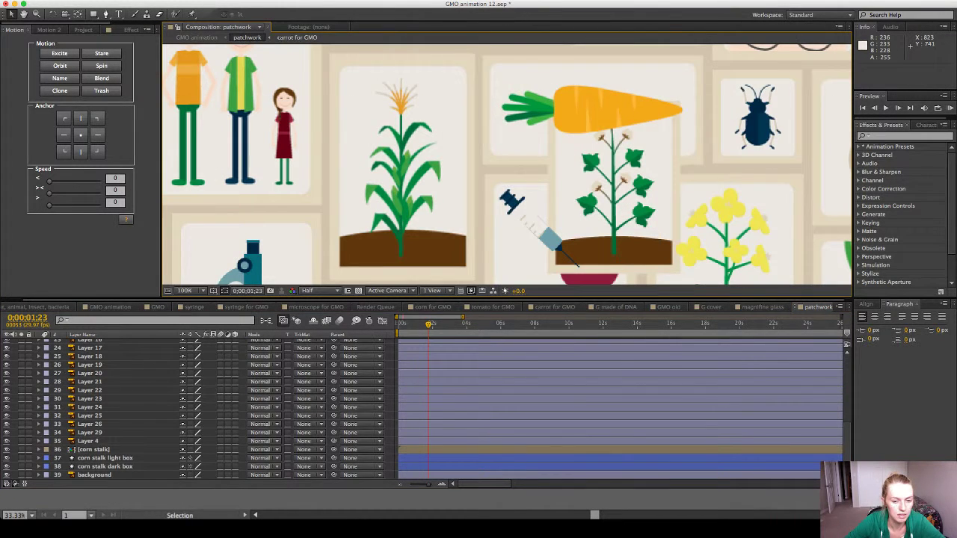
key(g)
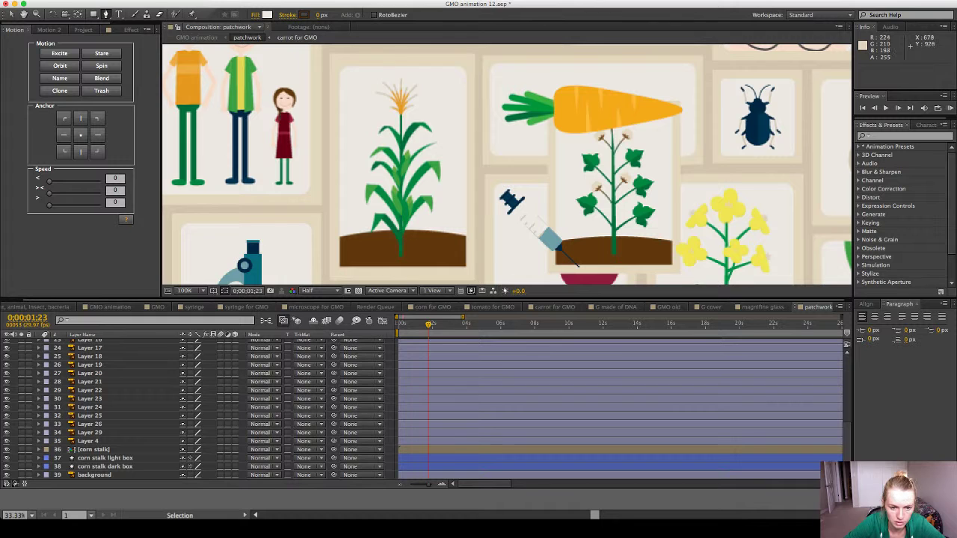
click(329, 240)
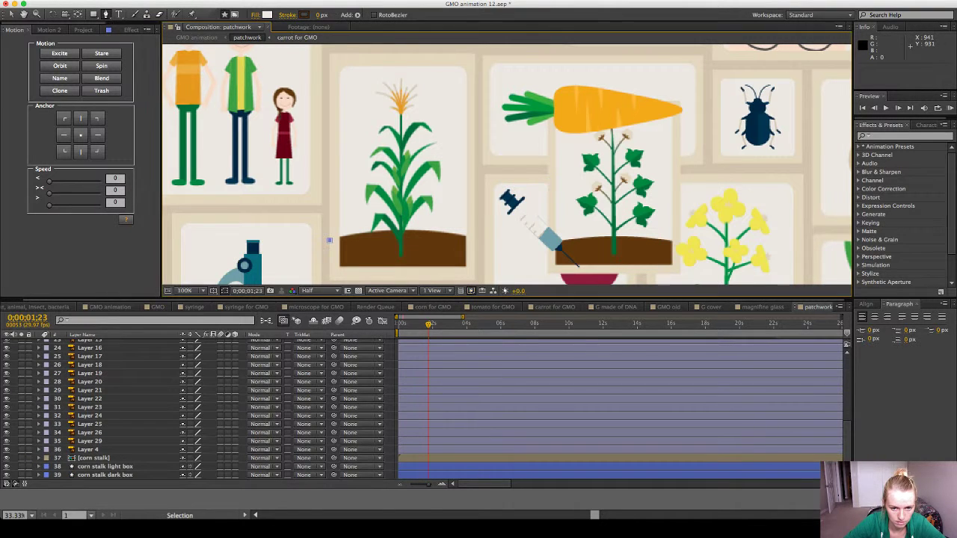
click(473, 241)
drag(474, 241, 551, 263)
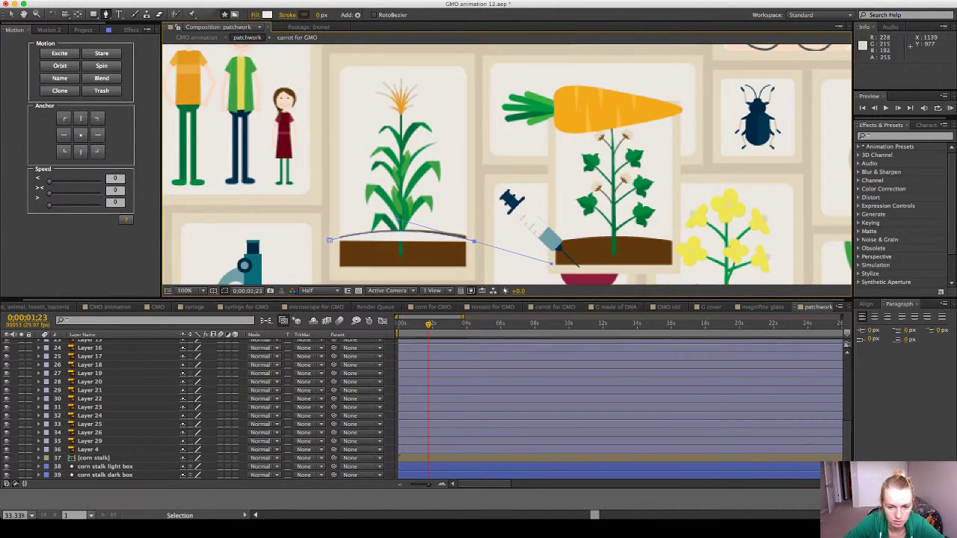
click(473, 272)
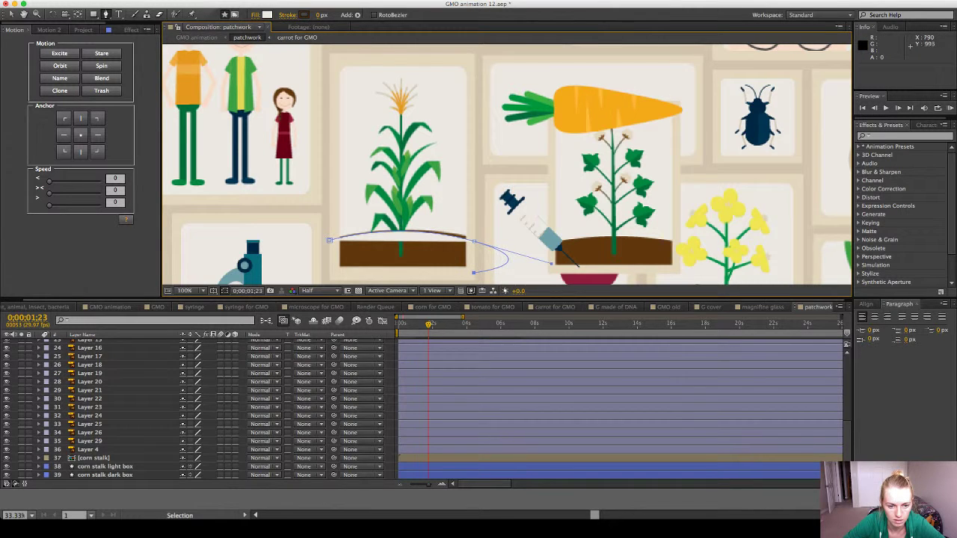
click(330, 240)
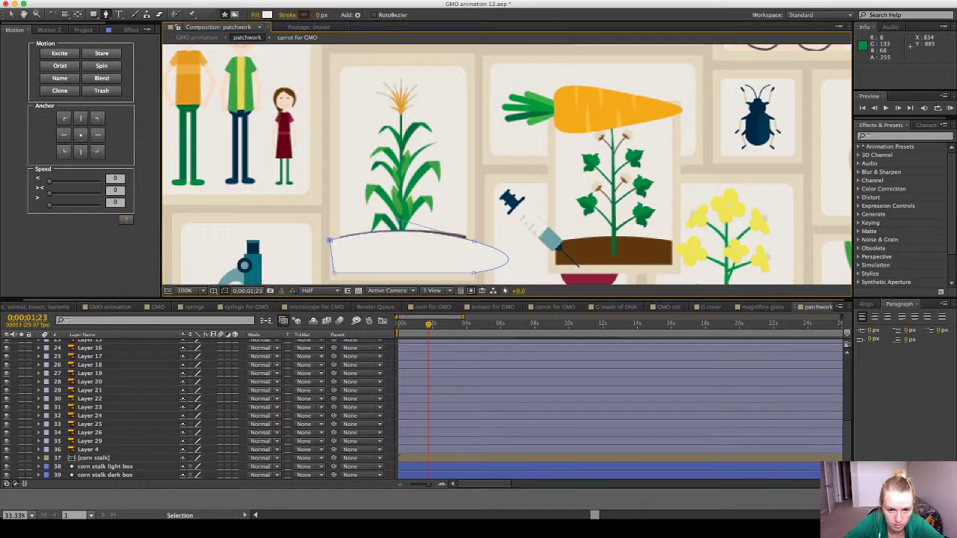
Adjust the soil shape's upper-right vertex to about 992, 928 along the mound's curve and fill the shape with the original soil's brown.
key(v)
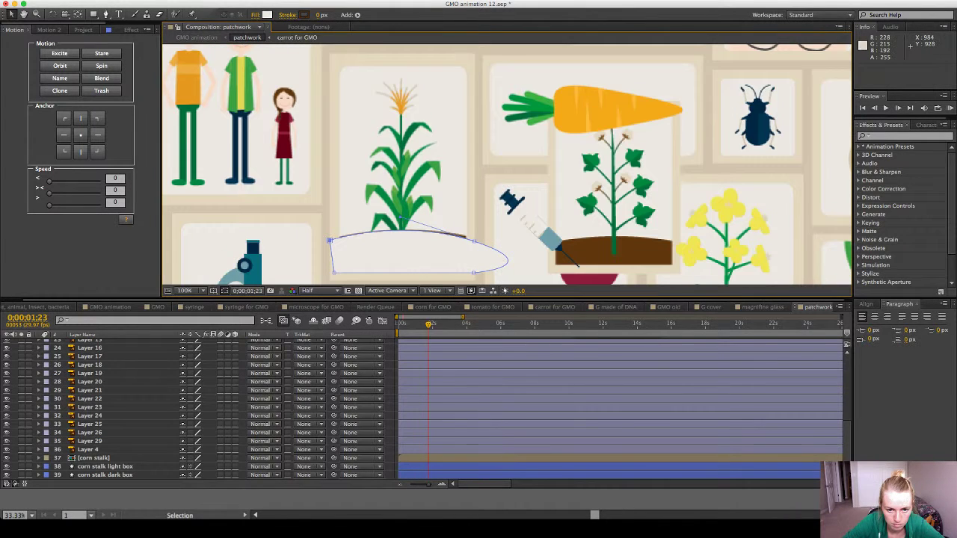
click(474, 241)
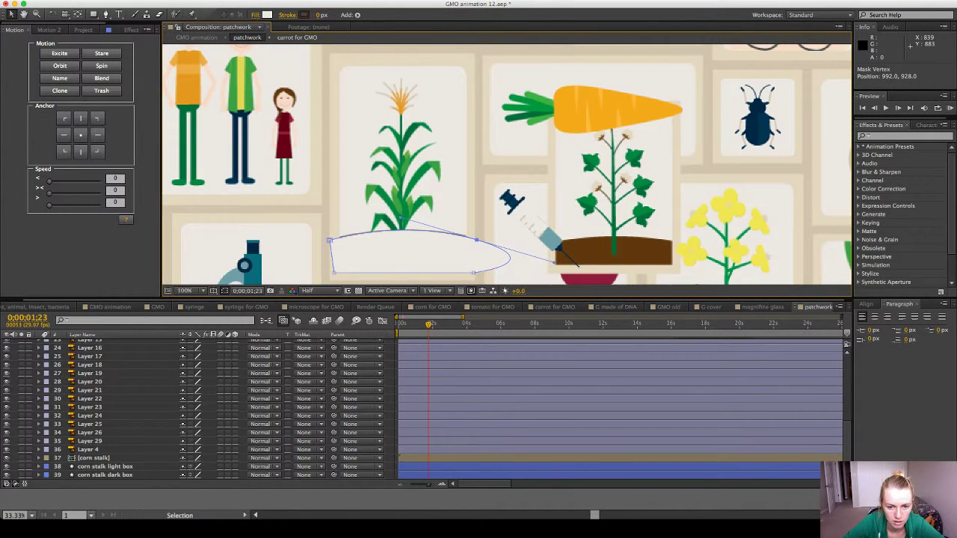
click(409, 247)
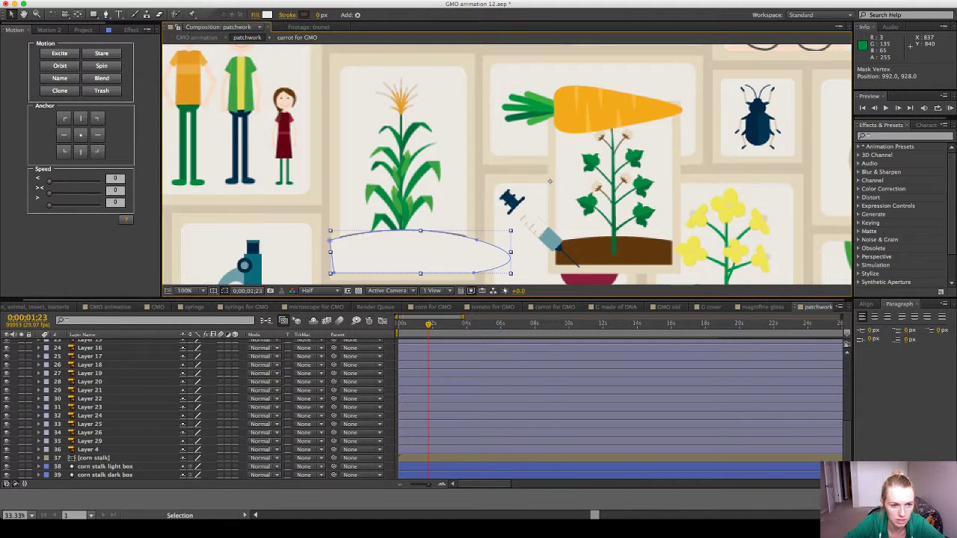
click(266, 15)
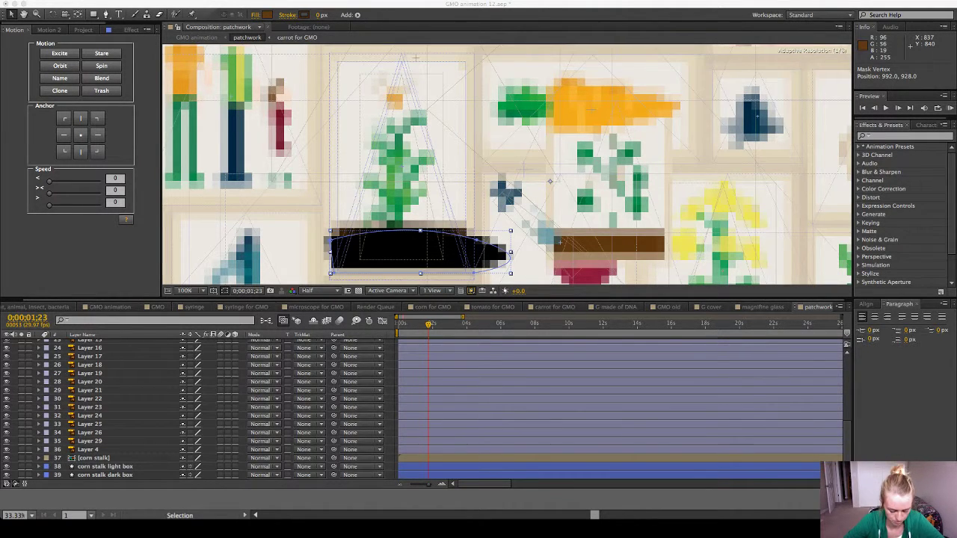
key(Return)
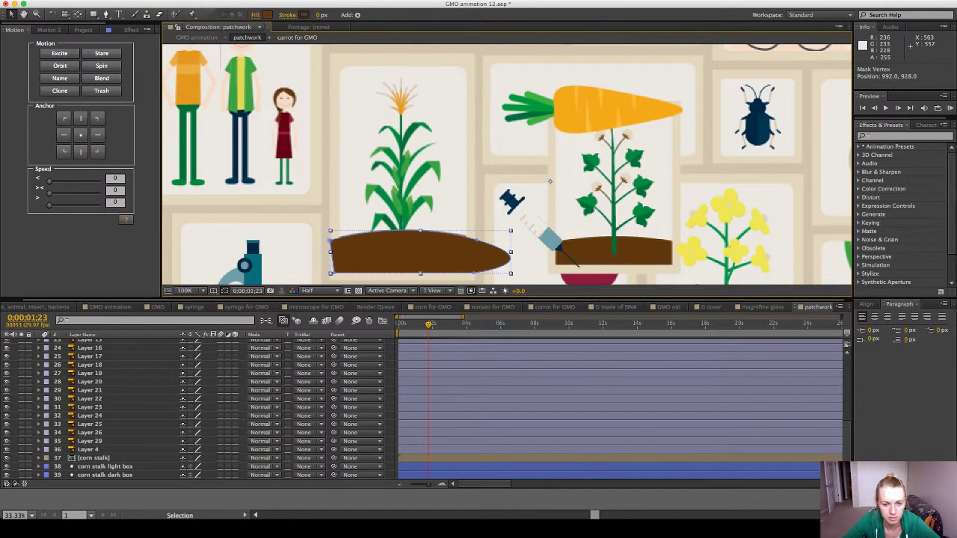
Rename the new soil shape layer "dirt" and move it between the corn stalk layer and the corn stalk light box.
click(591, 111)
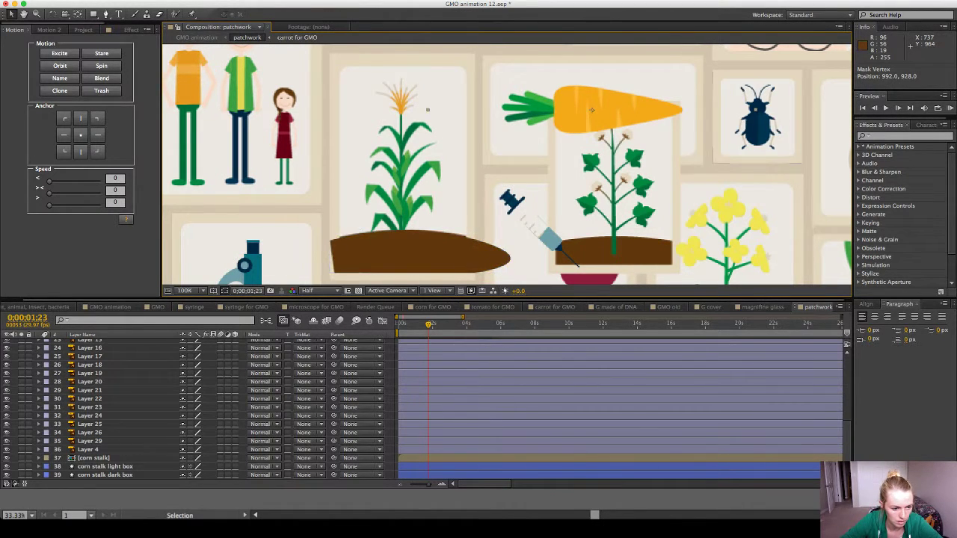
scroll(202, 407, up, 8)
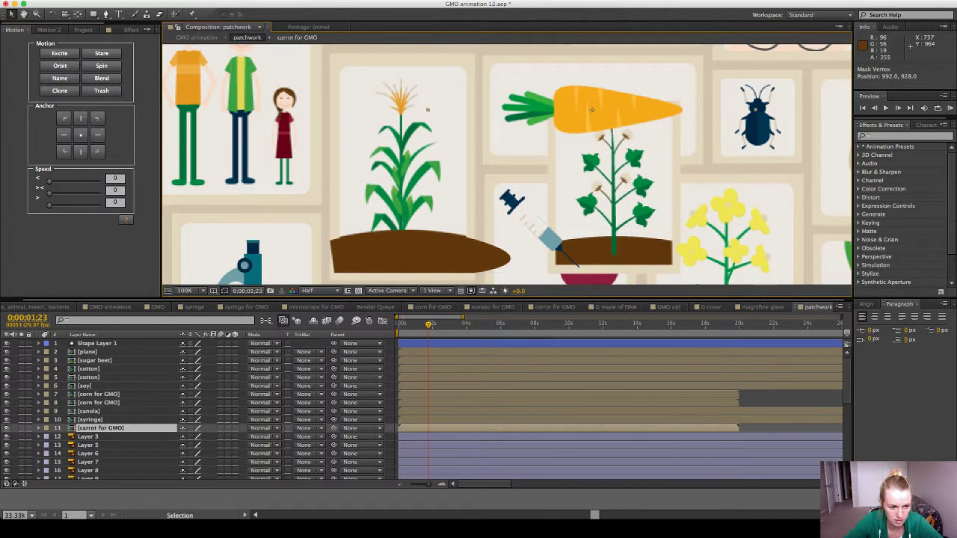
click(97, 344)
key(Return)
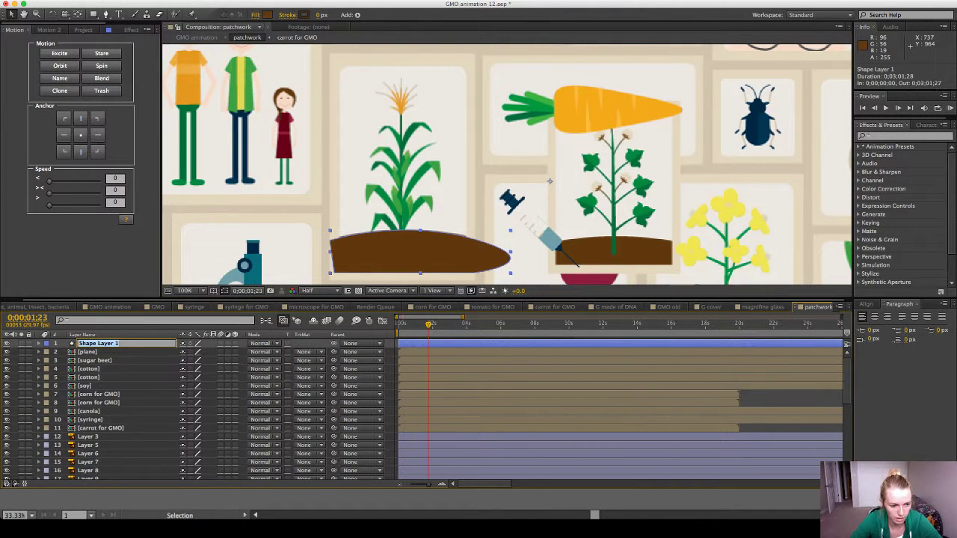
text(dirt)
key(Return)
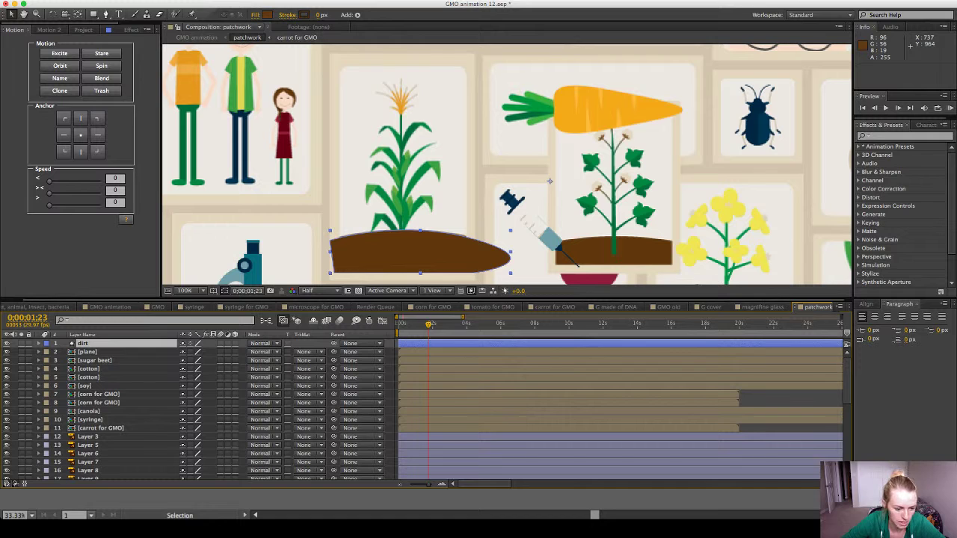
drag(84, 344, 85, 448)
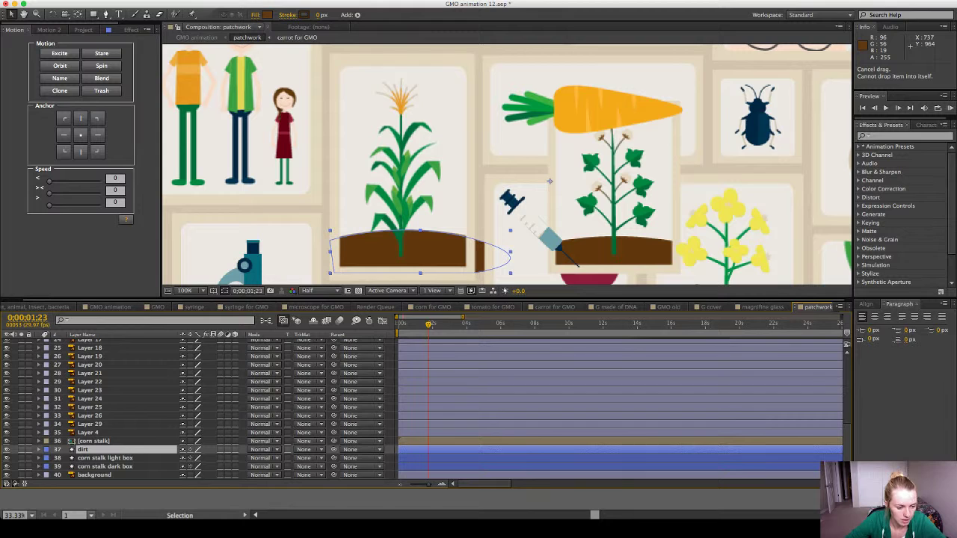
Duplicate the corn stalk light box layer and move the copy directly above the dirt layer.
click(96, 458)
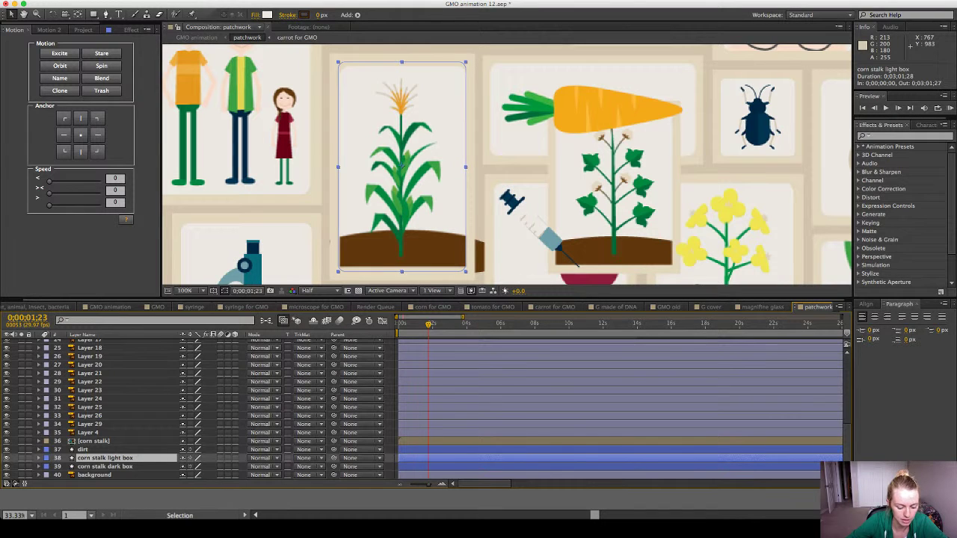
key(super+d)
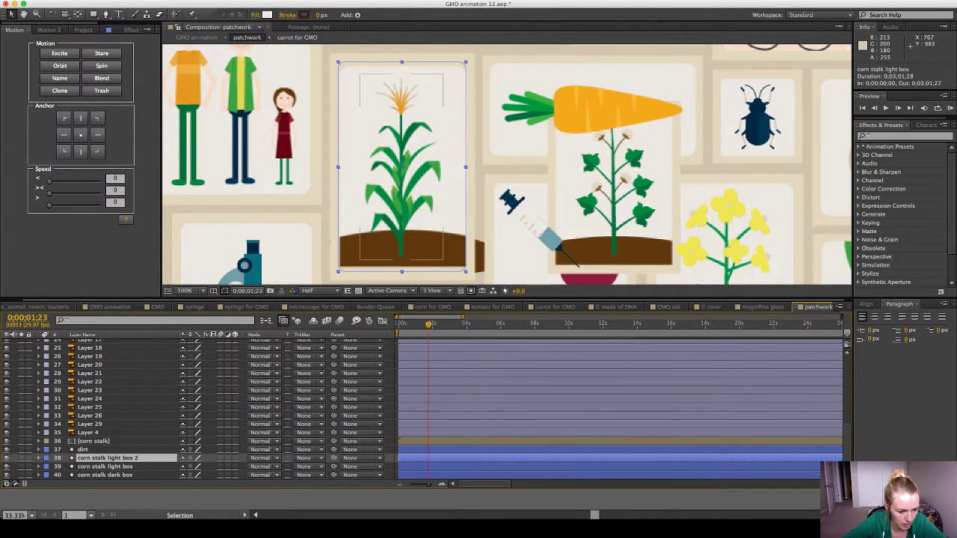
drag(108, 459, 108, 446)
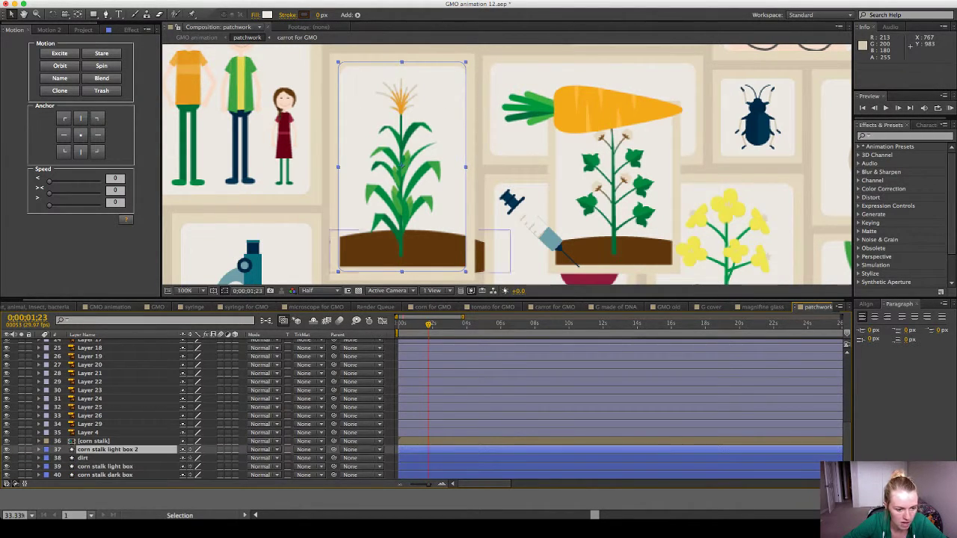
Set the dirt layer's track matte to Alpha using the duplicated light box, and hide the Layer 4 tracing reference.
click(90, 458)
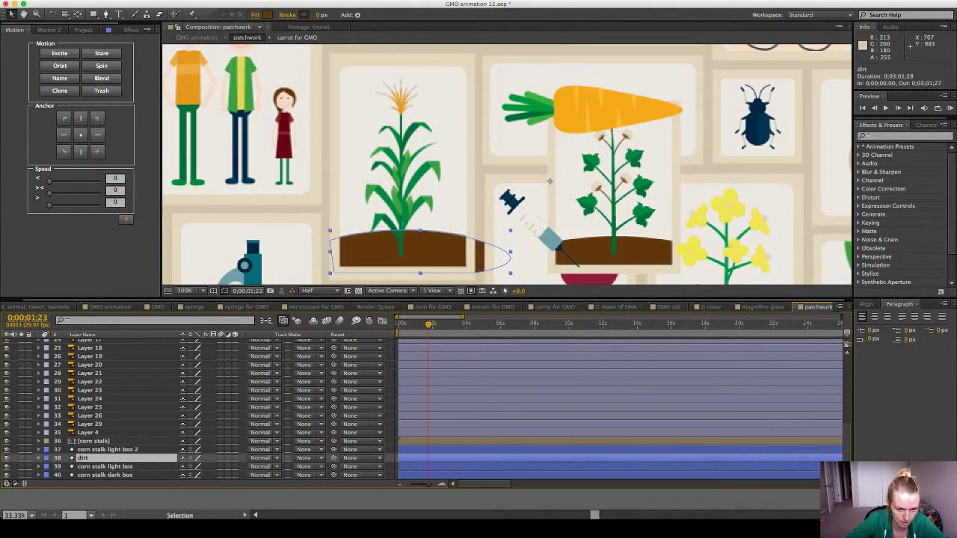
click(317, 472)
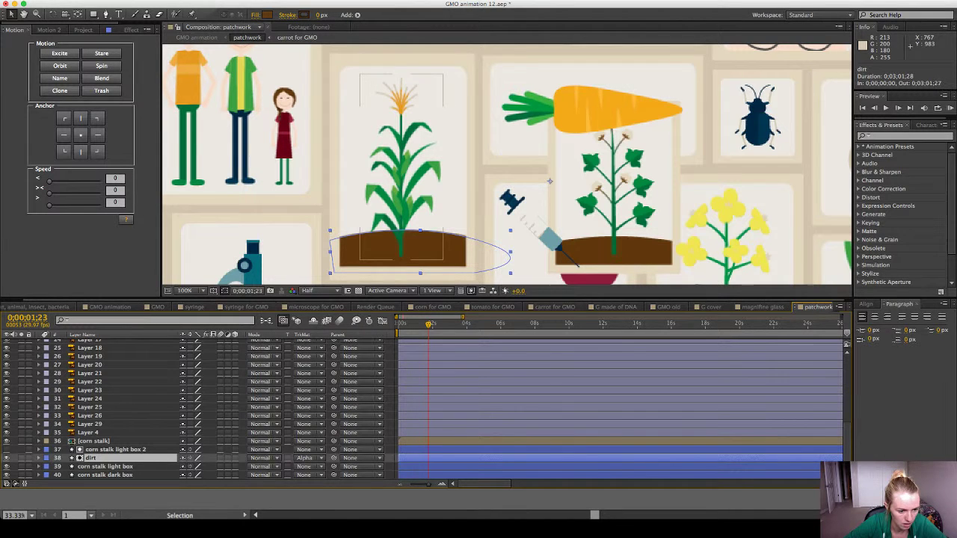
click(88, 433)
click(7, 433)
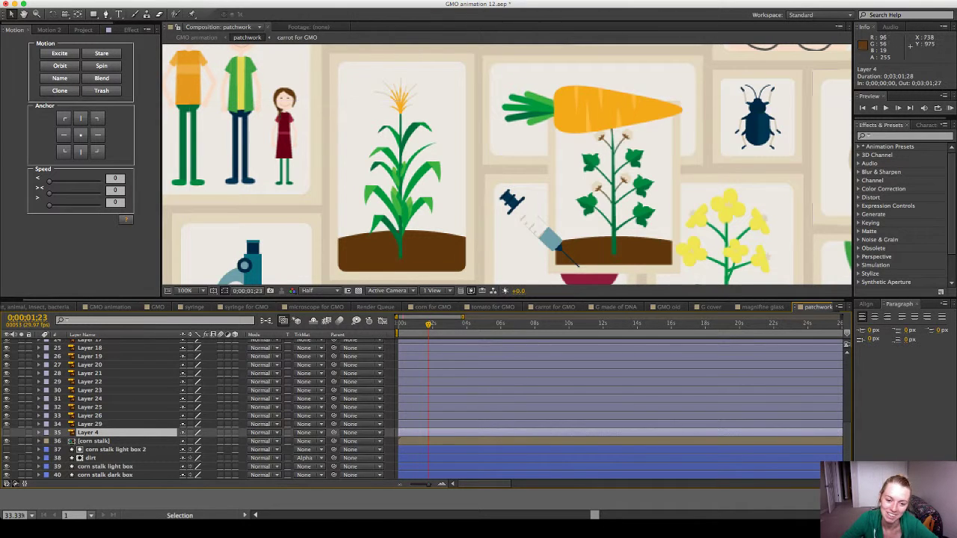
Preview the corn stalk tile's animation from the first frame and park the playhead at 0;00;02;00.
key(Home)
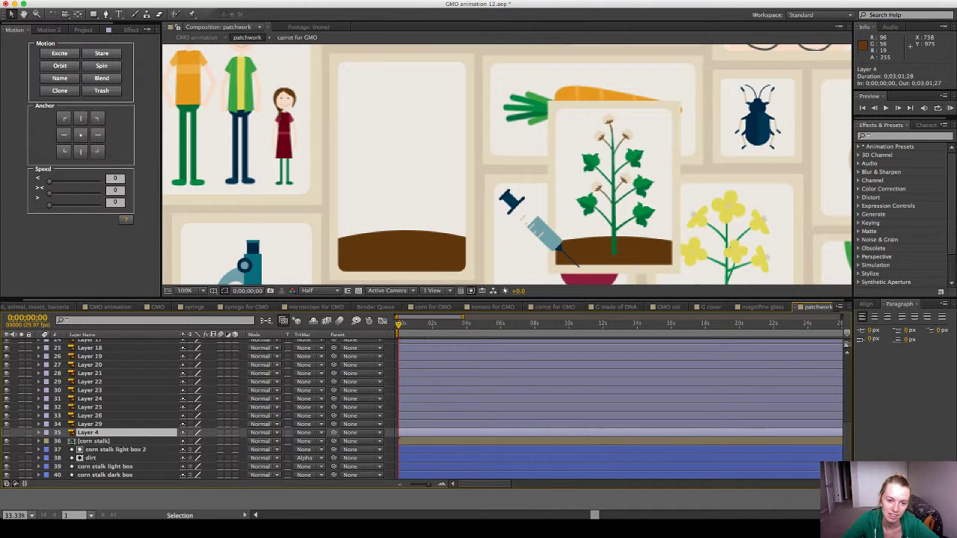
key(space)
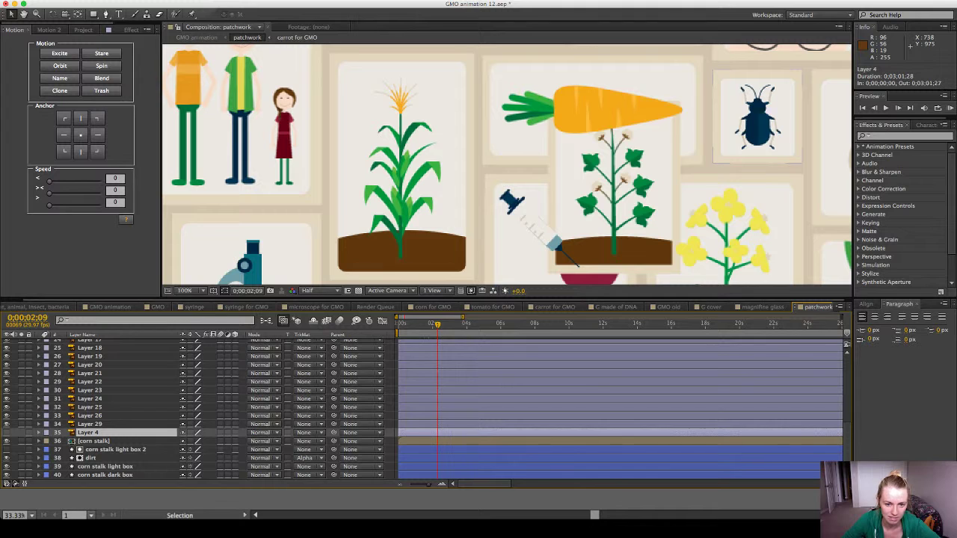
mouse_move(439, 324)
mouse_down()
mouse_move(411, 325)
mouse_move(432, 324)
mouse_up()
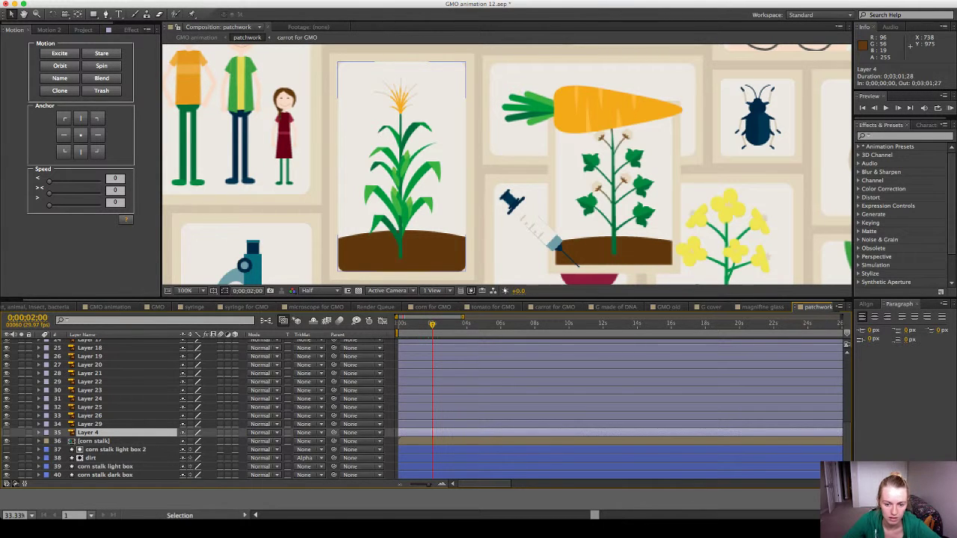
Go through the tile layers one by one from Layer 29 up to Layer 3 to identify which tile each one holds.
key(comma)
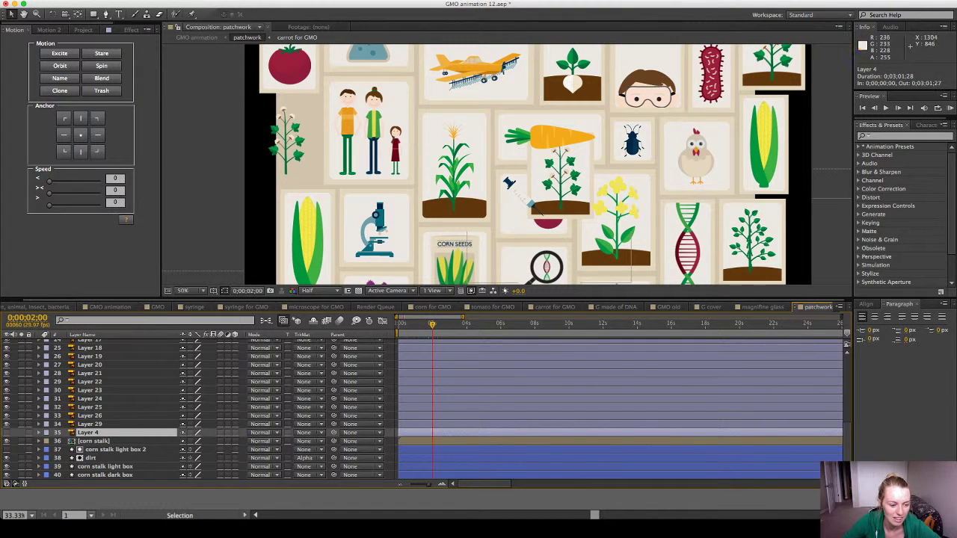
click(91, 424)
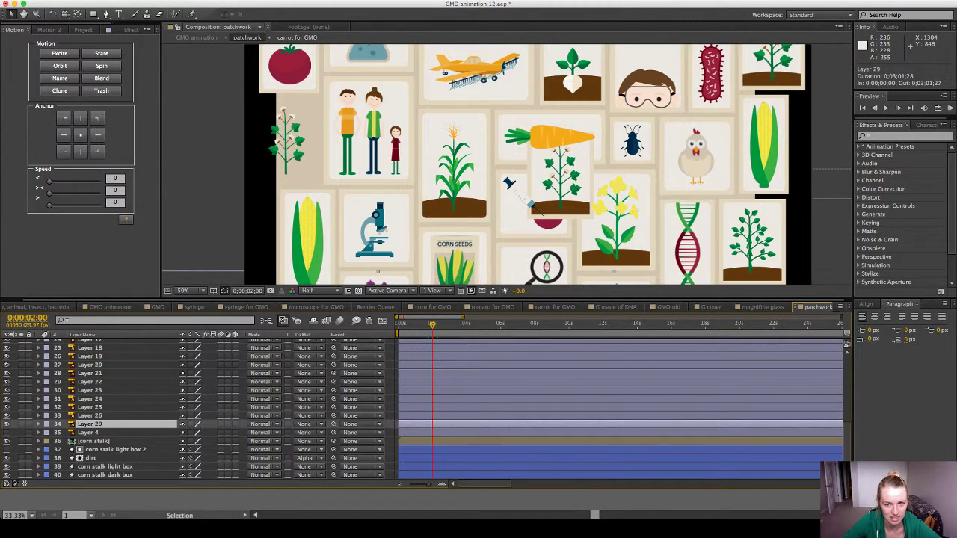
click(90, 415)
click(90, 408)
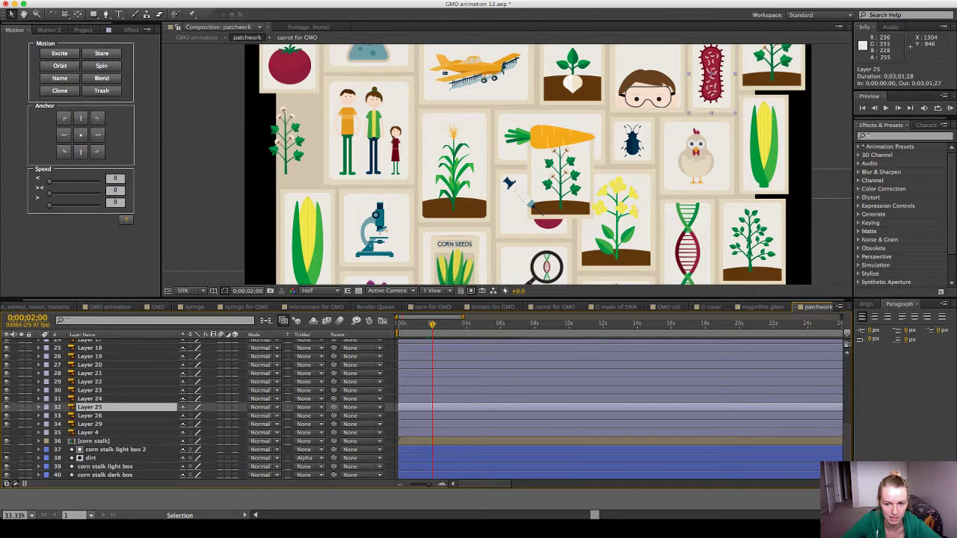
click(90, 399)
click(91, 391)
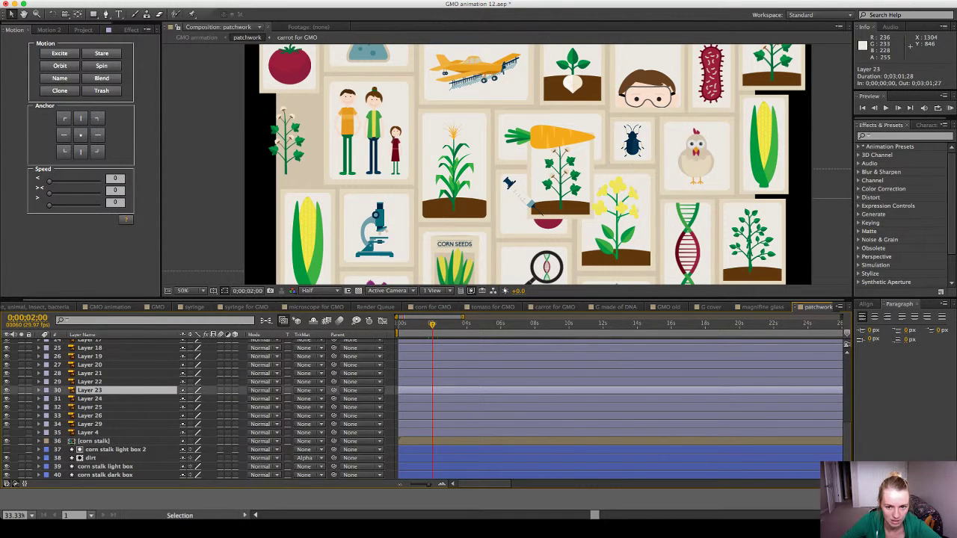
click(90, 382)
click(90, 373)
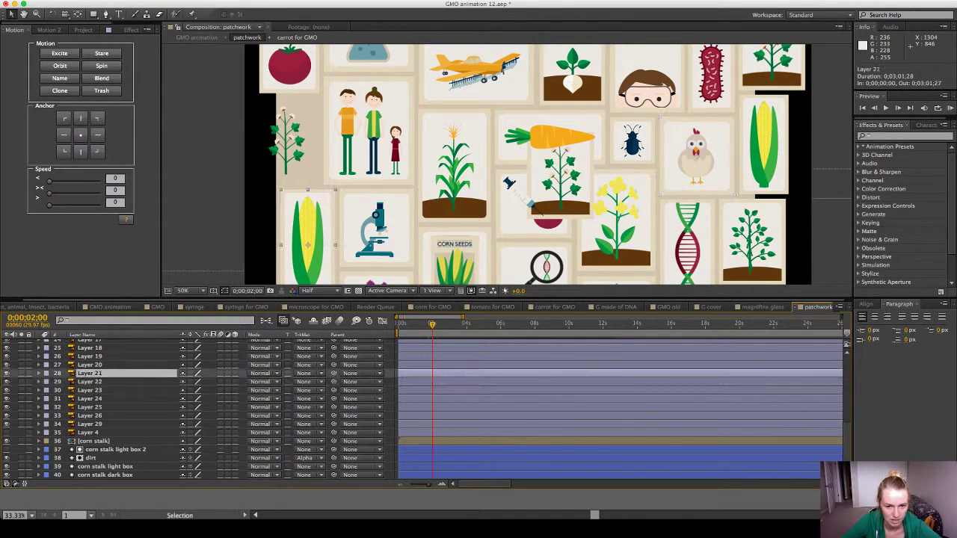
click(90, 365)
click(91, 357)
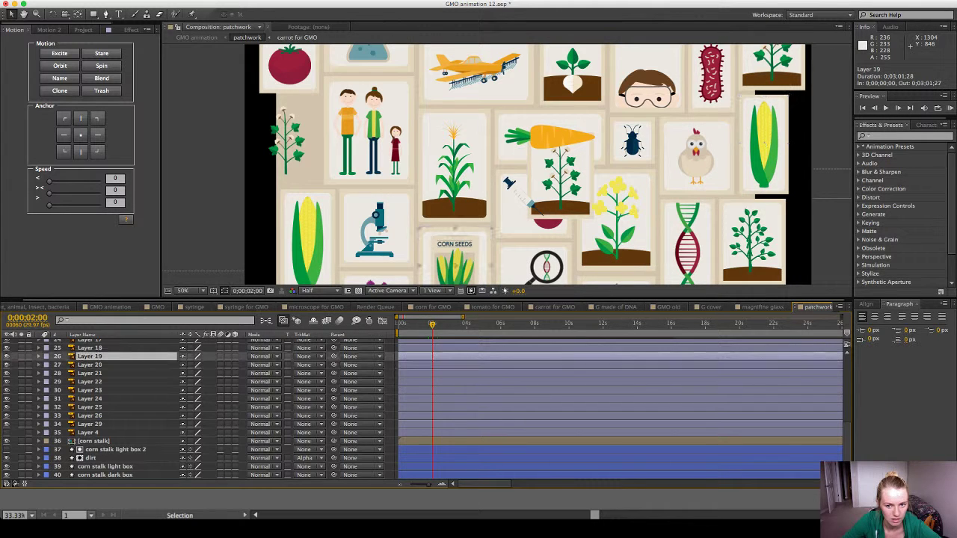
click(91, 348)
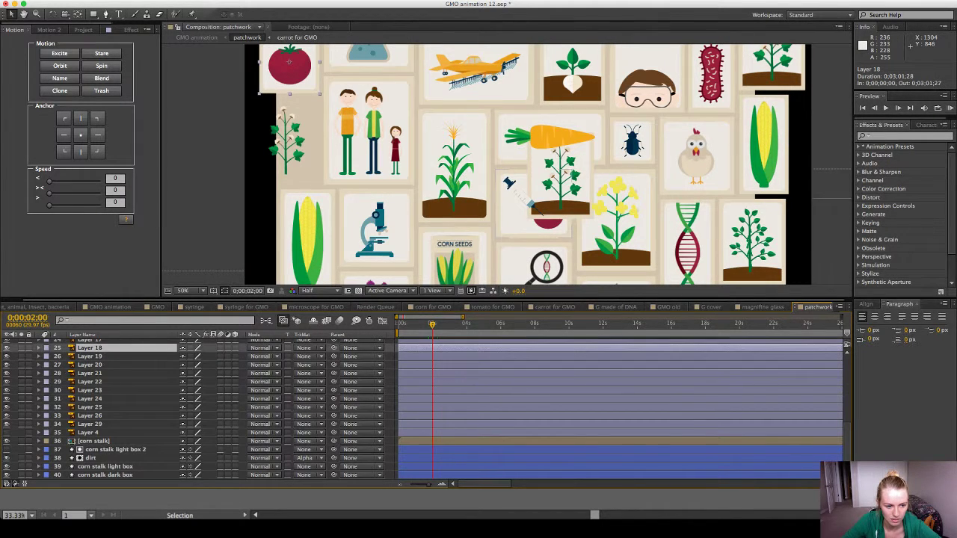
click(90, 341)
scroll(90, 341, up, 1)
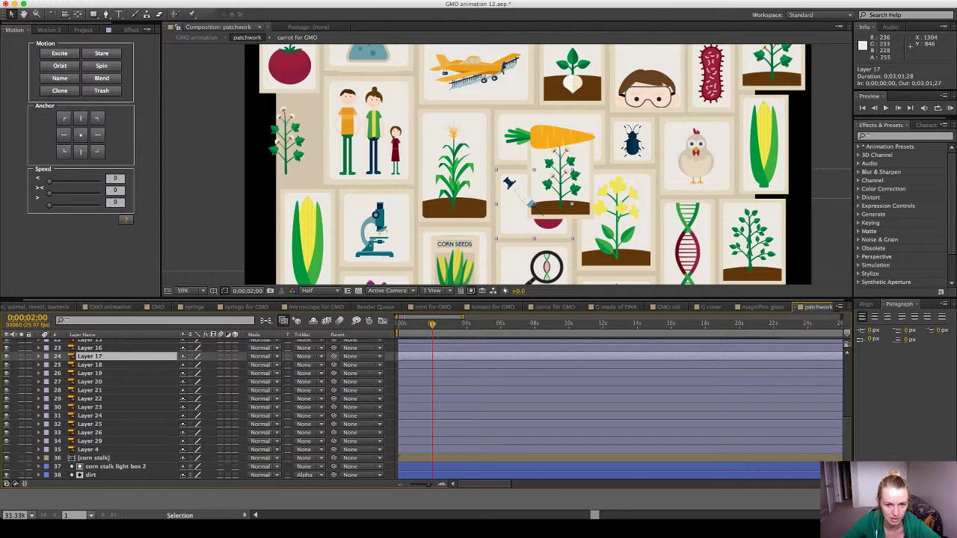
click(90, 348)
scroll(91, 347, up, 2)
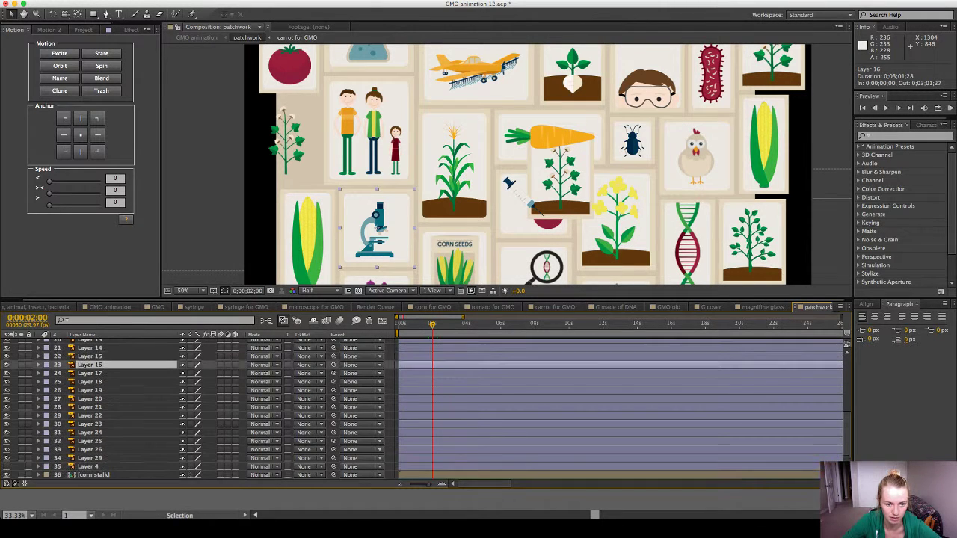
key(super+Up)
key(super+Up)
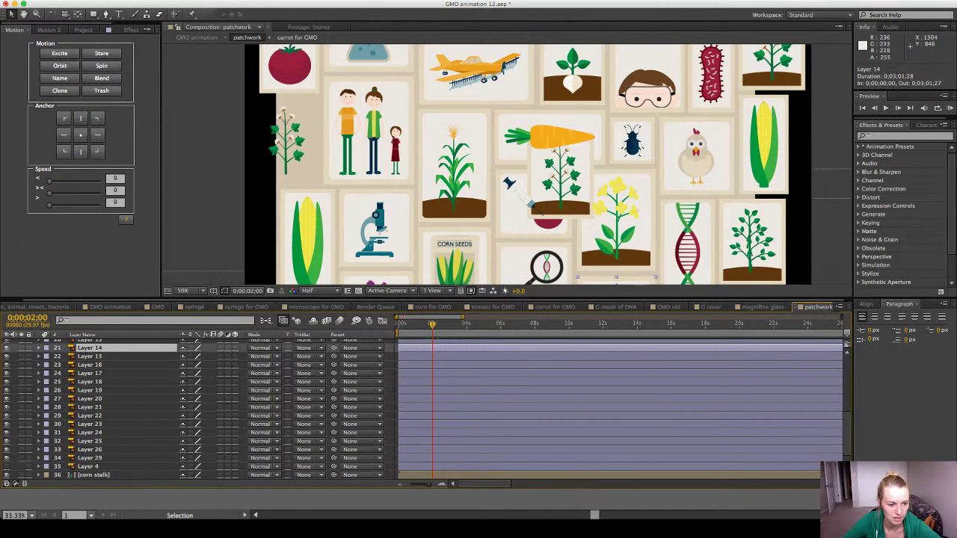
key(super+Up)
key(super+Up)
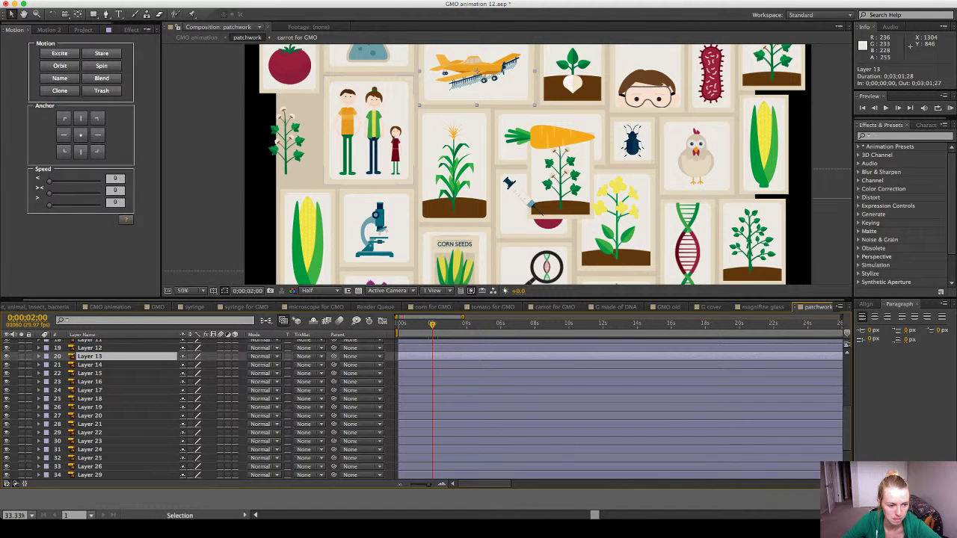
key(super+Up)
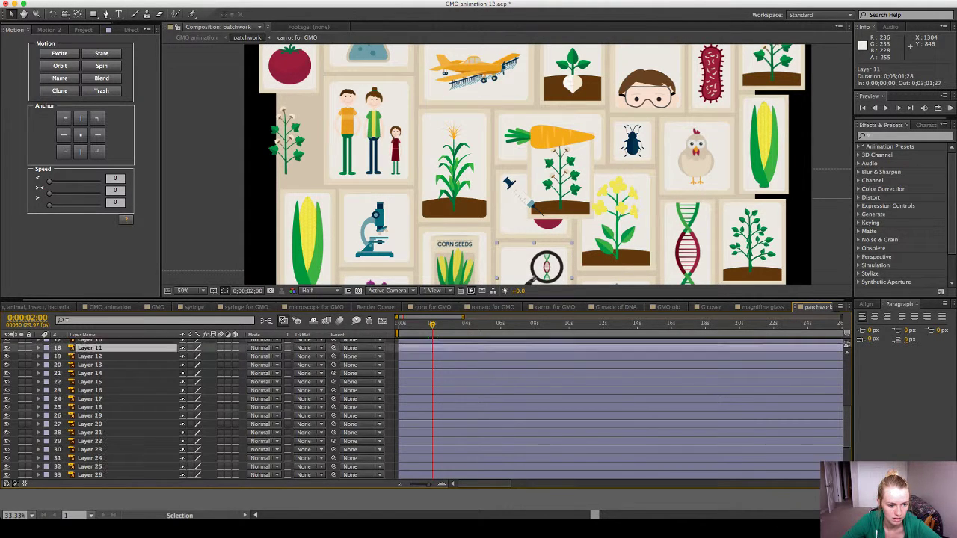
key(super+Up)
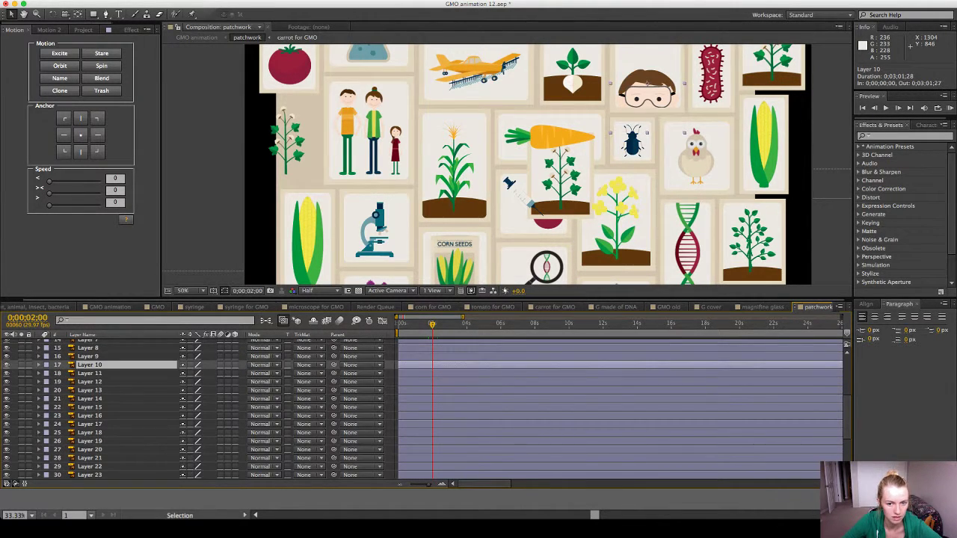
key(super+Up)
key(super+Up)
key(super+Up)
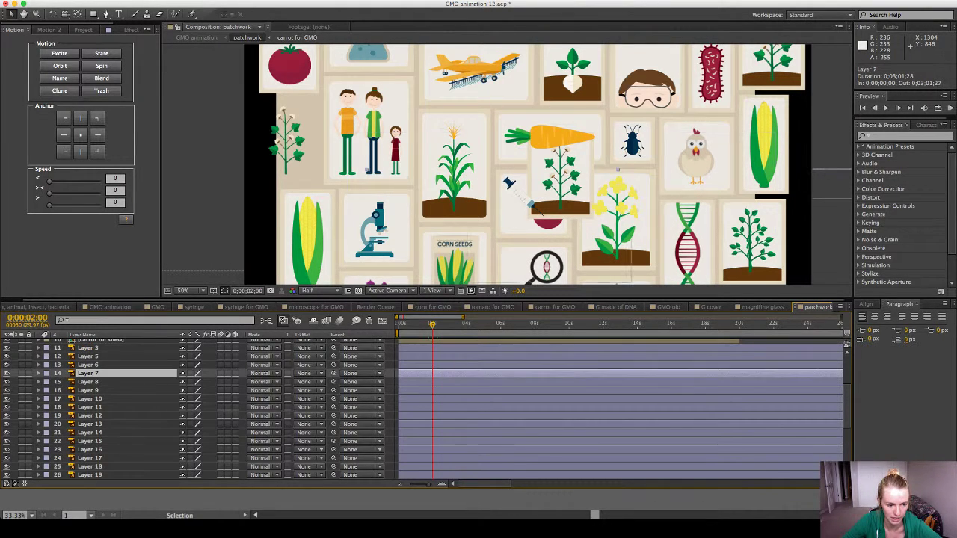
key(super+Up)
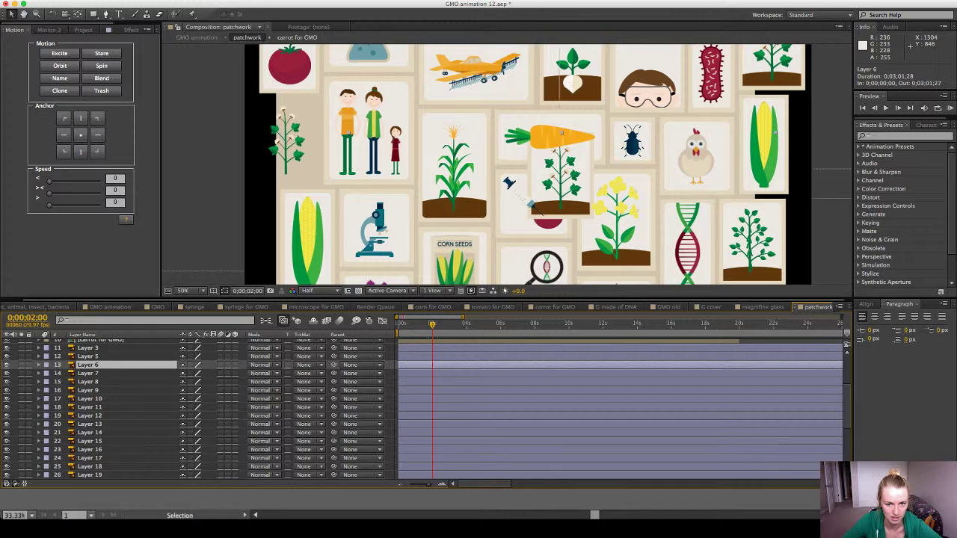
key(super+Up)
key(super+Up)
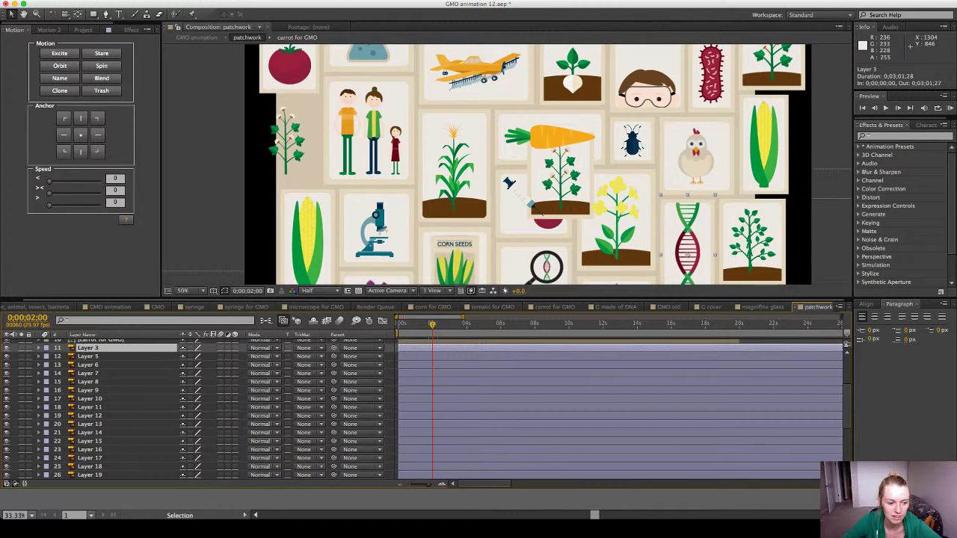
Select Layer 3 through Layer 29 and toggle their visibility off and back on to check the elements outside these layers.
scroll(225, 408, up, 5)
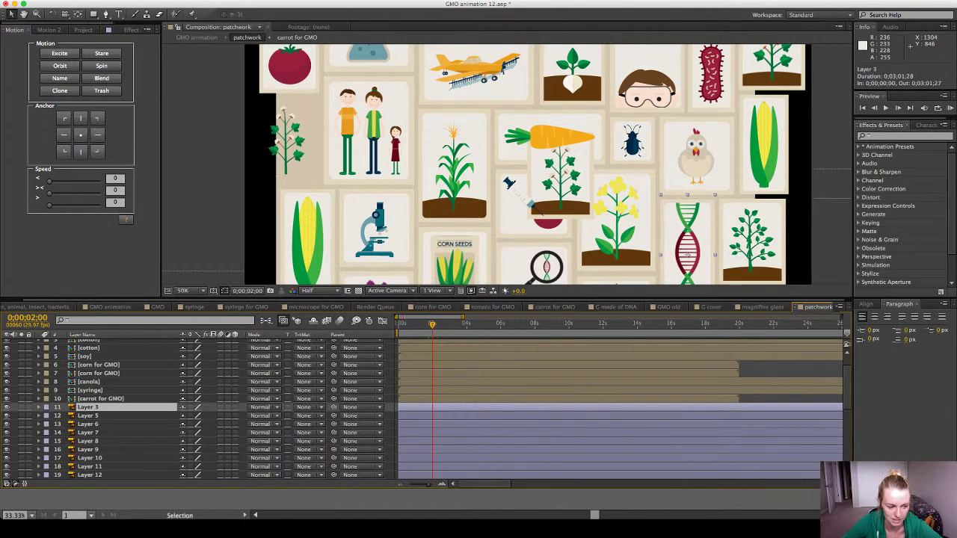
scroll(225, 407, down, 7)
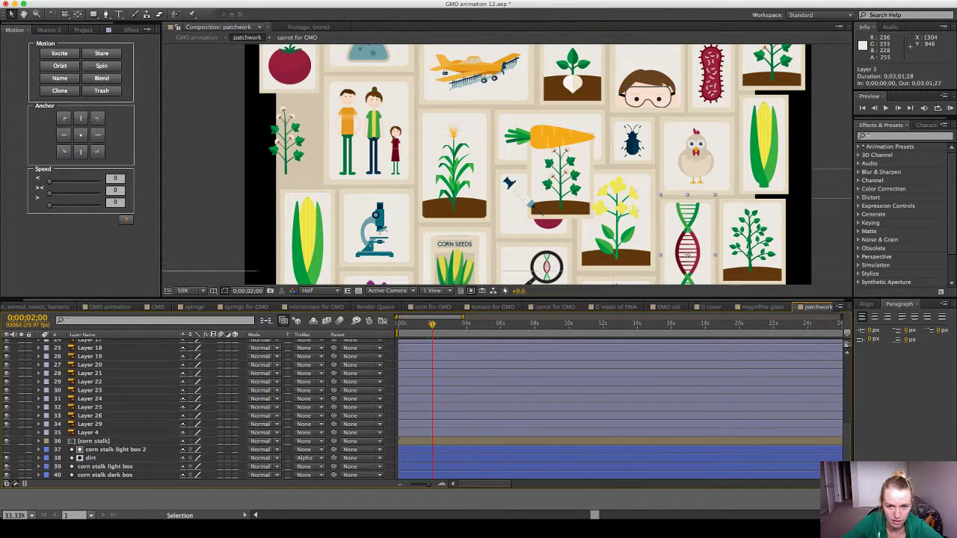
shift+click(89, 424)
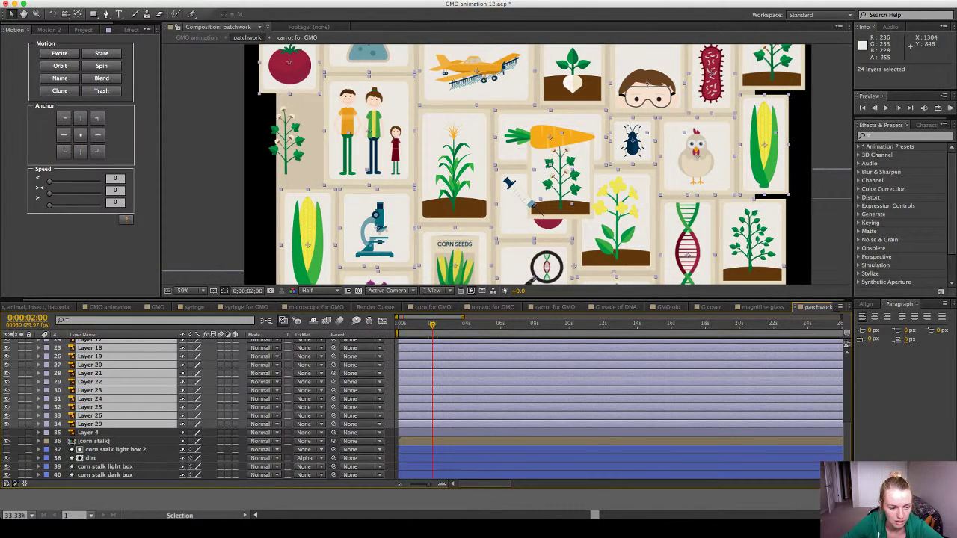
scroll(224, 407, down, 1)
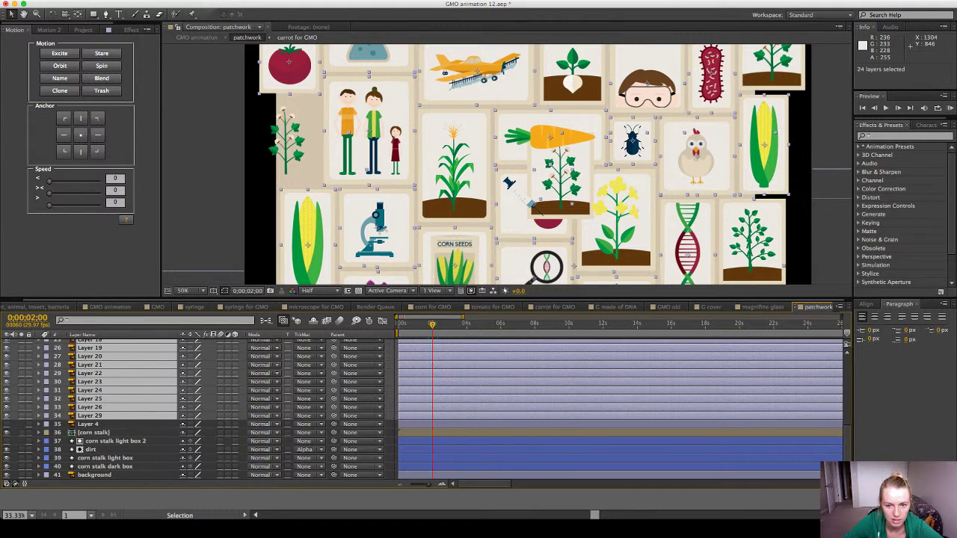
scroll(224, 408, up, 7)
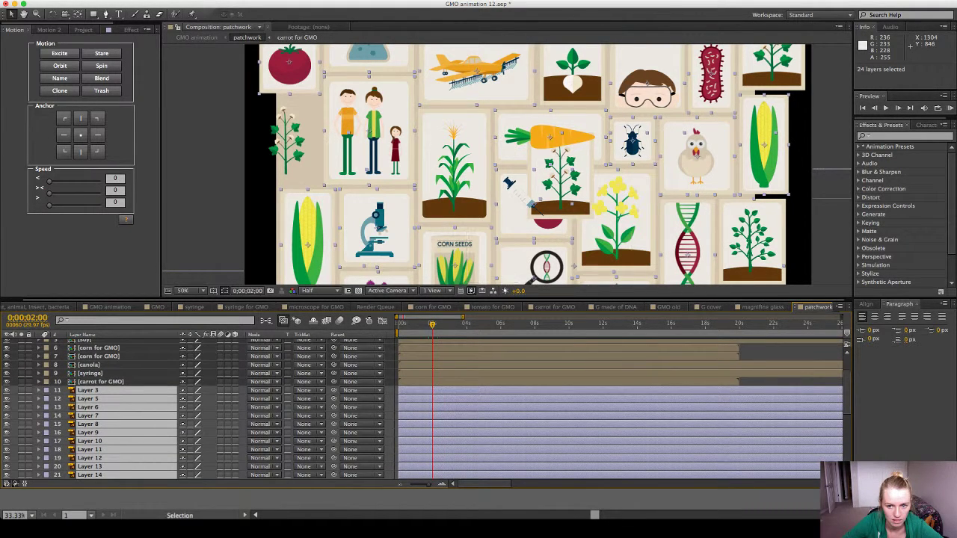
click(6, 391)
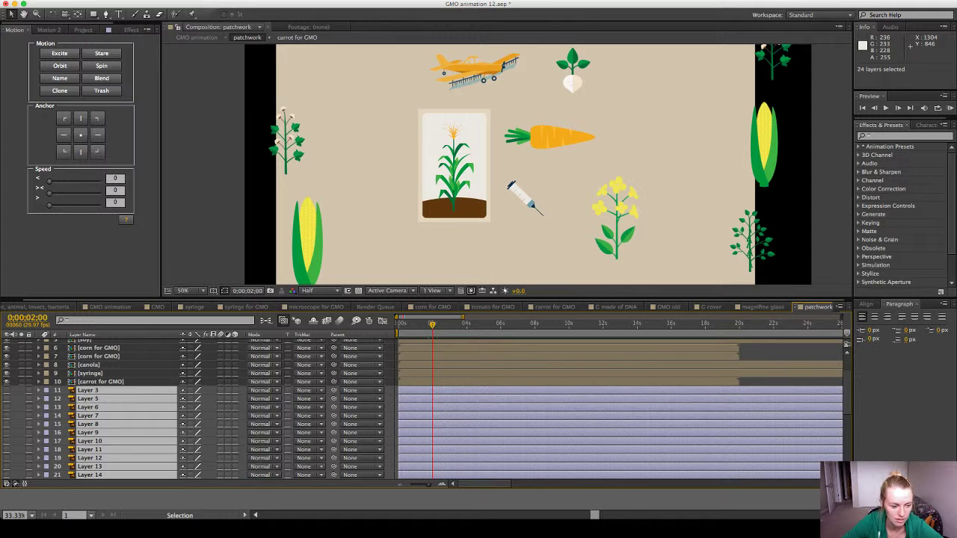
click(7, 416)
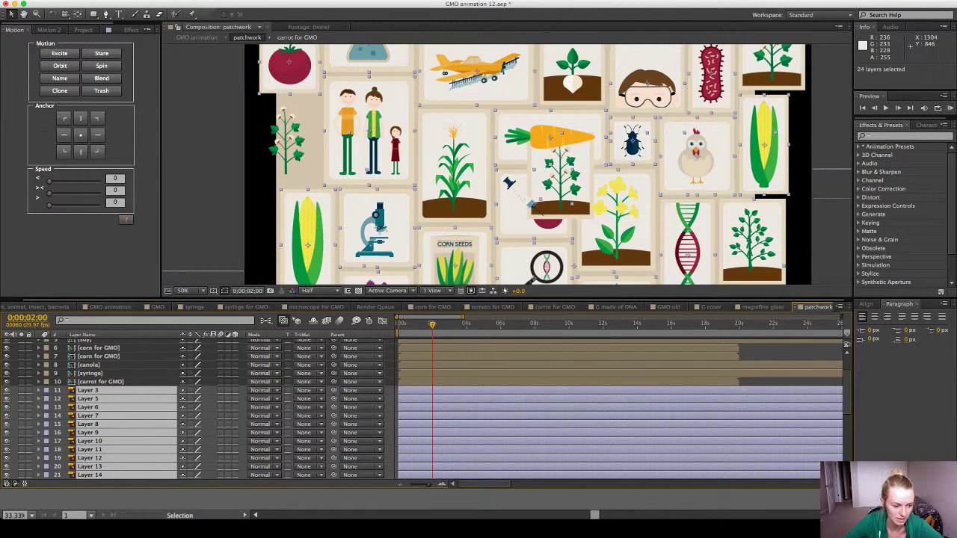
Check Layer 3 and Layer 5 individually, with the whole patchwork in view, to locate Layer 5's tile.
click(101, 382)
click(88, 391)
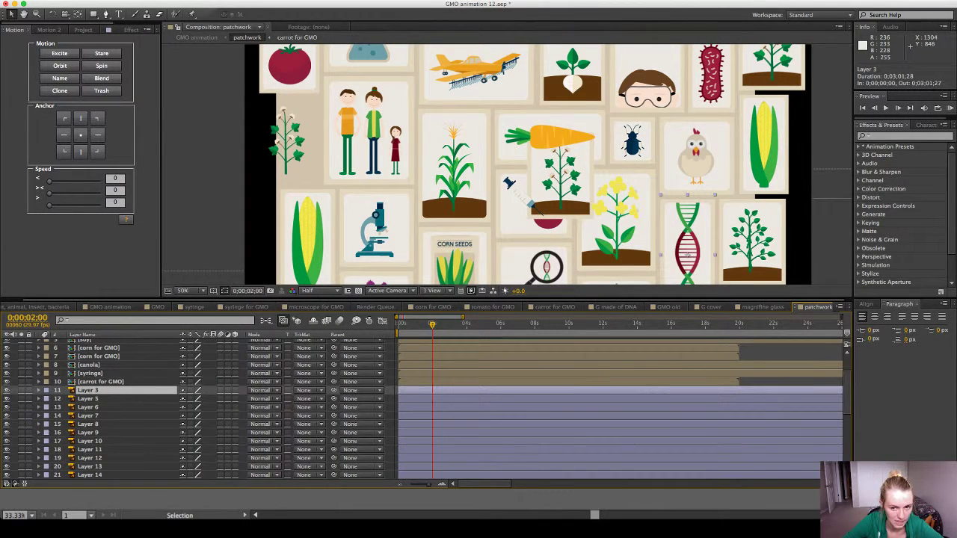
click(88, 398)
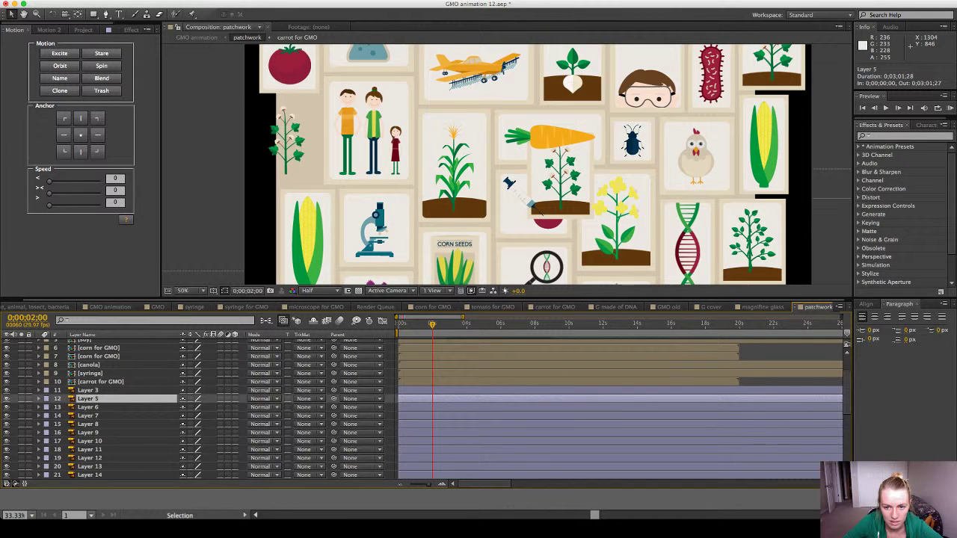
scroll(524, 191, down, 3)
scroll(486, 199, up, 1)
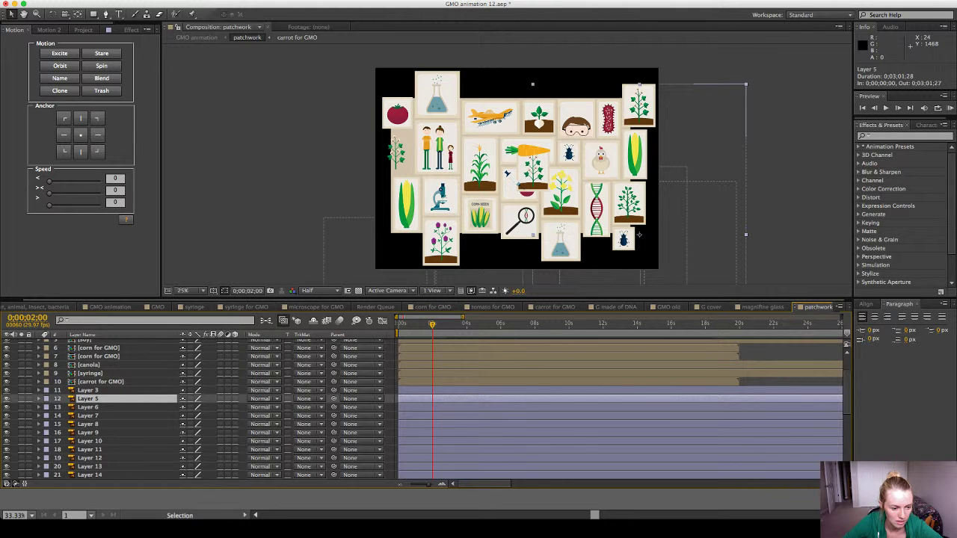
Move Layer 6's cotton plant tile onto the faded tile at the patchwork's left edge, at position 167.8, 1719.6, and save the project.
key(ctrl+Down)
click(7, 408)
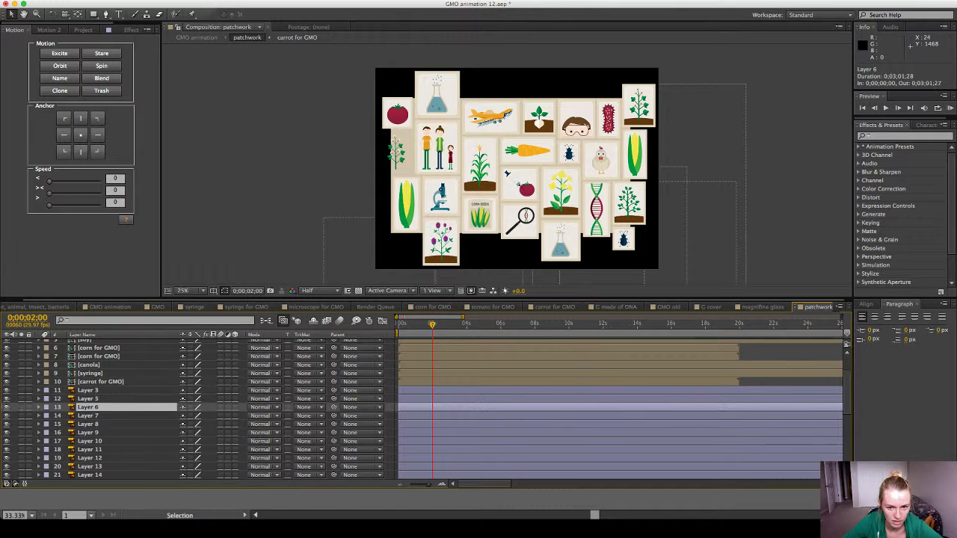
click(7, 407)
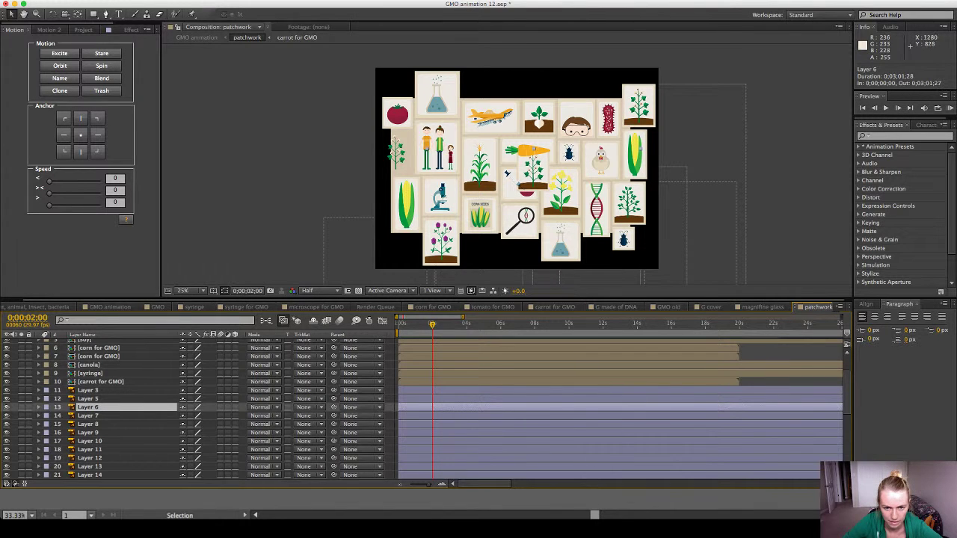
drag(534, 171, 401, 151)
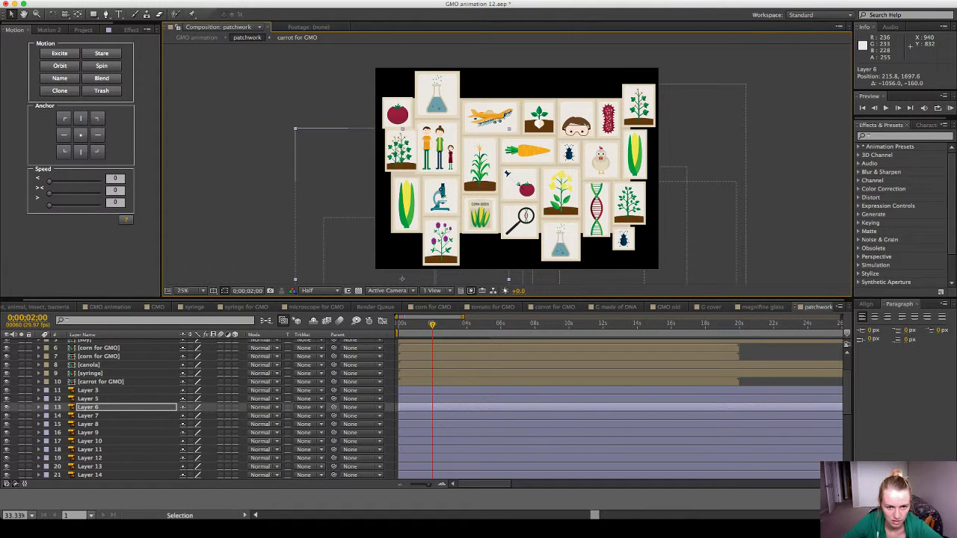
key(period)
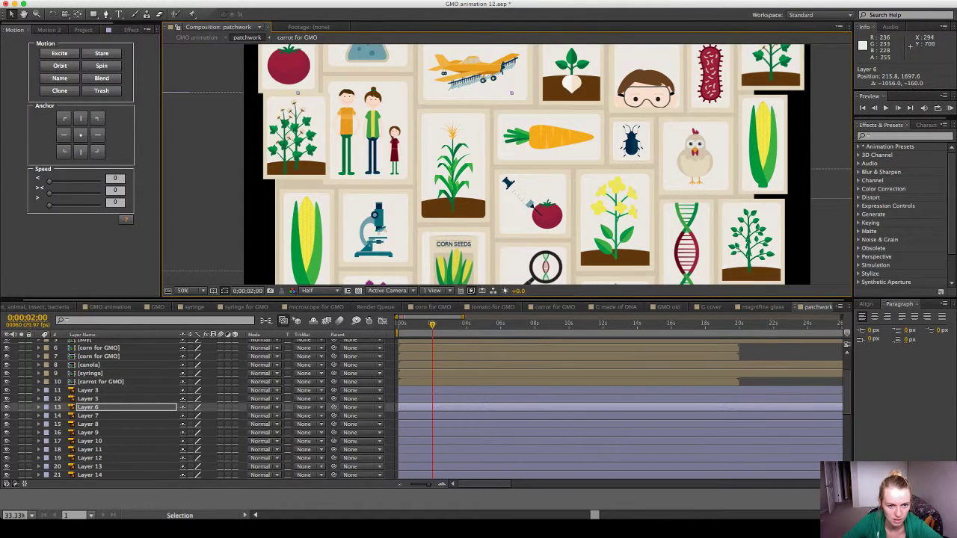
drag(308, 142, 297, 147)
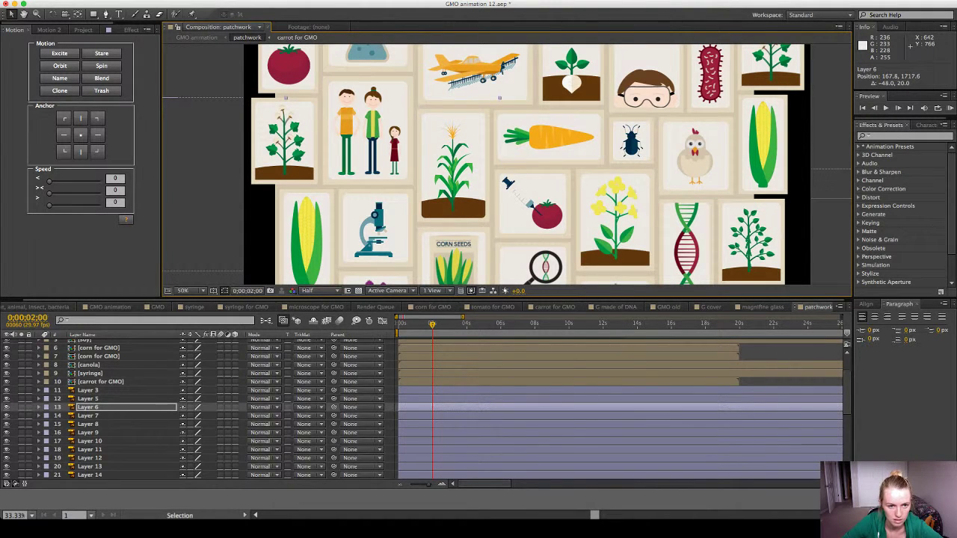
key(Down)
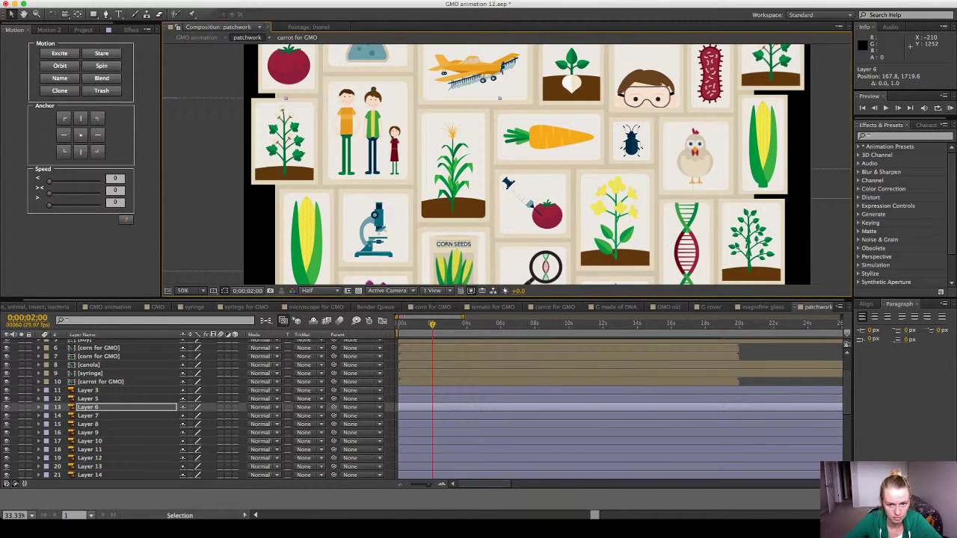
key(shift+/)
key(super+s)
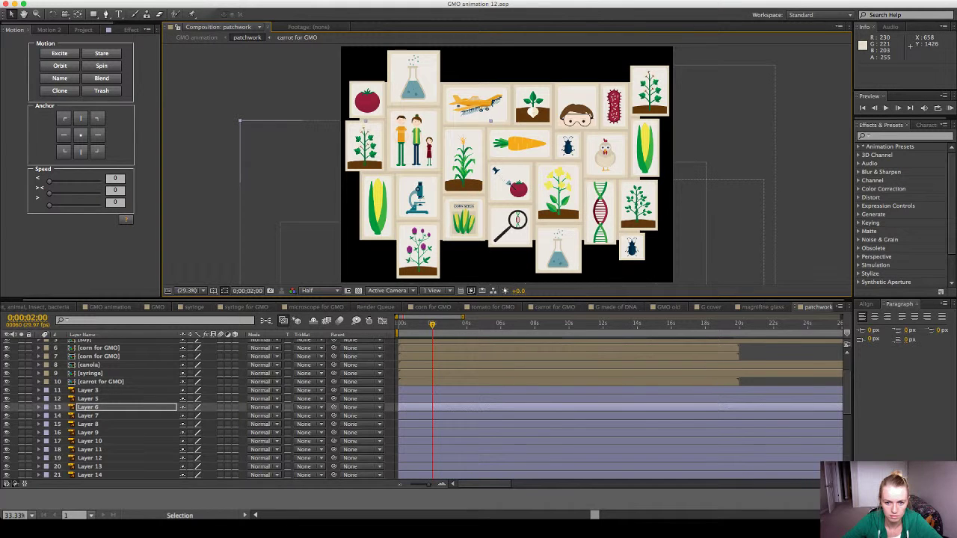
Duplicate the corn stalk light and dark boxes above Layer 4 and place the copies over the canola tile.
key(period)
key(period)
key(period)
key(comma)
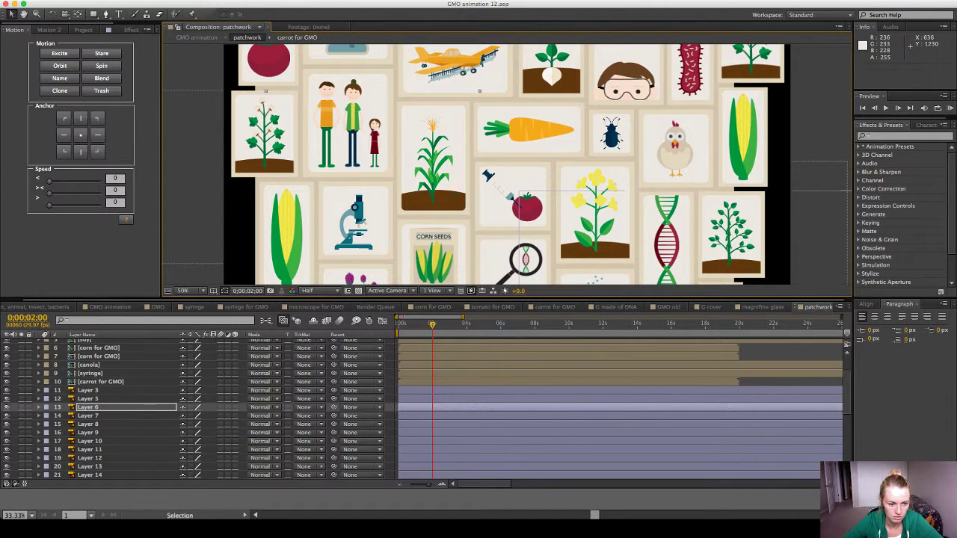
scroll(224, 407, down, 1)
scroll(202, 407, down, 6)
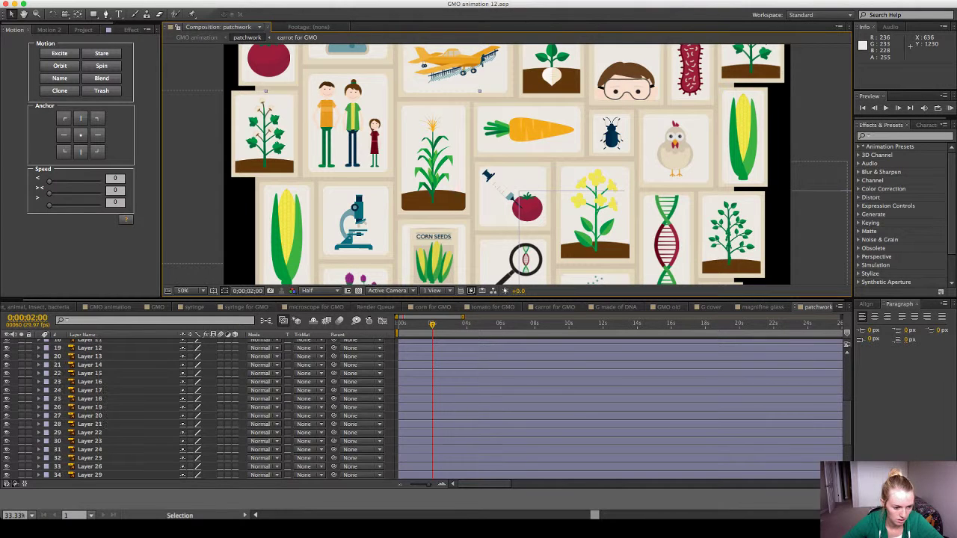
click(106, 466)
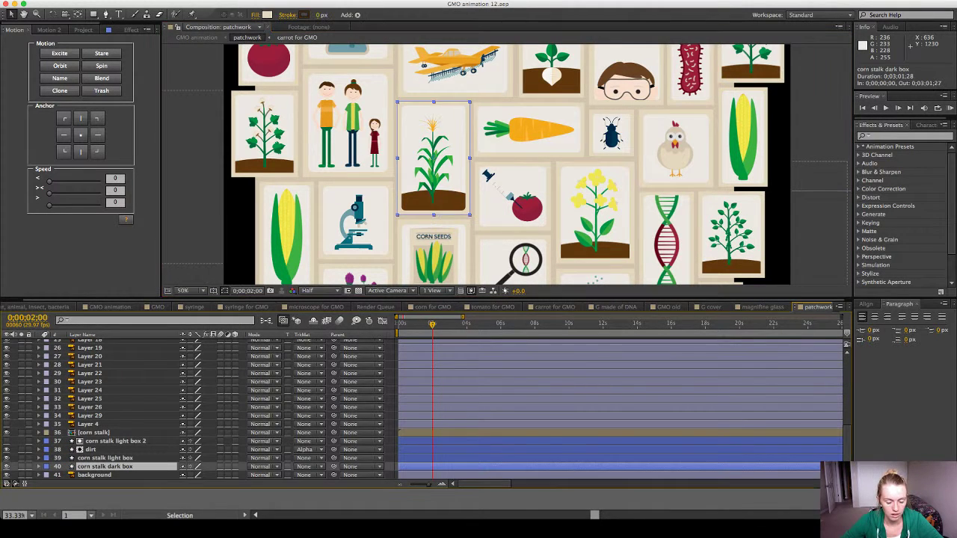
shift+click(105, 457)
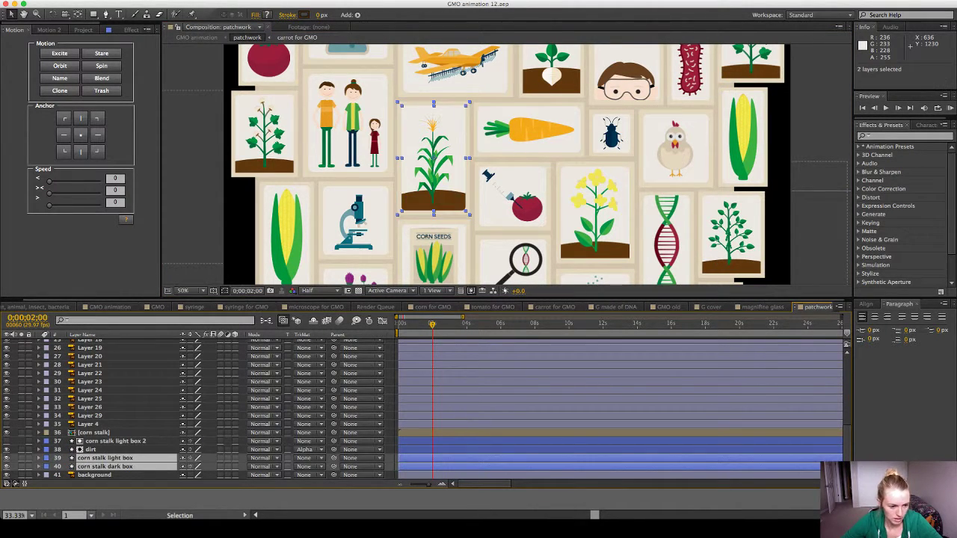
key(ctrl+d)
key(ctrl+bracketright)
key(ctrl+bracketright)
key(ctrl+bracketright)
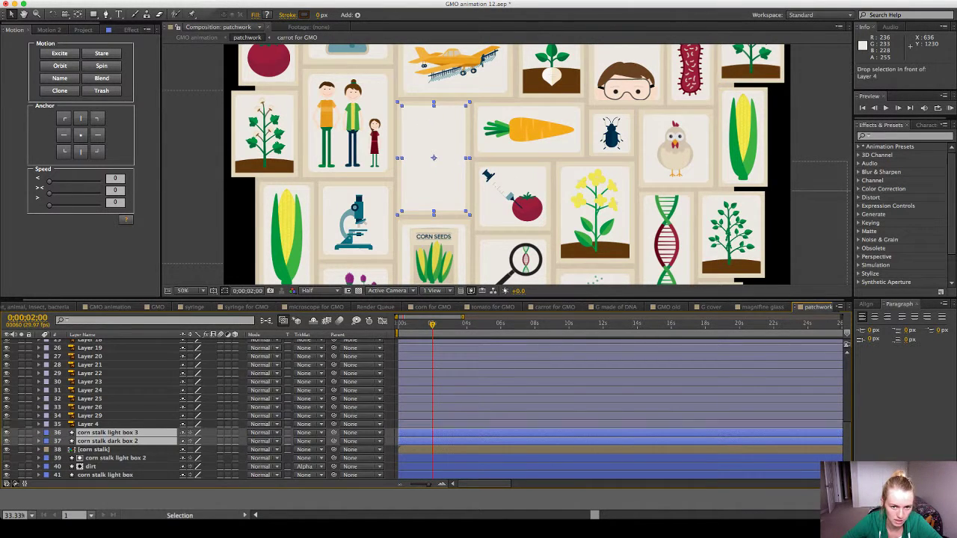
key(ctrl+bracketright)
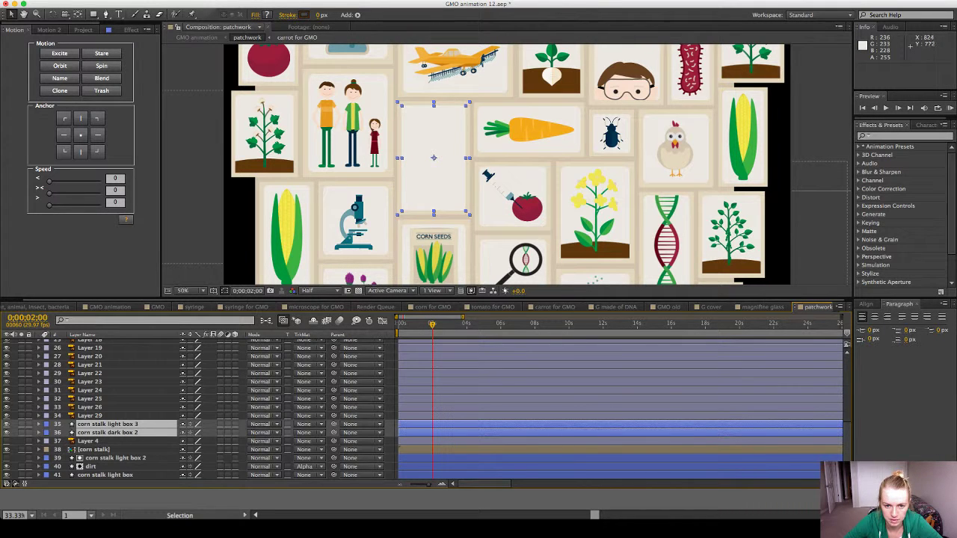
drag(429, 156, 593, 207)
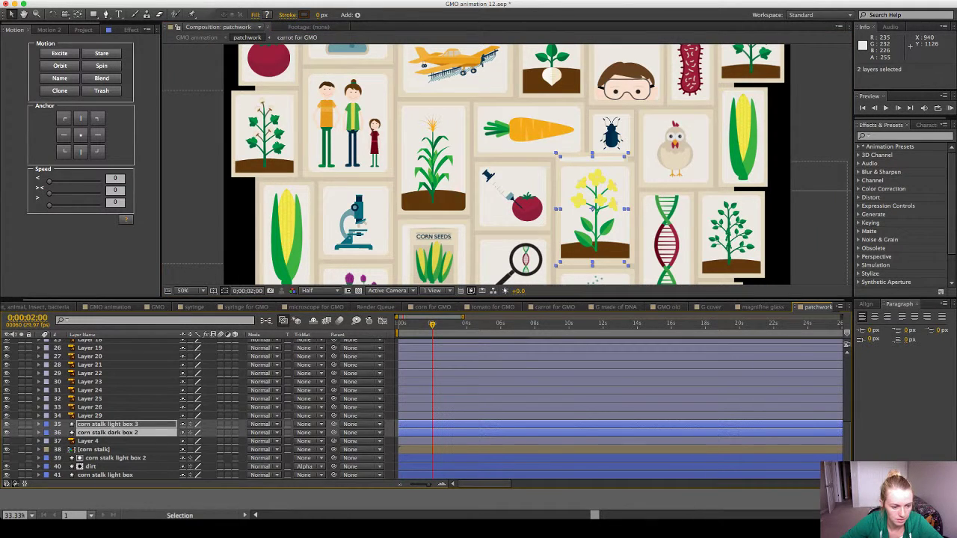
Rename the dark box copy as canola dark box.
click(90, 416)
click(108, 433)
key(Return)
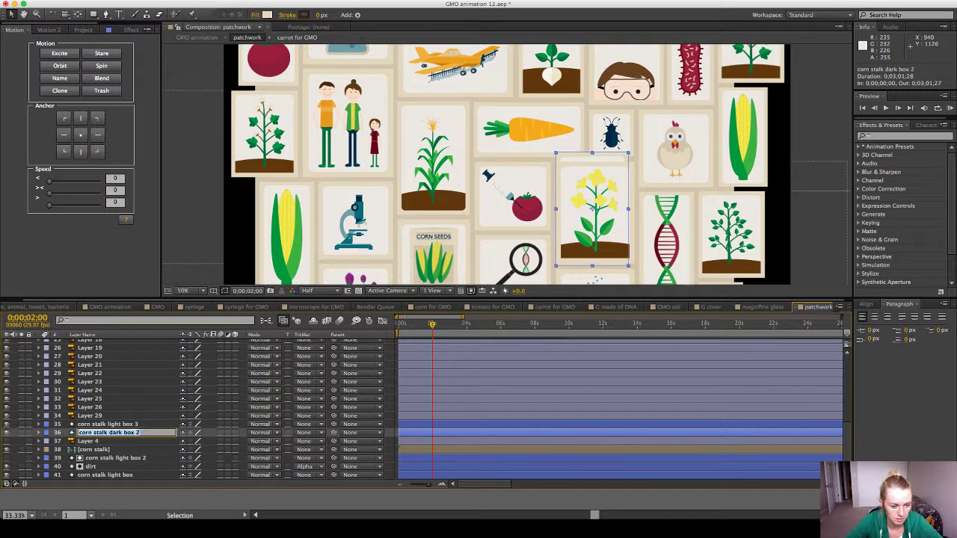
key(Left)
key(Right)
key(Right)
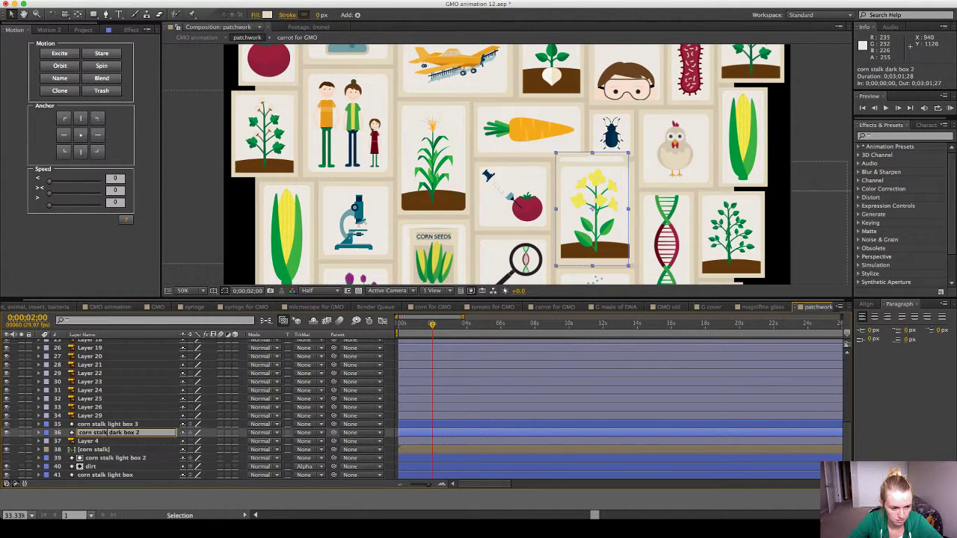
key(BackSpace)
key(BackSpace)
key(BackSpace)
key(BackSpace)
key(BackSpace)
key(BackSpace)
key(BackSpace)
key(BackSpace)
key(BackSpace)
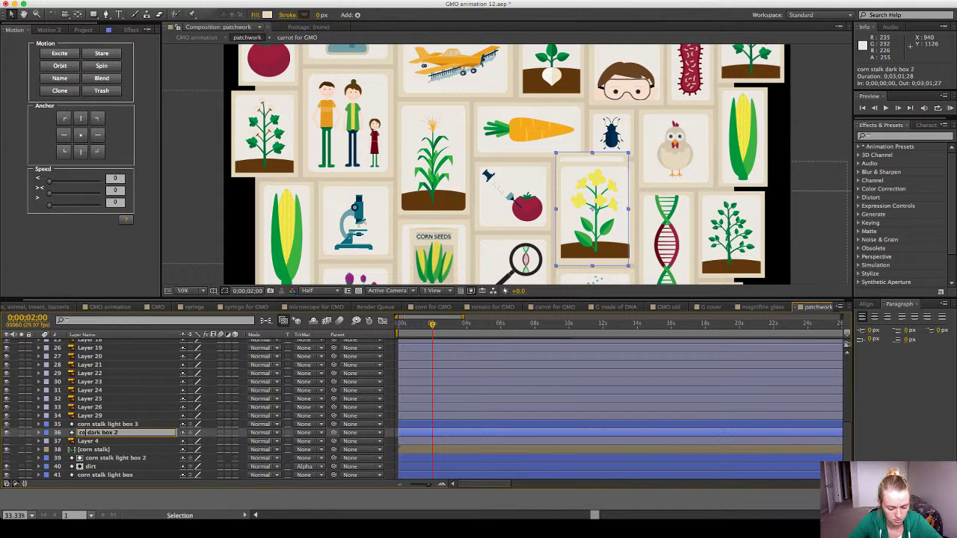
text(anola)
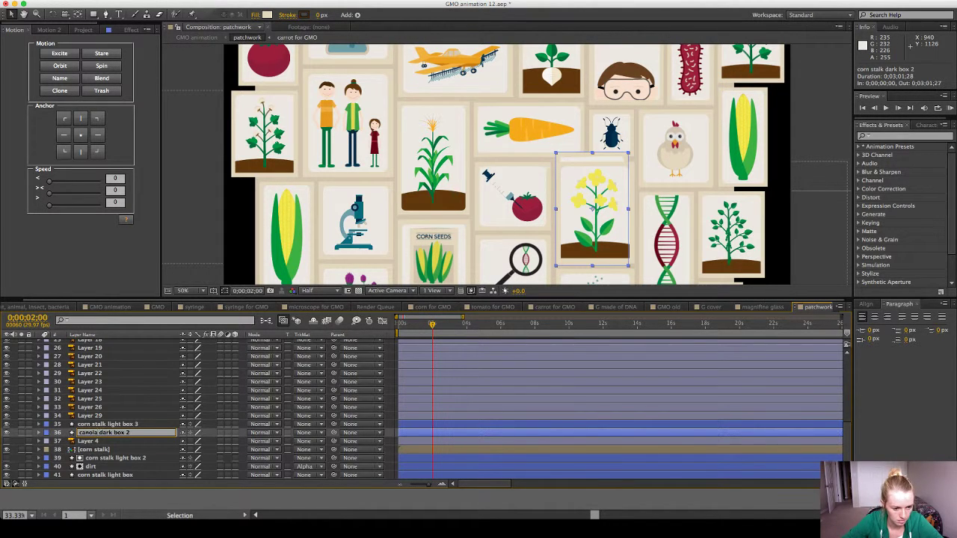
key(BackSpace)
key(BackSpace)
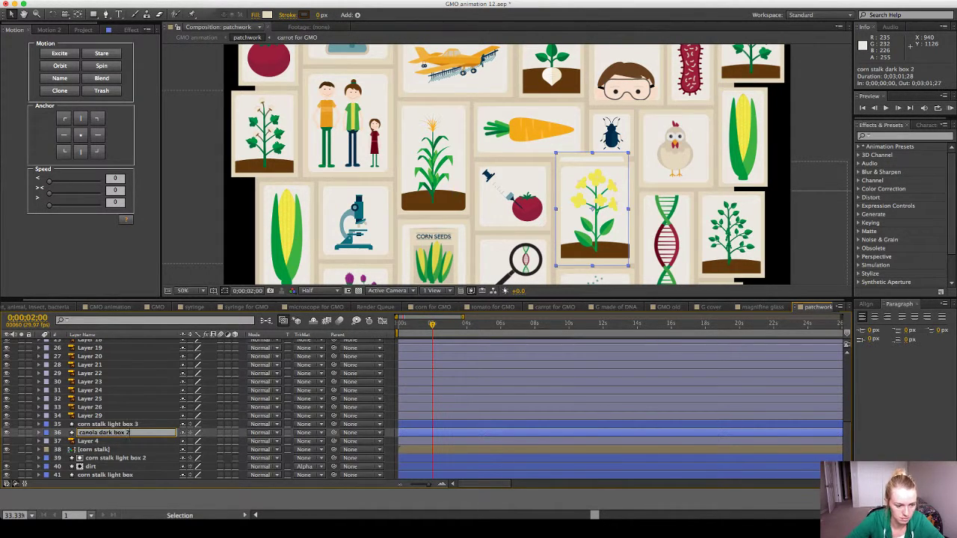
key(Return)
Rename the light box copy as canola light box.
key(super+Up)
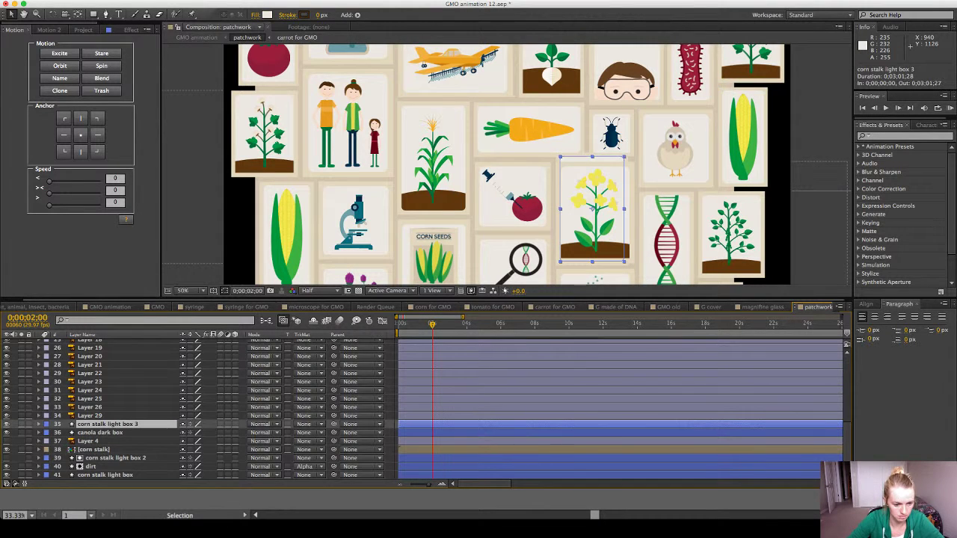
key(Return)
key(Left)
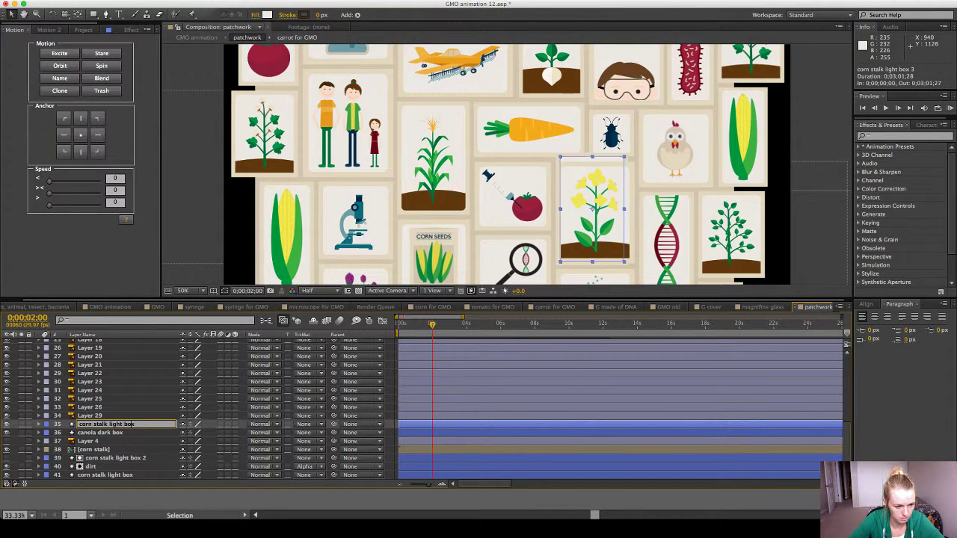
key(Left)
key(Left)
key(Left)
key(Left)
key(Left)
key(Left)
key(Left)
key(Left)
key(BackSpace)
key(BackSpace)
key(BackSpace)
key(BackSpace)
key(BackSpace)
key(BackSpace)
key(BackSpace)
key(BackSpace)
key(BackSpace)
key(BackSpace)
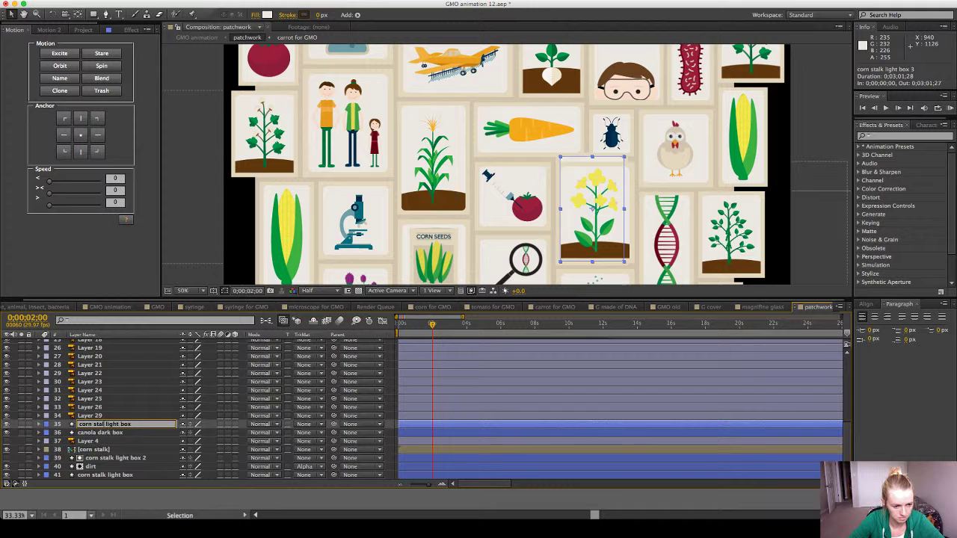
text(canola)
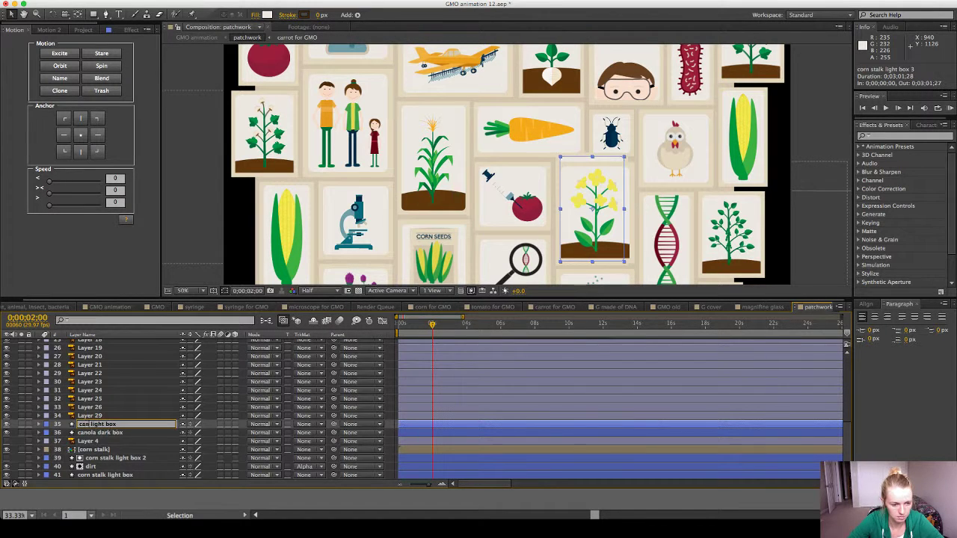
key(Return)
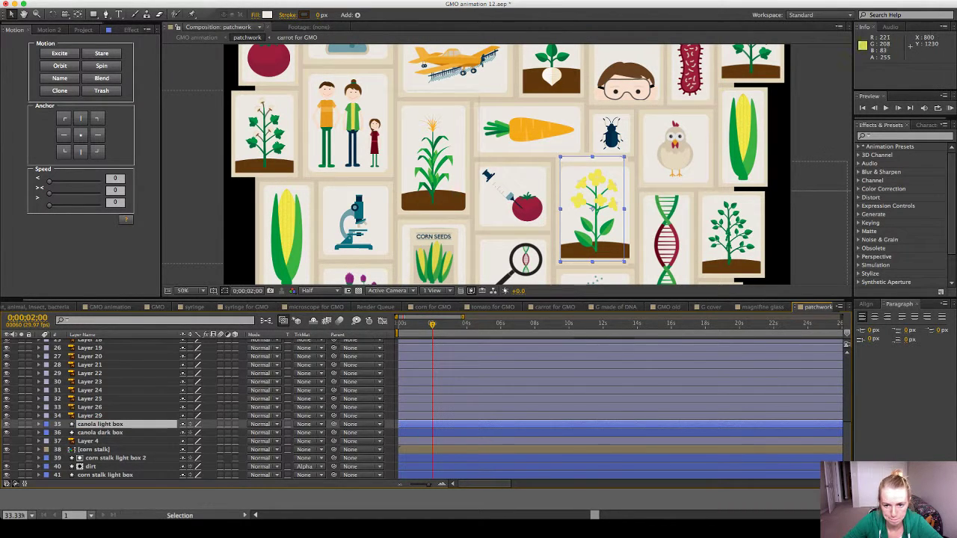
Set the width of the canola light box's rectangle path to 272.3, leaving its height unlinked.
key(period)
drag(691, 236, 518, 130)
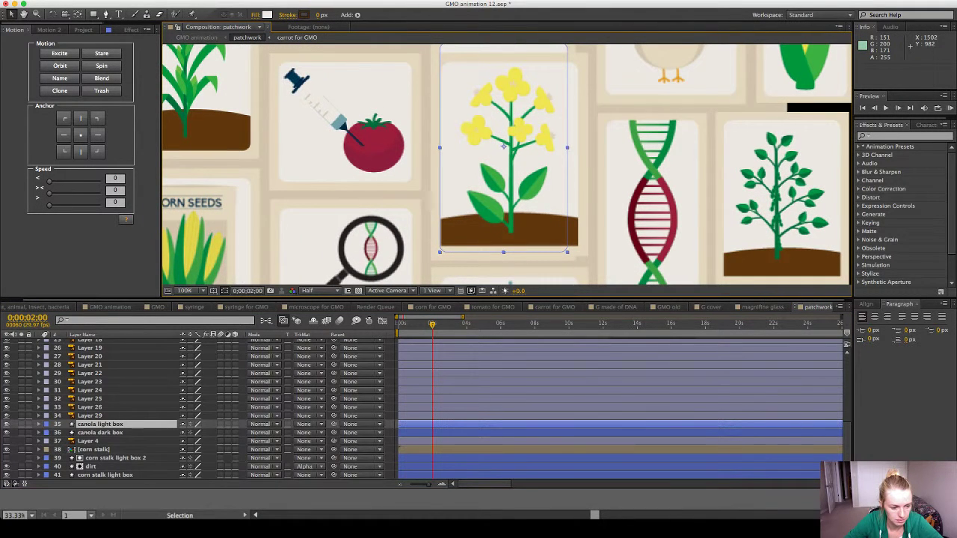
key(s)
key(s)
click(39, 424)
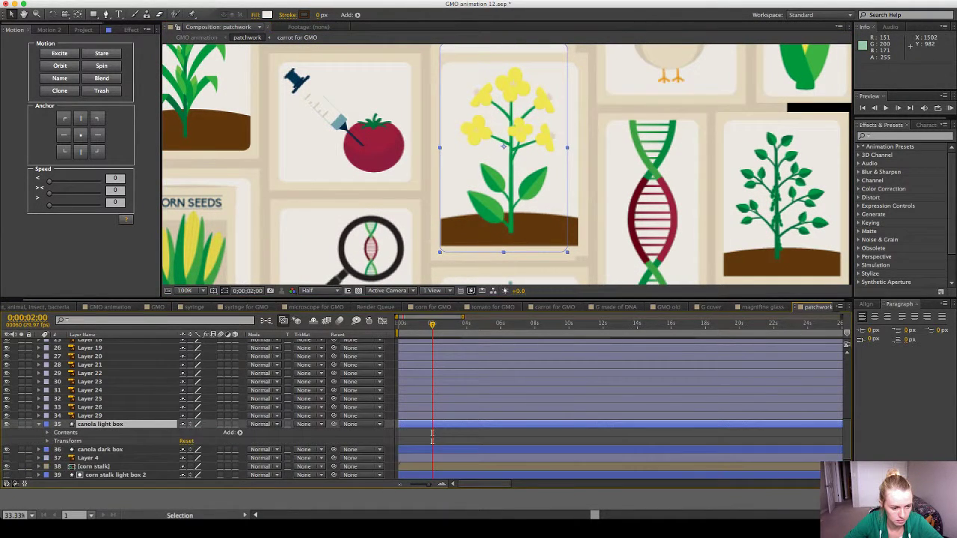
click(47, 432)
click(56, 441)
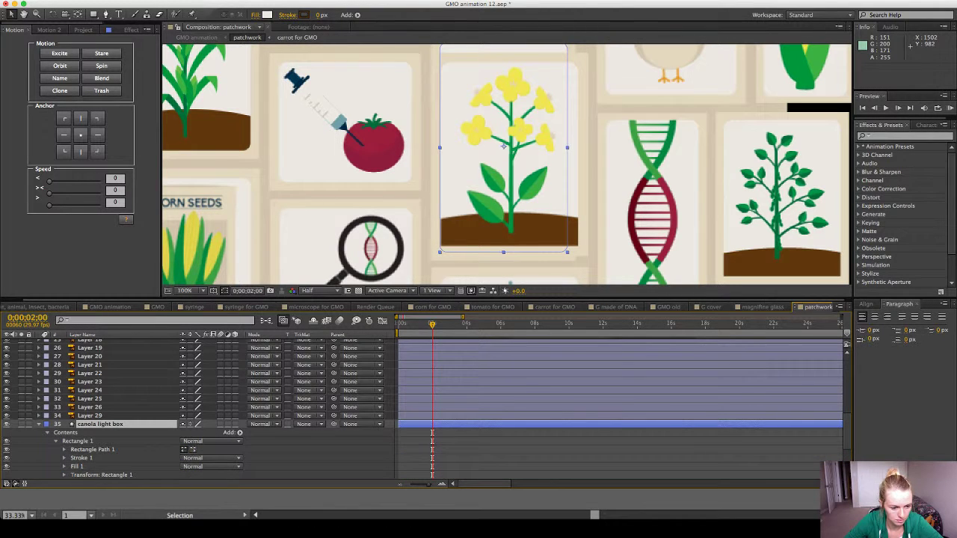
click(65, 450)
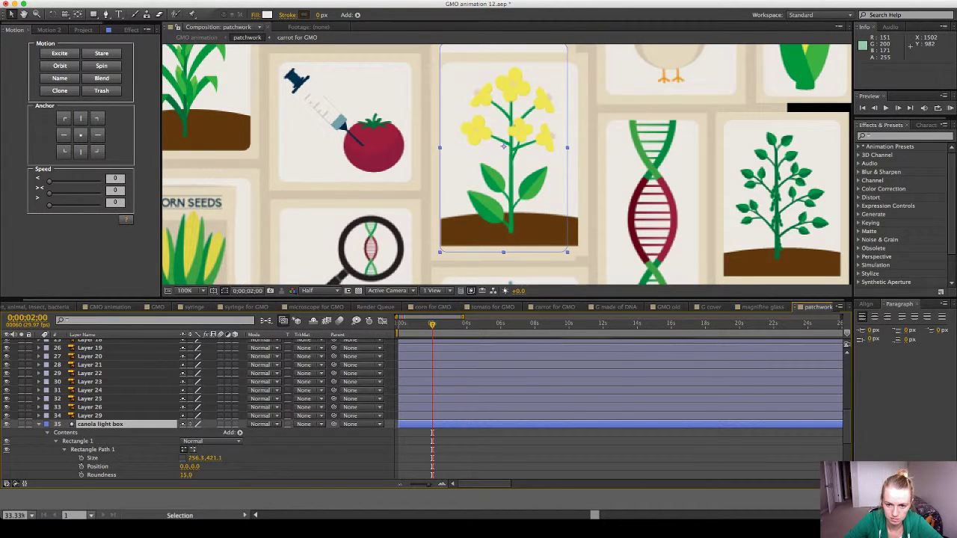
drag(192, 458, 203, 458)
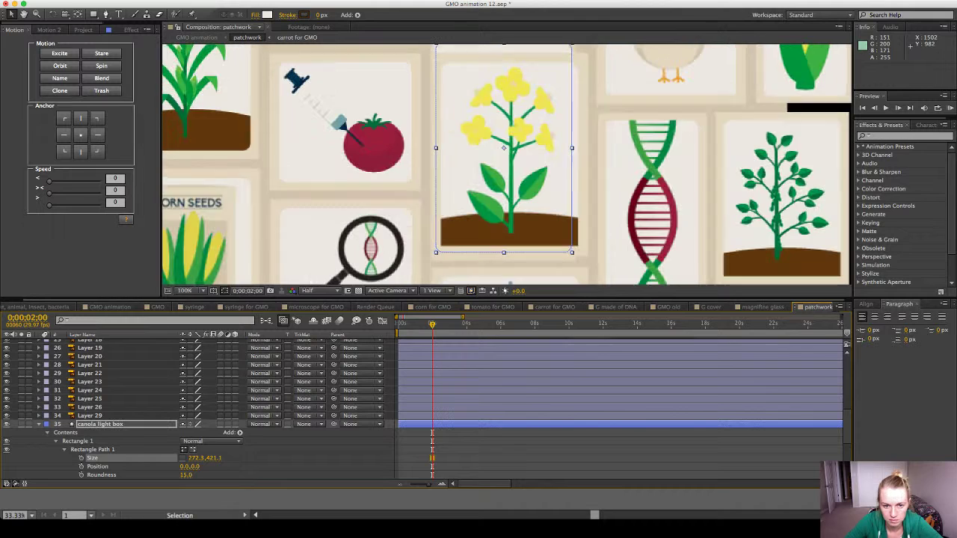
Nudge the canola light box horizontally to position X -284.1 so its sides line up with the canola tile's light area.
key(Right)
key(Right)
key(Right)
key(Right)
key(Right)
key(Right)
key(Right)
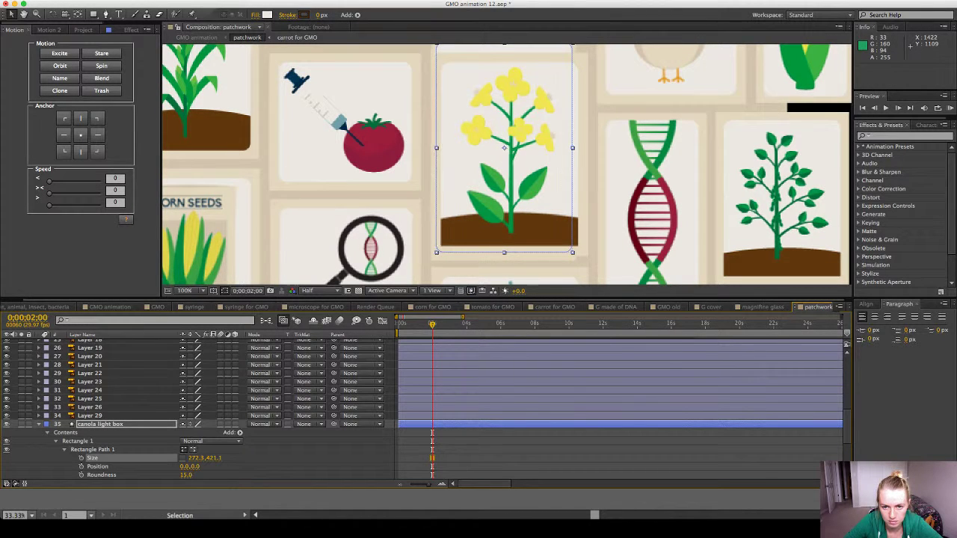
key(Right)
key(Right)
key(Right)
key(Right)
key(Right)
key(Right)
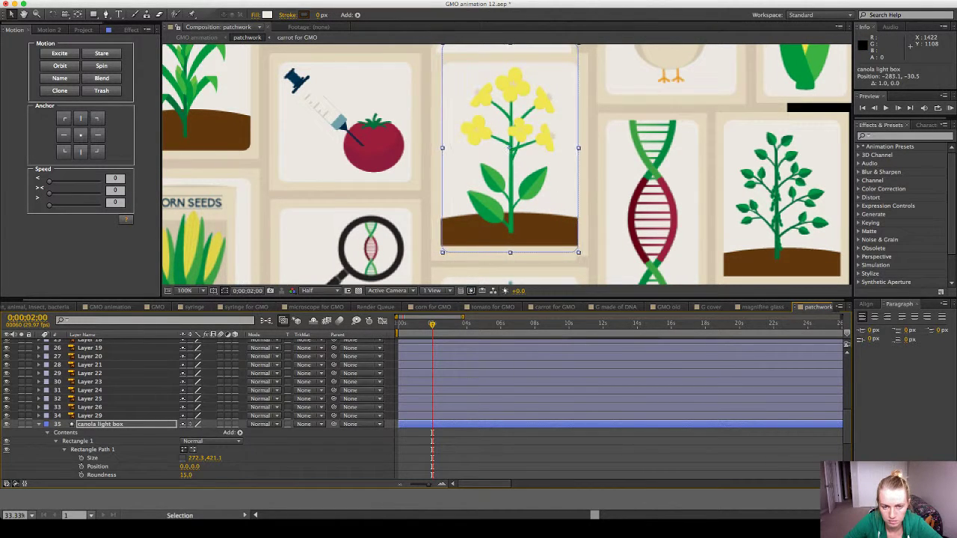
key(Left)
key(Left)
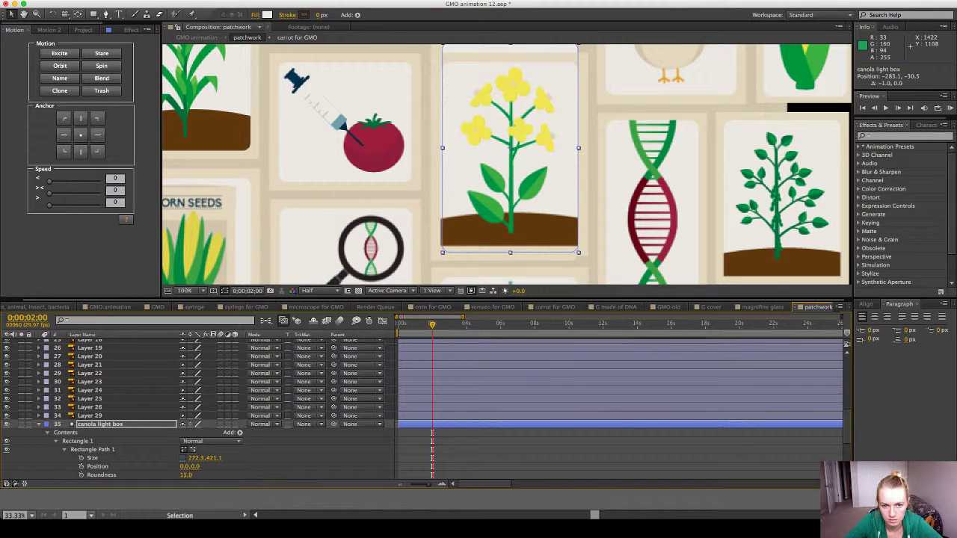
key(Left)
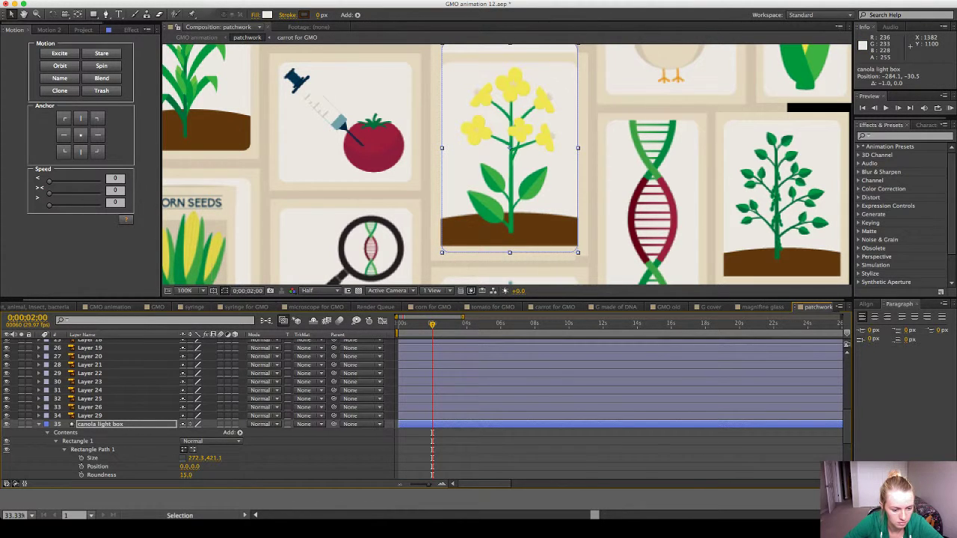
Reduce the canola light box's rectangle height to 389.1 and nudge the box down to position Y -26.5.
scroll(202, 404, up, 1)
drag(213, 475, 189, 475)
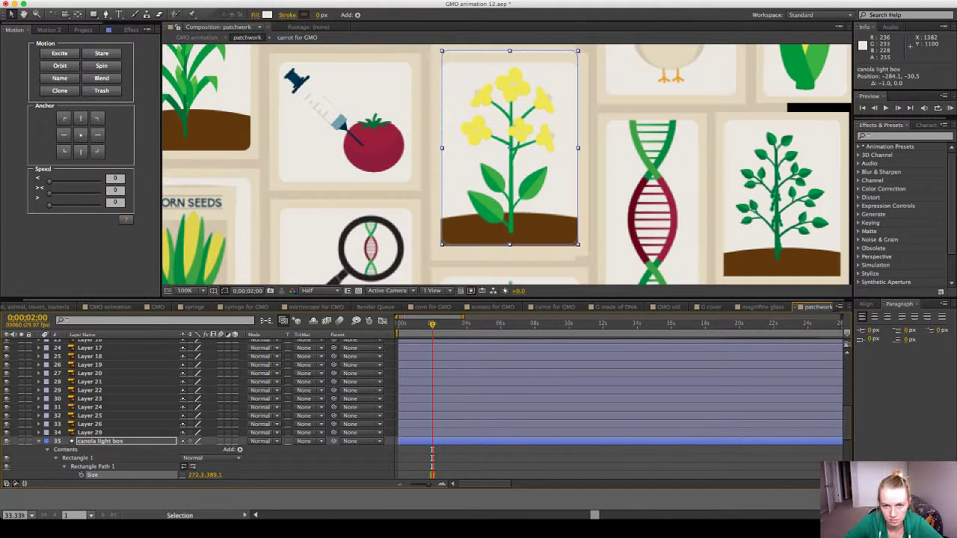
key(Down)
key(Down)
key(Down)
key(Down)
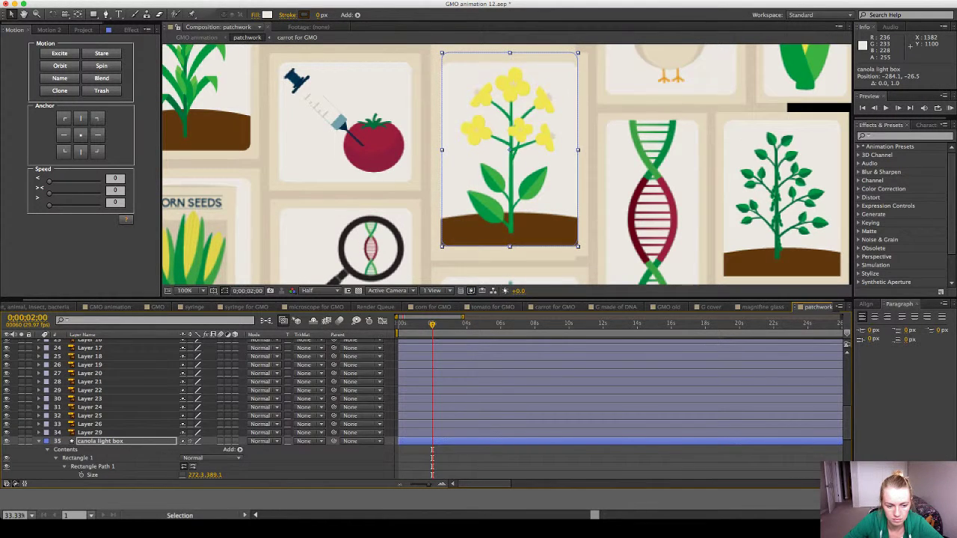
Reduce the canola light box's rectangle height to 377.1 and nudge the box down to position Y -21.5.
drag(212, 475, 202, 475)
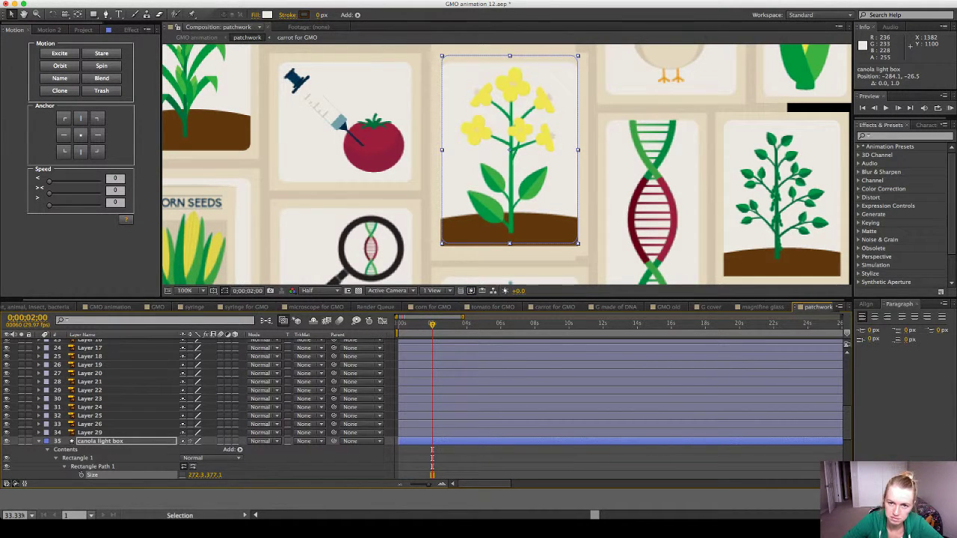
key(Down)
key(Down)
key(Down)
key(Down)
key(Down)
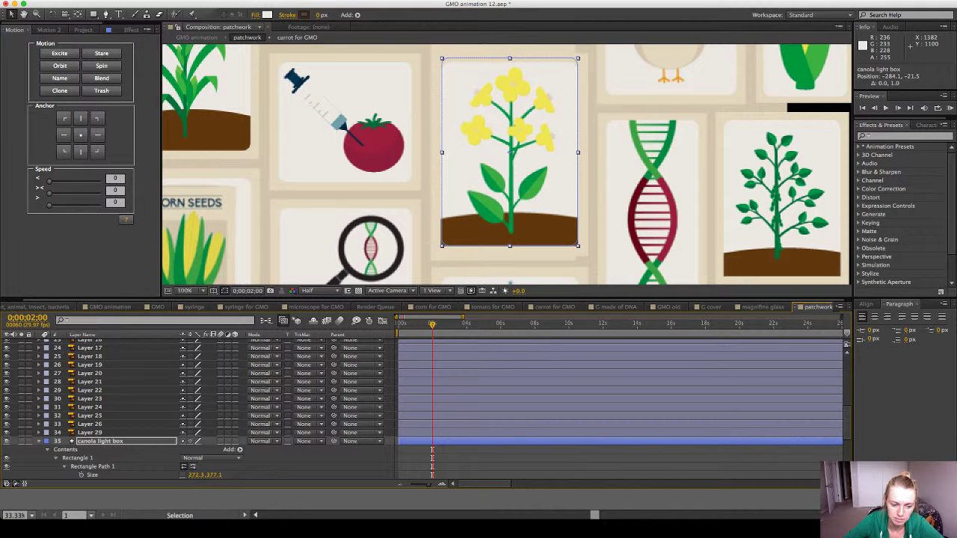
Set the canola light box's height to 370.1 and nudge it down to Y -17.5, matching the tile's light area vertically.
drag(213, 474, 208, 474)
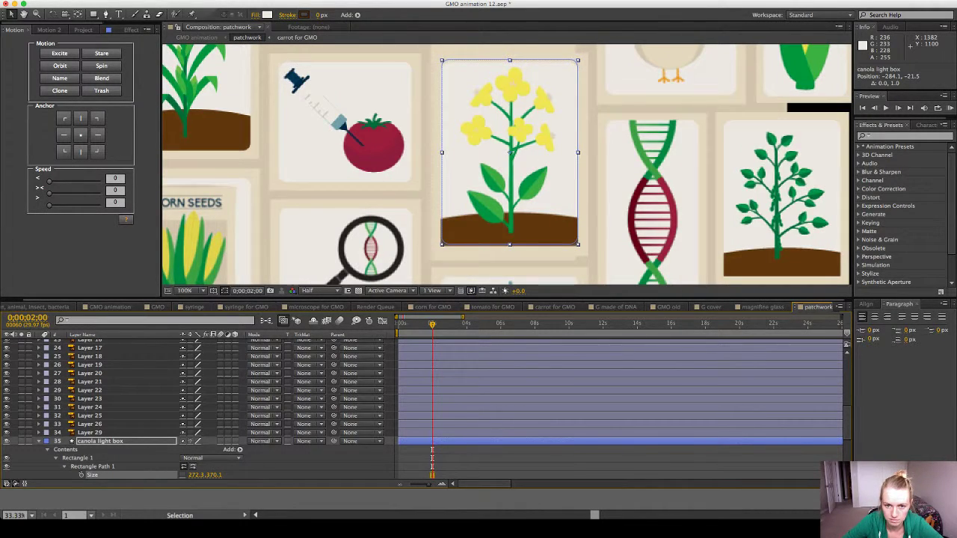
key(Down)
key(Down)
key(Down)
key(Down)
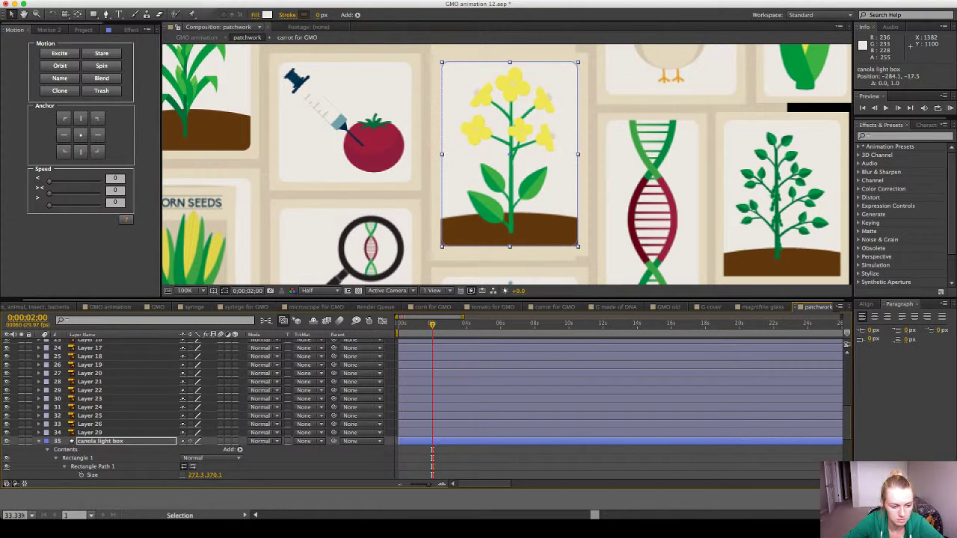
click(101, 441)
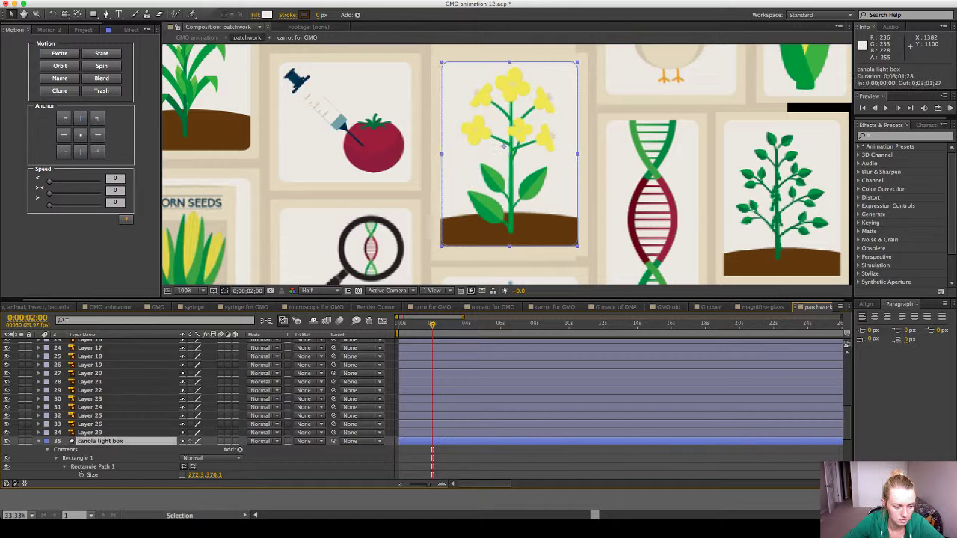
Move the canola dark box to position 1496.4, 972.5 over the canola tile's beige frame.
scroll(101, 441, down, 5)
scroll(102, 448, down, 1)
click(102, 466)
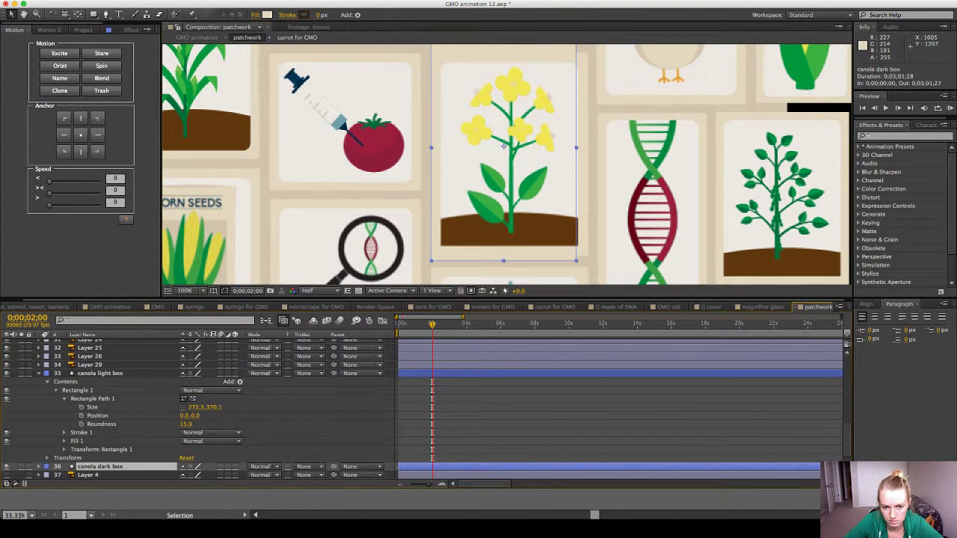
drag(566, 257, 575, 253)
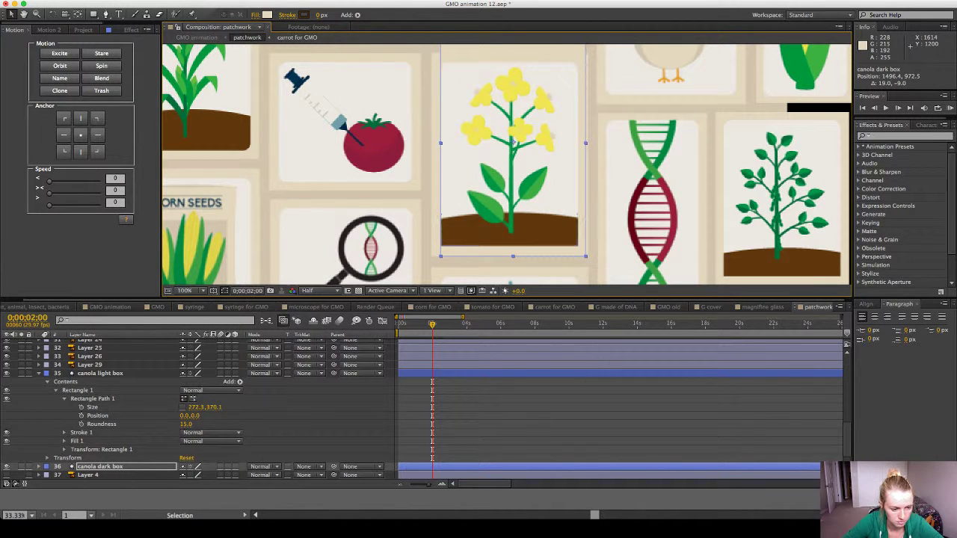
Expand the canola dark box layer's contents to show its rectangle group.
click(38, 466)
click(47, 467)
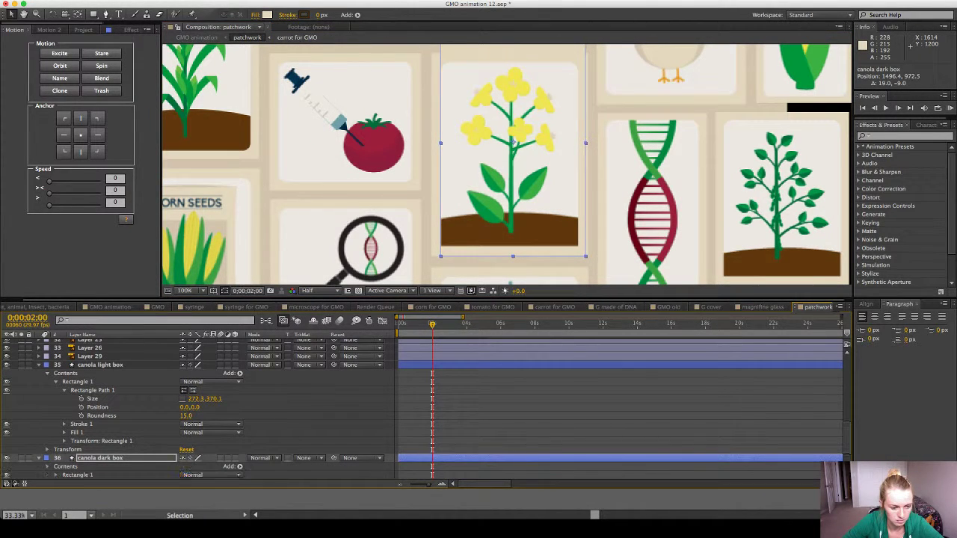